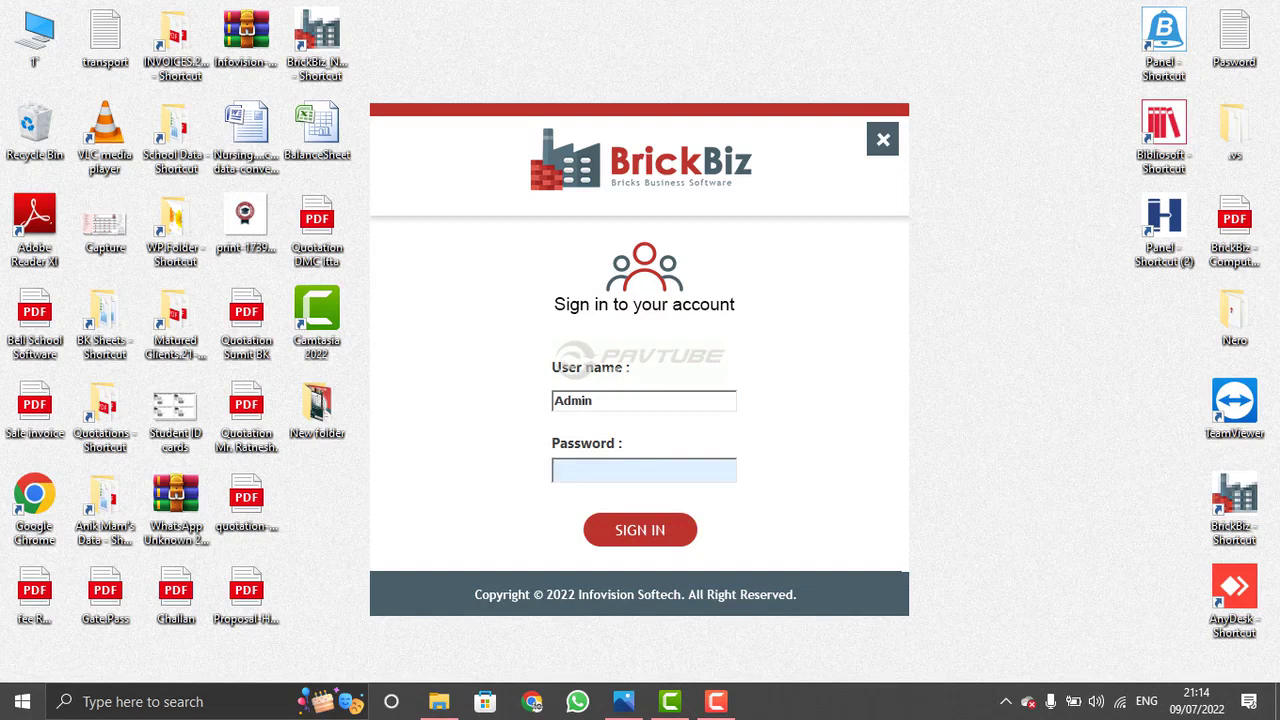
# - Sign in and open company Sunrise Bricks (Comp1) for financial year 2021–2022
pyautogui.press('Return')
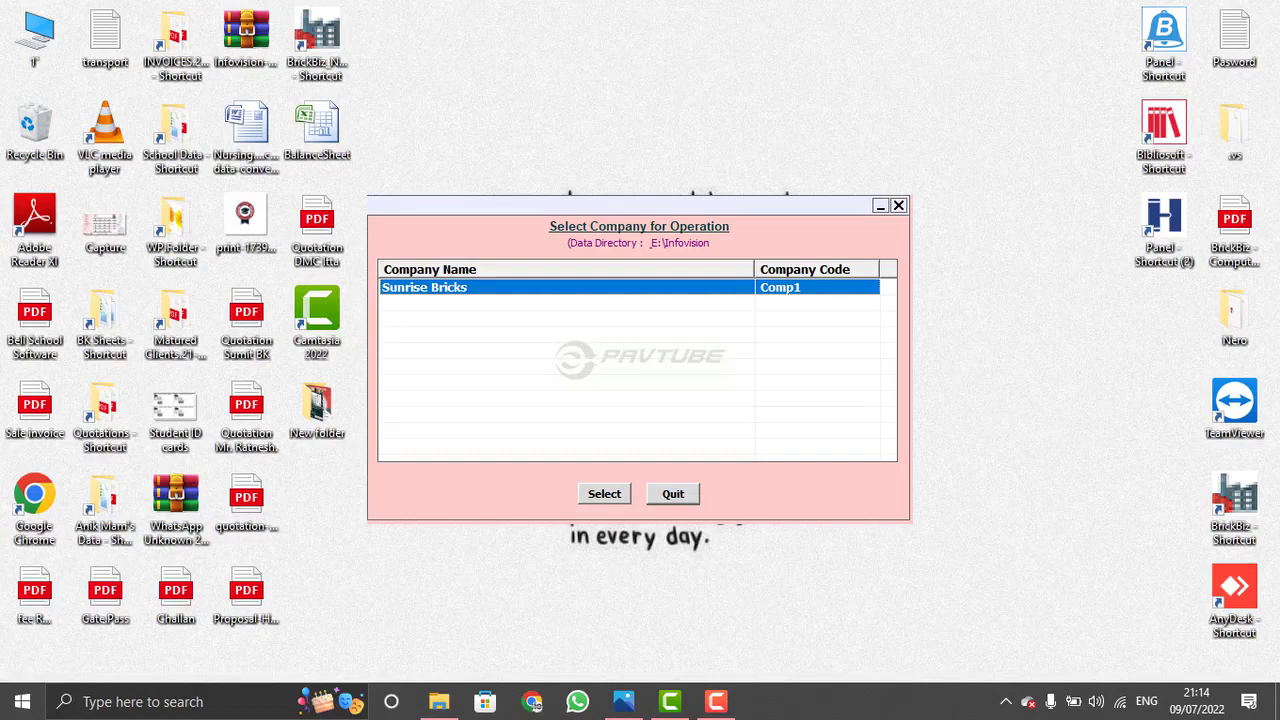
pyautogui.press('Tab')
pyautogui.press('Return')
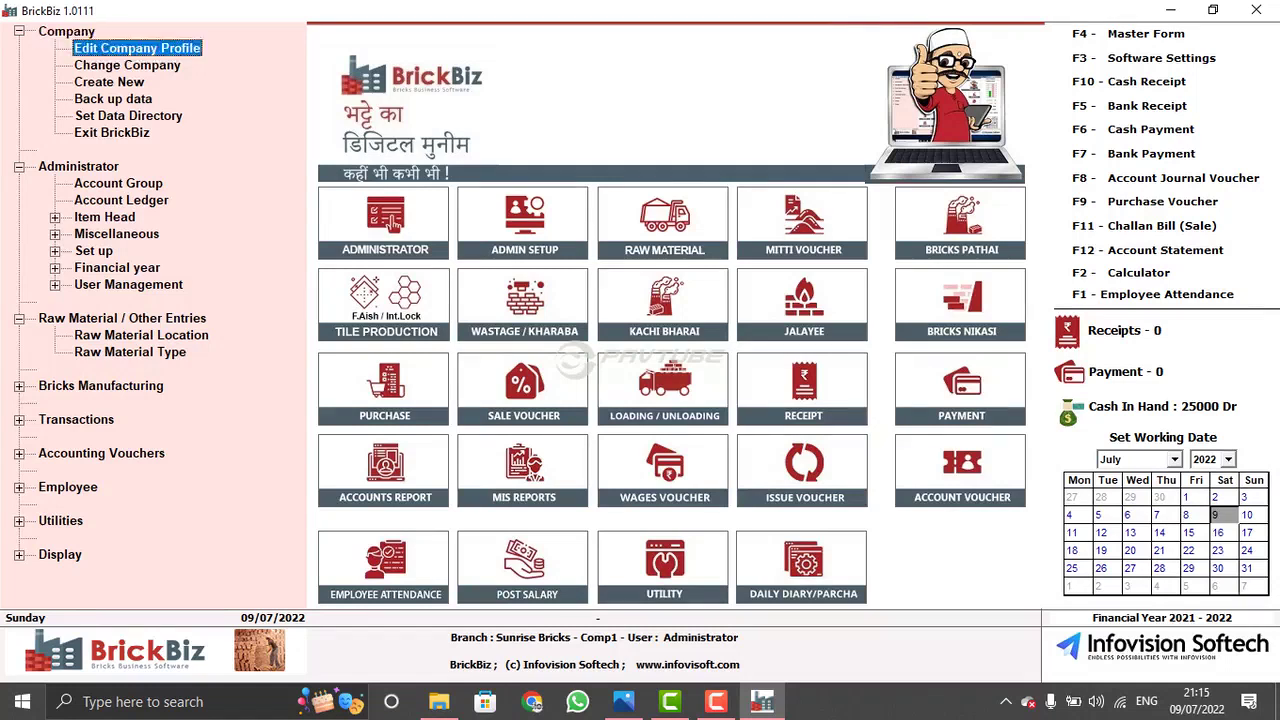
pyautogui.press('Return')
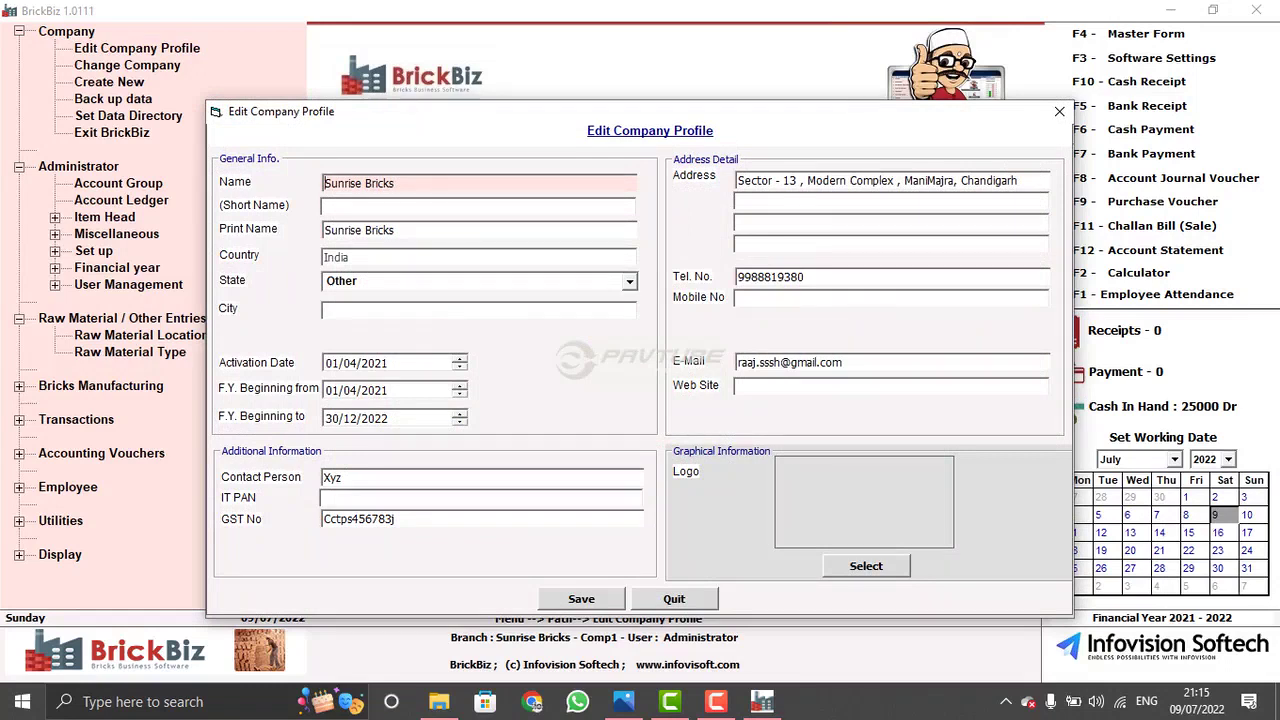
pyautogui.click(674, 598)
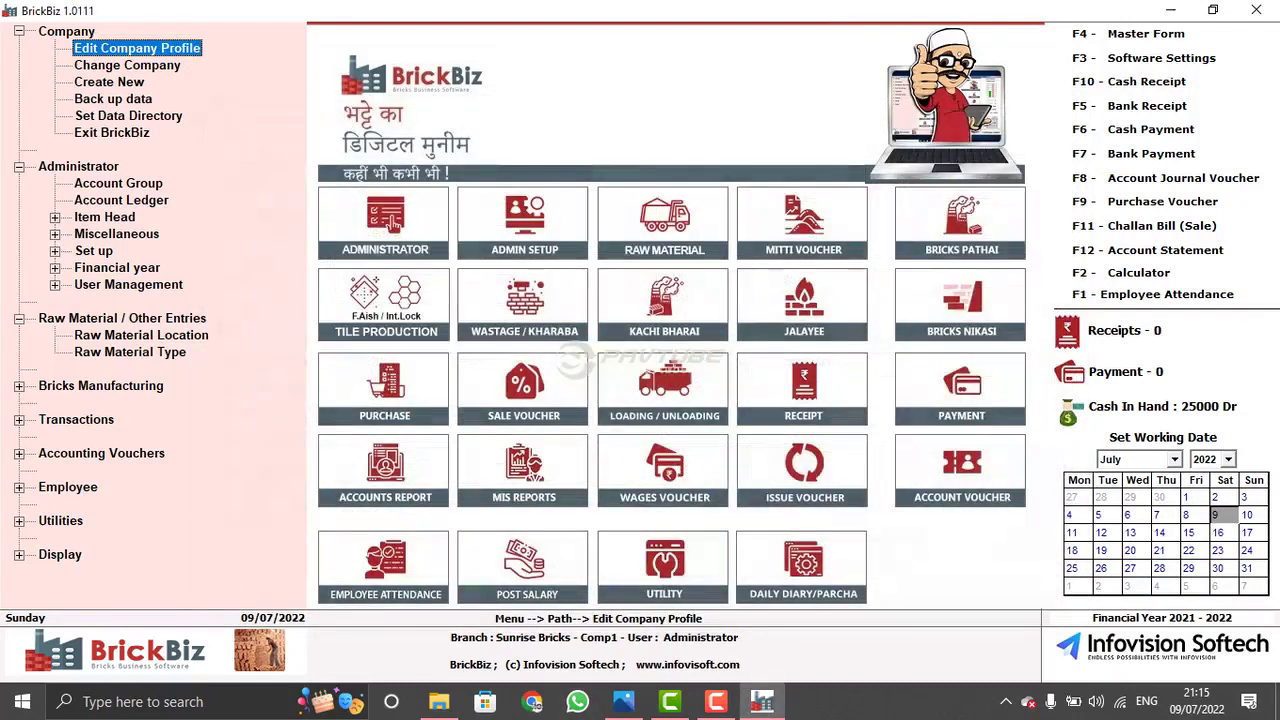
pyautogui.press('Down')
pyautogui.press('Return')
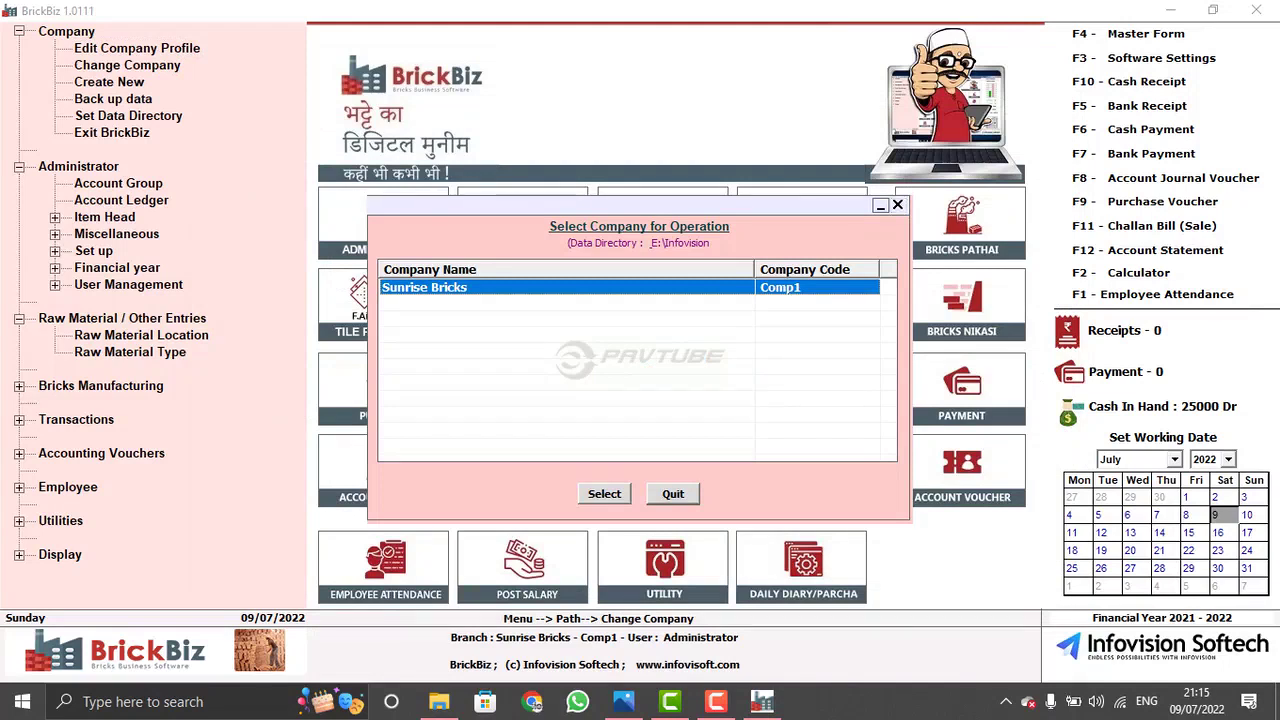
pyautogui.press('Return')
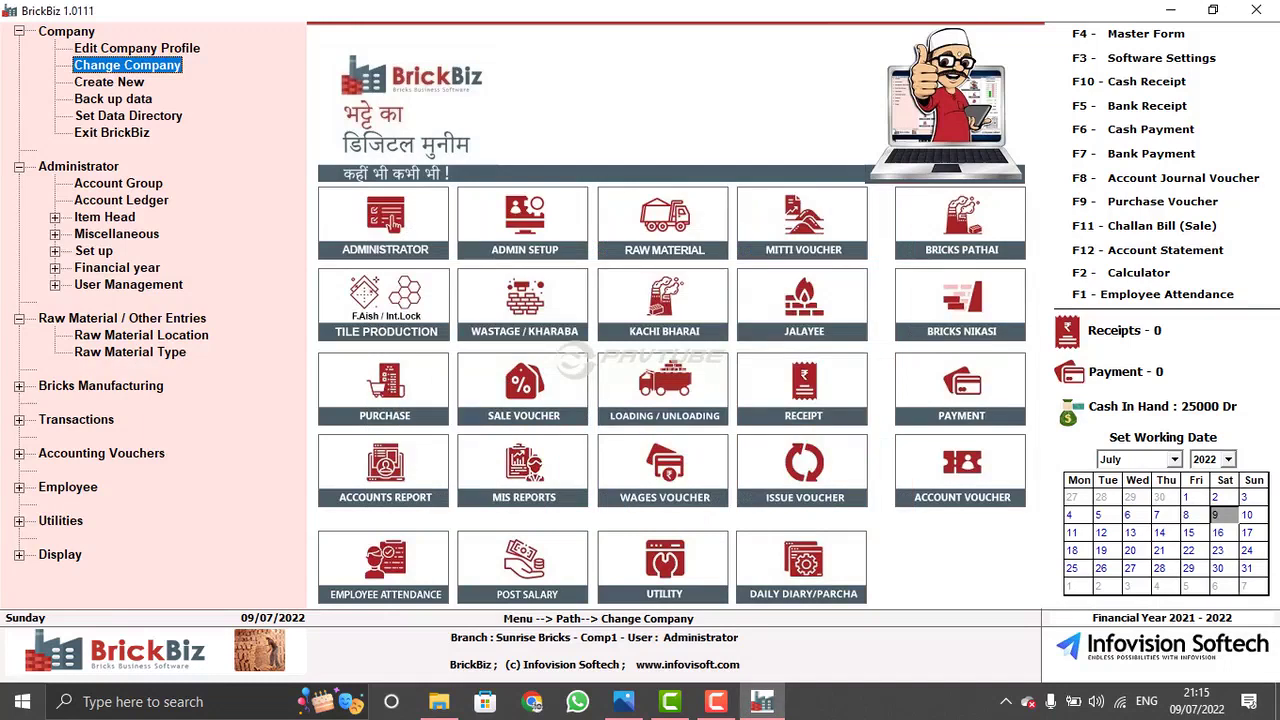
pyautogui.press('Down')
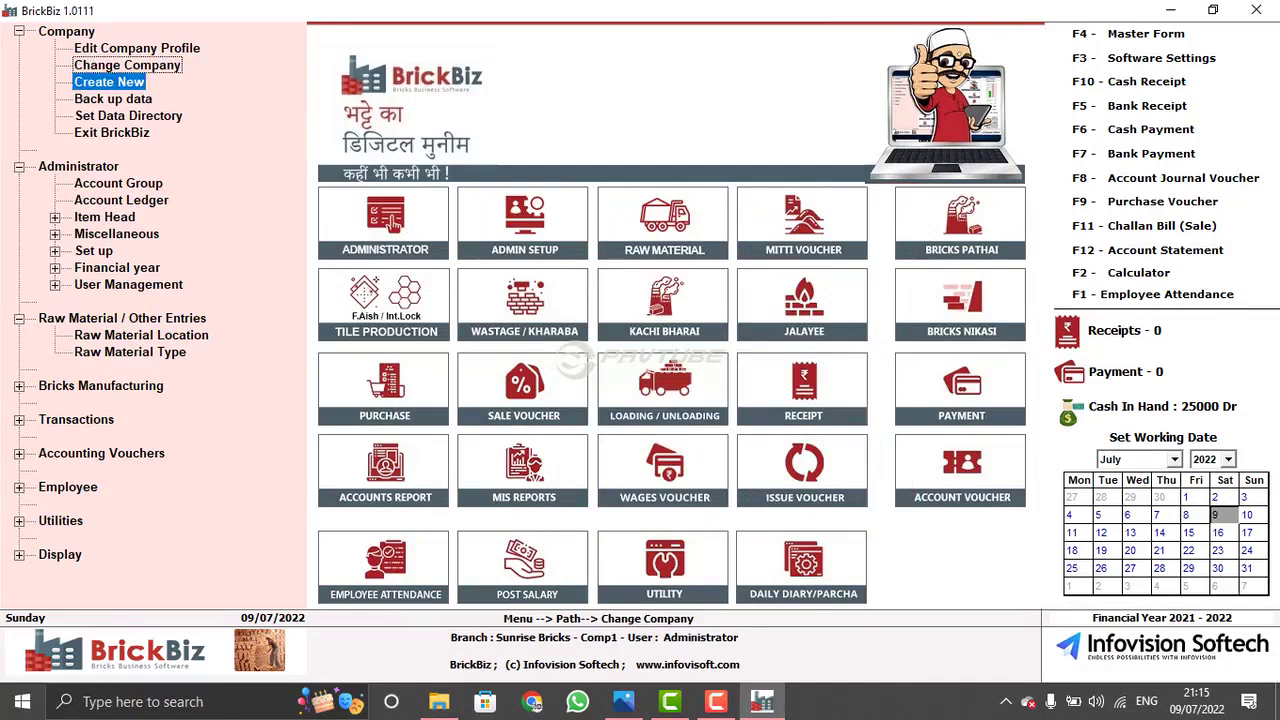
pyautogui.press('Up')
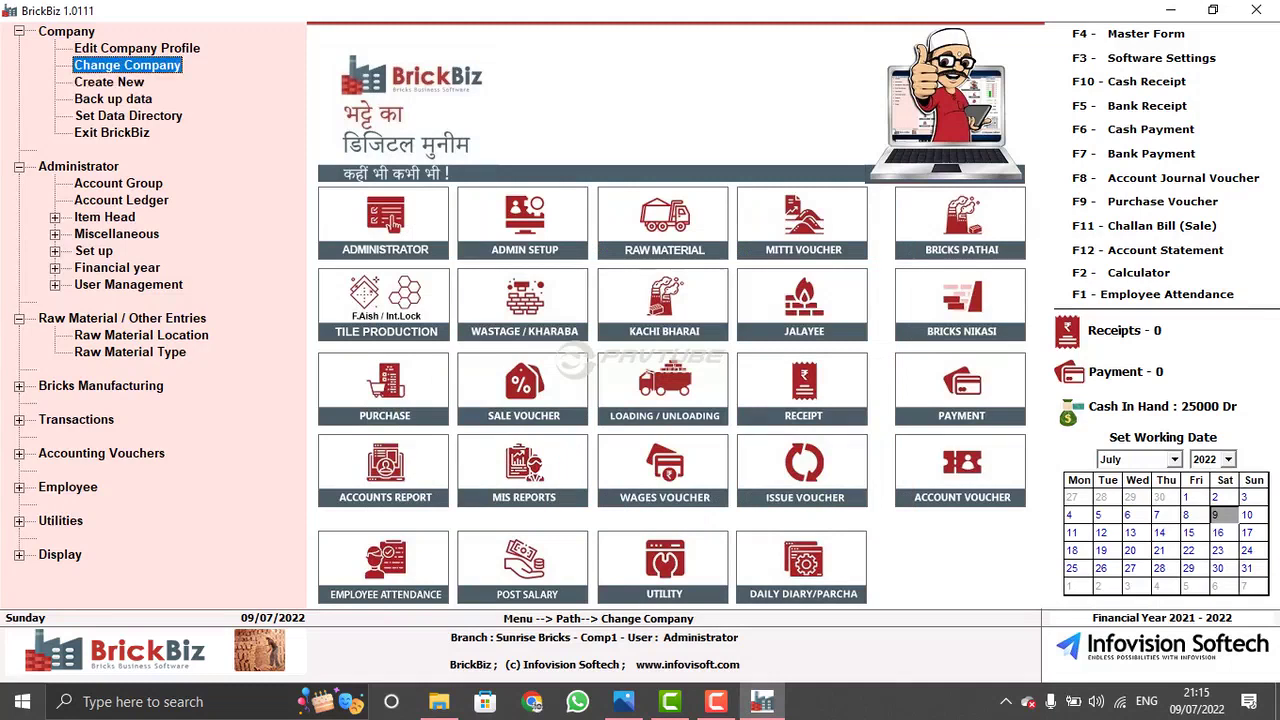
pyautogui.press('Down')
pyautogui.press('Down')
pyautogui.press('Return')
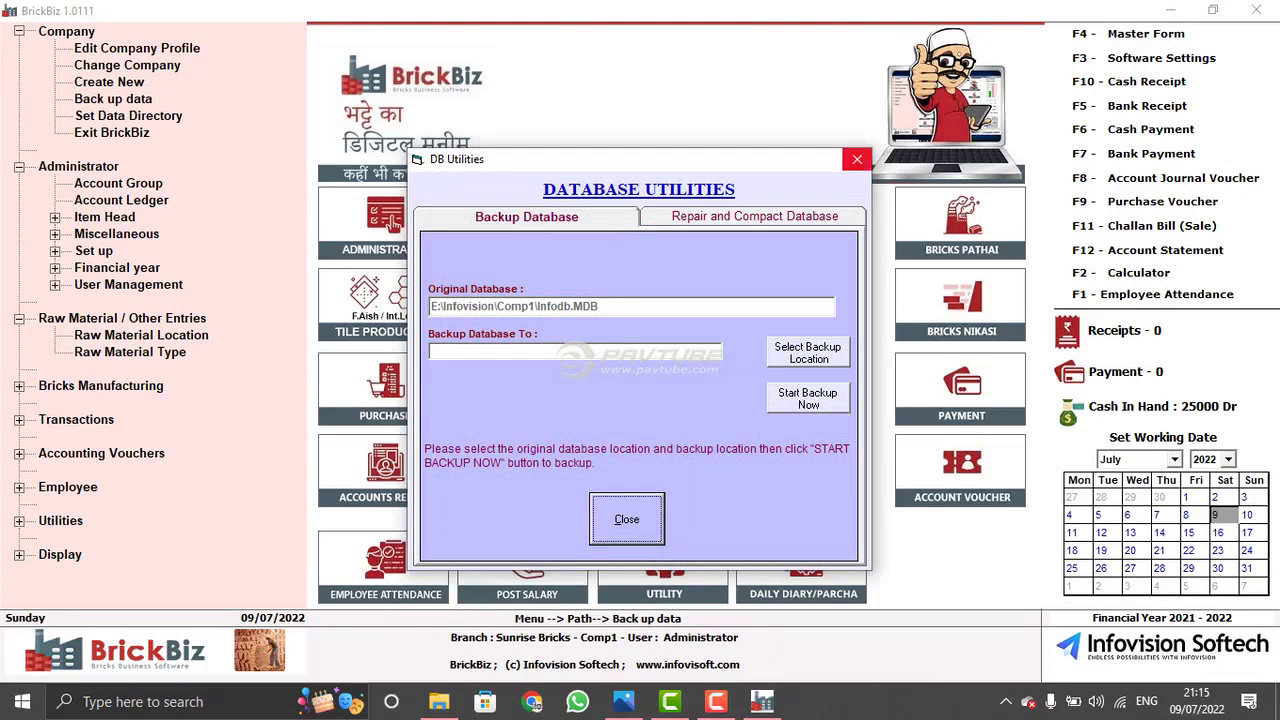
pyautogui.click(857, 159)
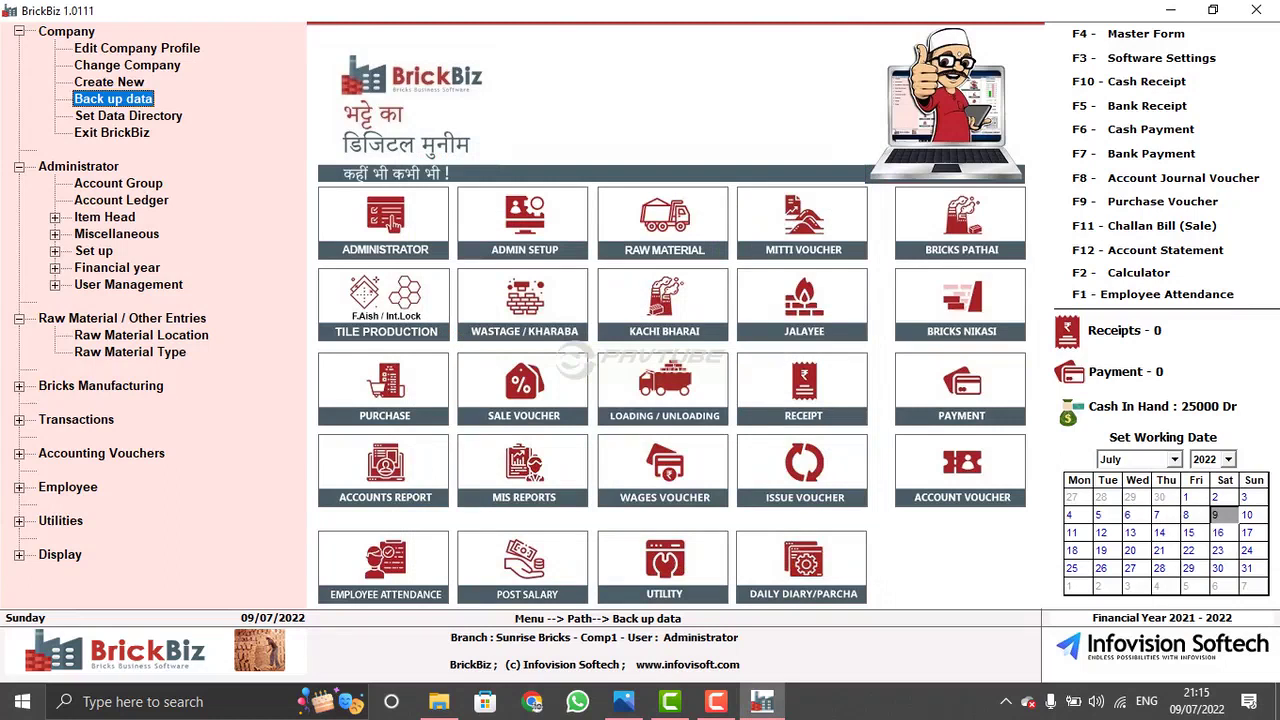
pyautogui.click(118, 183)
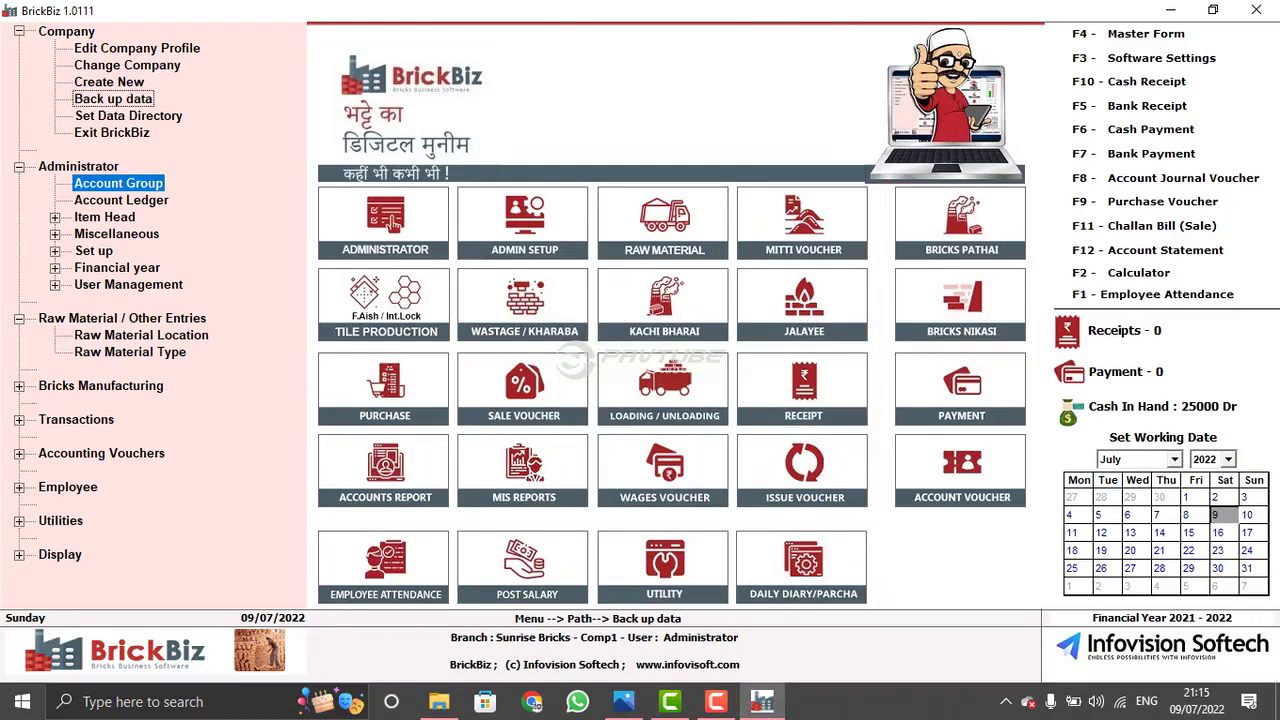
# - Review the account group hierarchy and the unit list (KG, NOS, LTR, TON)
pyautogui.press('Return')
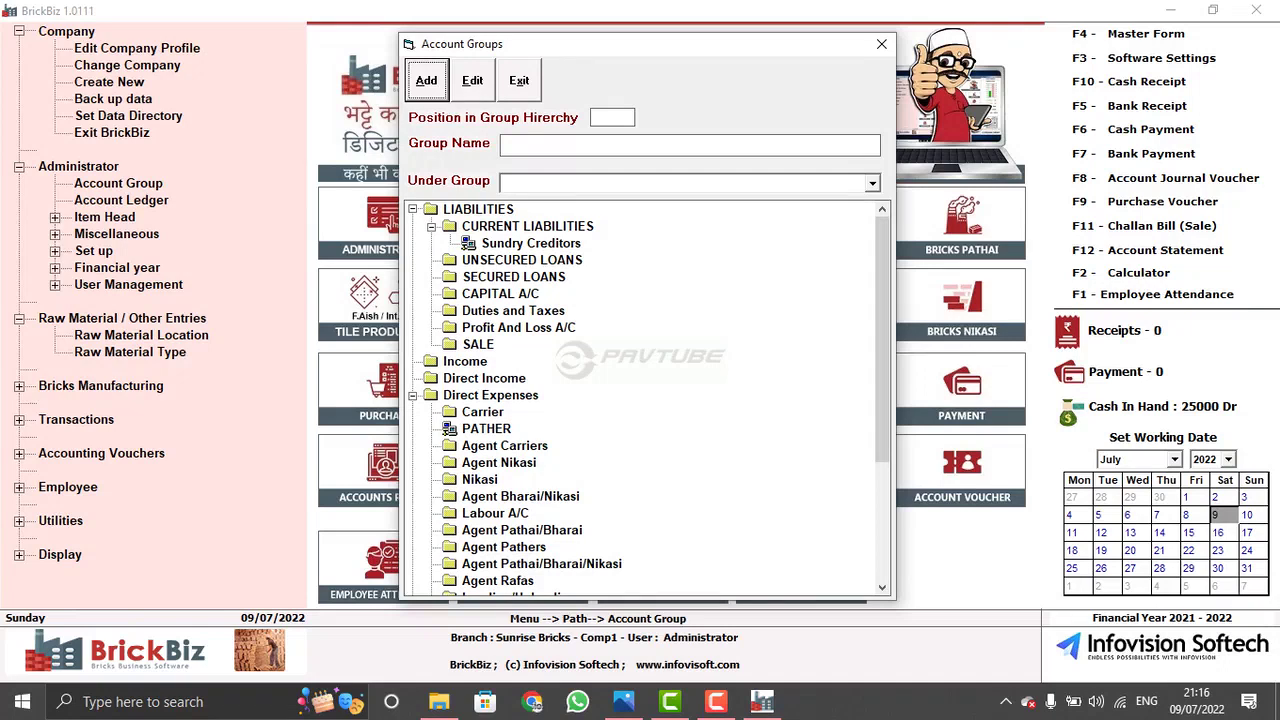
pyautogui.click(519, 80)
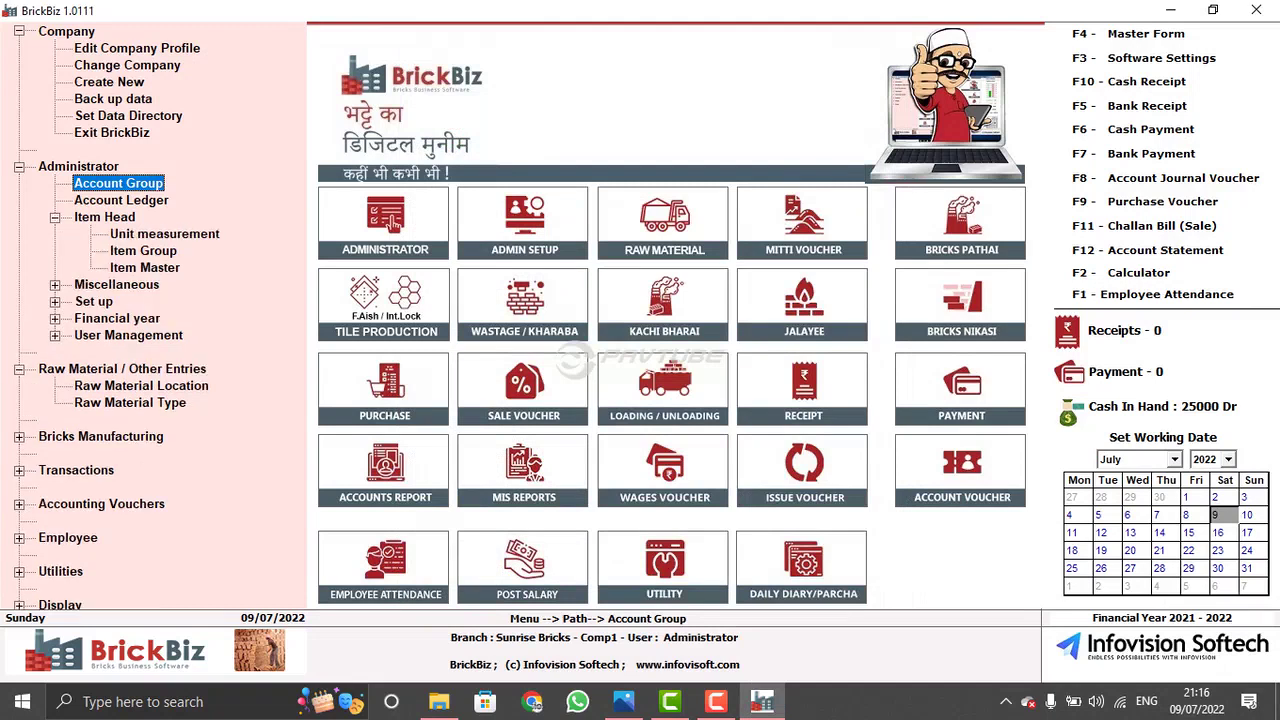
pyautogui.press('Down')
pyautogui.press('Down')
pyautogui.press('Down')
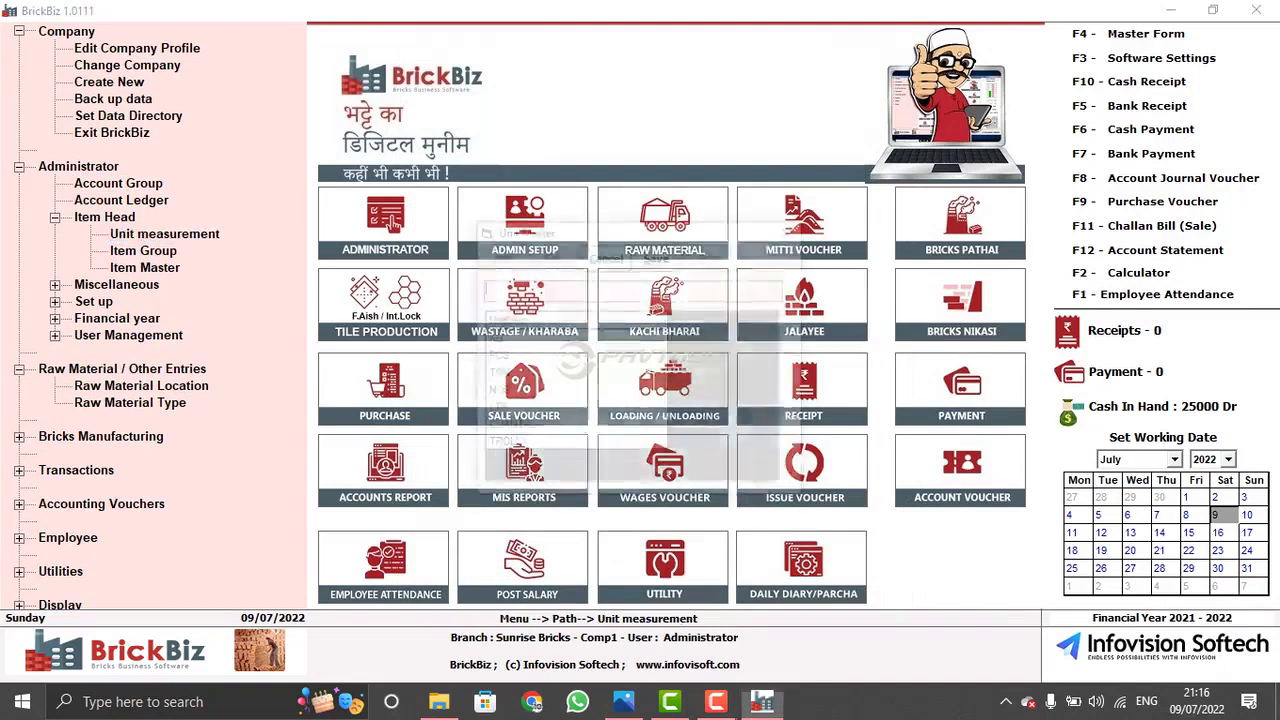
pyautogui.press('Return')
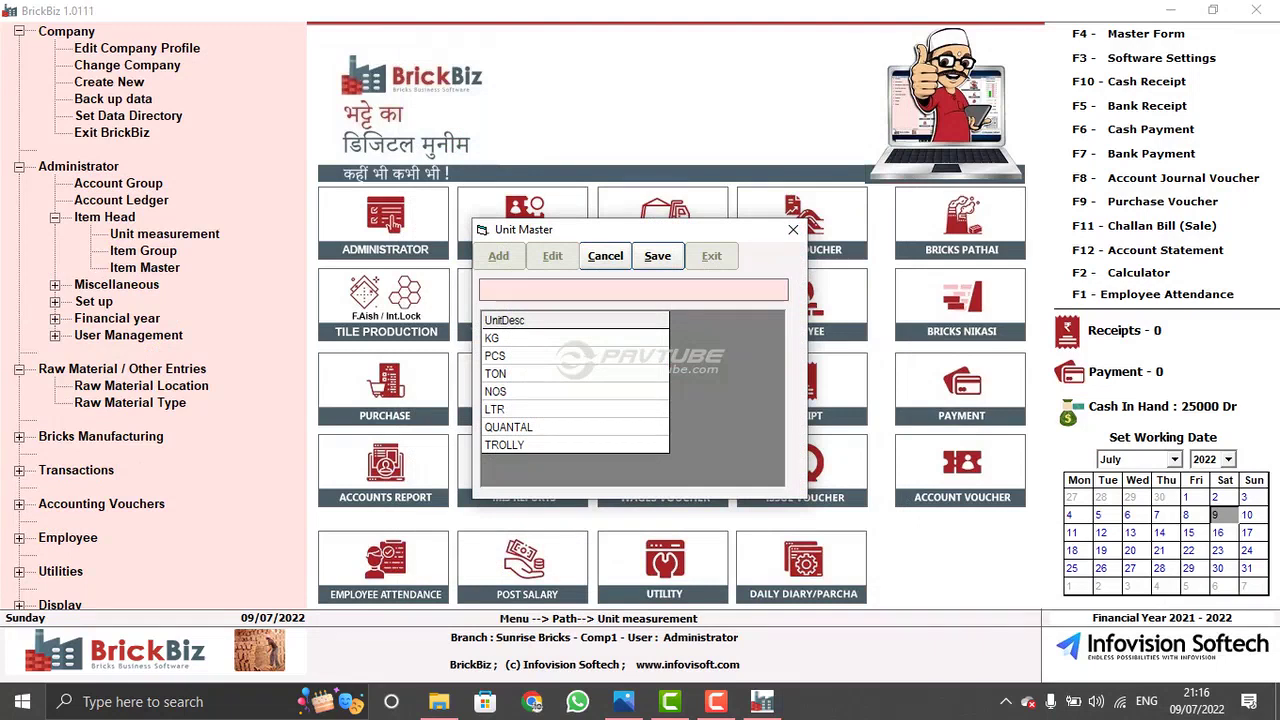
pyautogui.write('NOS')
pyautogui.press('Up')
pyautogui.press('Up')
pyautogui.press('Up')
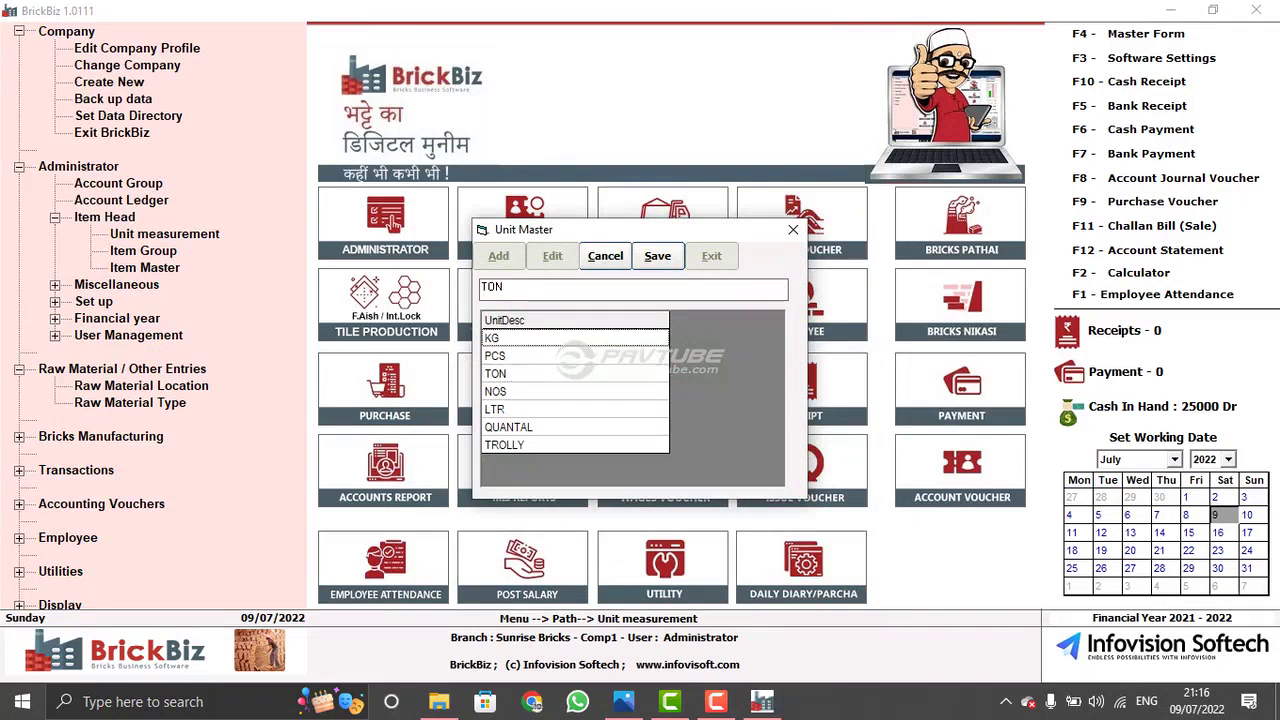
pyautogui.press('Down')
pyautogui.press('Down')
pyautogui.press('Down')
pyautogui.press('Down')
pyautogui.press('Down')
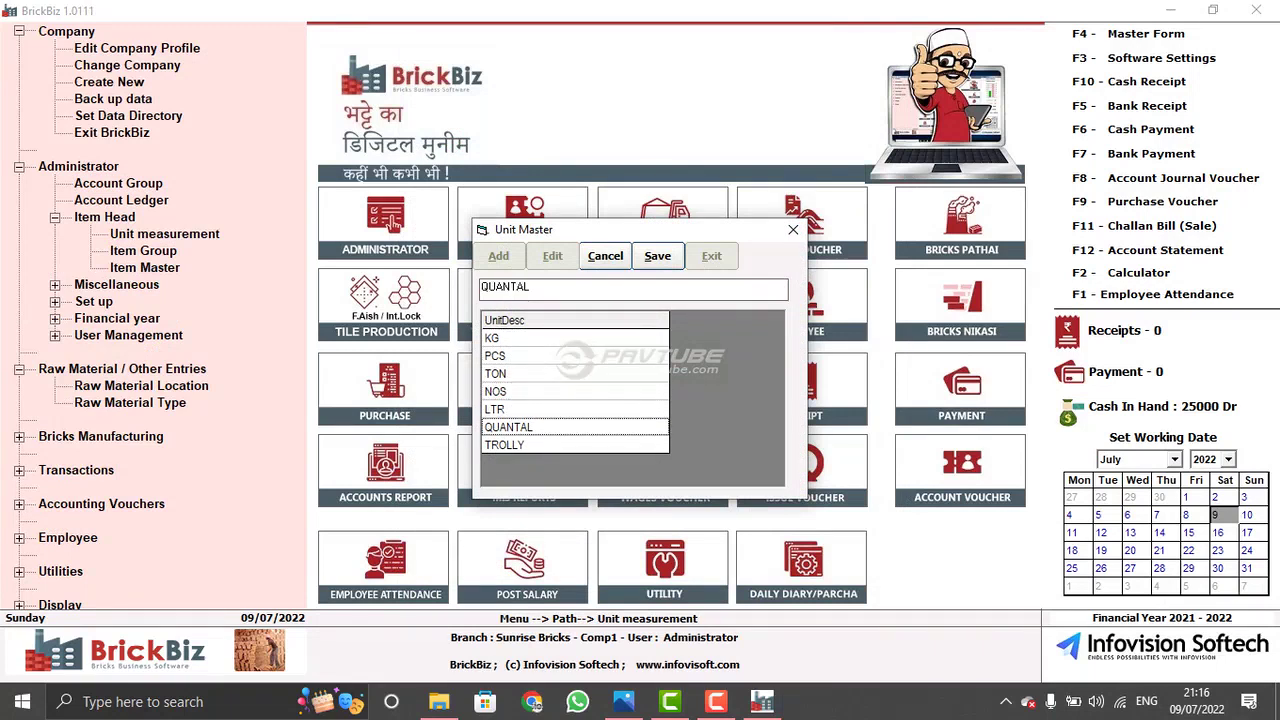
pyautogui.press('Down')
pyautogui.press('Up')
pyautogui.press('Up')
pyautogui.press('Up')
pyautogui.press('Up')
pyautogui.press('Down')
pyautogui.press('Down')
pyautogui.press('Down')
pyautogui.press('Escape')
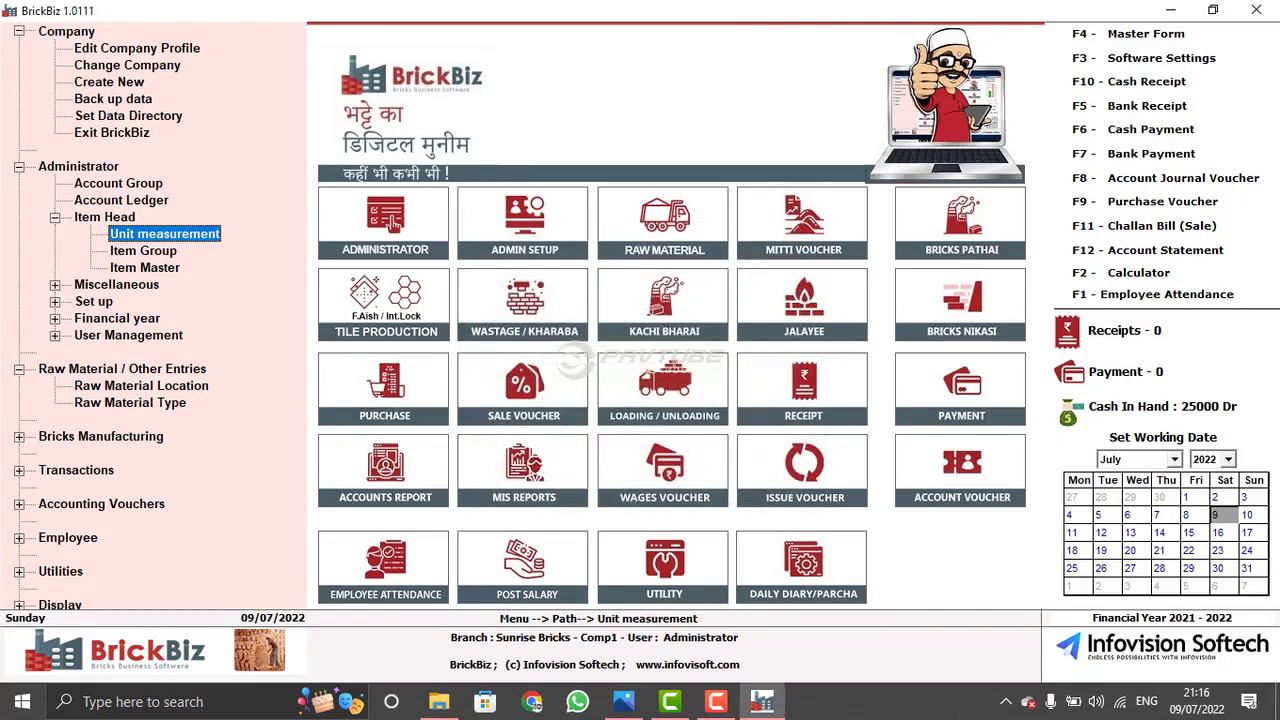
# - Browse the item groups, such as Red Bricks and Other Item
pyautogui.press('Down')
pyautogui.press('Return')
pyautogui.press('Down')
pyautogui.press('Down')
pyautogui.press('Down')
pyautogui.press('Down')
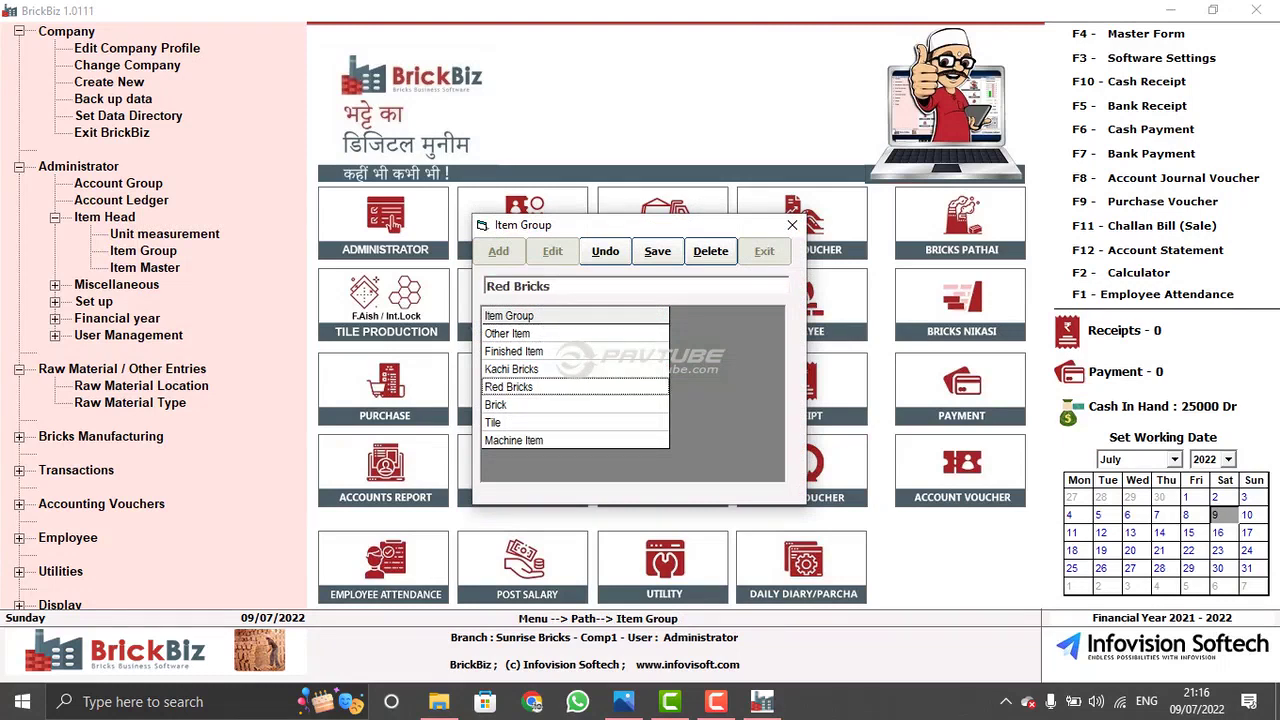
pyautogui.press('Down')
pyautogui.press('Down')
pyautogui.press('Down')
pyautogui.press('Home')
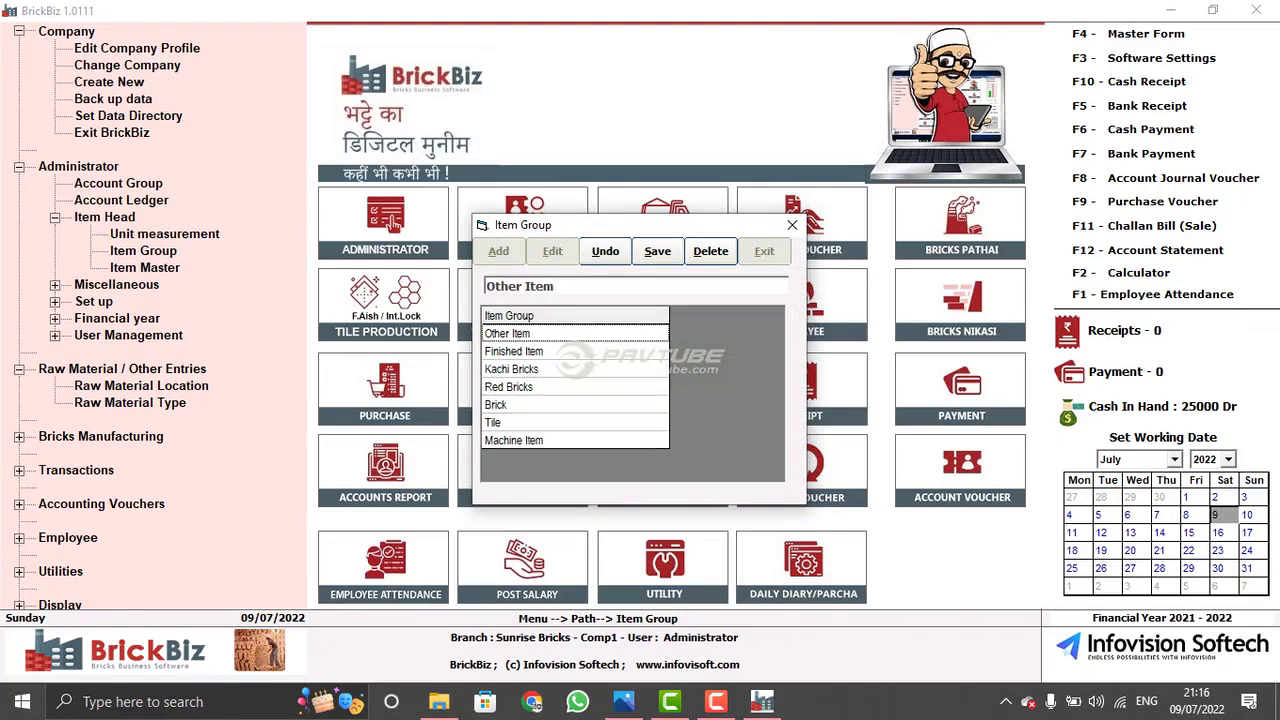
pyautogui.press('Escape')
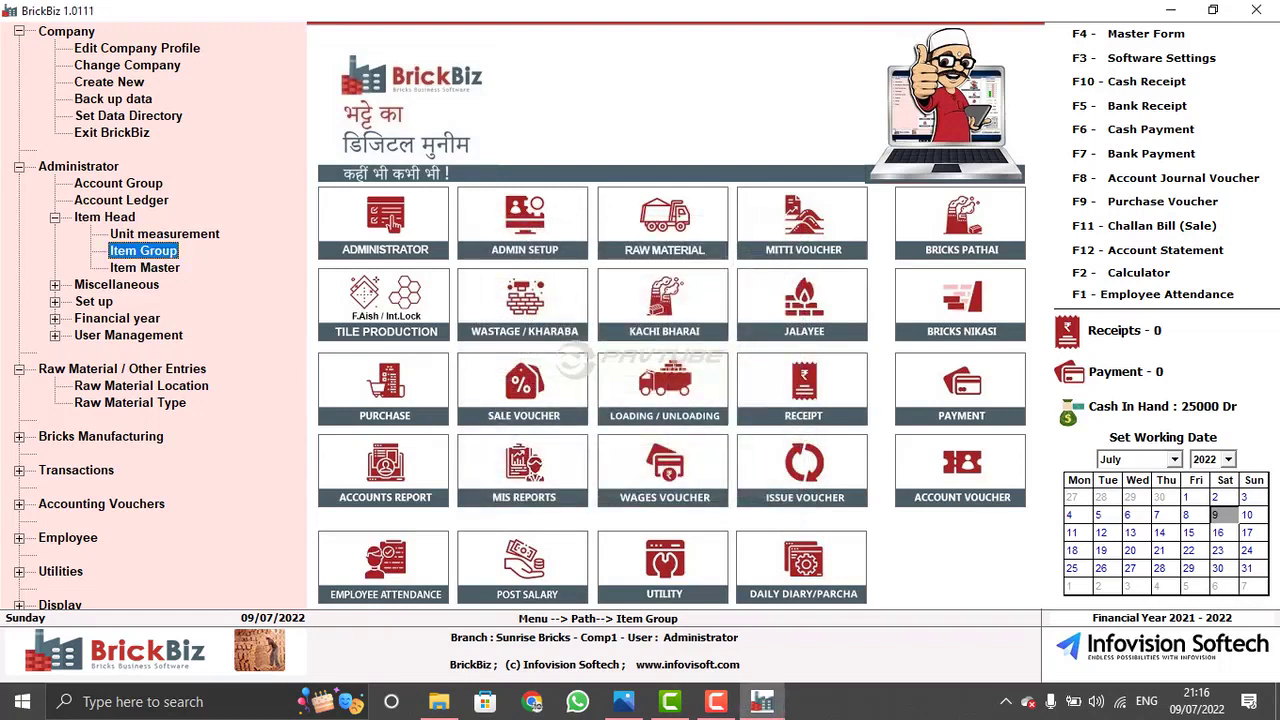
# - Open Item Master listing 31 items with their units and opening balances
pyautogui.press('Down')
pyautogui.press('Return')
pyautogui.press('Up')
pyautogui.press('Down')
pyautogui.press('Down')
pyautogui.press('Down')
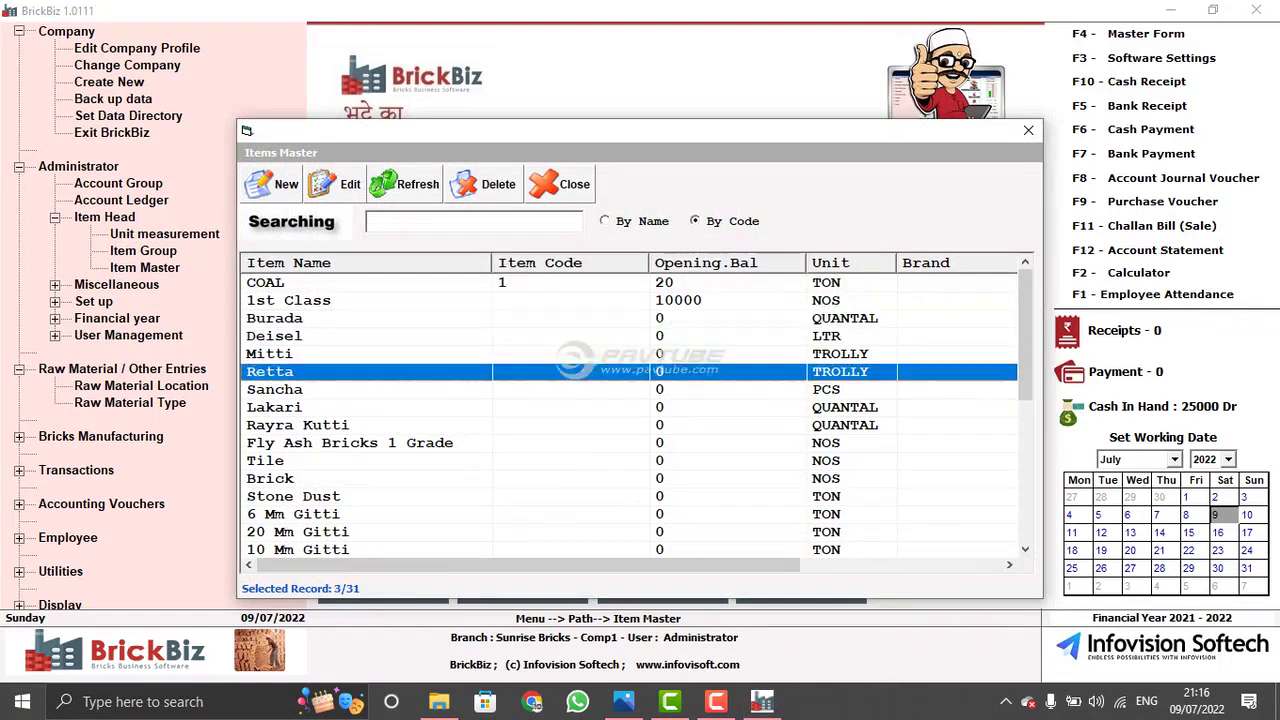
# - Browse items such as Fly Ash Bricks 1 Grade, Tile, Retta, Sancha and Deisel, then close Item Master
pyautogui.click(350, 442)
pyautogui.click(265, 460)
pyautogui.click(270, 371)
pyautogui.press('Up')
pyautogui.press('Up')
pyautogui.press('Down')
pyautogui.press('Down')
pyautogui.press('Down')
pyautogui.press('Down')
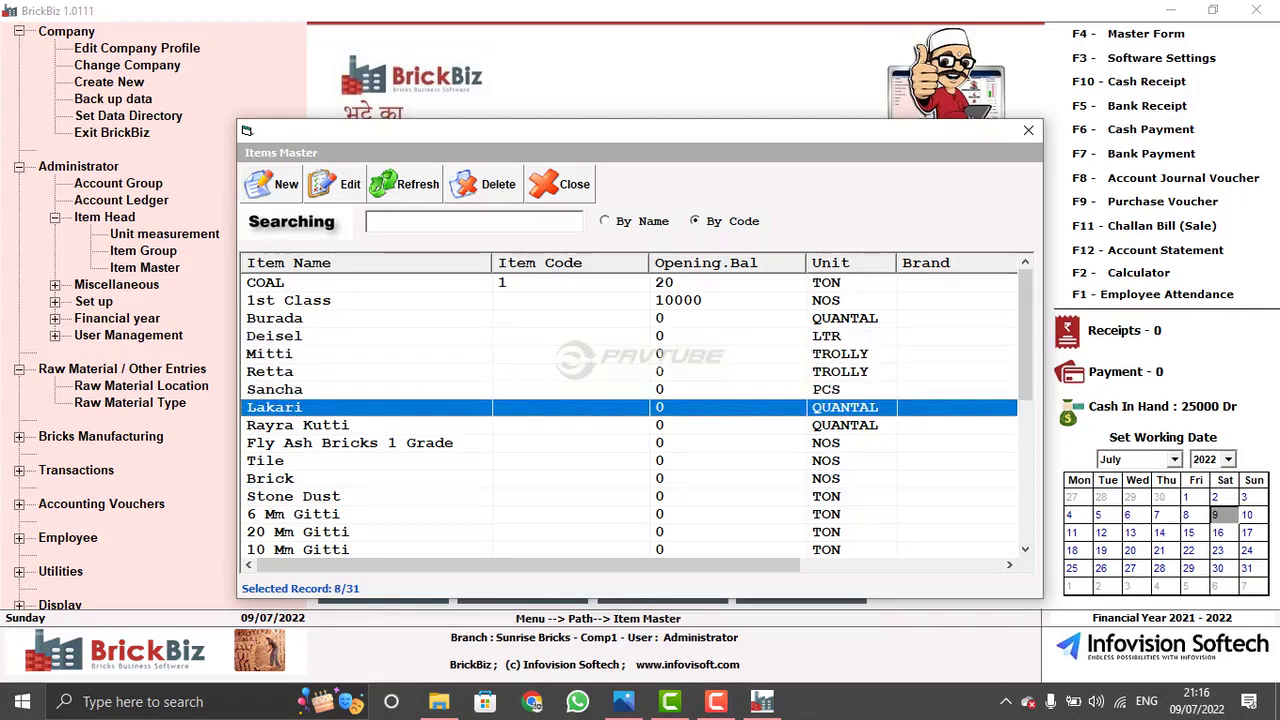
pyautogui.press('Down')
pyautogui.press('Down')
pyautogui.press('Down')
pyautogui.press('Down')
pyautogui.press('Down')
pyautogui.press('Down')
pyautogui.press('Down')
pyautogui.press('Up')
pyautogui.press('Up')
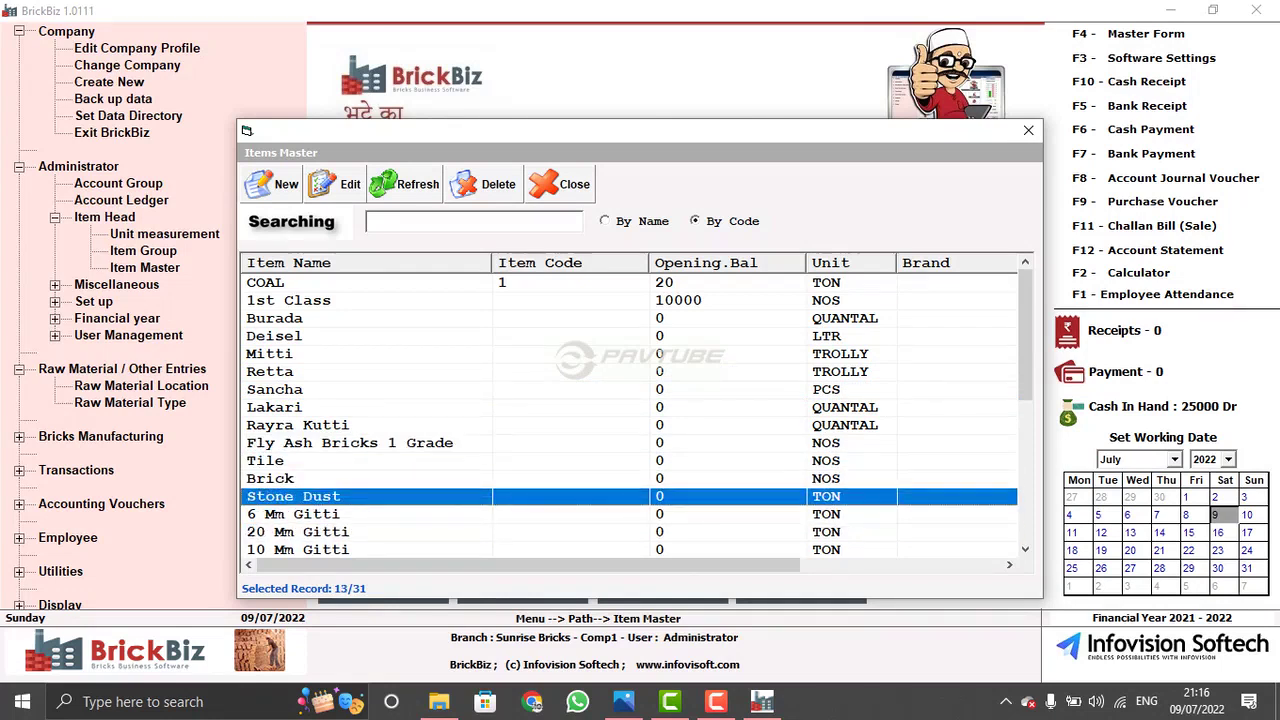
pyautogui.click(370, 336)
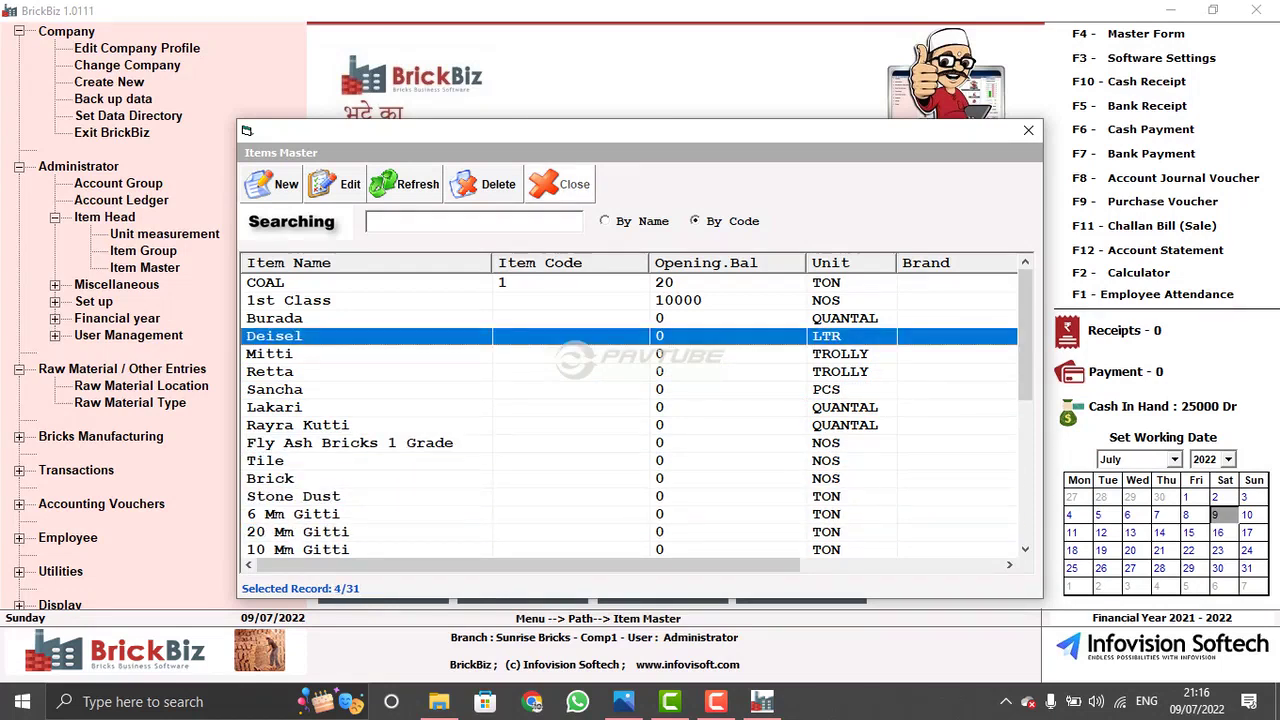
pyautogui.click(560, 184)
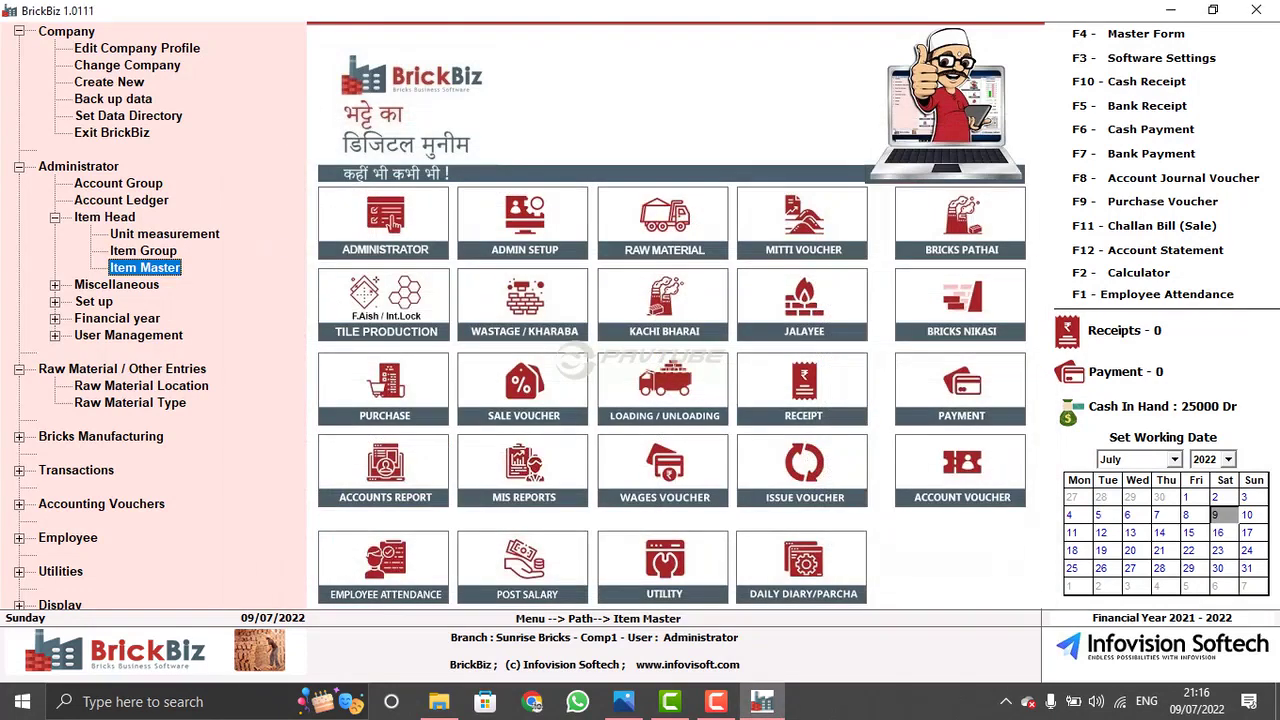
# - Open and close the City/Area list under the miscellaneous masters
pyautogui.click(55, 284)
pyautogui.click(148, 301)
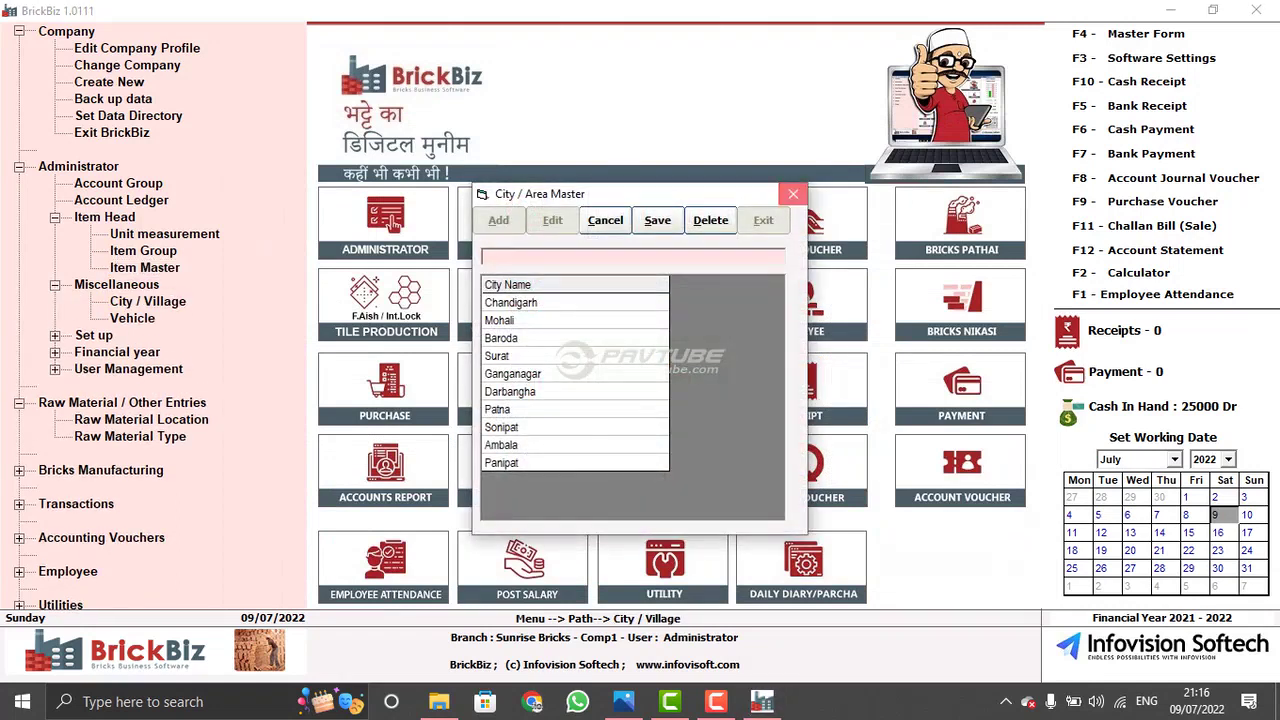
pyautogui.click(793, 194)
# - Browse the 12 tractors, dumpers and JCBs in Vehicle Master, then close it
pyautogui.click(132, 318)
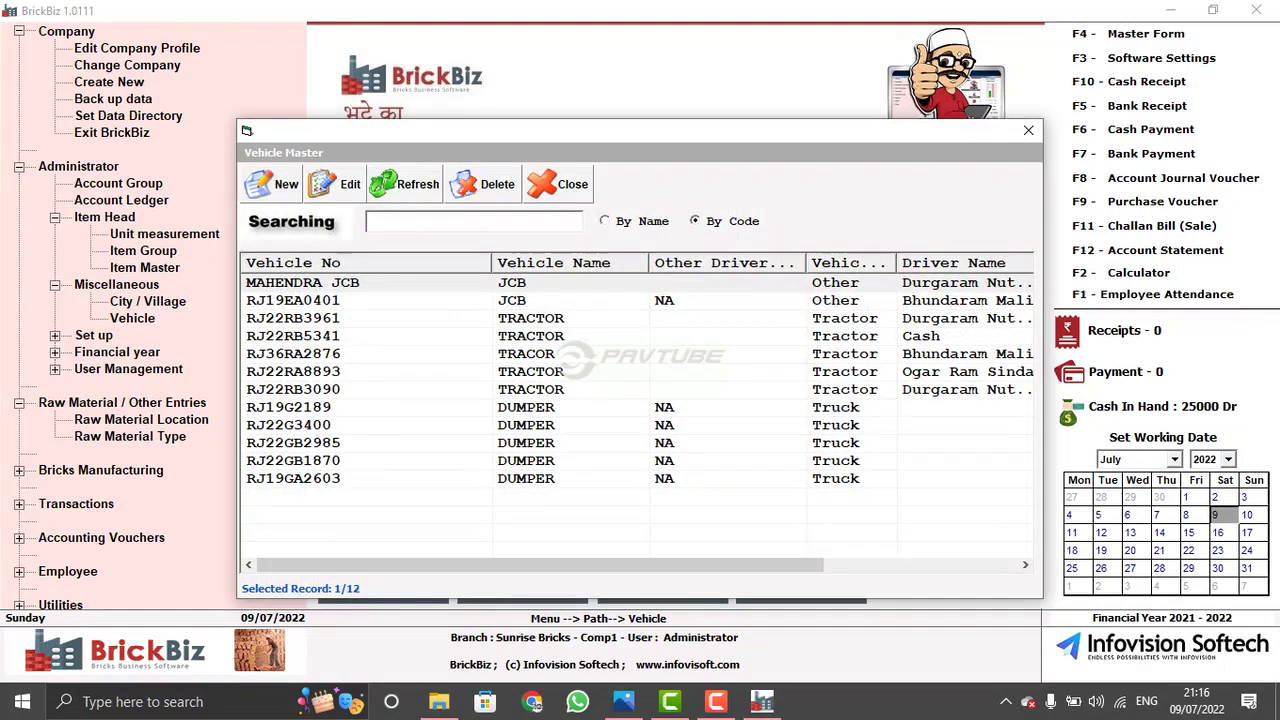
pyautogui.click(300, 318)
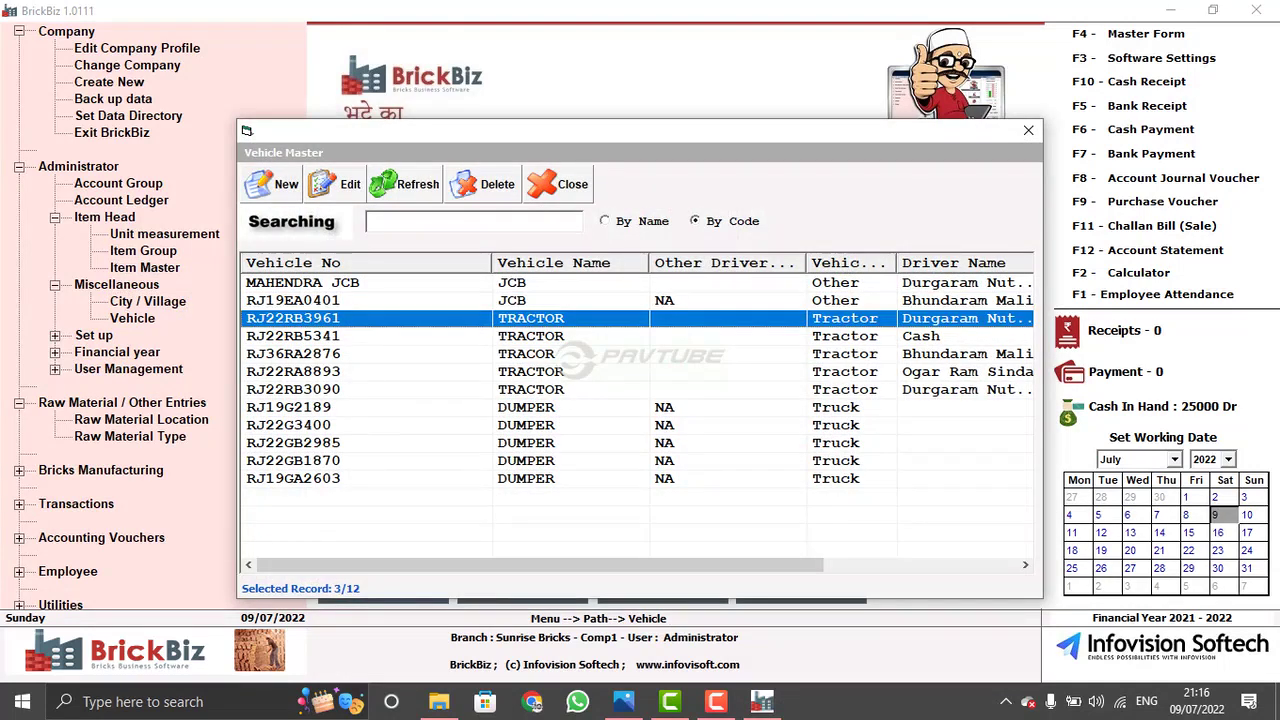
pyautogui.click(300, 407)
pyautogui.click(300, 460)
pyautogui.click(300, 371)
pyautogui.click(300, 300)
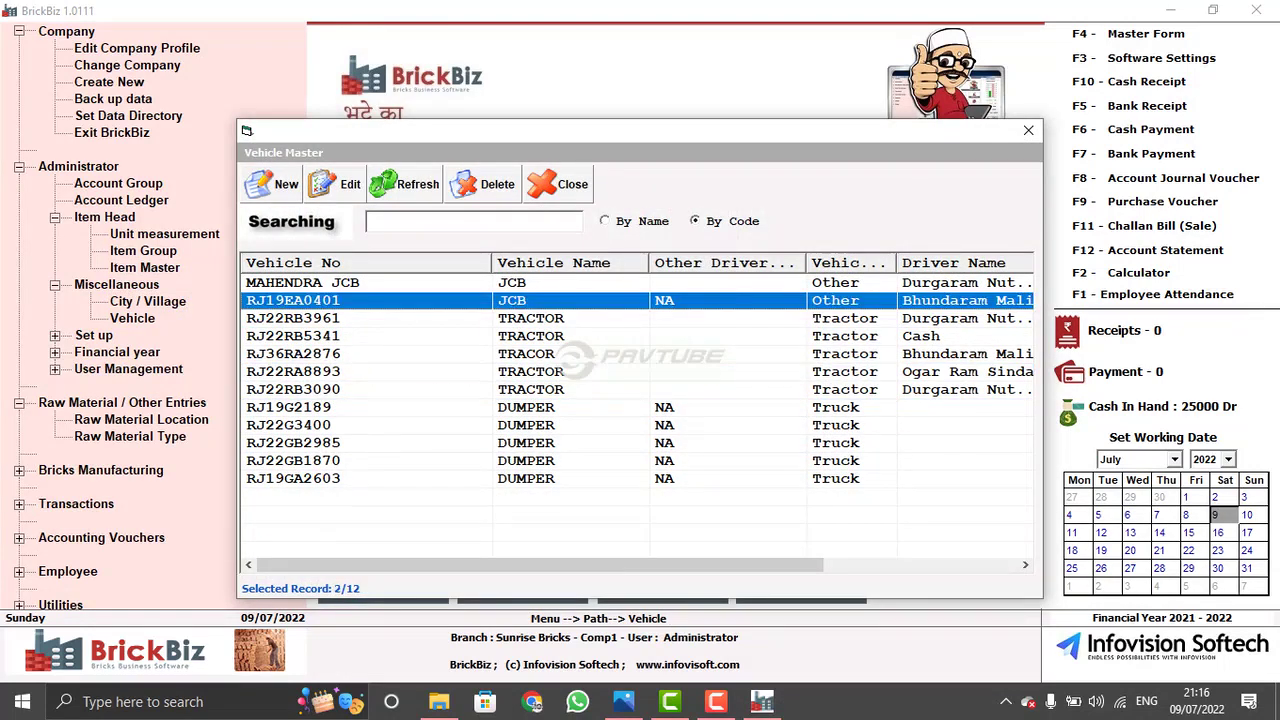
pyautogui.click(300, 353)
pyautogui.click(300, 407)
pyautogui.click(300, 425)
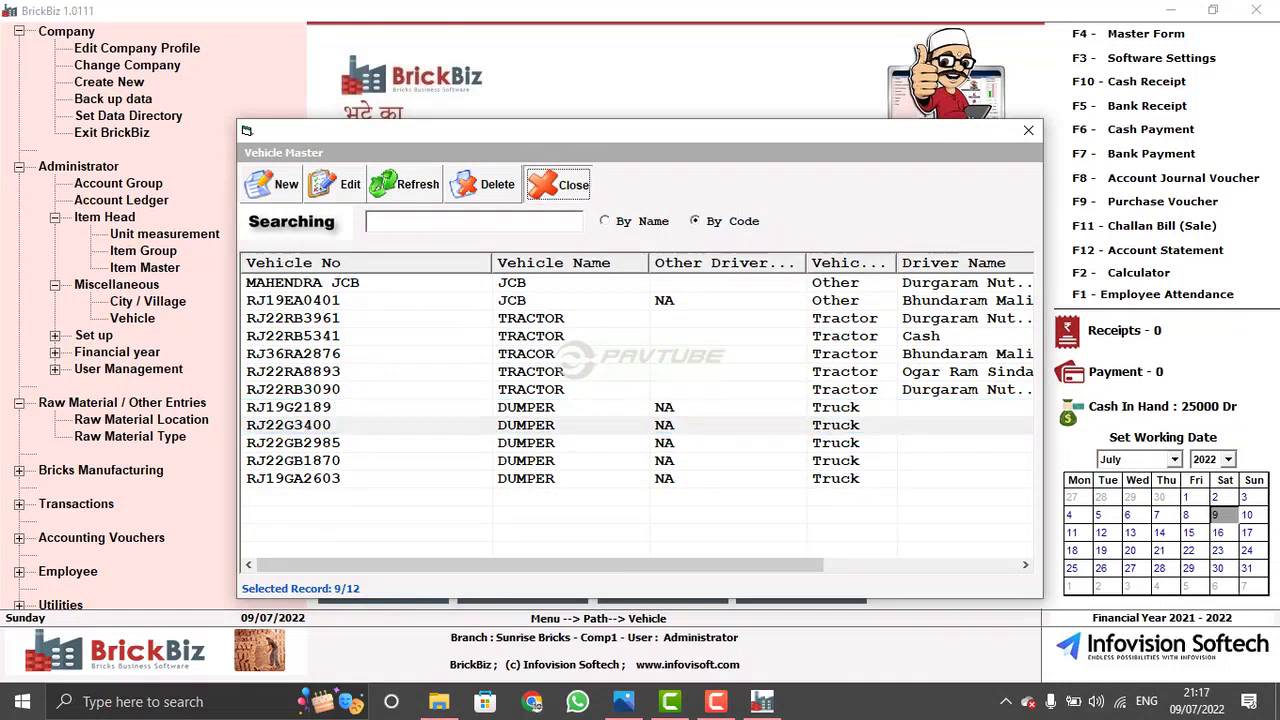
pyautogui.click(572, 184)
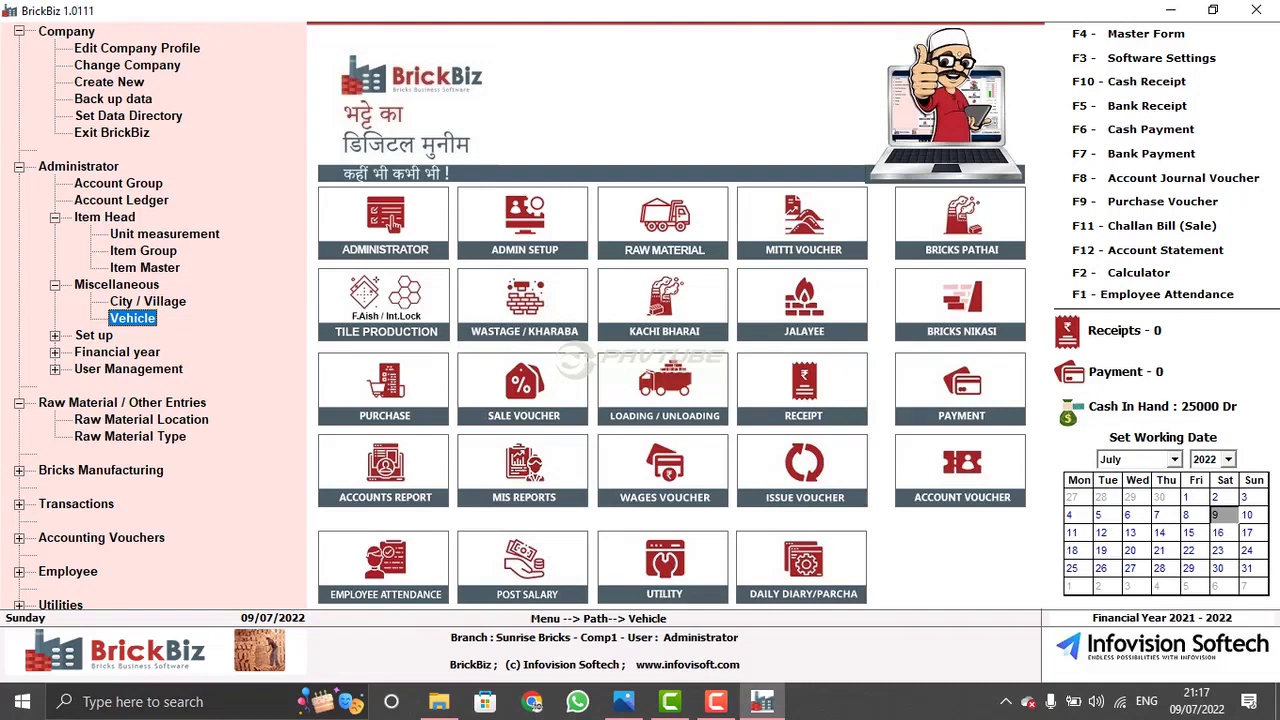
pyautogui.click(390, 221)
# - Open Ledger Records and browse its 68 ledger accounts
pyautogui.press('Return')
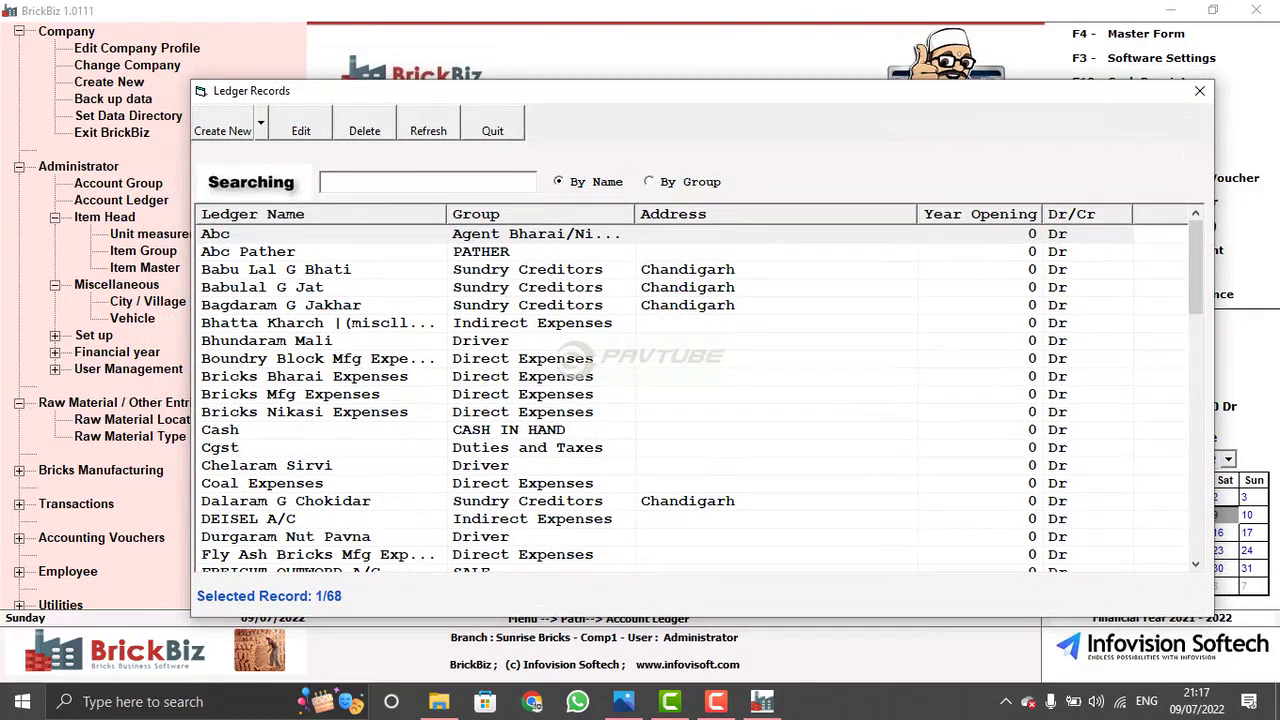
pyautogui.press('Down')
pyautogui.press('Down')
pyautogui.press('Down')
pyautogui.press('Down')
pyautogui.press('Down')
pyautogui.press('Down')
pyautogui.press('Down')
pyautogui.press('Down')
pyautogui.press('Down')
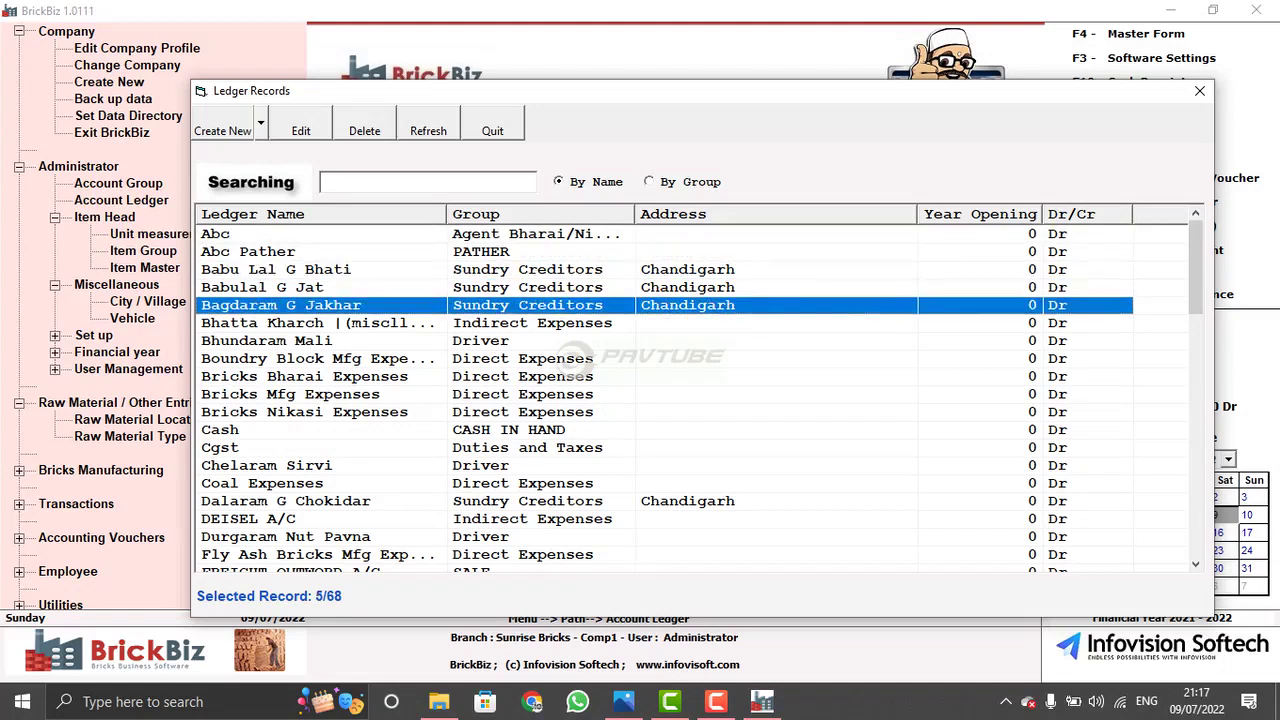
pyautogui.press('Up')
pyautogui.press('Up')
pyautogui.press('Up')
pyautogui.press('Up')
pyautogui.press('Up')
pyautogui.press('Up')
pyautogui.press('Up')
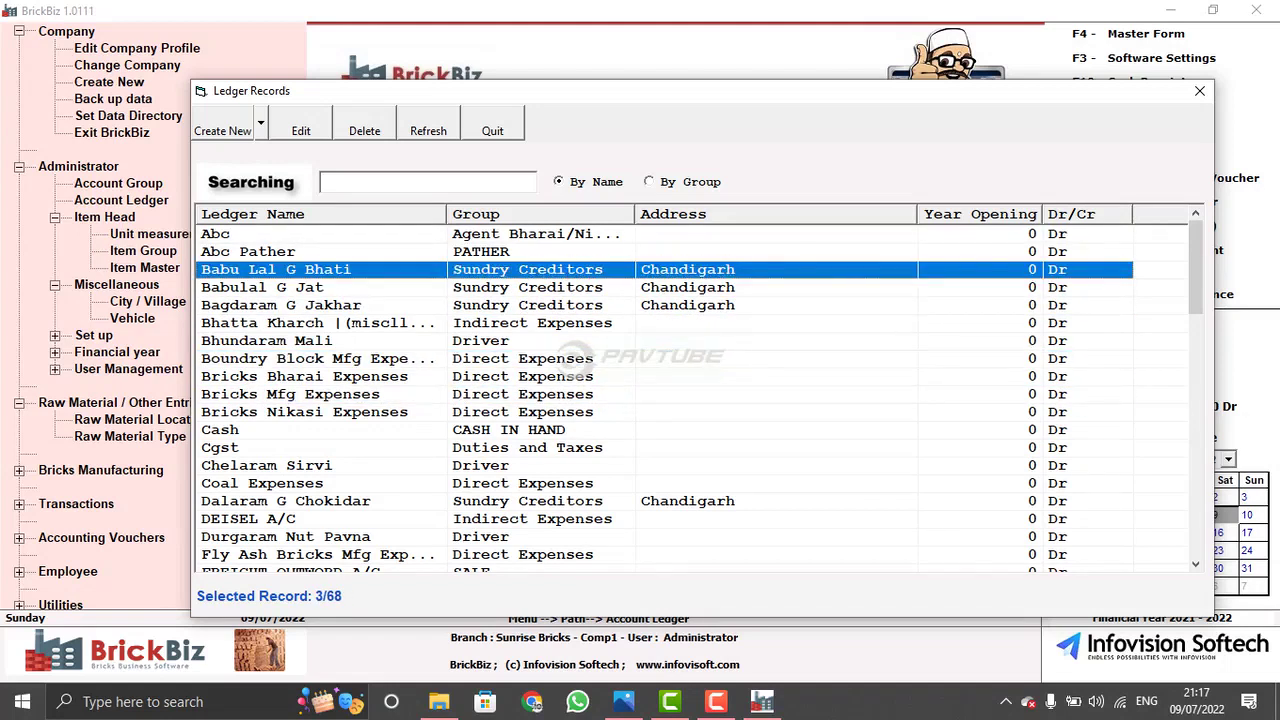
pyautogui.press('Up')
pyautogui.press('Up')
pyautogui.press('Down')
pyautogui.press('Down')
# - Start a new pather ledger by choosing Create Pathers from Create New
pyautogui.hotkey('alt', 'c')
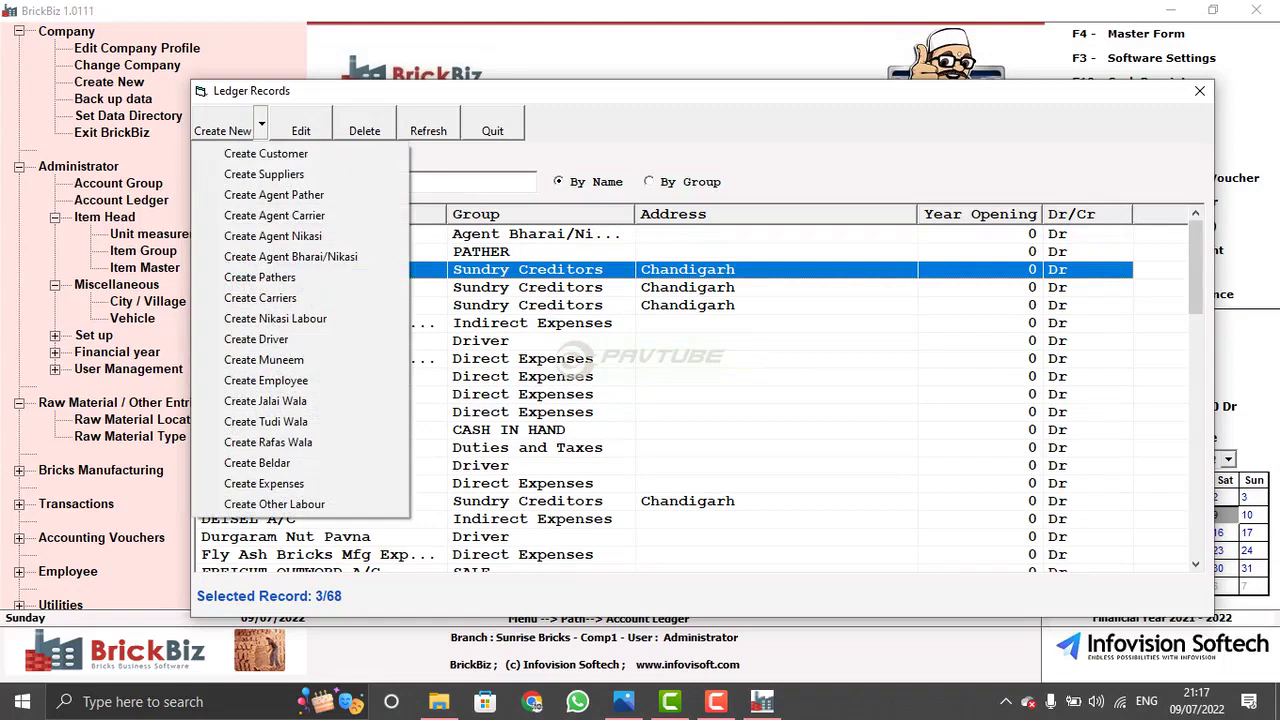
pyautogui.press('Down')
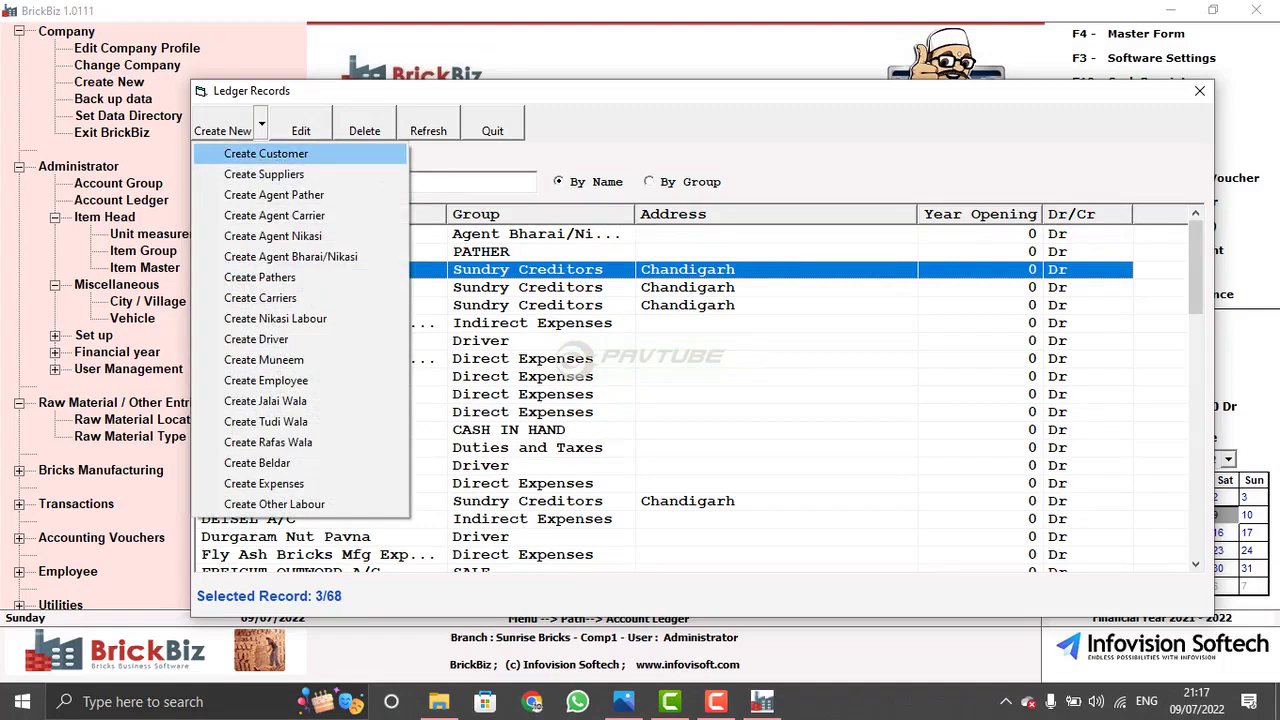
pyautogui.press('Down')
pyautogui.press('Down')
pyautogui.press('Down')
pyautogui.press('Down')
pyautogui.press('Down')
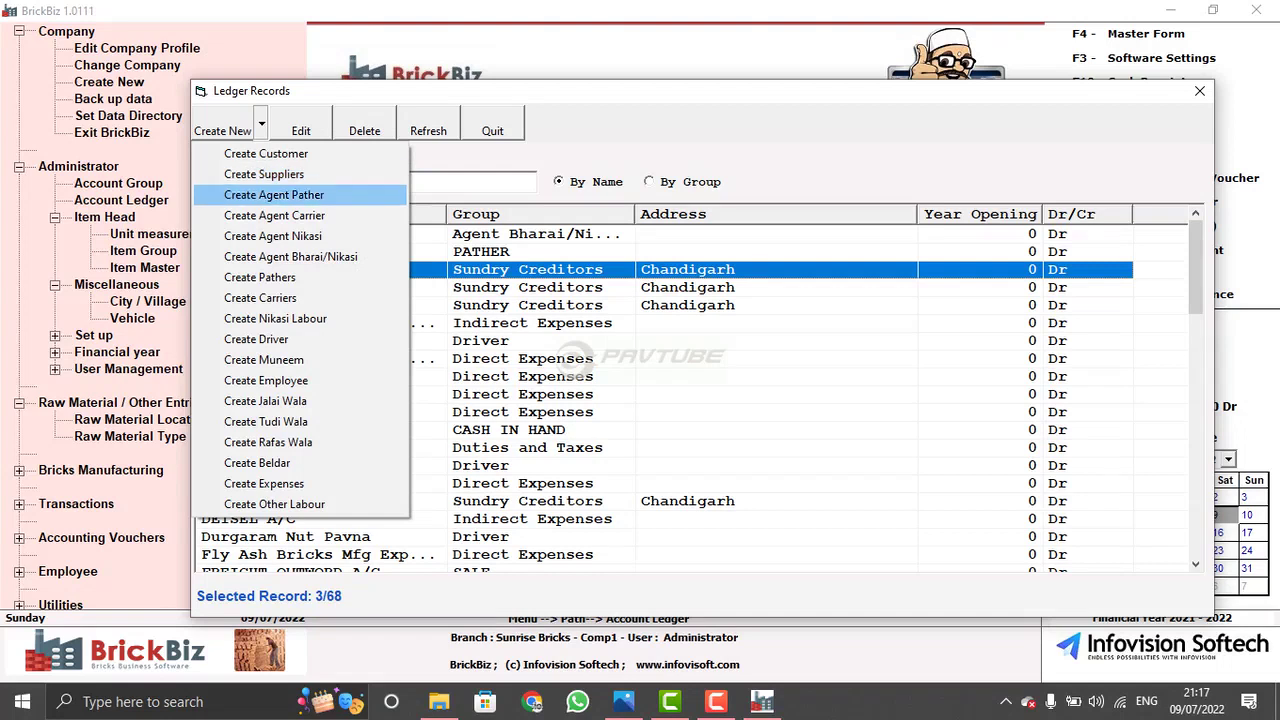
pyautogui.press('Down')
pyautogui.press('Down')
pyautogui.press('Down')
pyautogui.press('Down')
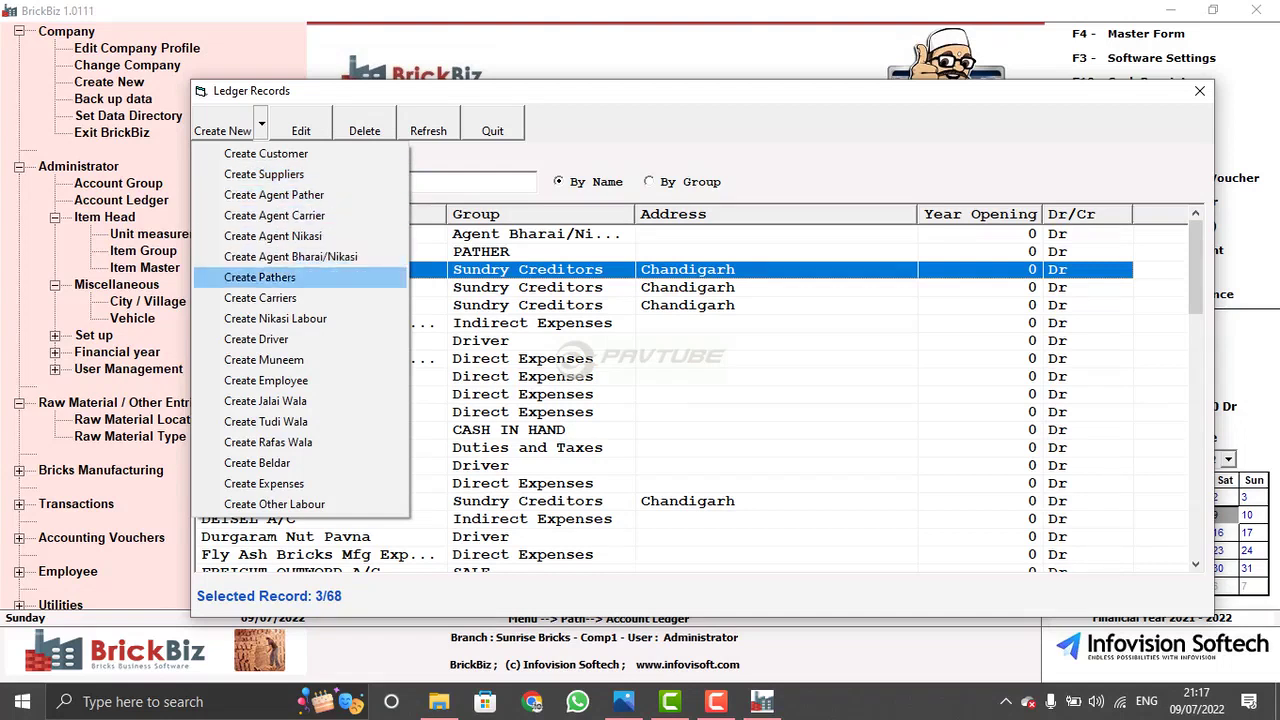
pyautogui.press('Up')
pyautogui.press('Down')
pyautogui.press('Down')
pyautogui.press('Down')
pyautogui.press('Up')
pyautogui.press('Up')
pyautogui.press('Up')
pyautogui.press('Up')
pyautogui.press('Up')
pyautogui.press('Up')
pyautogui.press('Up')
pyautogui.press('Up')
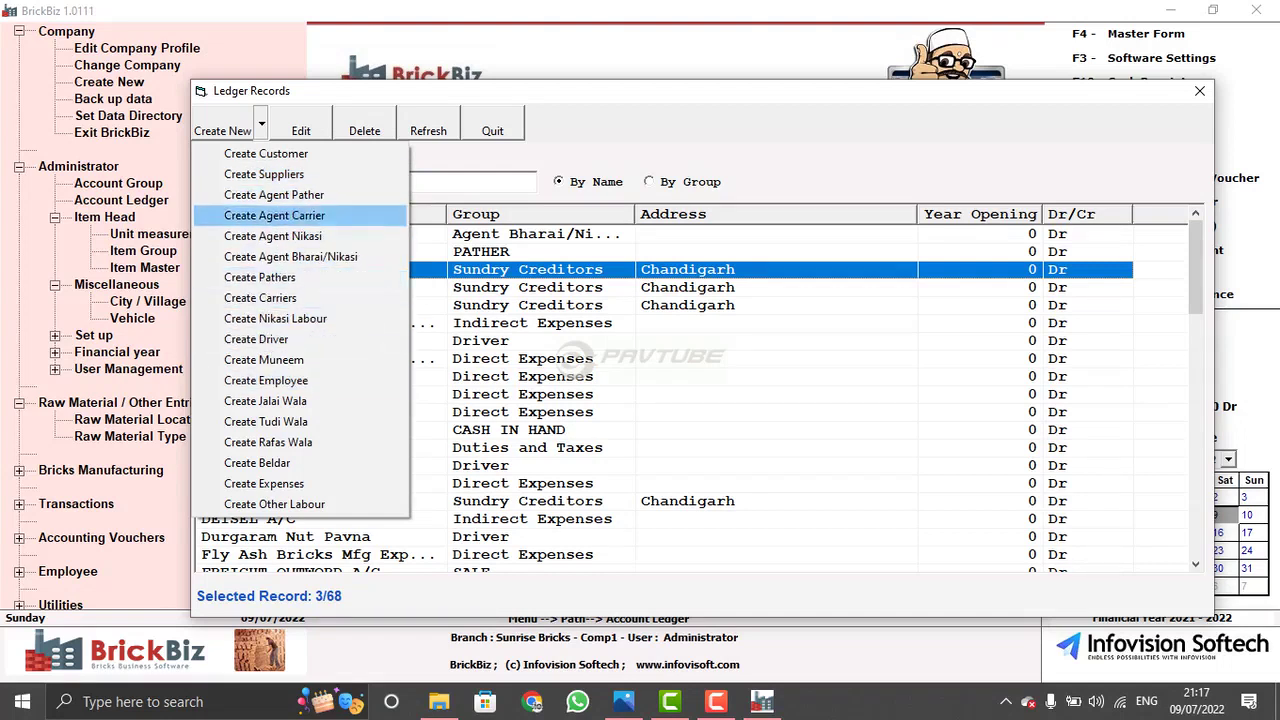
pyautogui.press('Down')
pyautogui.press('Down')
pyautogui.press('Down')
pyautogui.press('Down')
pyautogui.press('Down')
pyautogui.press('Down')
pyautogui.press('Up')
pyautogui.press('Up')
pyautogui.press('Up')
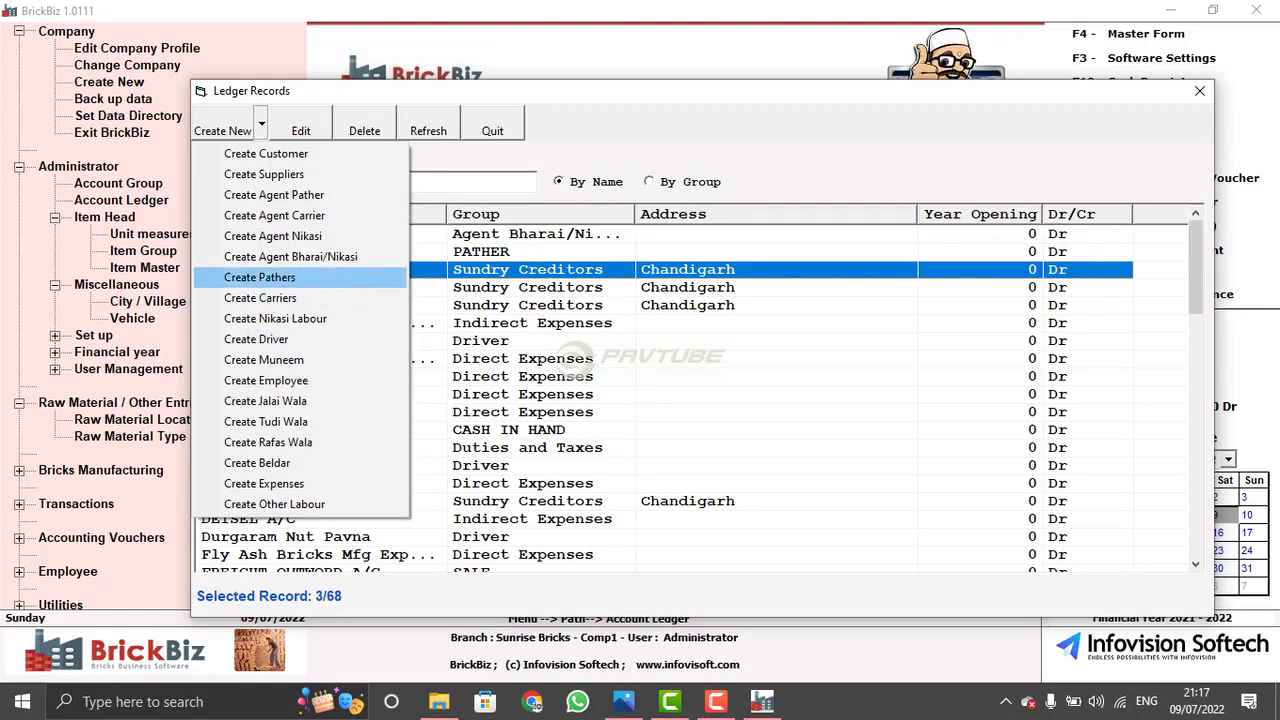
pyautogui.press('Return')
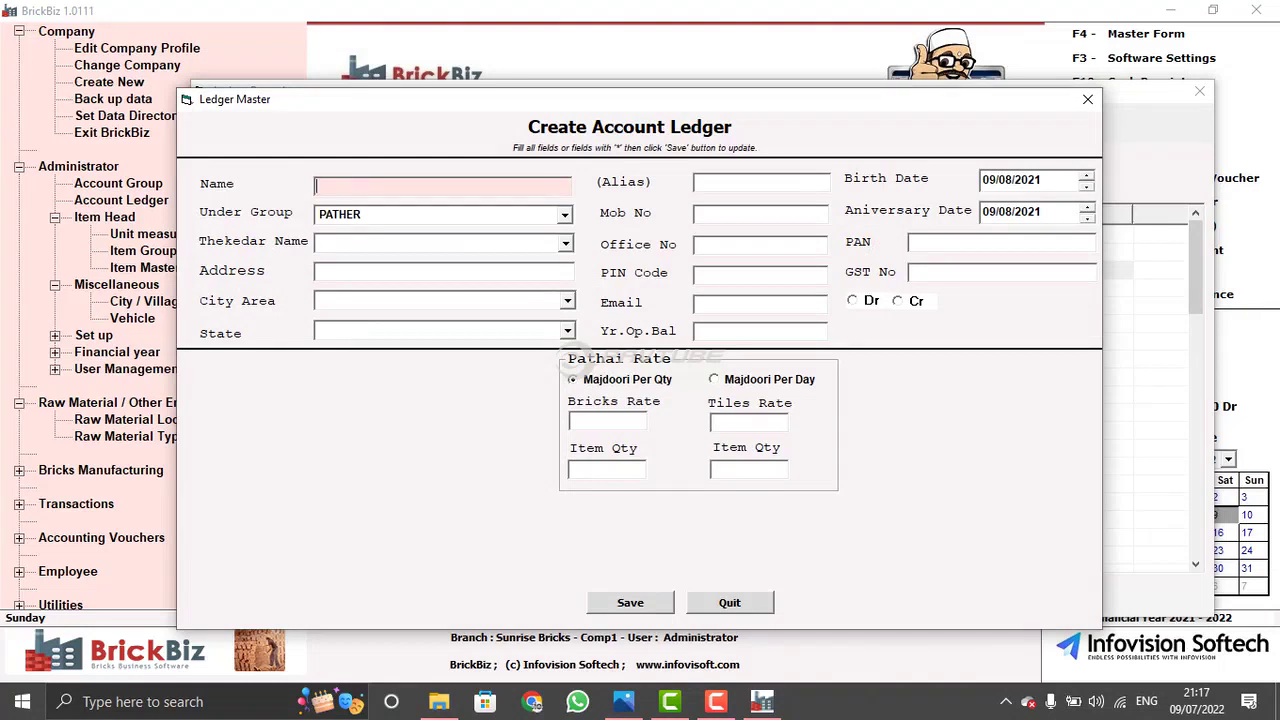
# - Enter name Xyz Pathera, bricks rate 400 and item quantity 1000, then quit without saving
pyautogui.write('Xyz Pathera')
pyautogui.press('Return')
pyautogui.press('Return')
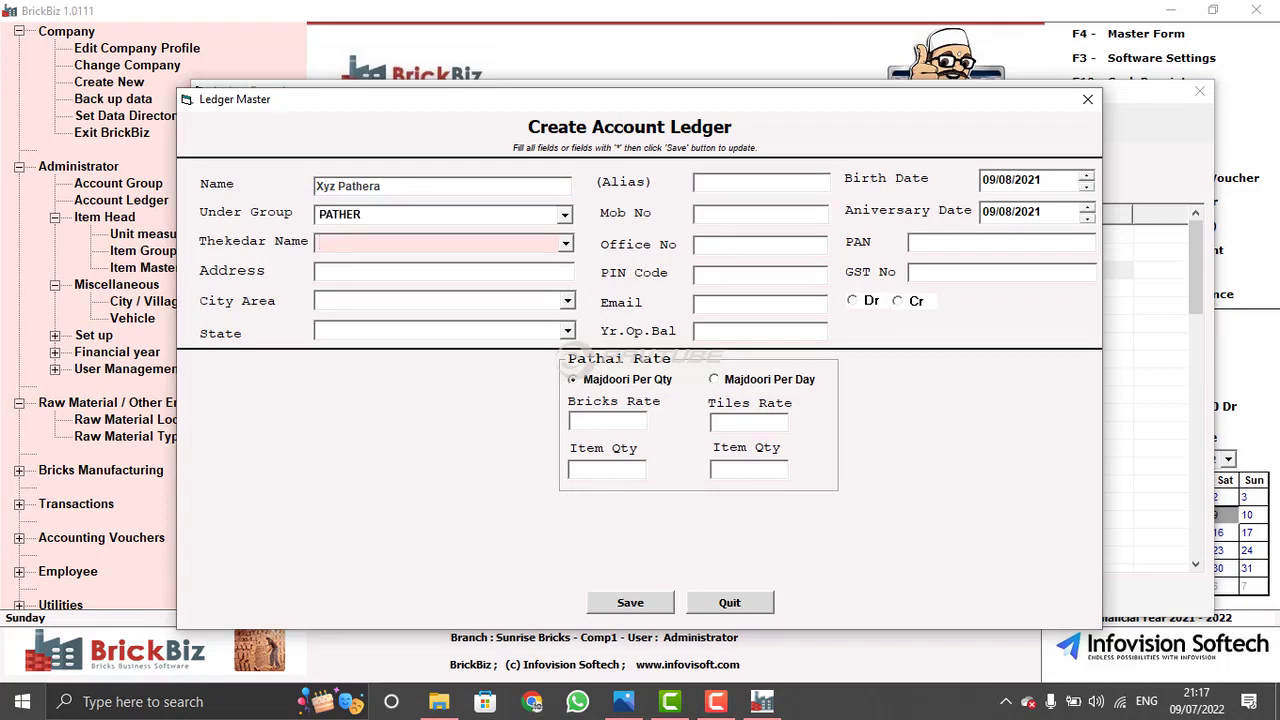
pyautogui.hotkey('alt', 'Down')
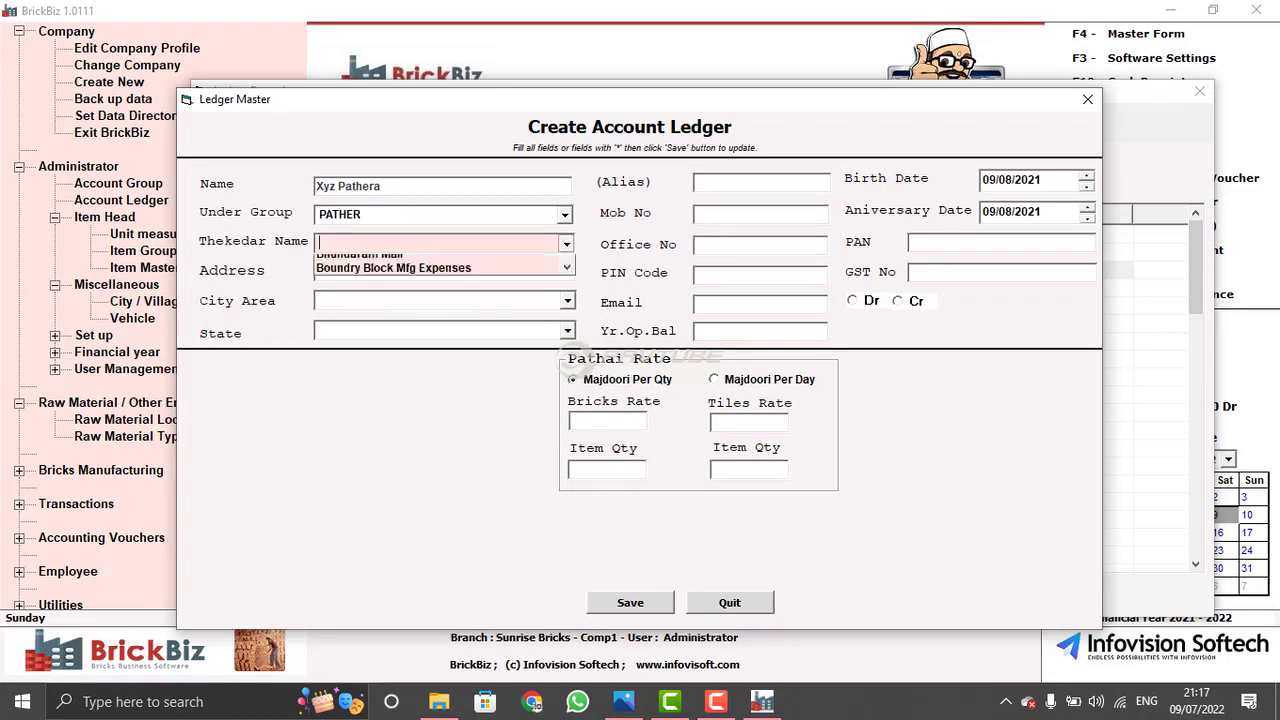
pyautogui.press('Escape')
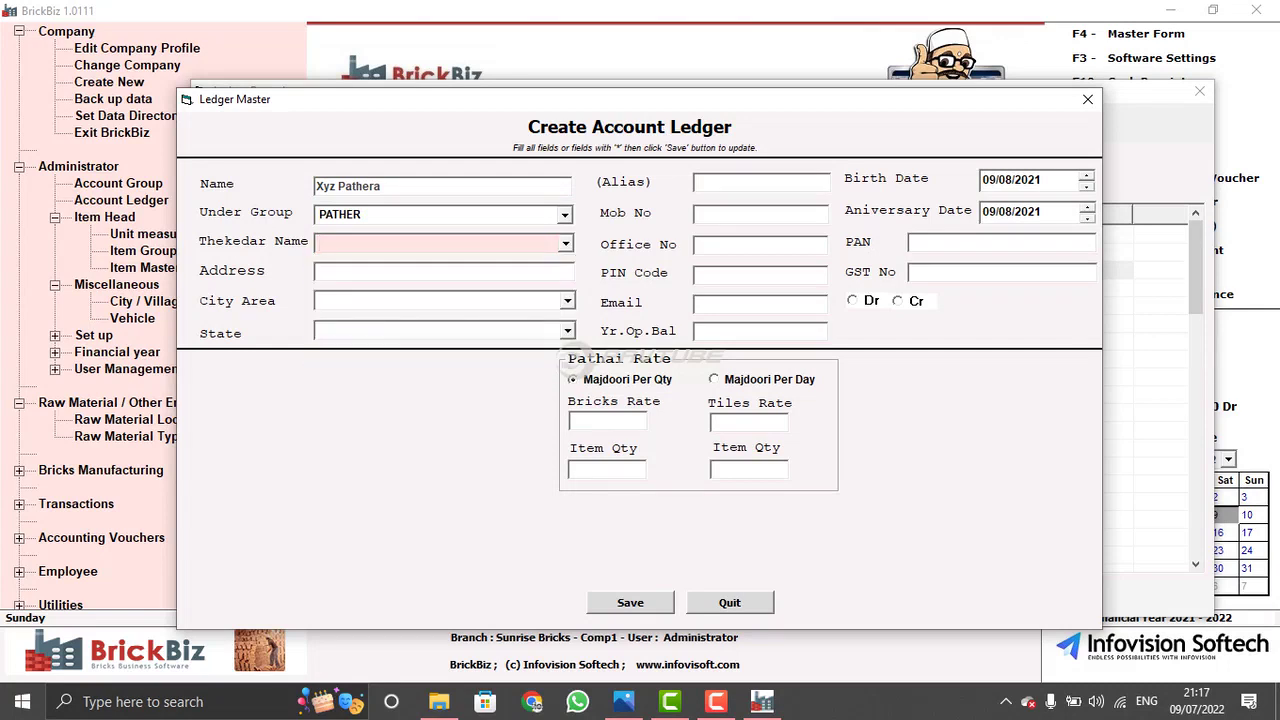
pyautogui.press('Return')
pyautogui.press('Return')
pyautogui.press('Return')
pyautogui.press('Return')
pyautogui.press('Return')
pyautogui.press('Return')
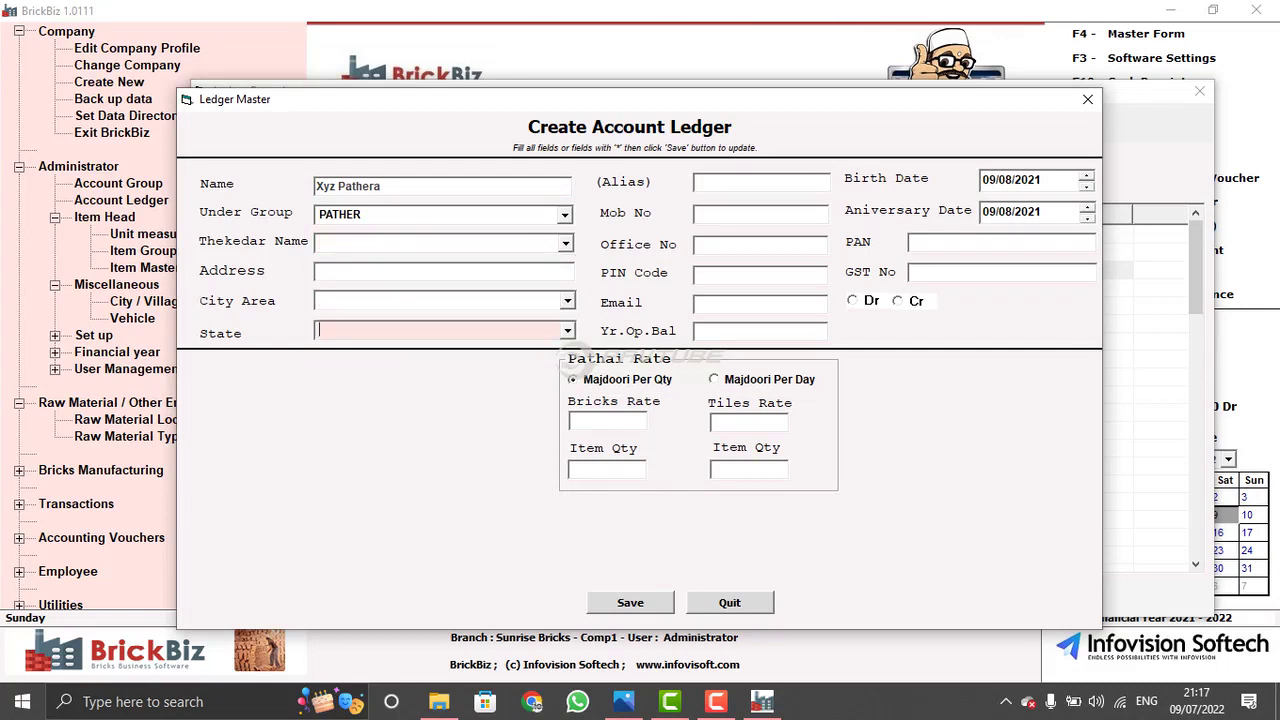
pyautogui.press('Return')
pyautogui.press('Return')
pyautogui.press('Return')
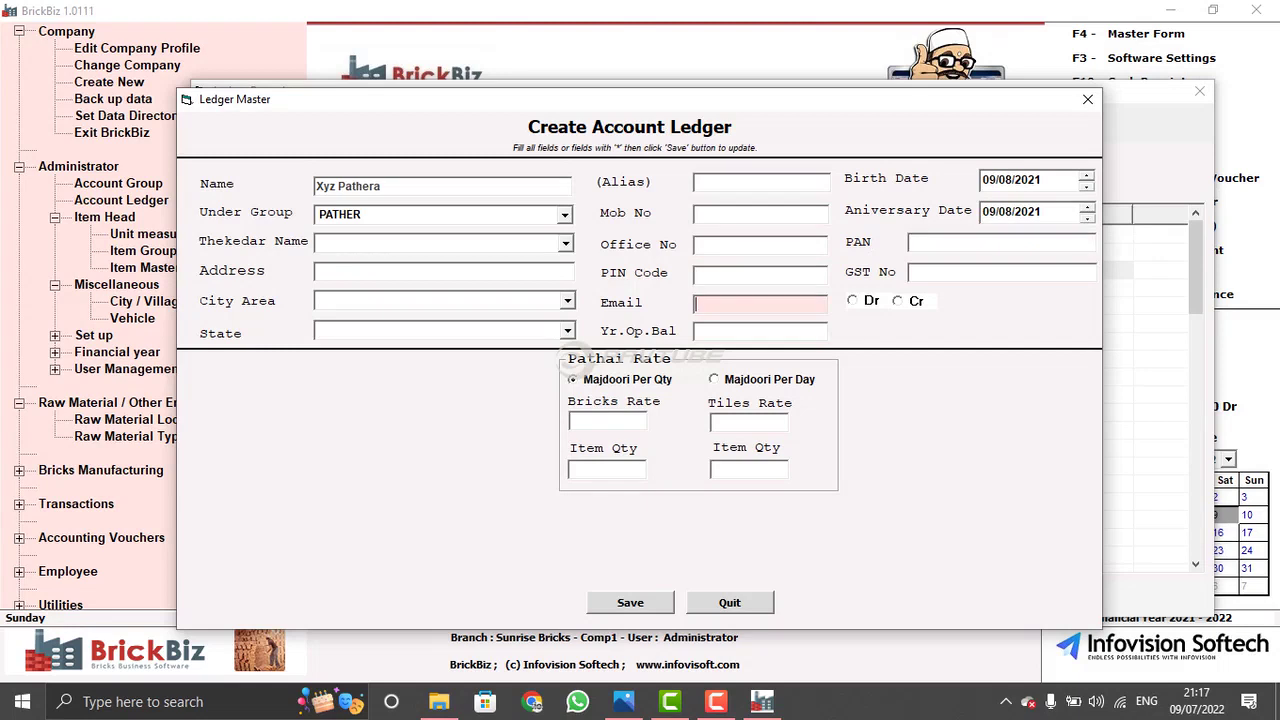
pyautogui.press('Return')
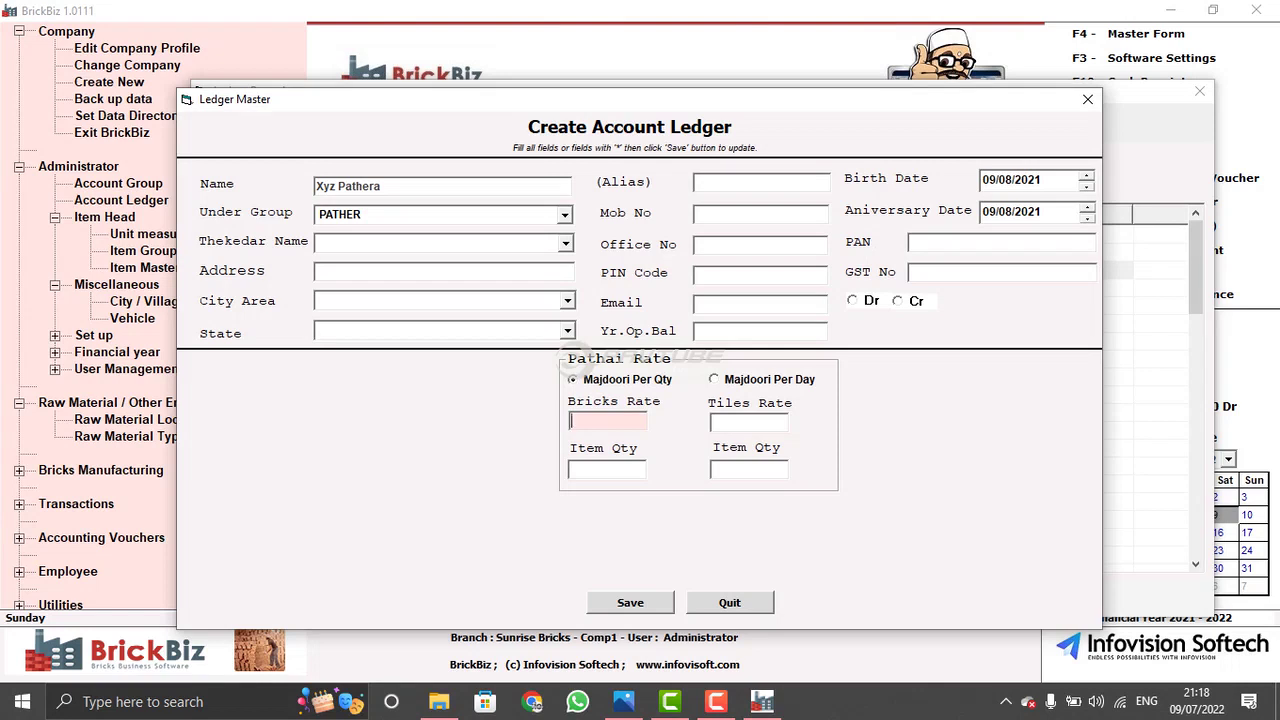
pyautogui.write('400')
pyautogui.press('Tab')
pyautogui.write('1000')
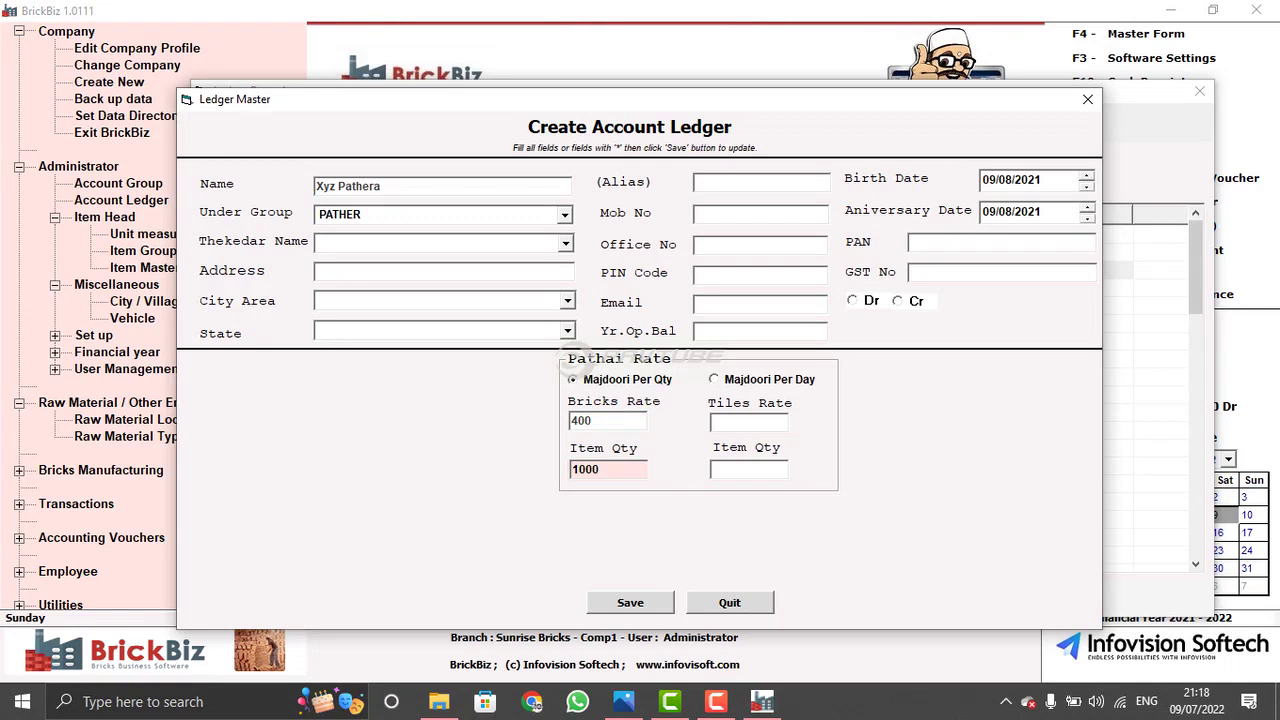
pyautogui.click(729, 602)
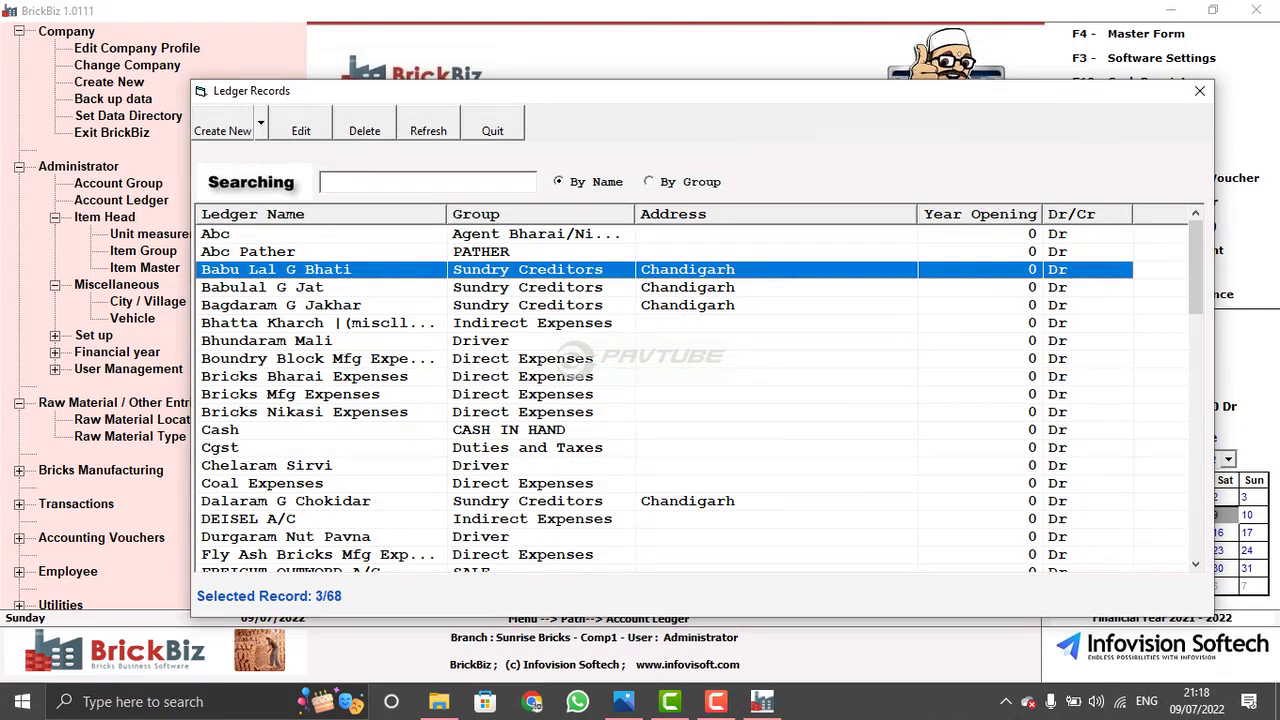
# - Close Ledger Records and review user access rights in User Management
pyautogui.click(492, 130)
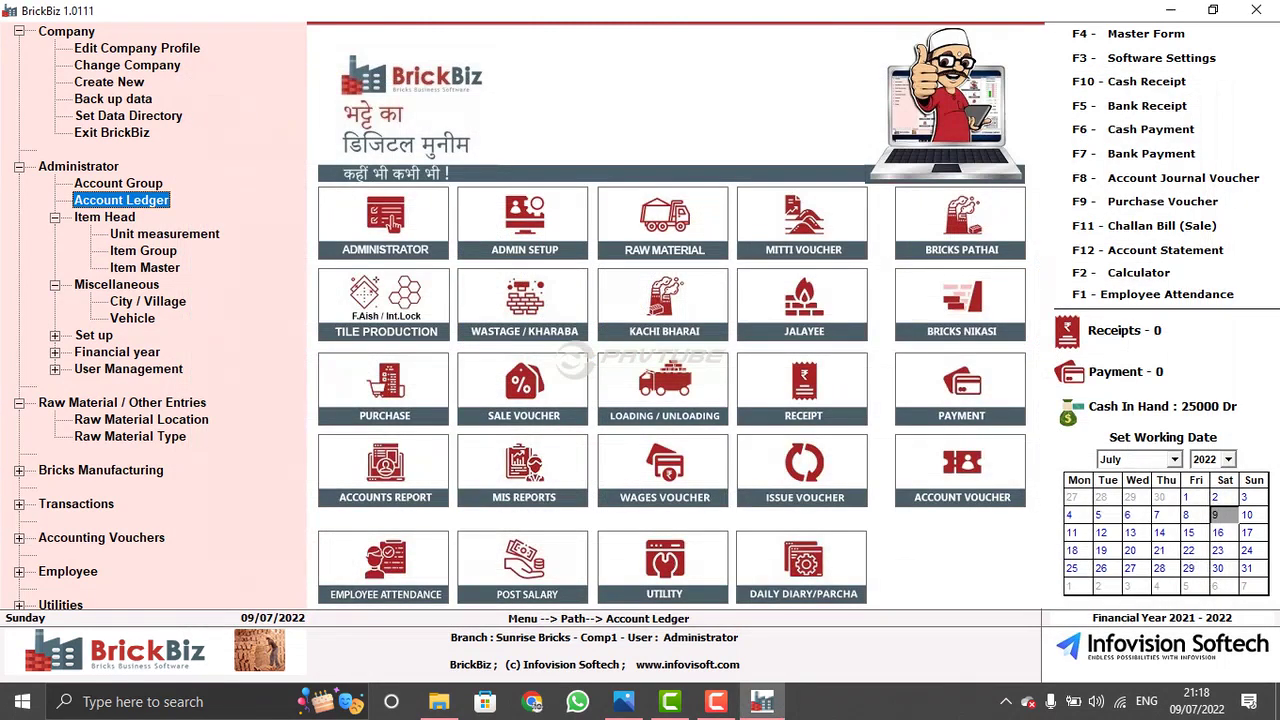
pyautogui.click(395, 222)
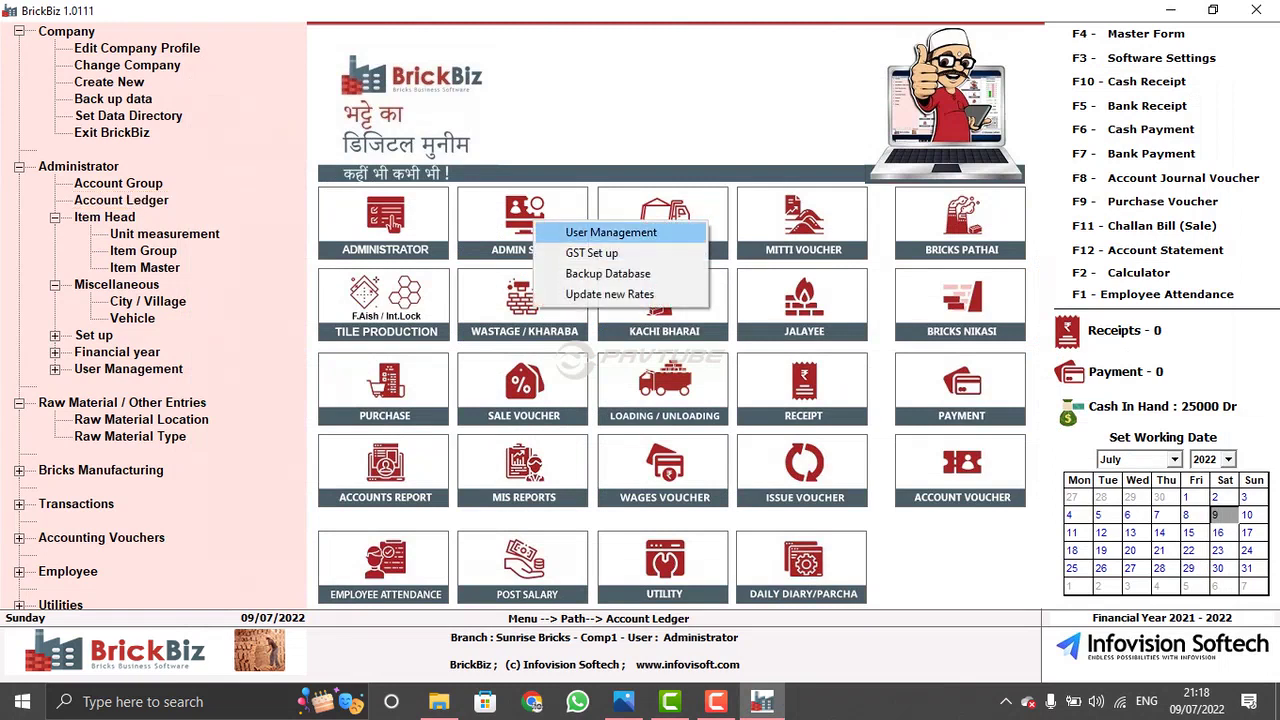
pyautogui.click(611, 232)
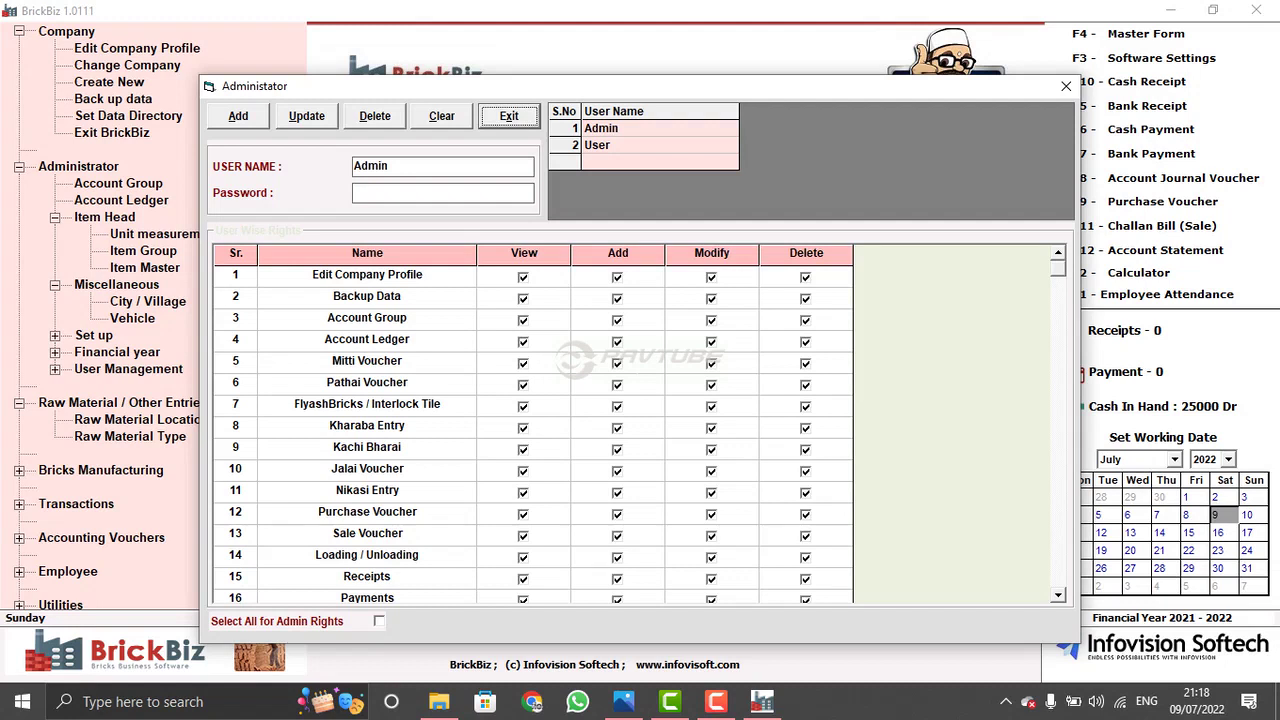
pyautogui.click(1066, 86)
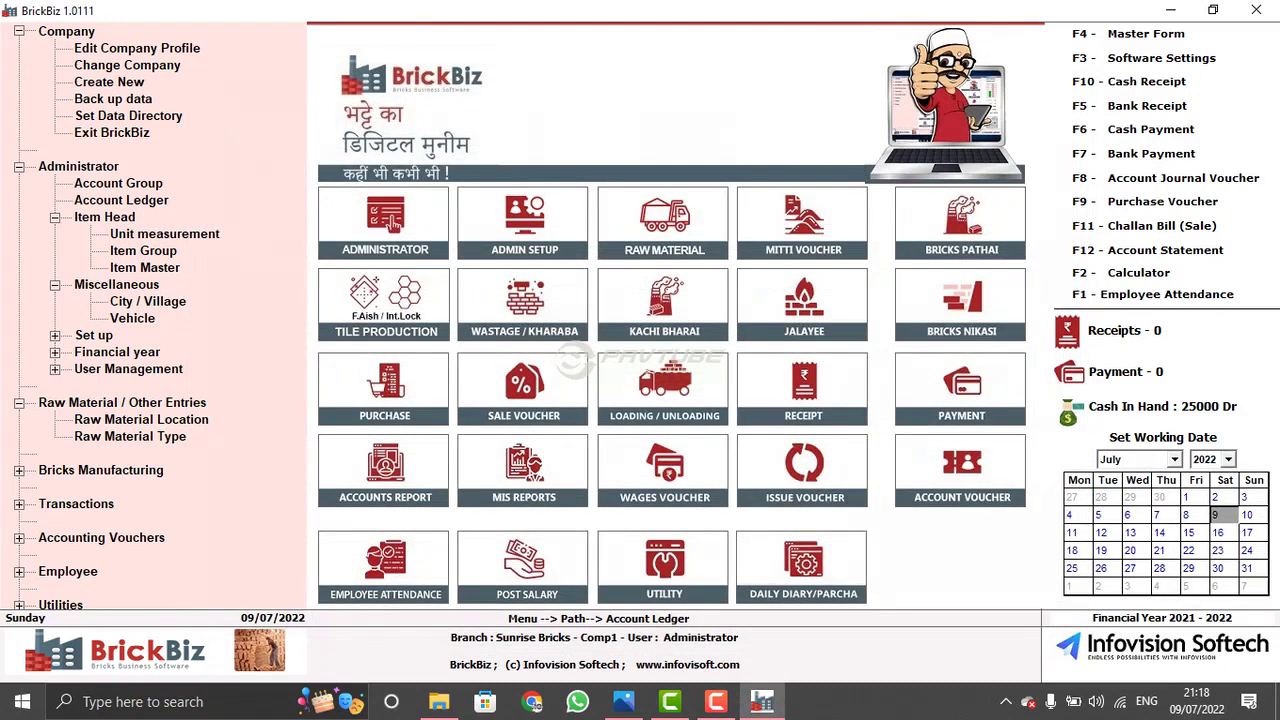
# - Review the five GST tax rates in GST Set up
pyautogui.click(524, 218)
pyautogui.click(555, 262)
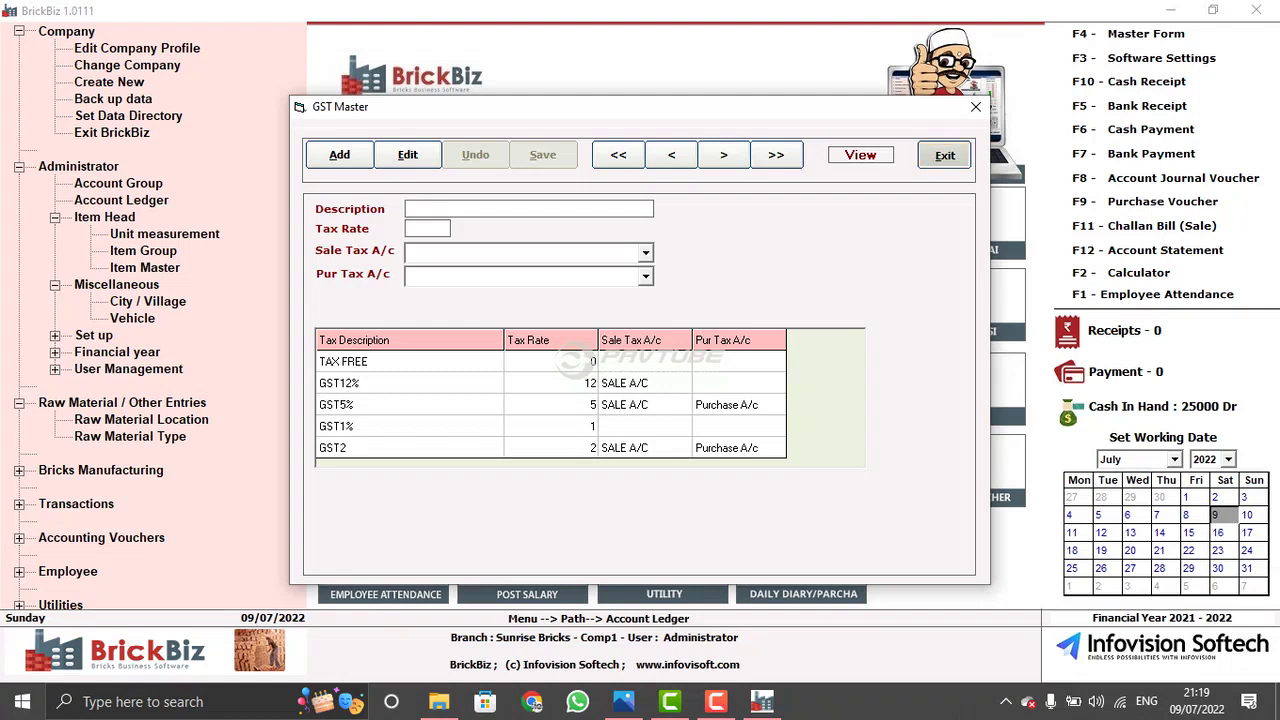
pyautogui.click(944, 155)
# - Check the Backup Database settings, then return to the dashboard
pyautogui.click(526, 214)
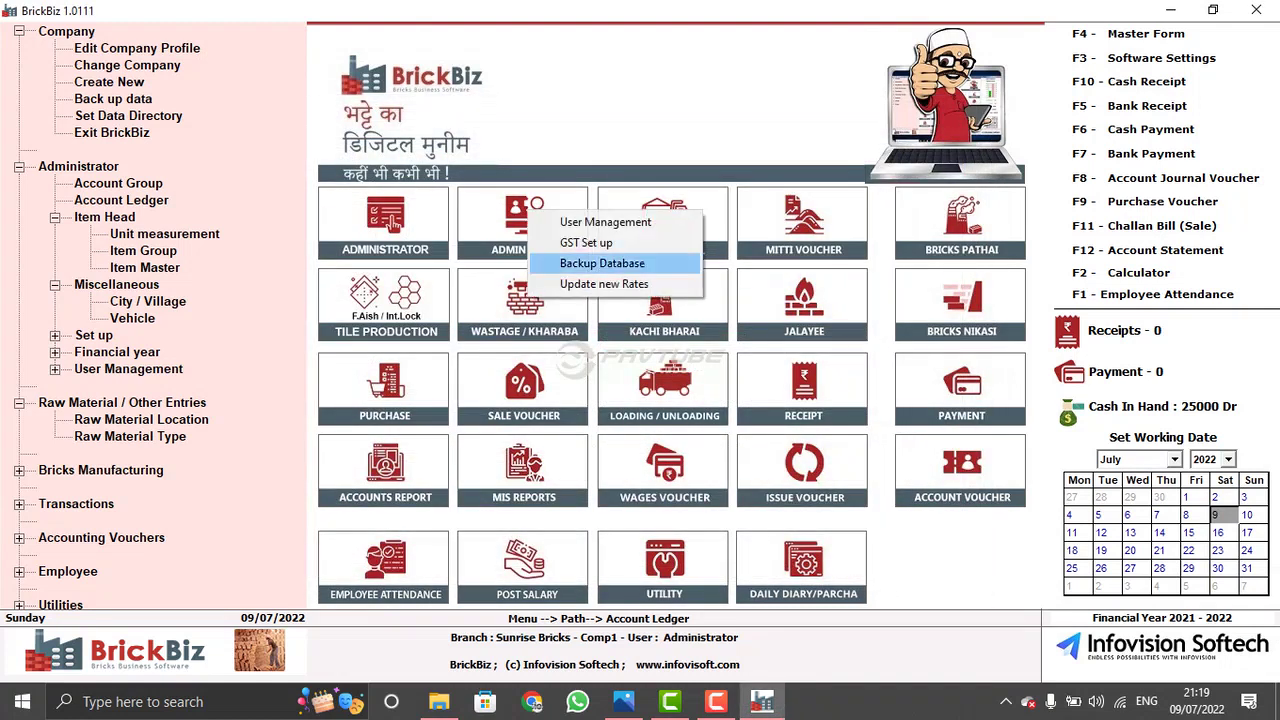
pyautogui.click(602, 263)
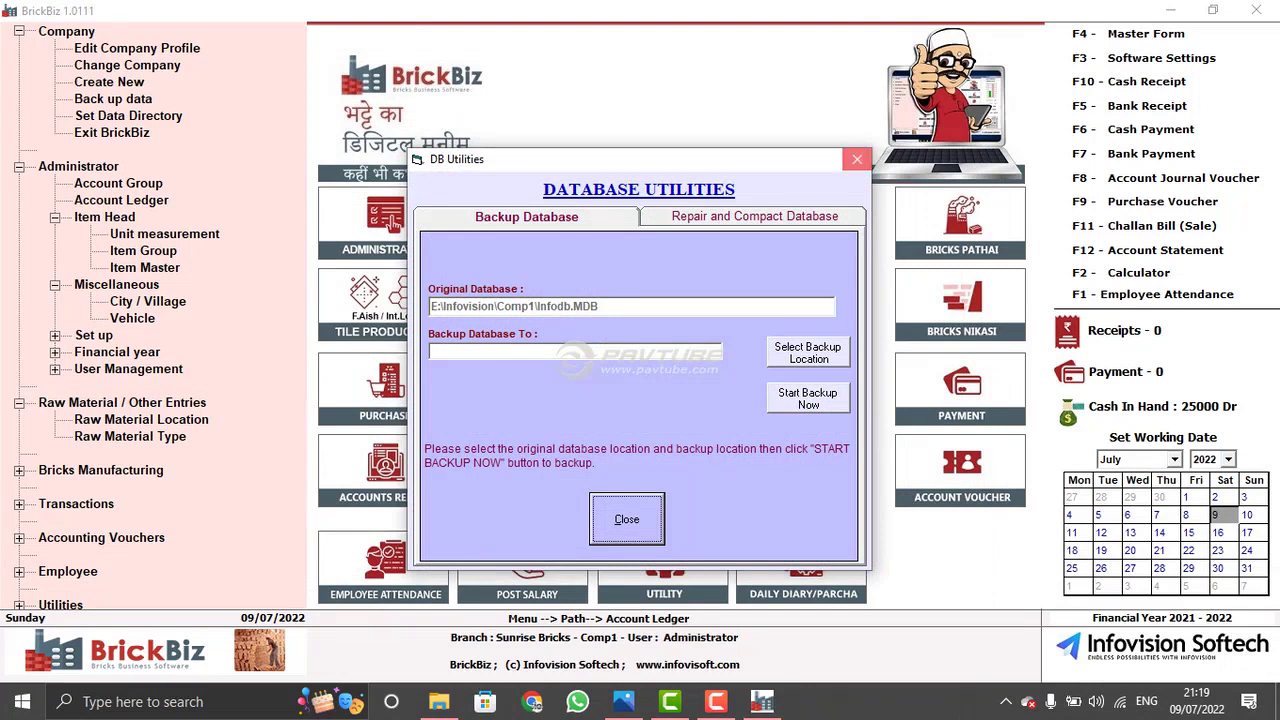
pyautogui.click(856, 159)
pyautogui.click(541, 212)
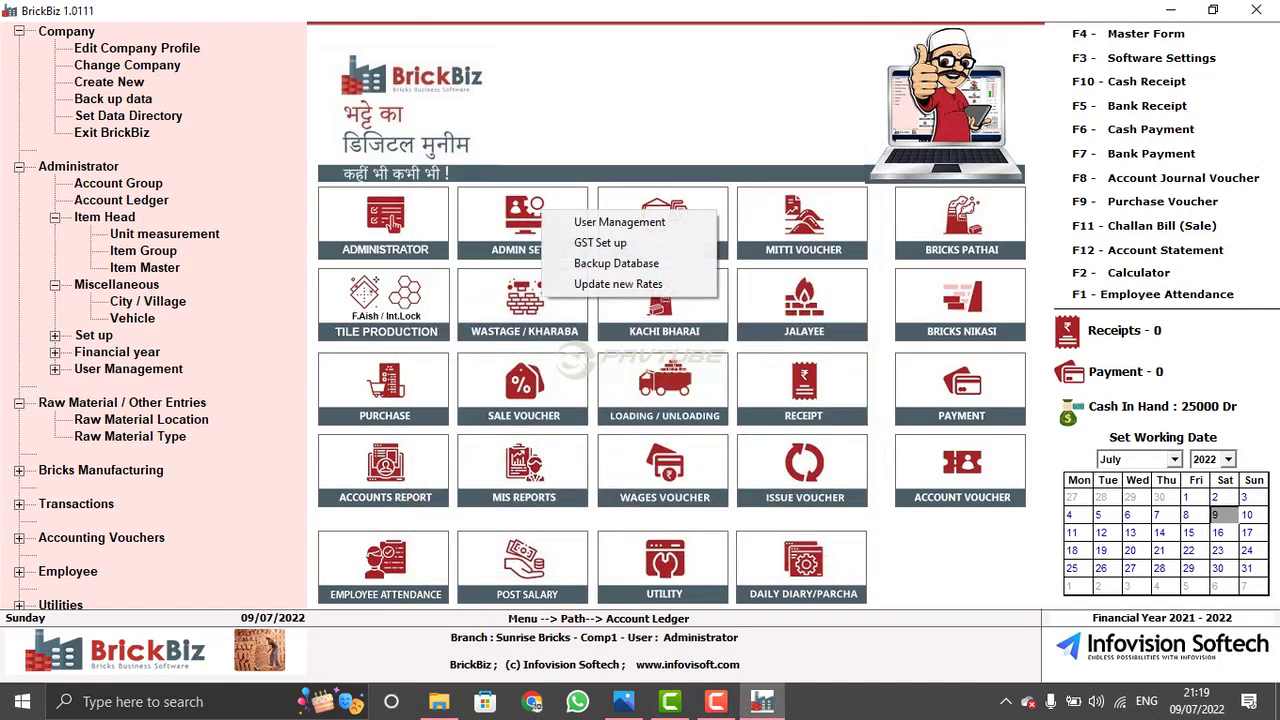
pyautogui.click(393, 222)
# - View the MITTI soil type, then open a new Mitti Entry voucher dated 09-07-2022
pyautogui.click(698, 216)
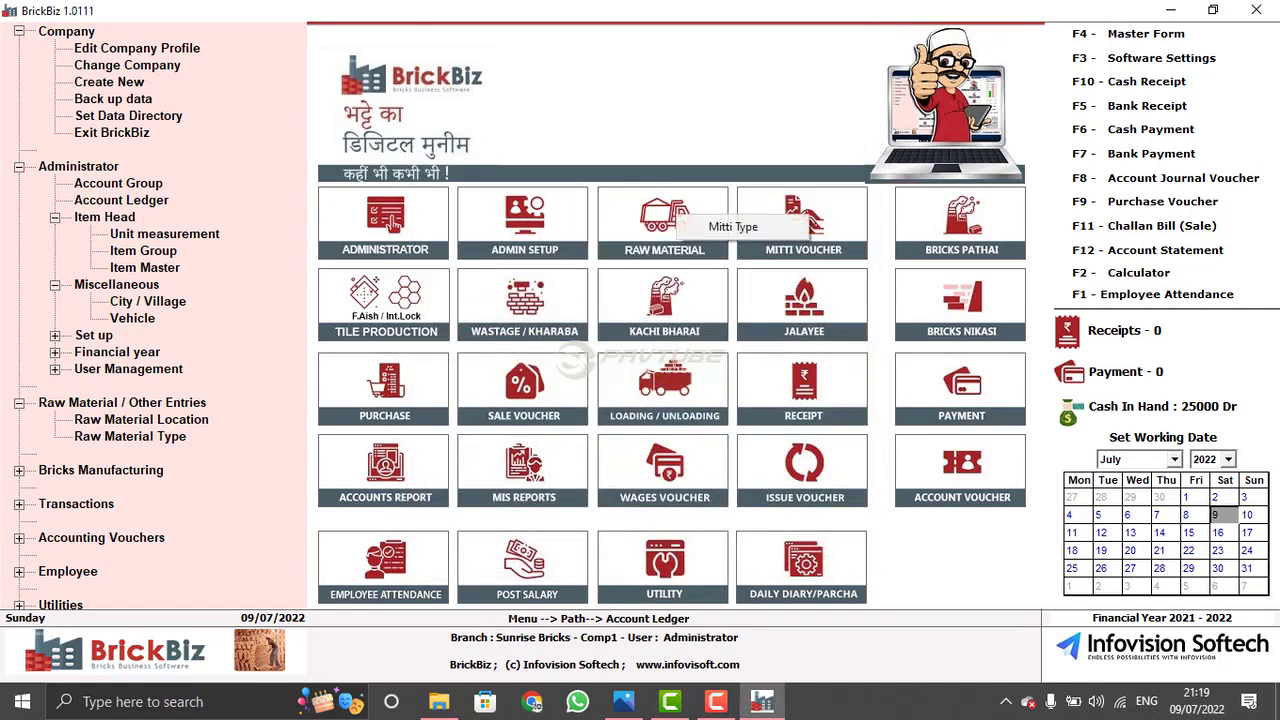
pyautogui.click(733, 226)
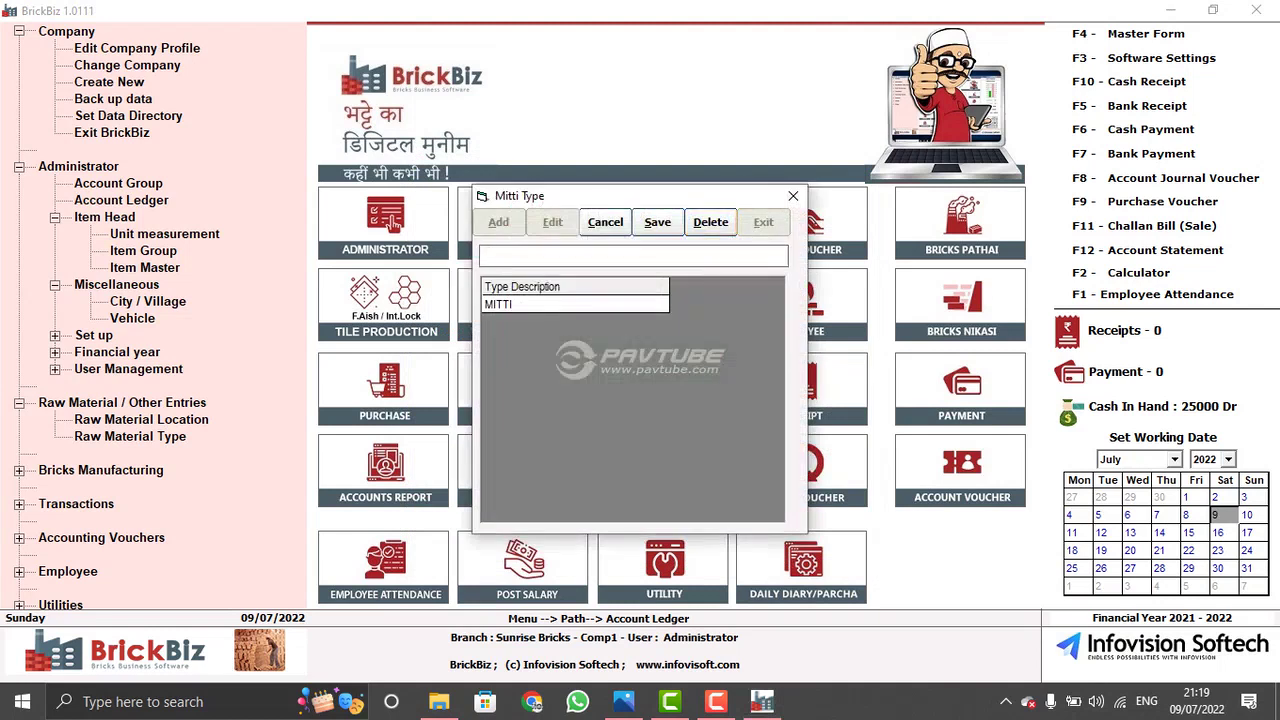
pyautogui.click(575, 304)
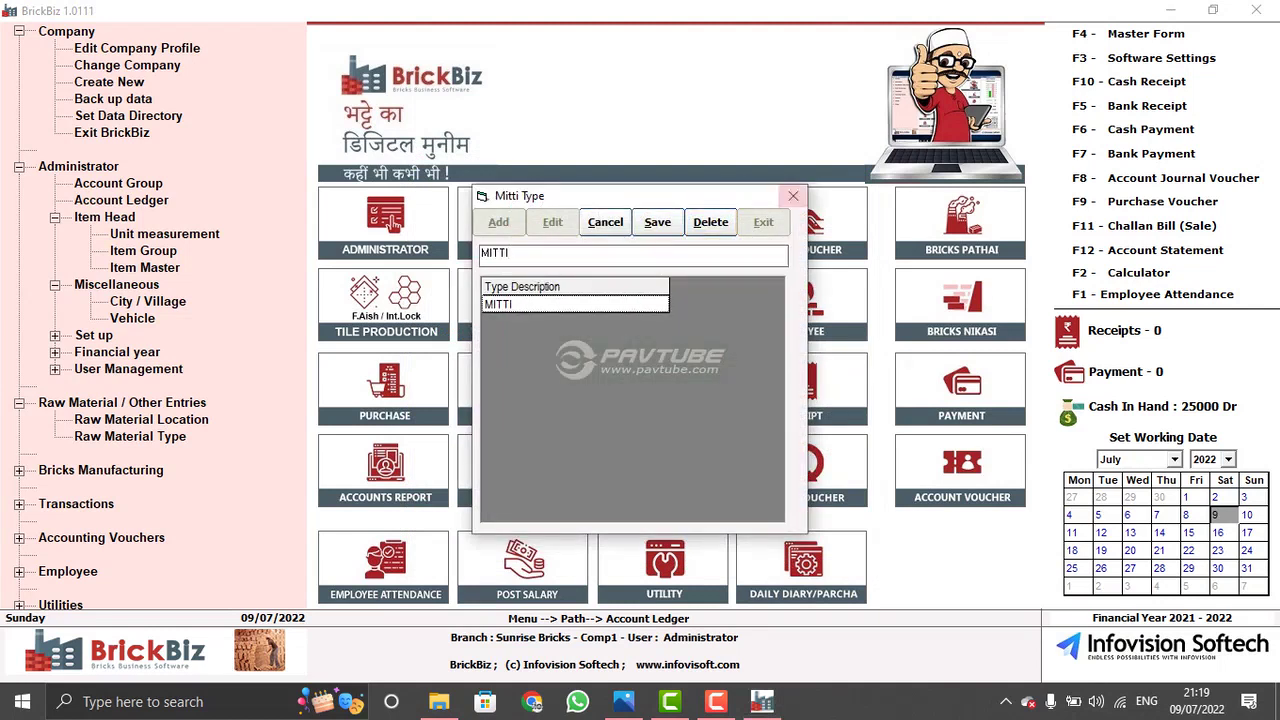
pyautogui.click(793, 195)
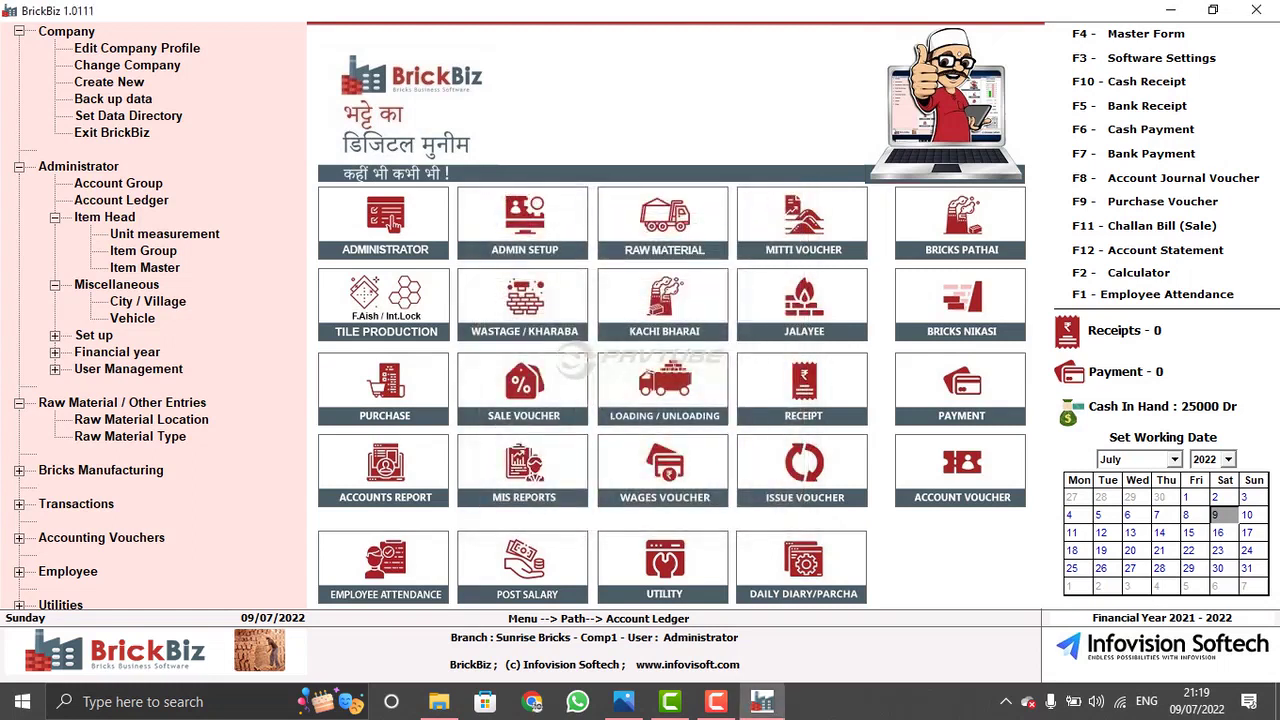
pyautogui.click(800, 215)
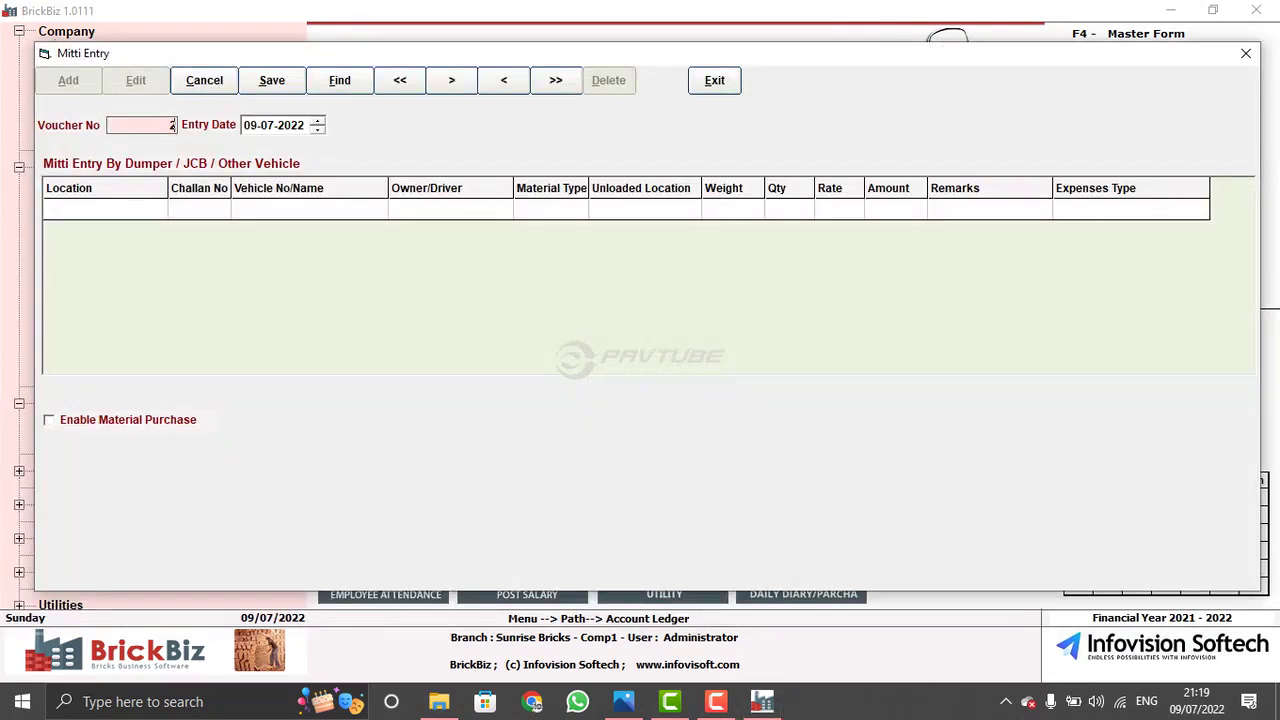
# - Load Mitti Entry voucher 1 dated 01-04-2021
pyautogui.press('BackSpace')
pyautogui.write('1')
pyautogui.press('Return')
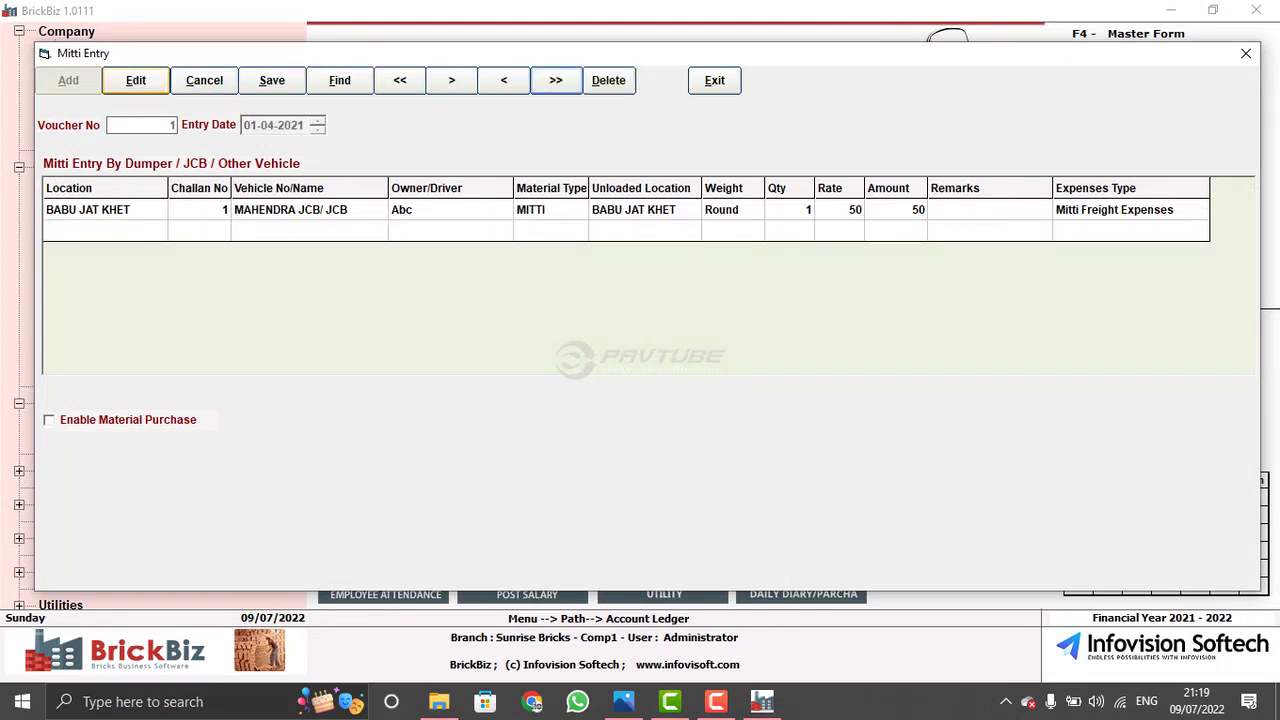
pyautogui.press('Return')
pyautogui.press('Return')
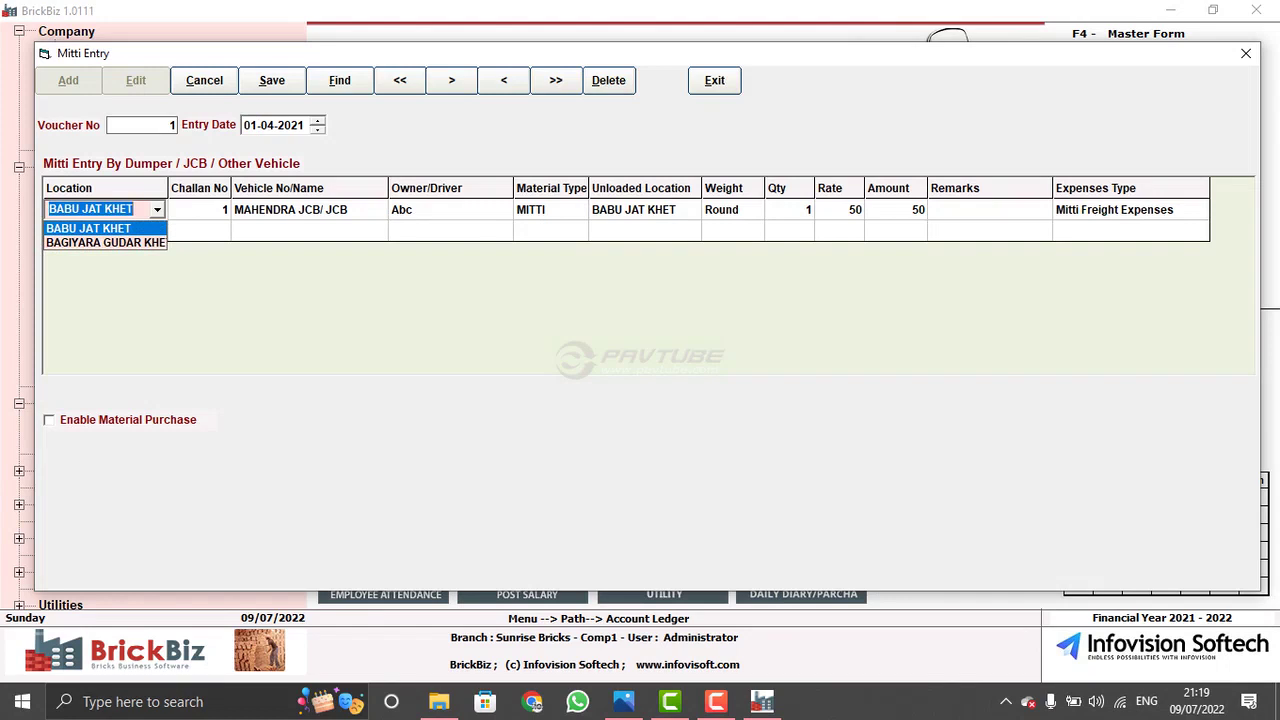
# - Step through the row's vehicle, material, location, weight, rate and expenses fields unchanged
pyautogui.press('Return')
pyautogui.press('Return')
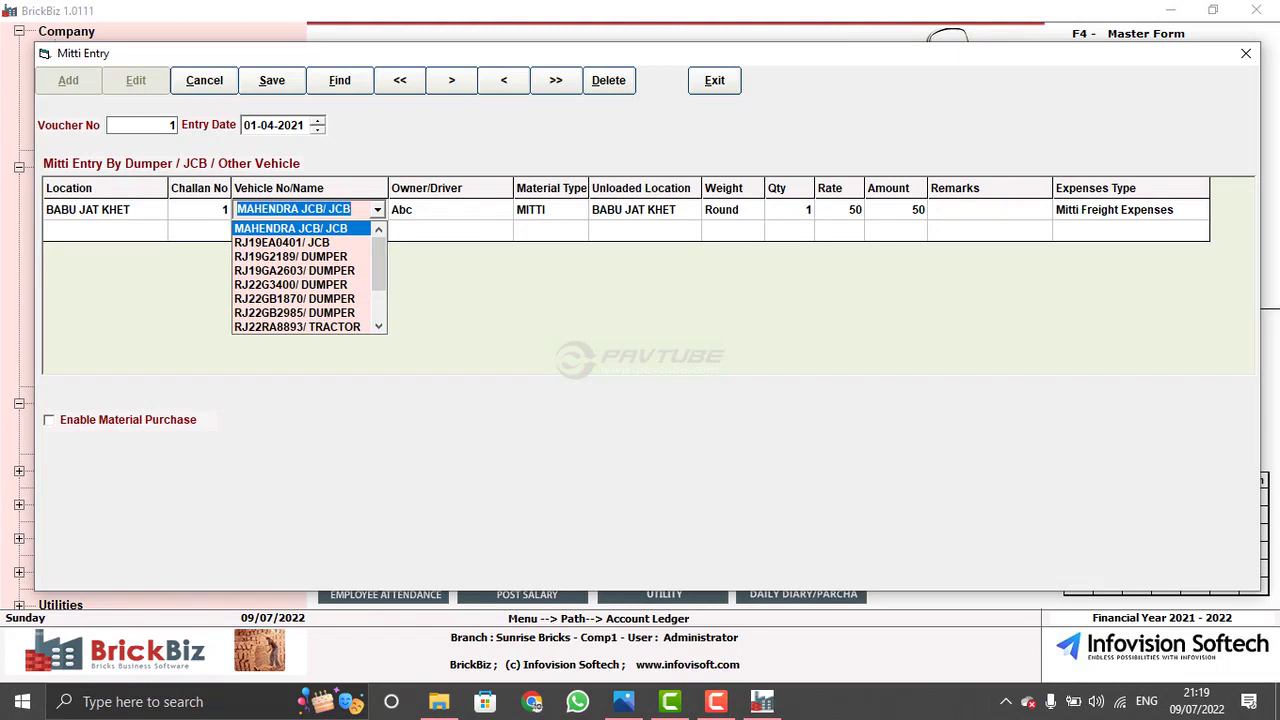
pyautogui.press('Return')
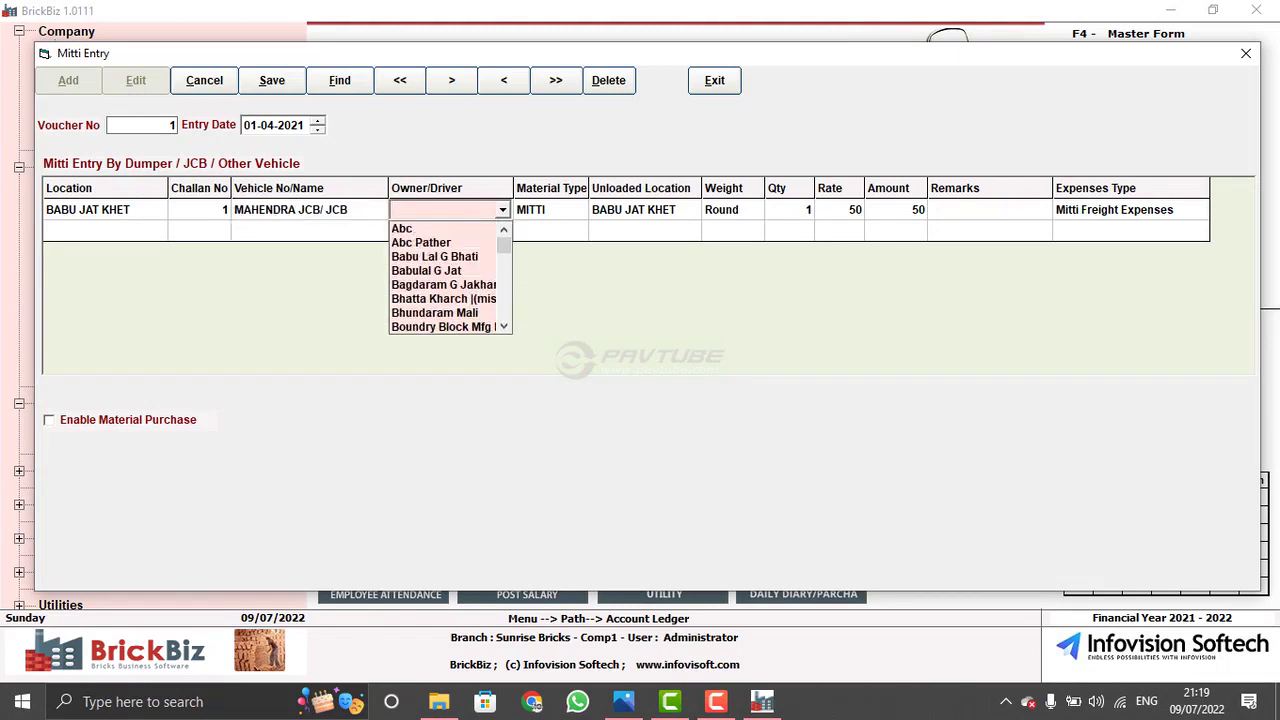
pyautogui.press('Return')
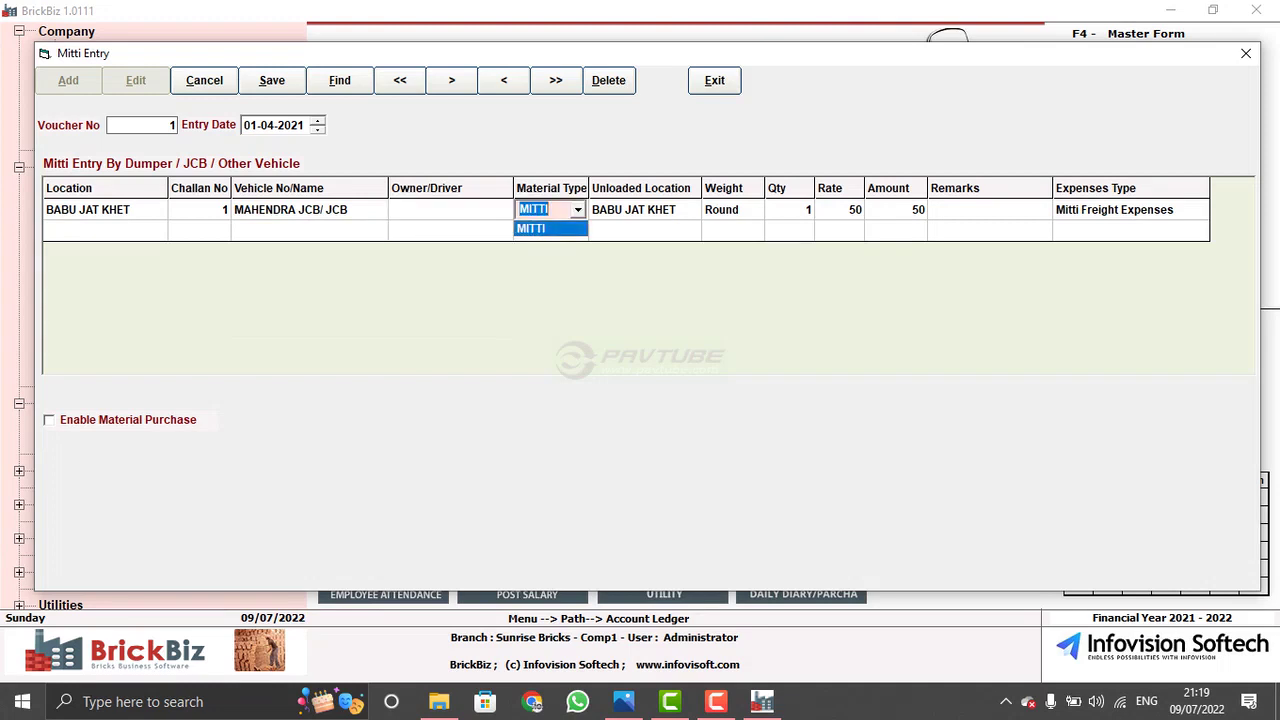
pyautogui.press('Return')
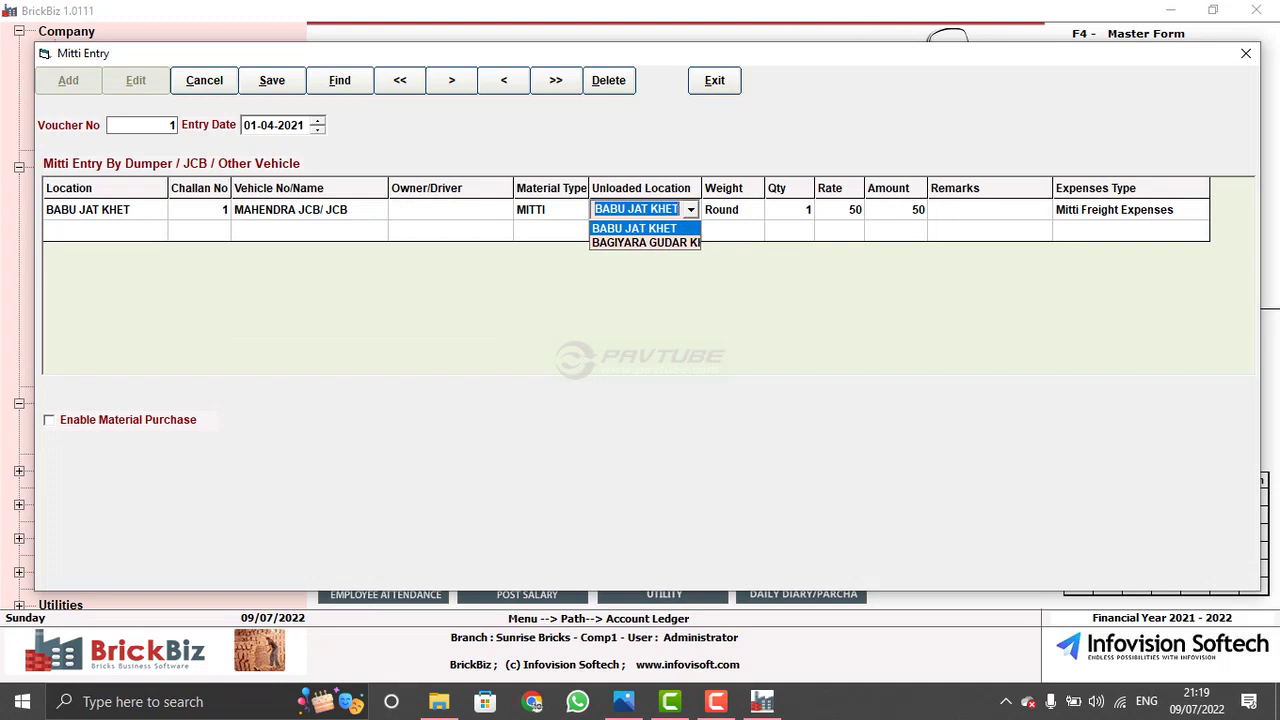
pyautogui.press('Return')
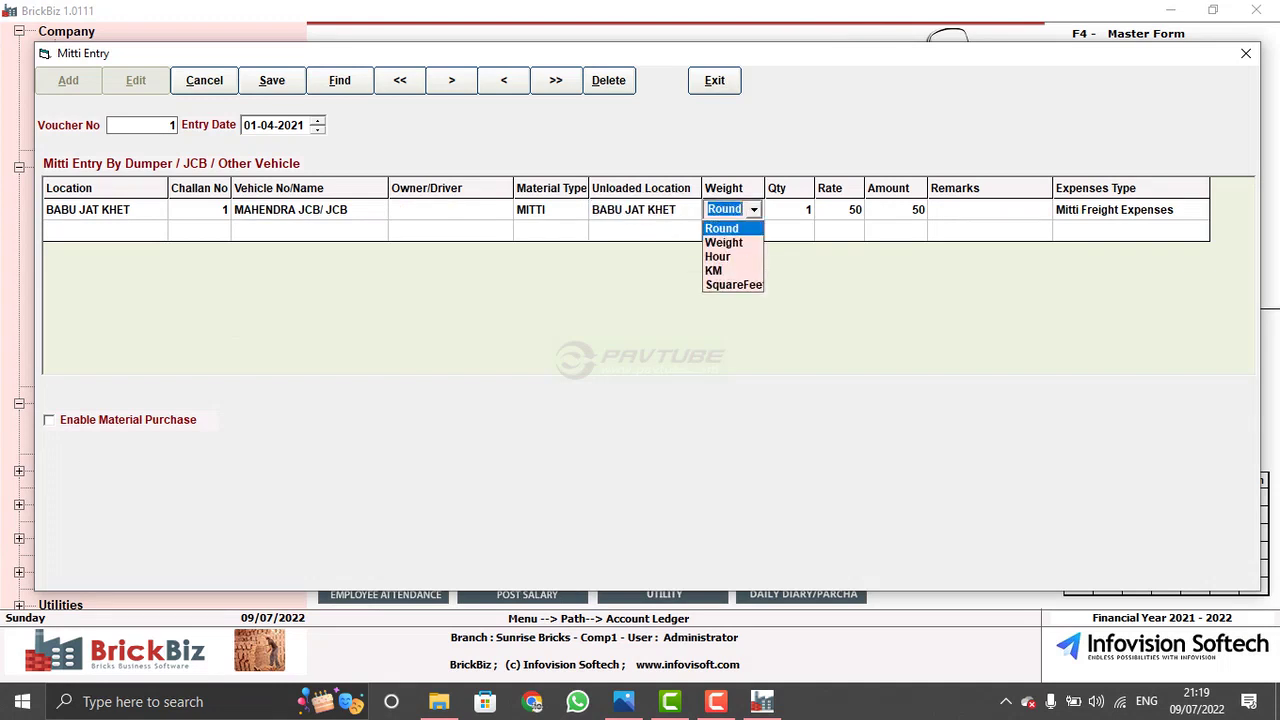
pyautogui.press('Return')
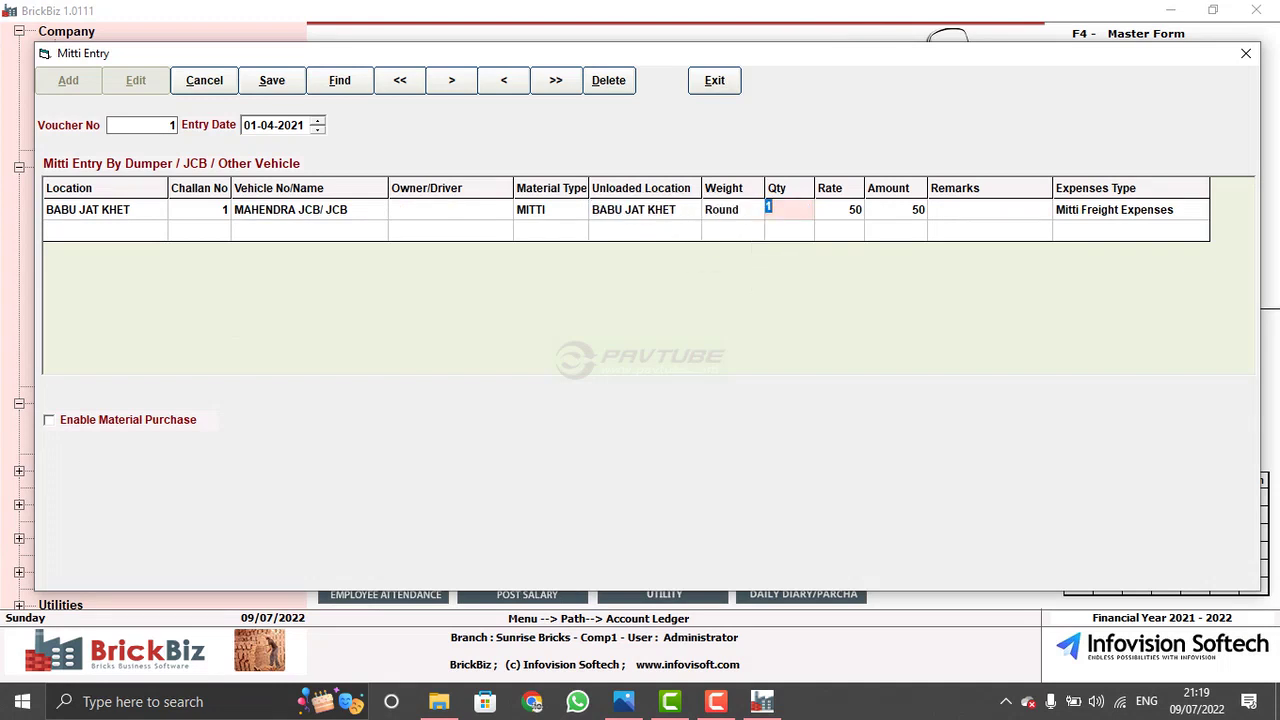
pyautogui.press('Return')
pyautogui.press('Return')
pyautogui.press('Return')
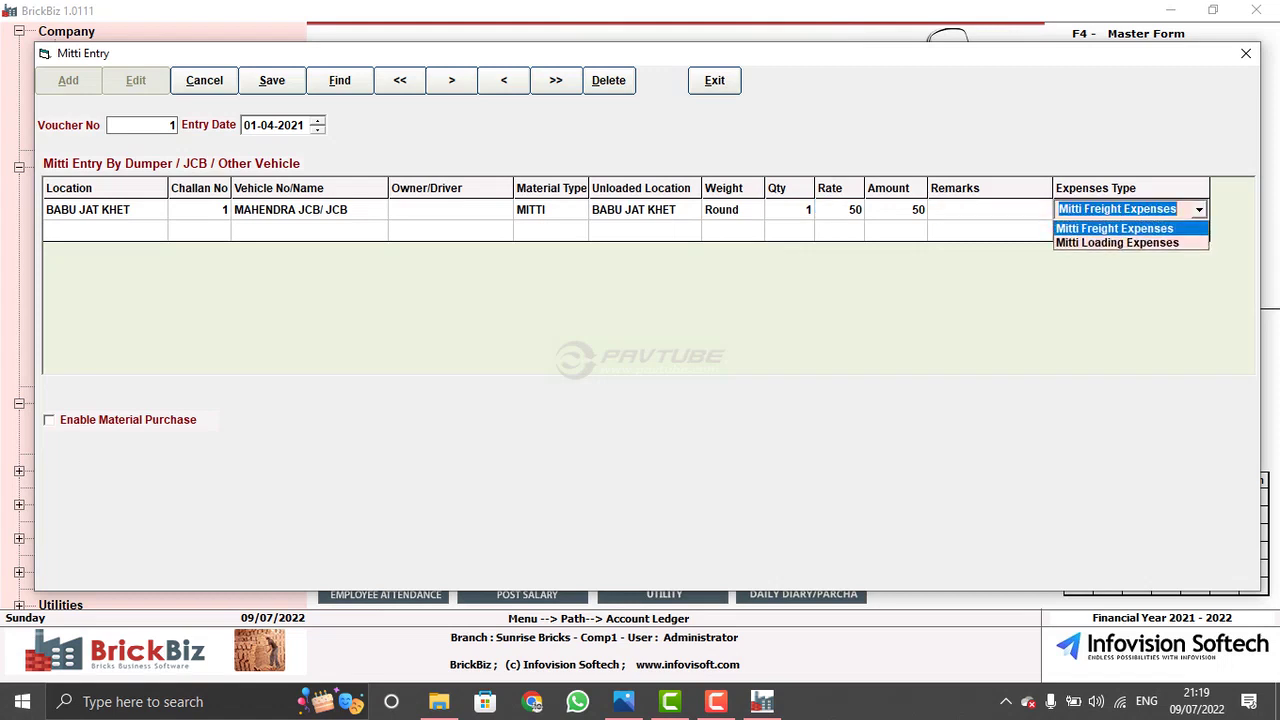
pyautogui.press('Return')
# - Start a new row and tick Enable Material Purchase to show the purchase grid
pyautogui.press('Down')
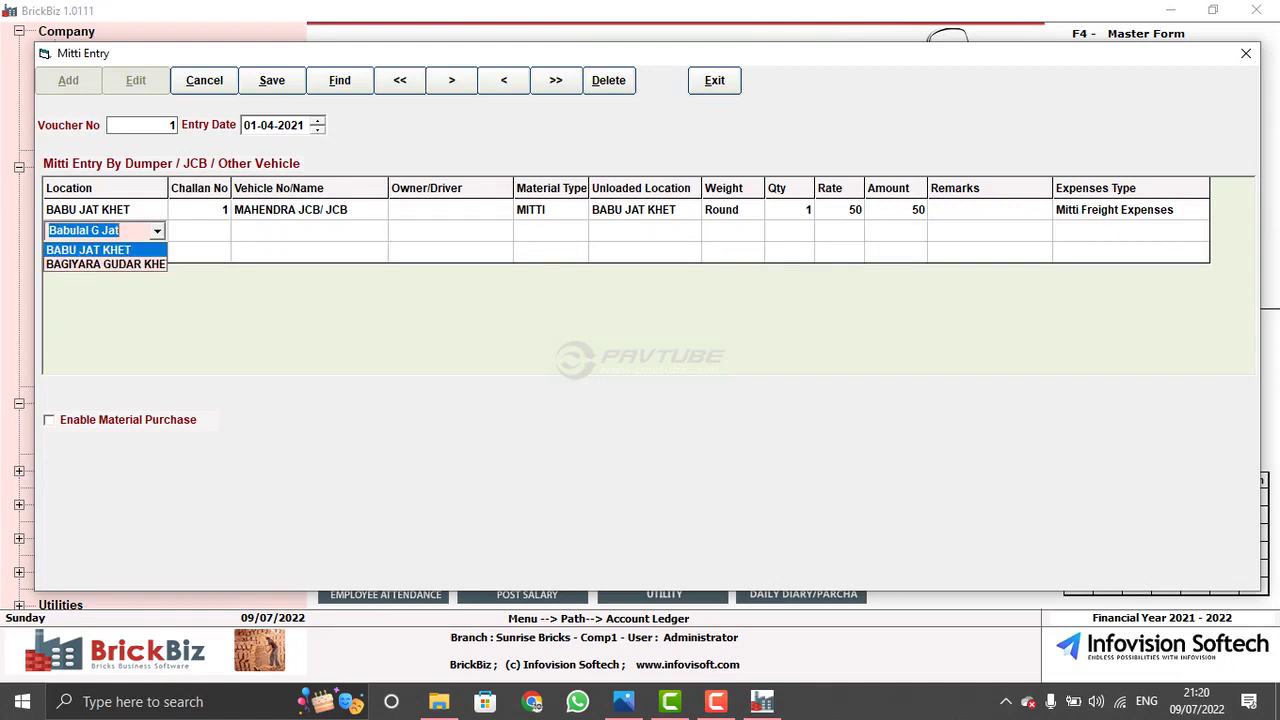
pyautogui.press('Escape')
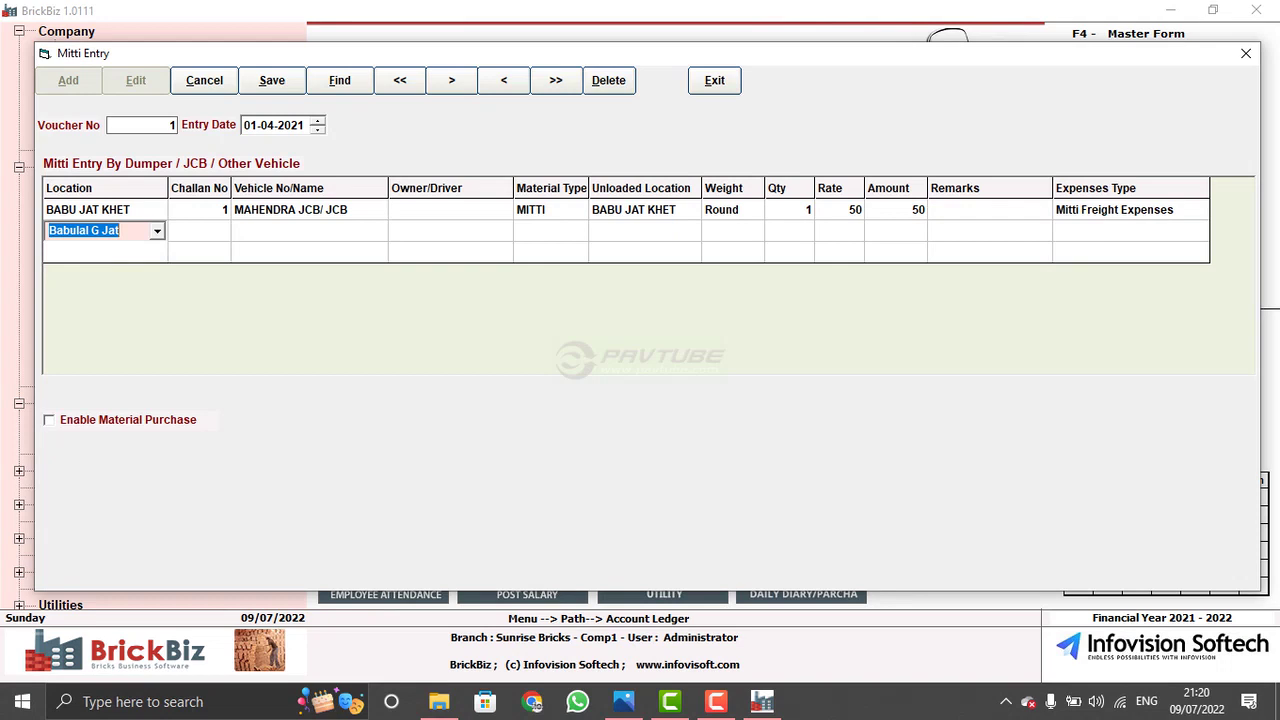
pyautogui.press('Tab')
pyautogui.press('space')
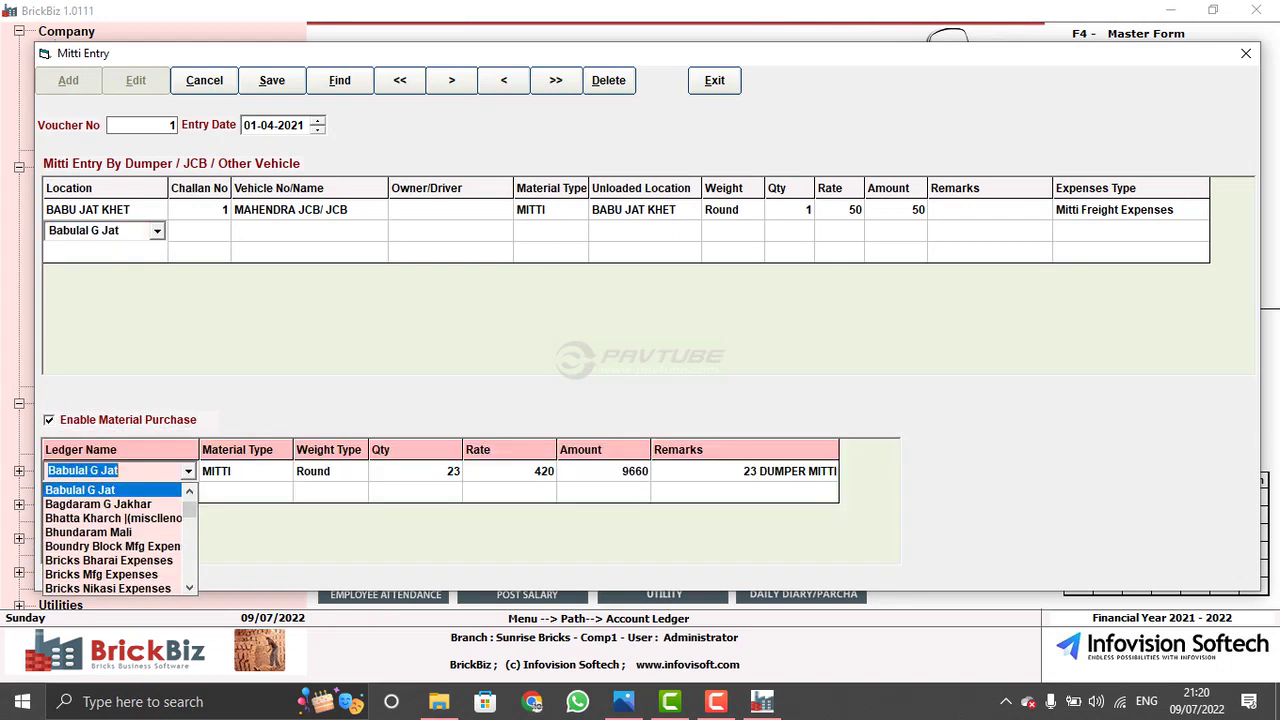
# - Pass through the purchase row's ledger, material type and Round weight type, then exit Mitti Entry
pyautogui.press('Escape')
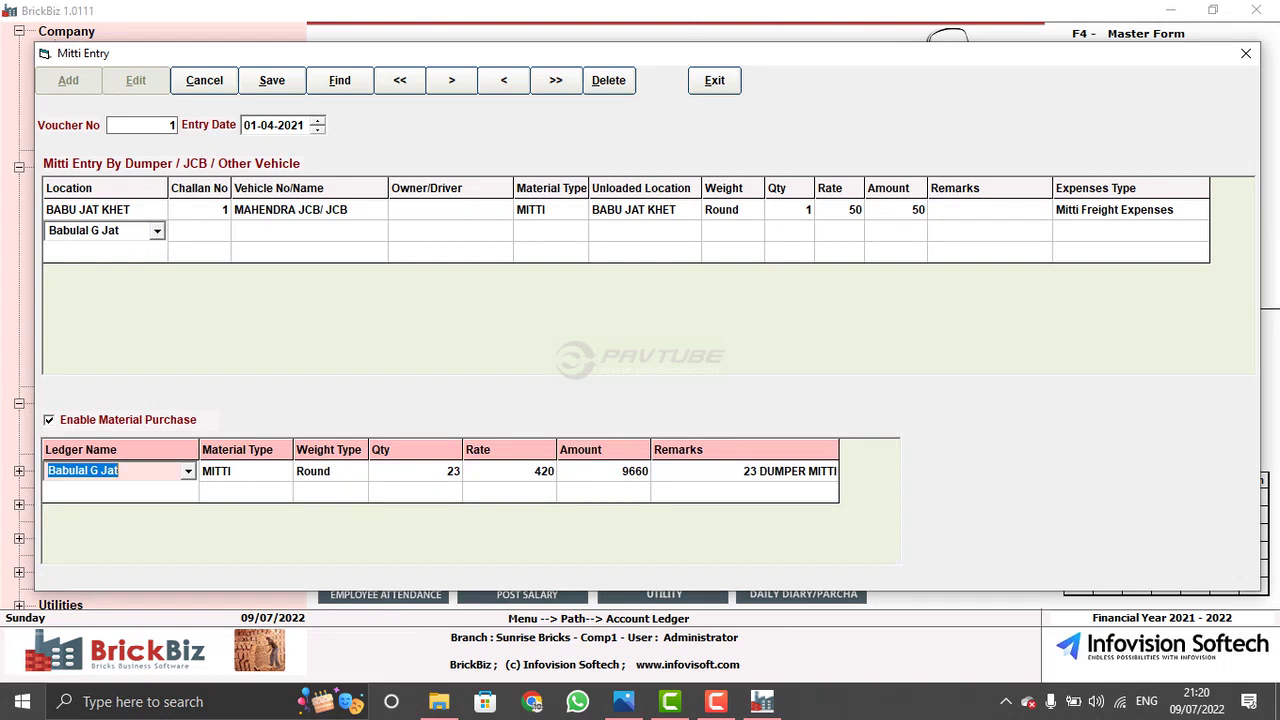
pyautogui.click(240, 471)
pyautogui.click(330, 471)
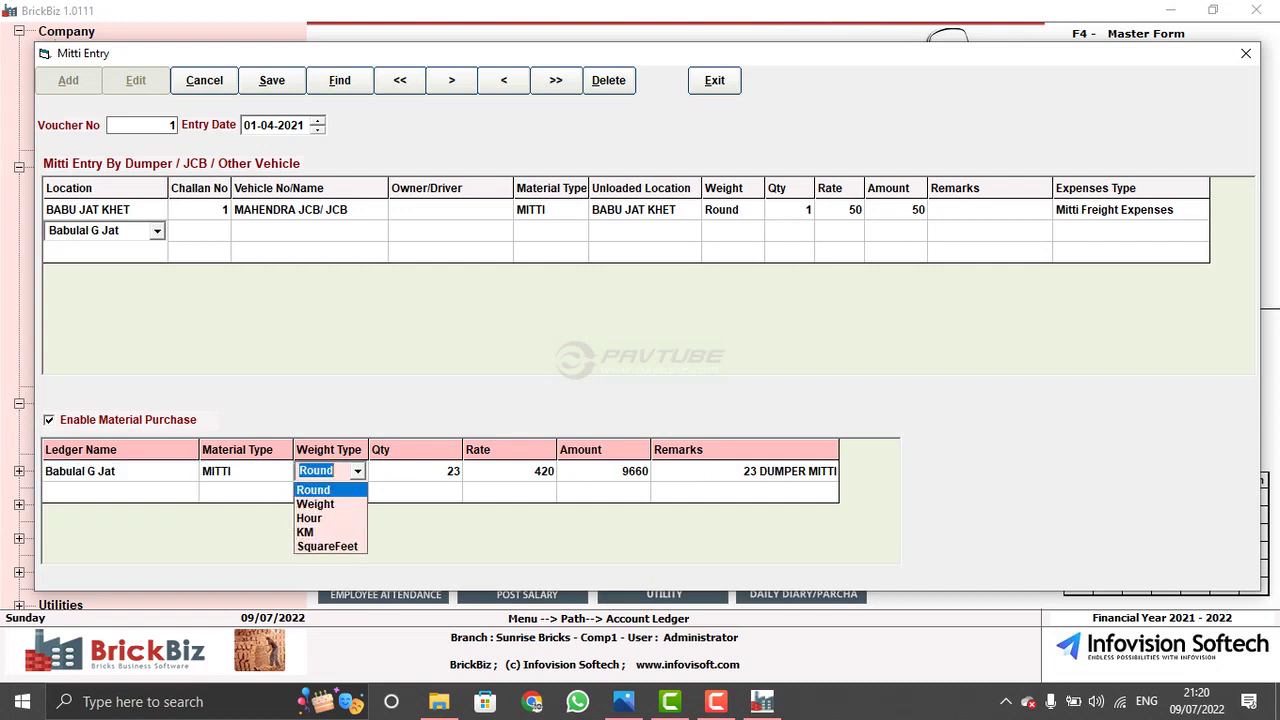
pyautogui.press('Return')
pyautogui.press('Return')
pyautogui.press('Return')
pyautogui.press('Return')
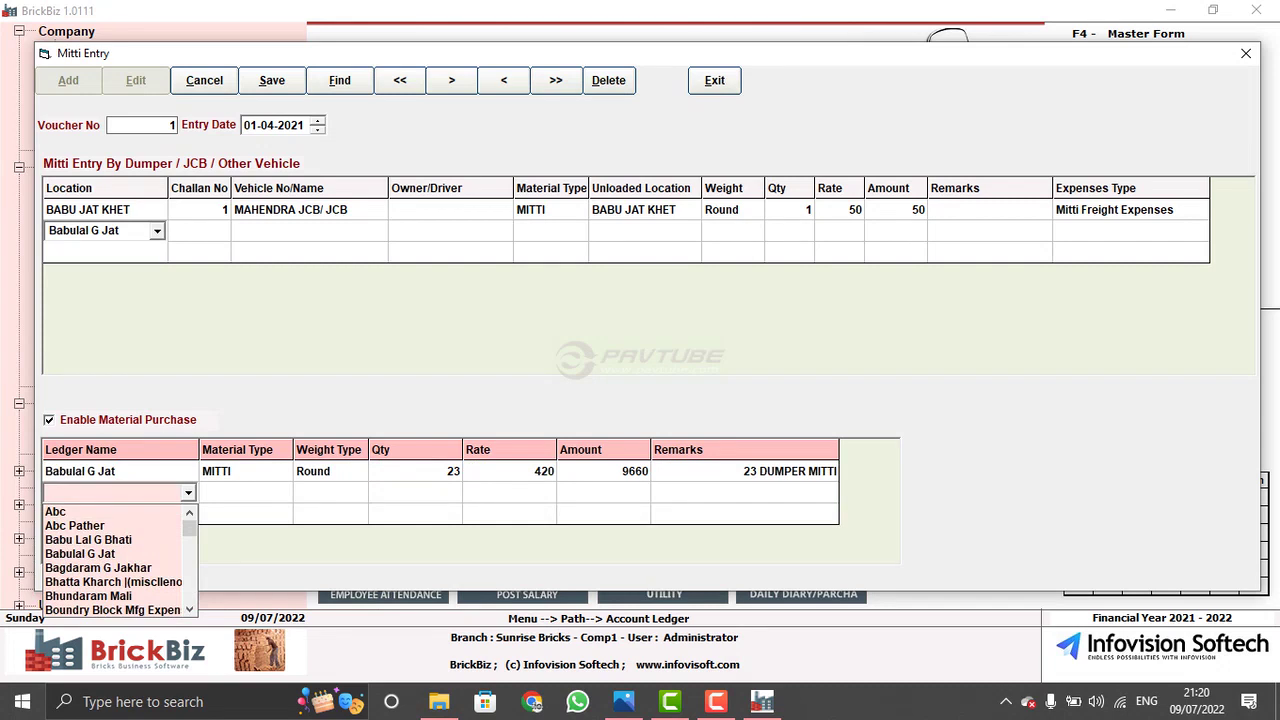
pyautogui.press('Escape')
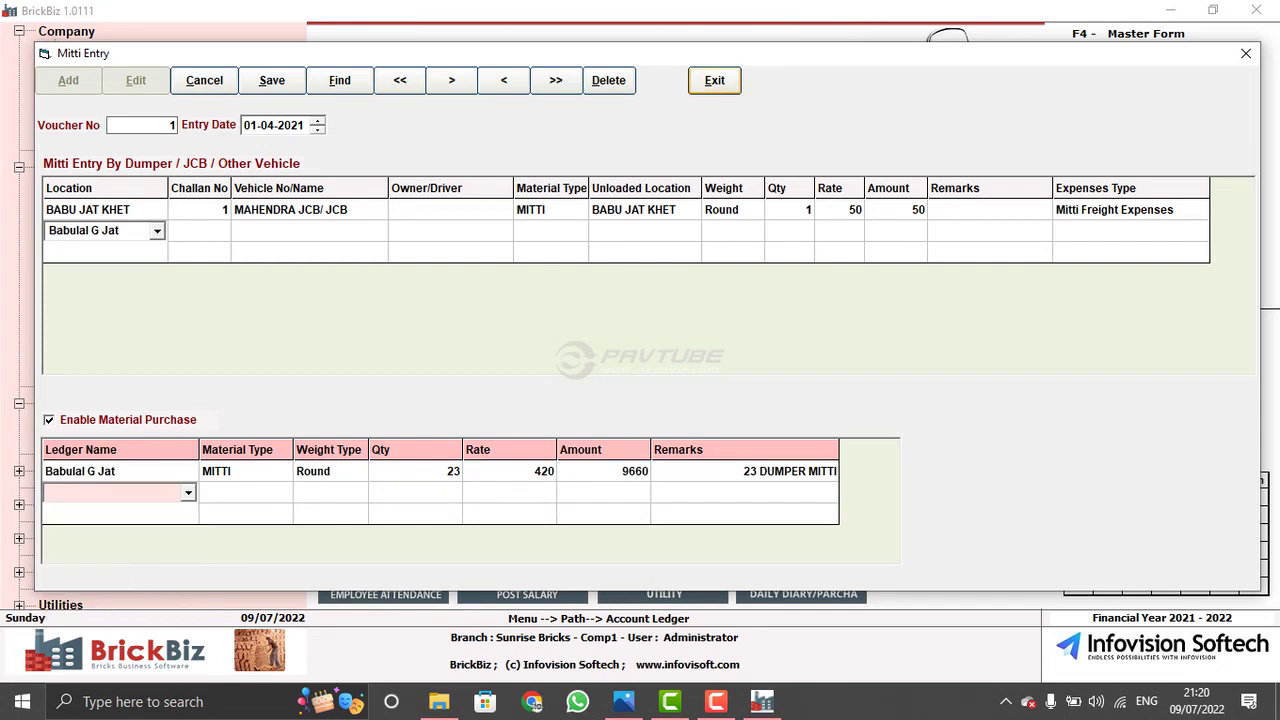
pyautogui.press('Return')
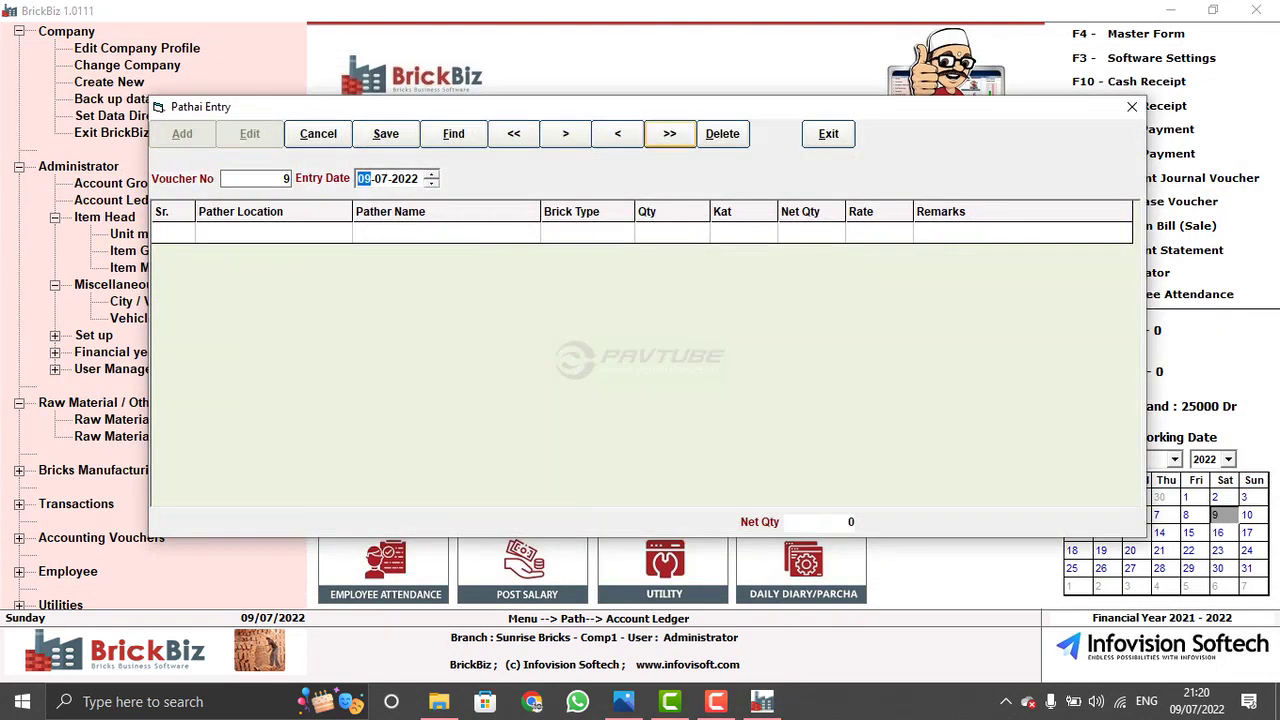
# - Load pathai voucher 8 for editing and step through its location, pather and quantity
pyautogui.click(669, 133)
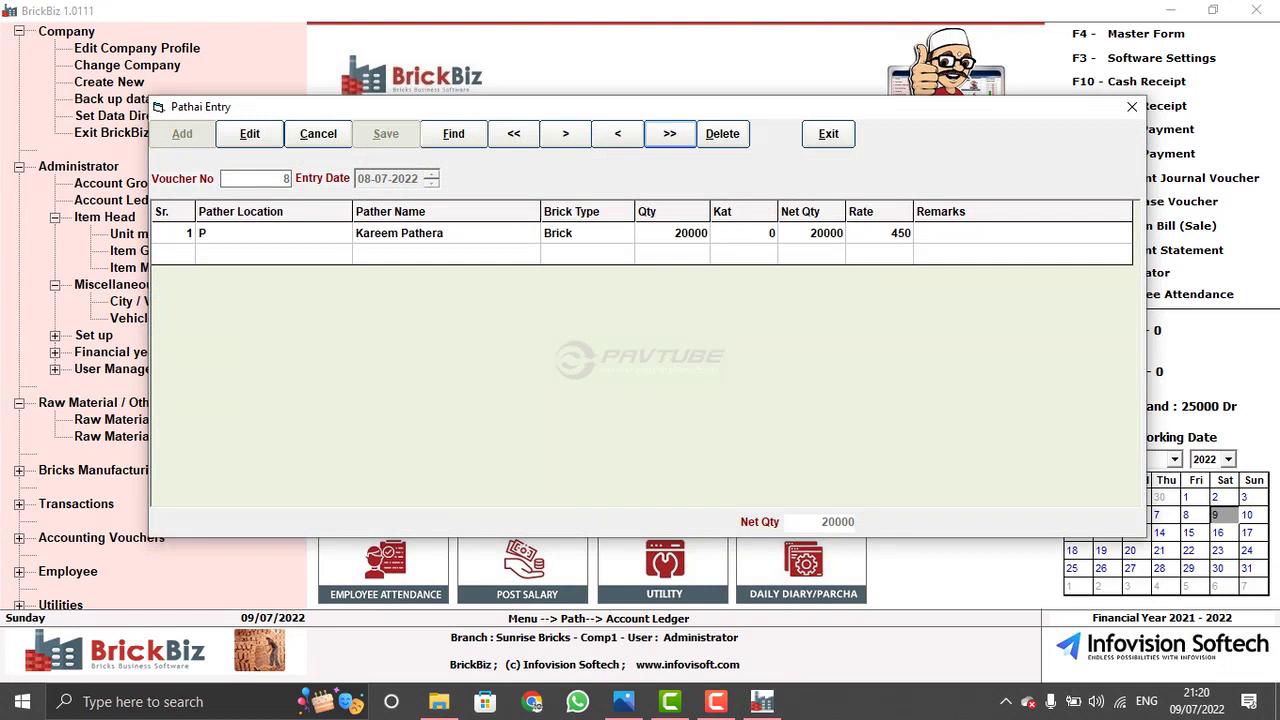
pyautogui.click(249, 133)
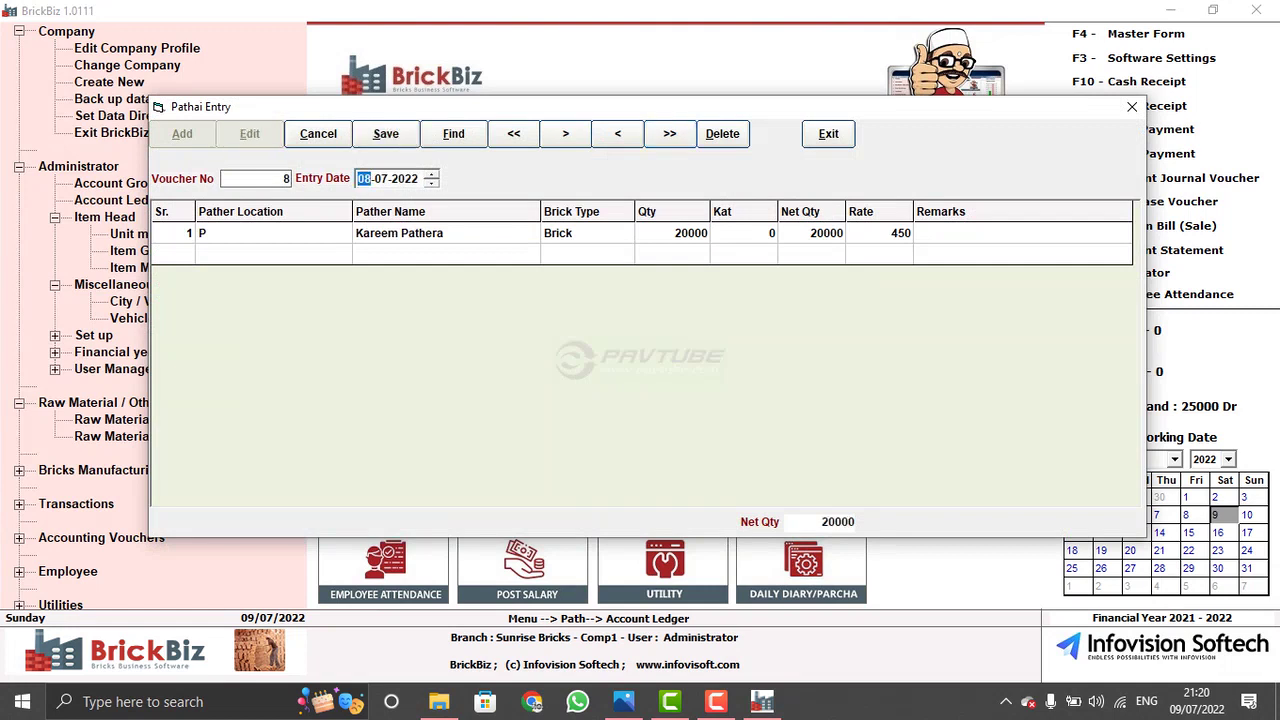
pyautogui.click(270, 232)
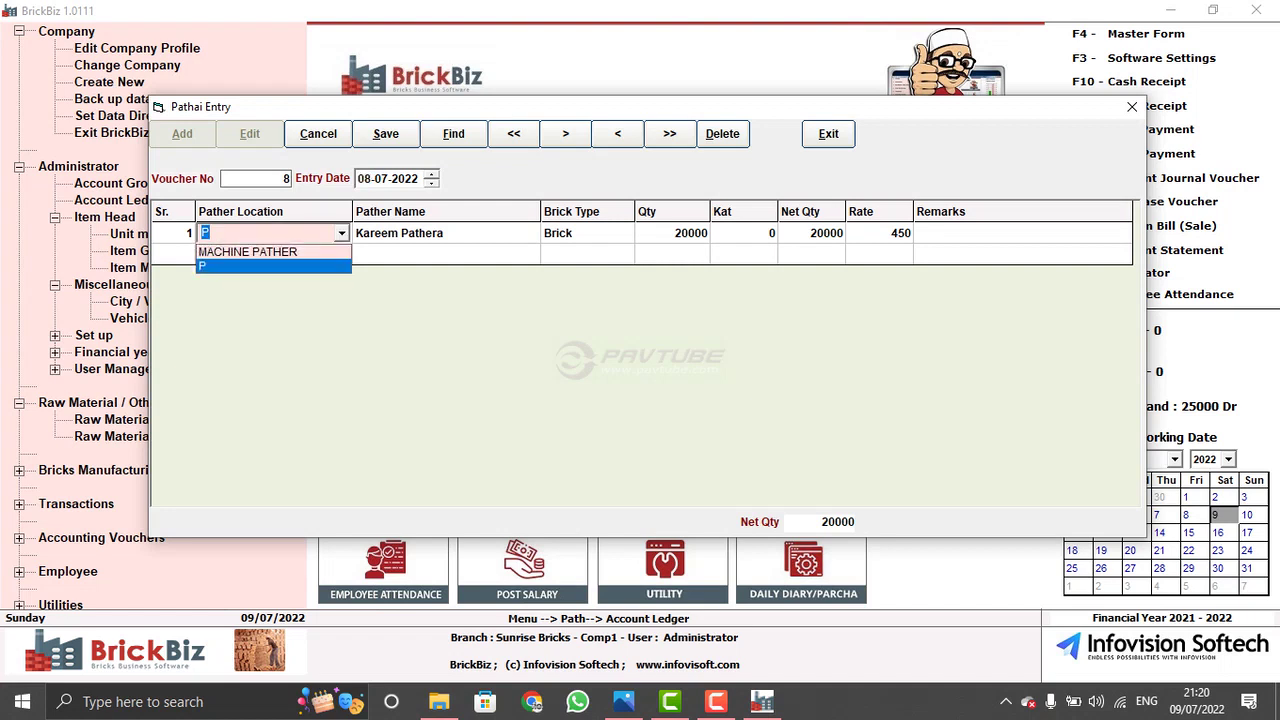
pyautogui.press('Return')
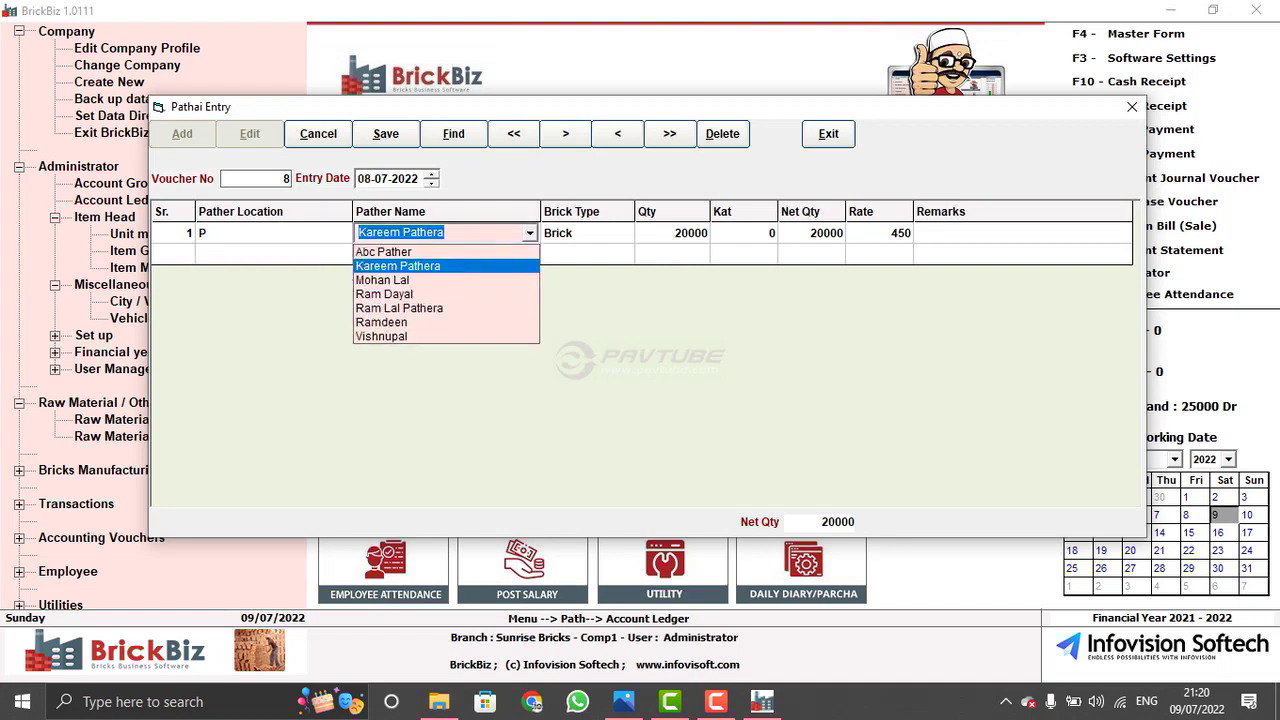
pyautogui.press('Return')
pyautogui.press('Return')
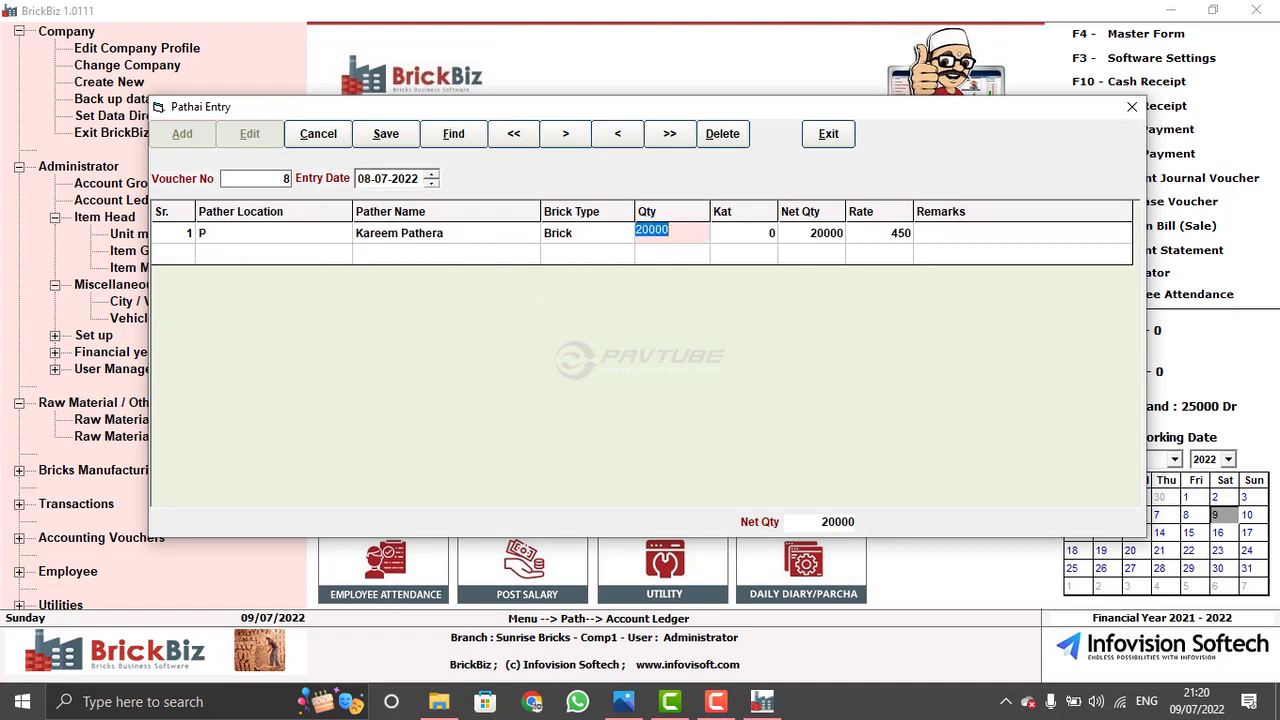
pyautogui.press('Return')
pyautogui.write('1')
pyautogui.press('Return')
# - Correct Kat to 0, keep rate 450, save voucher 8 and close Pathai Entry
pyautogui.click(743, 232)
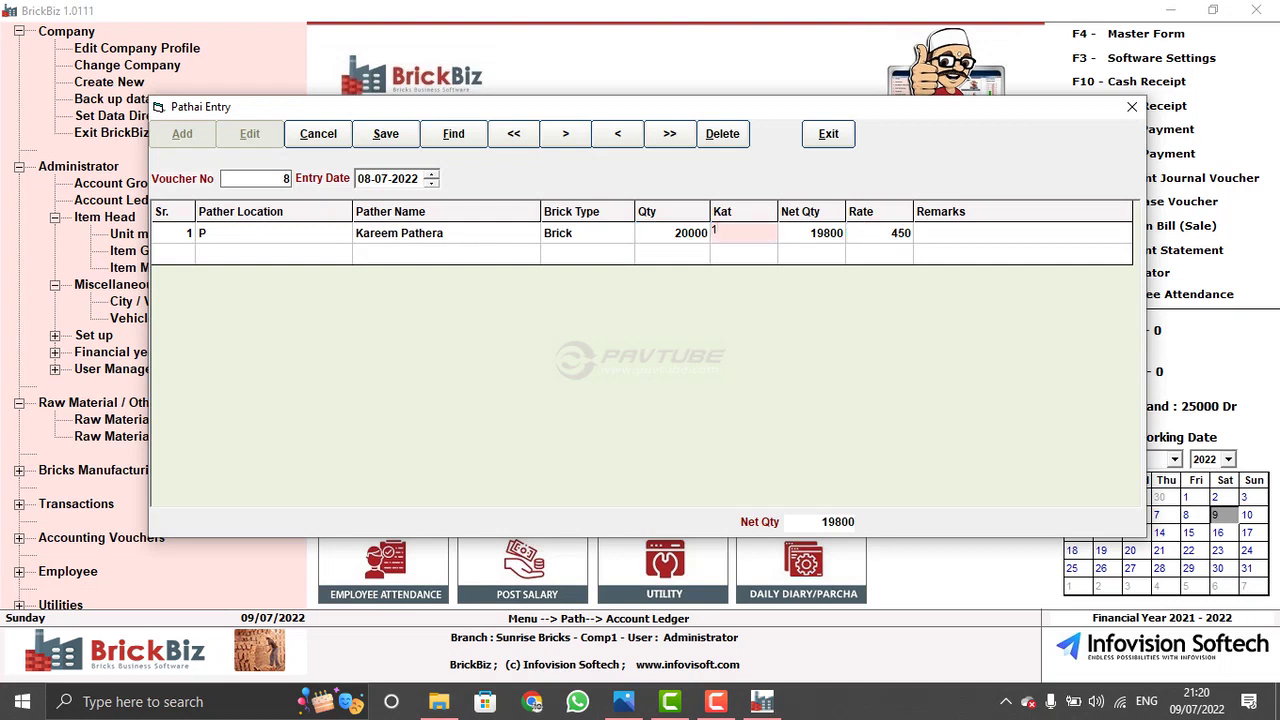
pyautogui.press('BackSpace')
pyautogui.write('0')
pyautogui.press('Return')
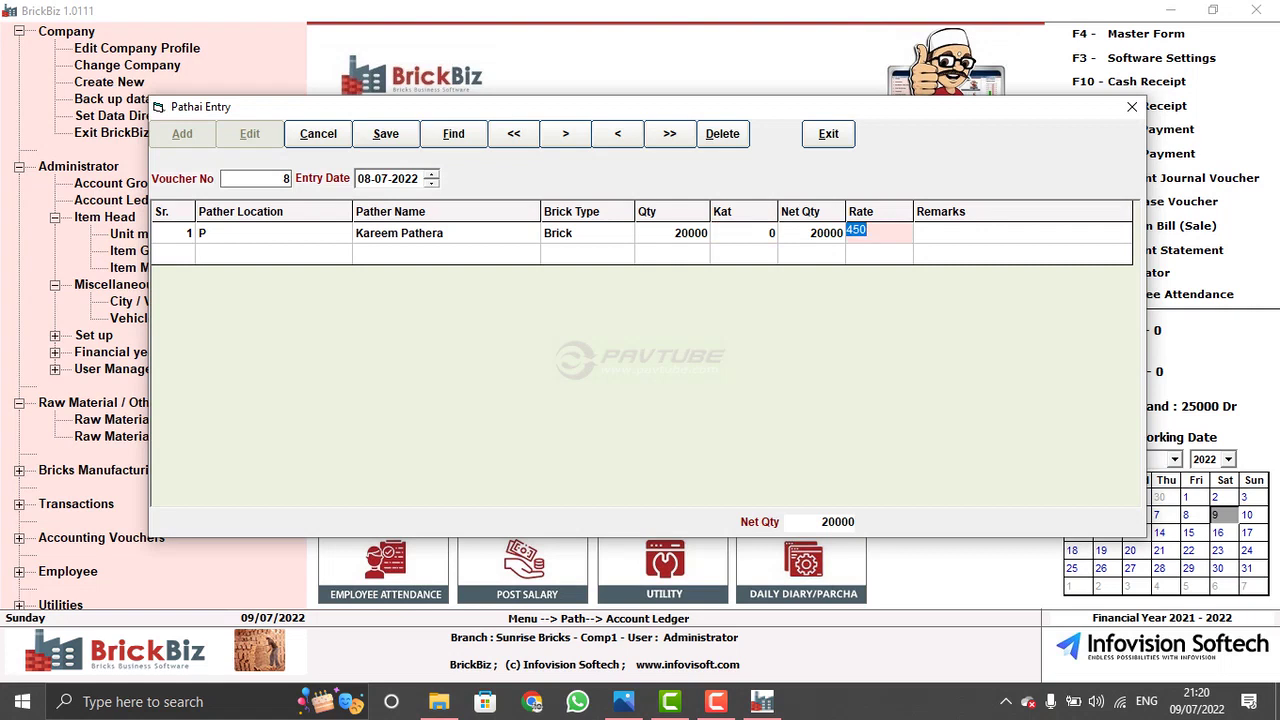
pyautogui.press('Return')
pyautogui.press('Return')
pyautogui.press('Return')
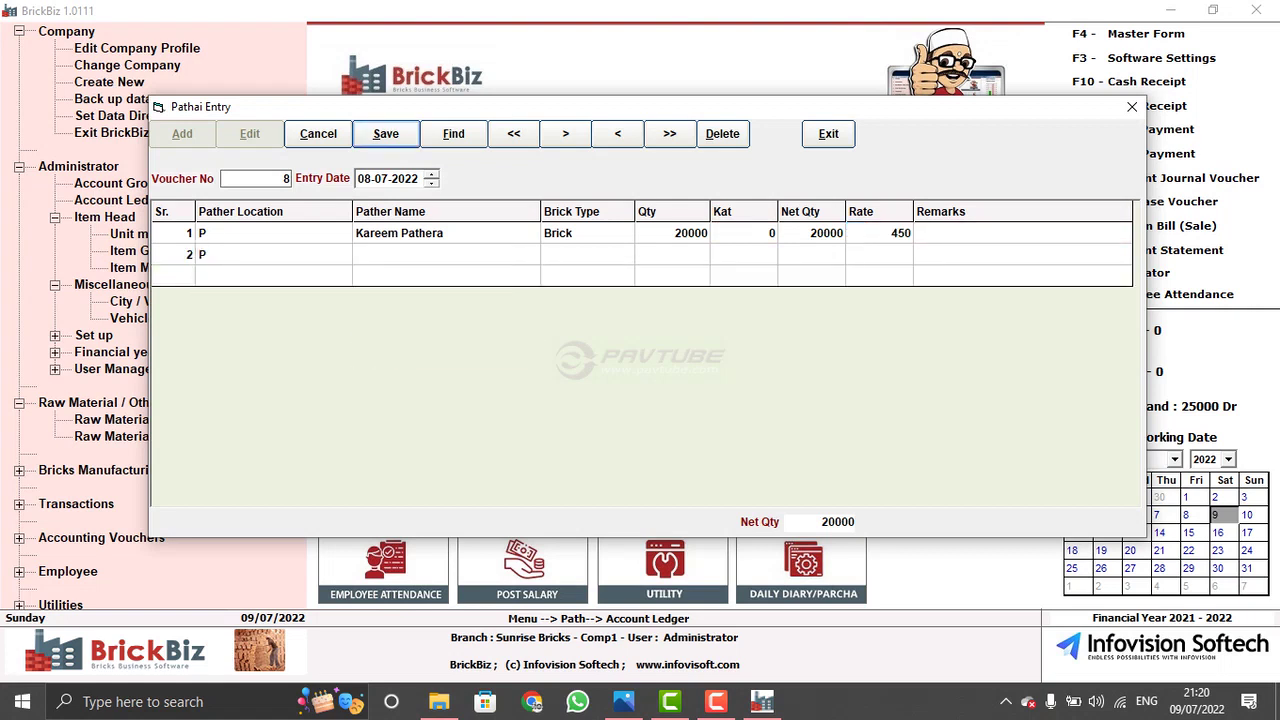
pyautogui.press('Return')
pyautogui.press('Return')
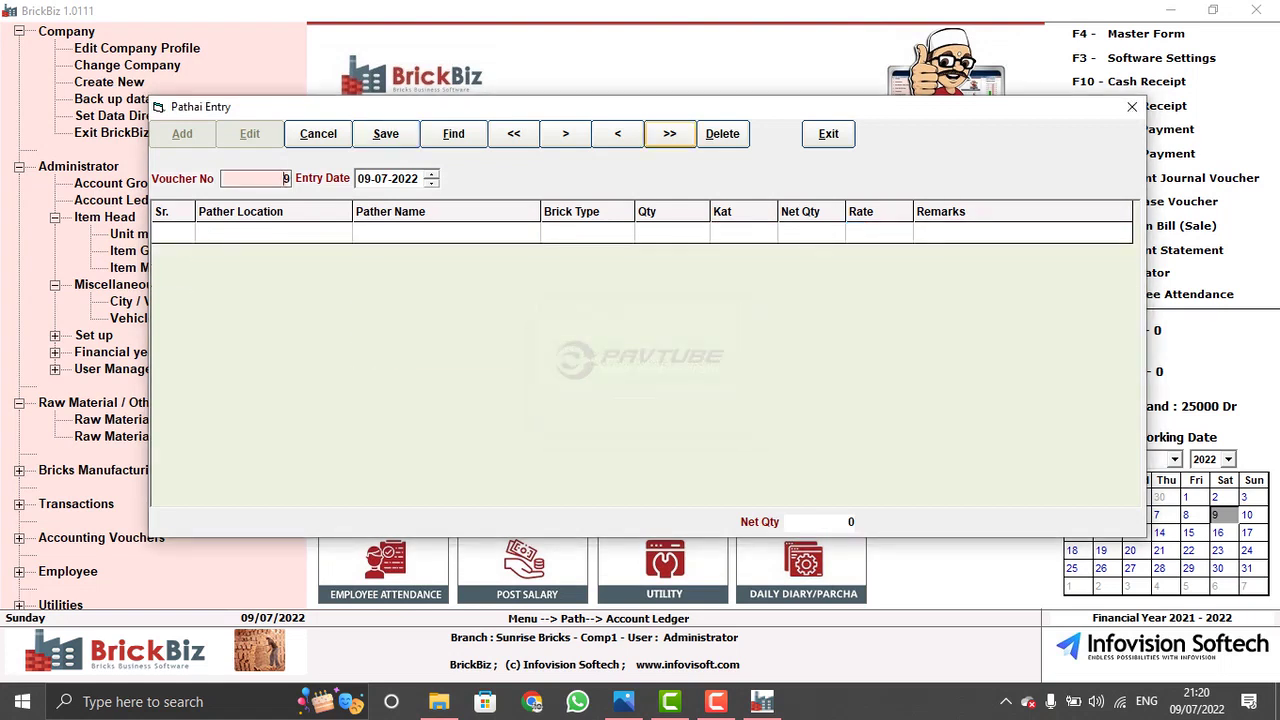
pyautogui.click(669, 133)
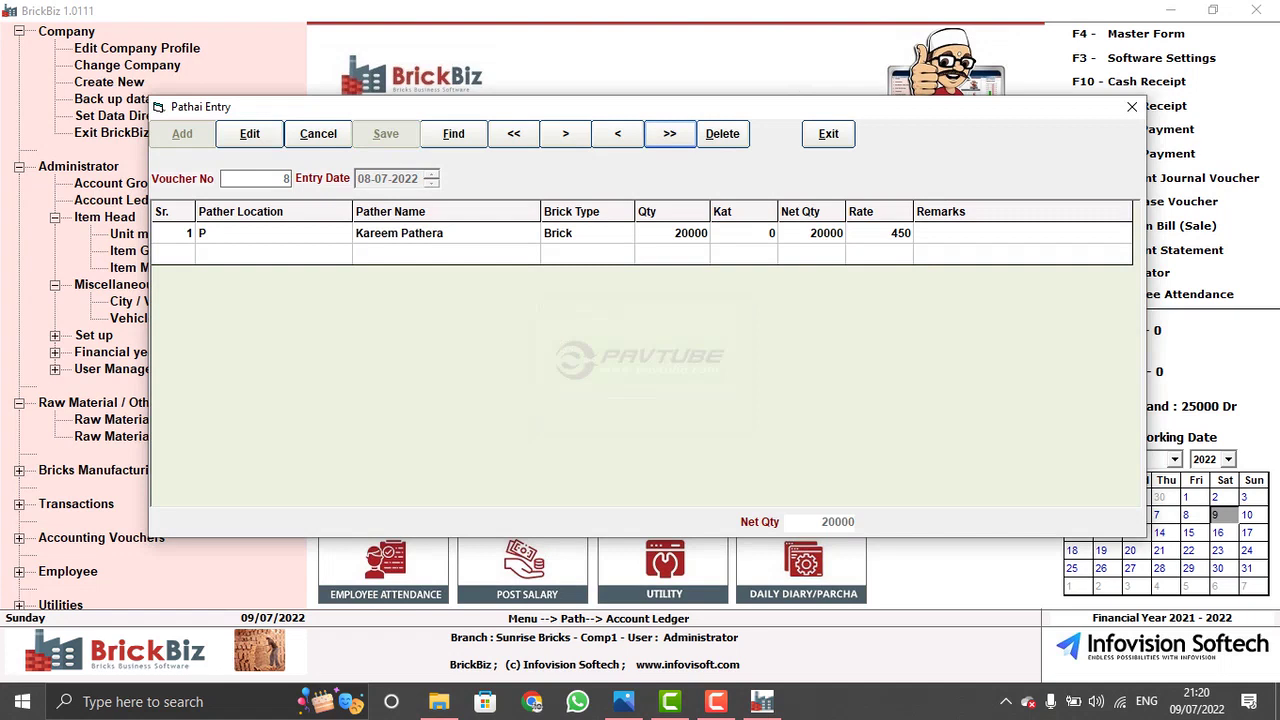
pyautogui.hotkey('alt', 'x')
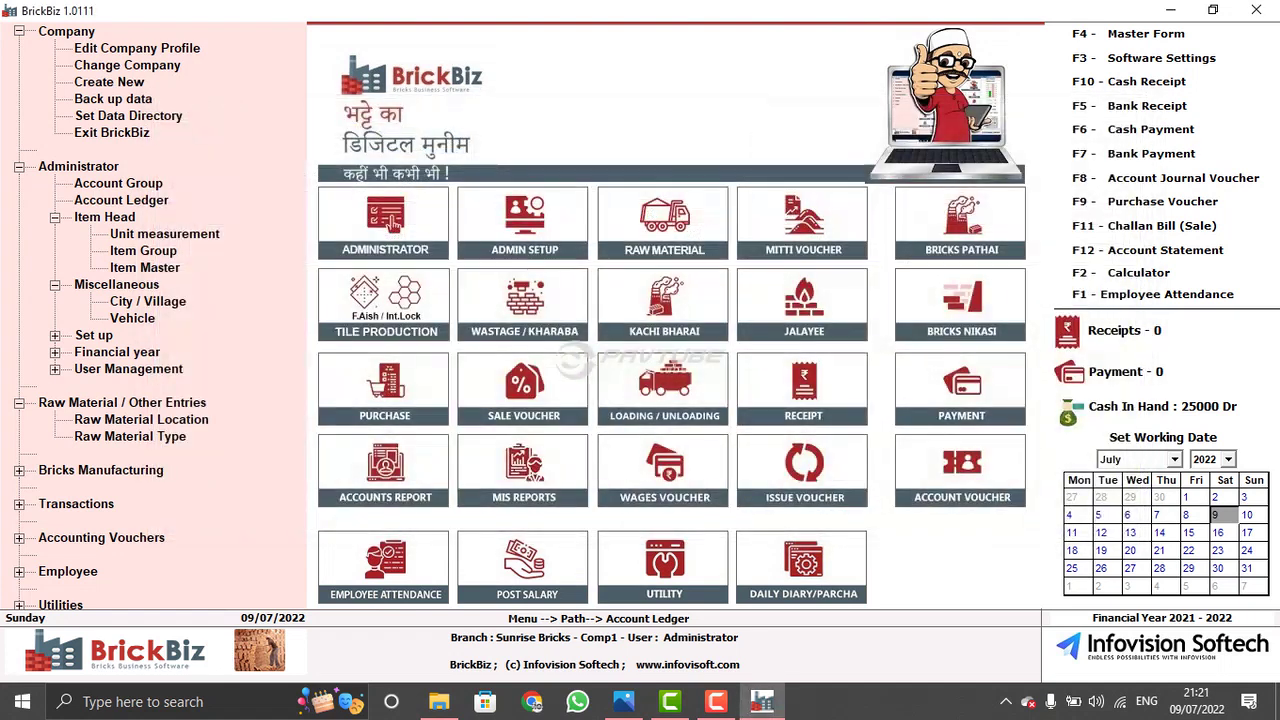
# - Open the Account Statement report for the pather's party account
pyautogui.click(385, 470)
pyautogui.click(380, 186)
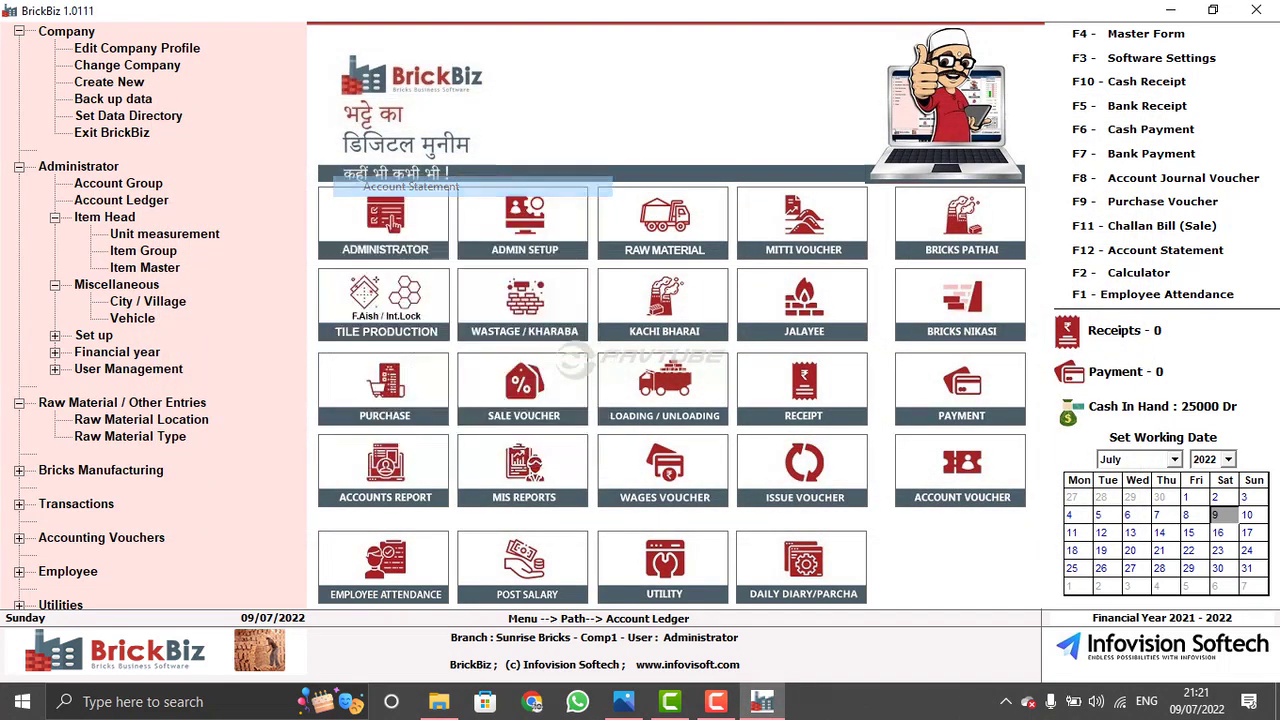
pyautogui.press('Tab')
pyautogui.press('Tab')
pyautogui.press('Tab')
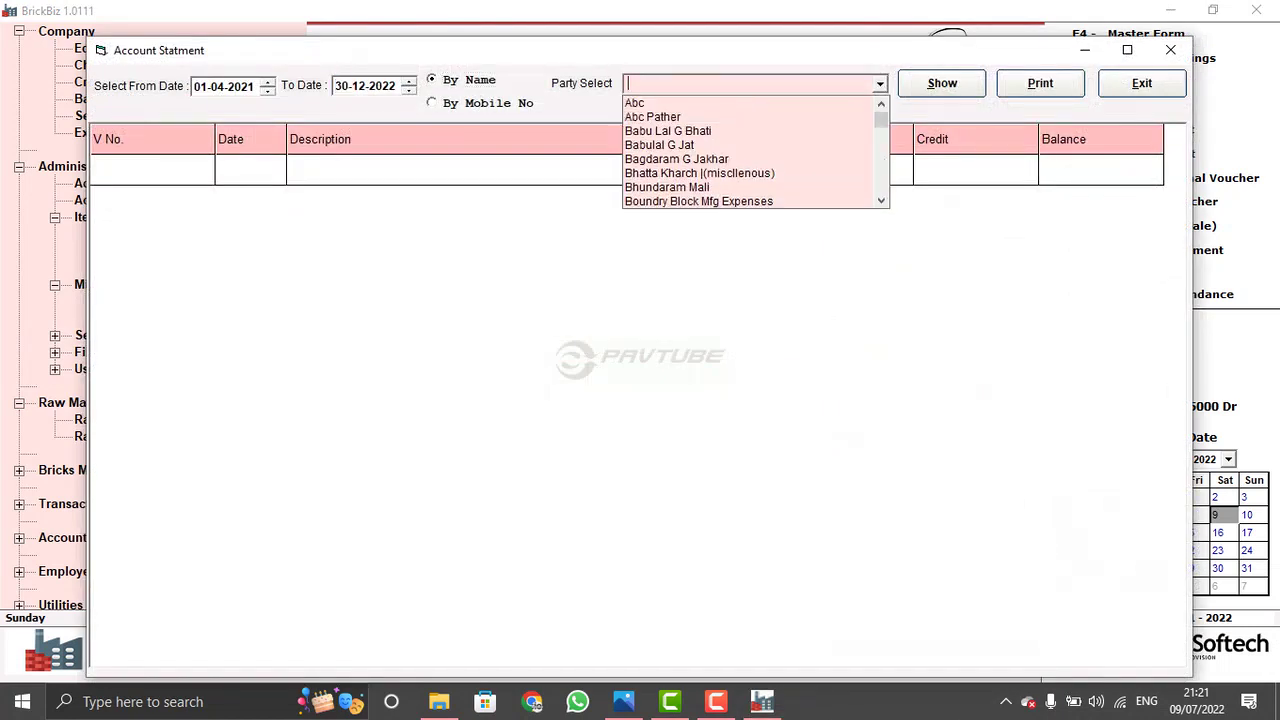
pyautogui.write('eem Pathera')
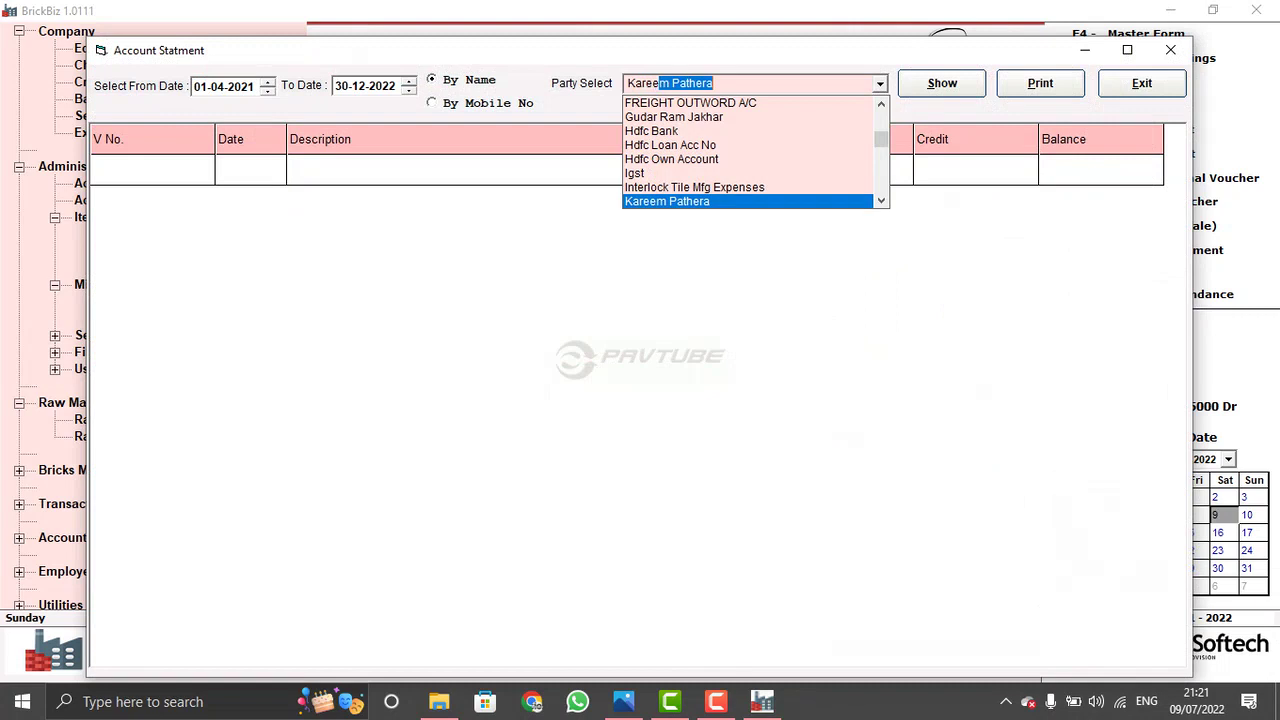
pyautogui.press('Return')
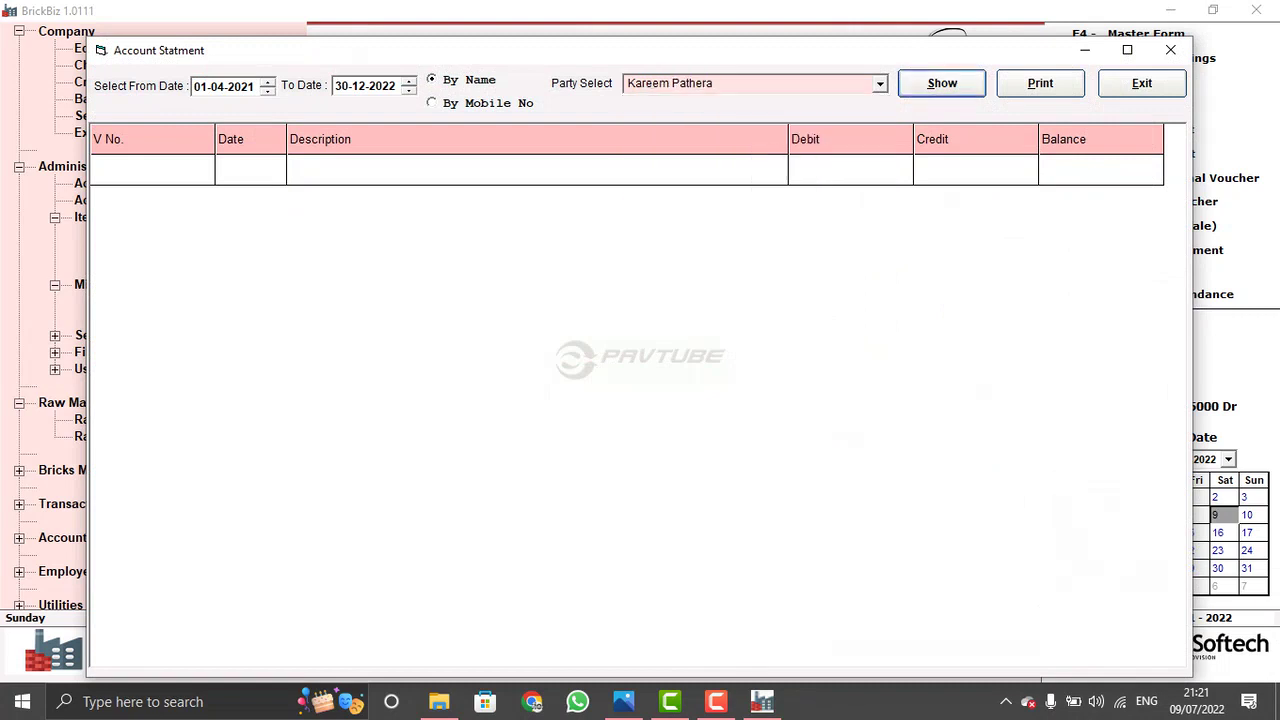
pyautogui.press('Return')
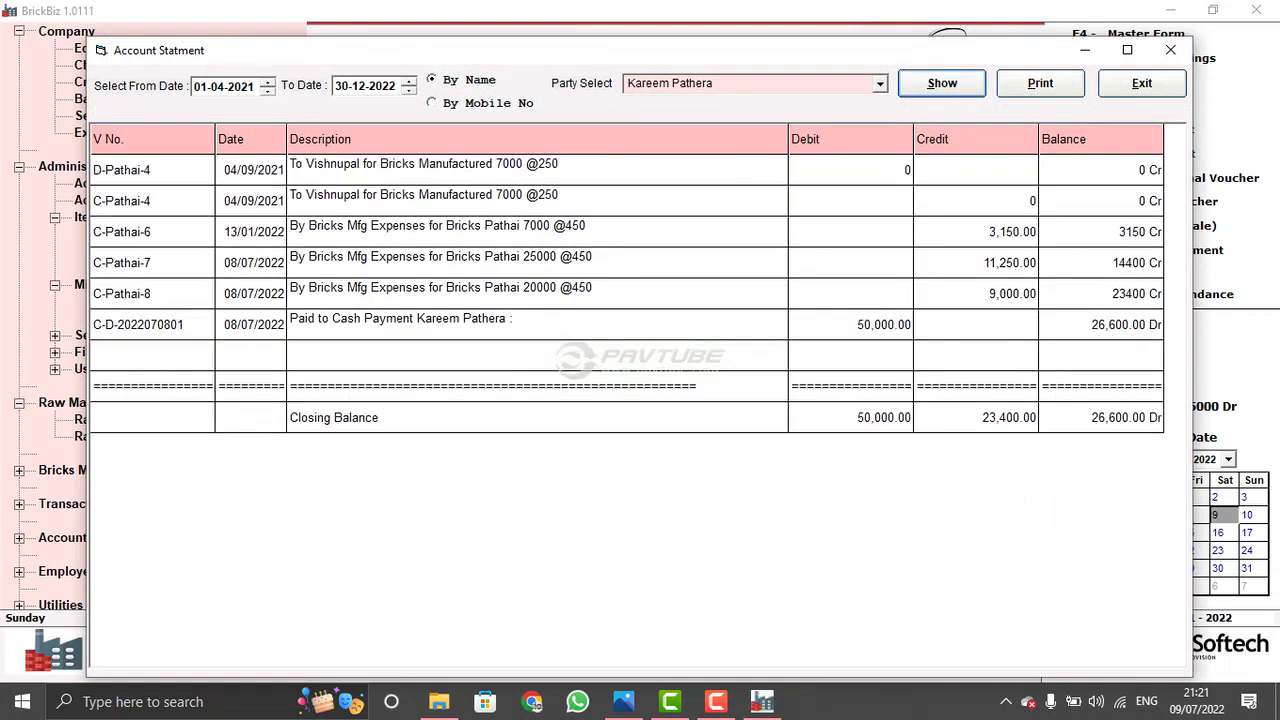
# - Review the C-Pathai-6, 7, 8 and cash payment entries, closing at 26,600.00 Dr
pyautogui.click(138, 324)
pyautogui.click(150, 231)
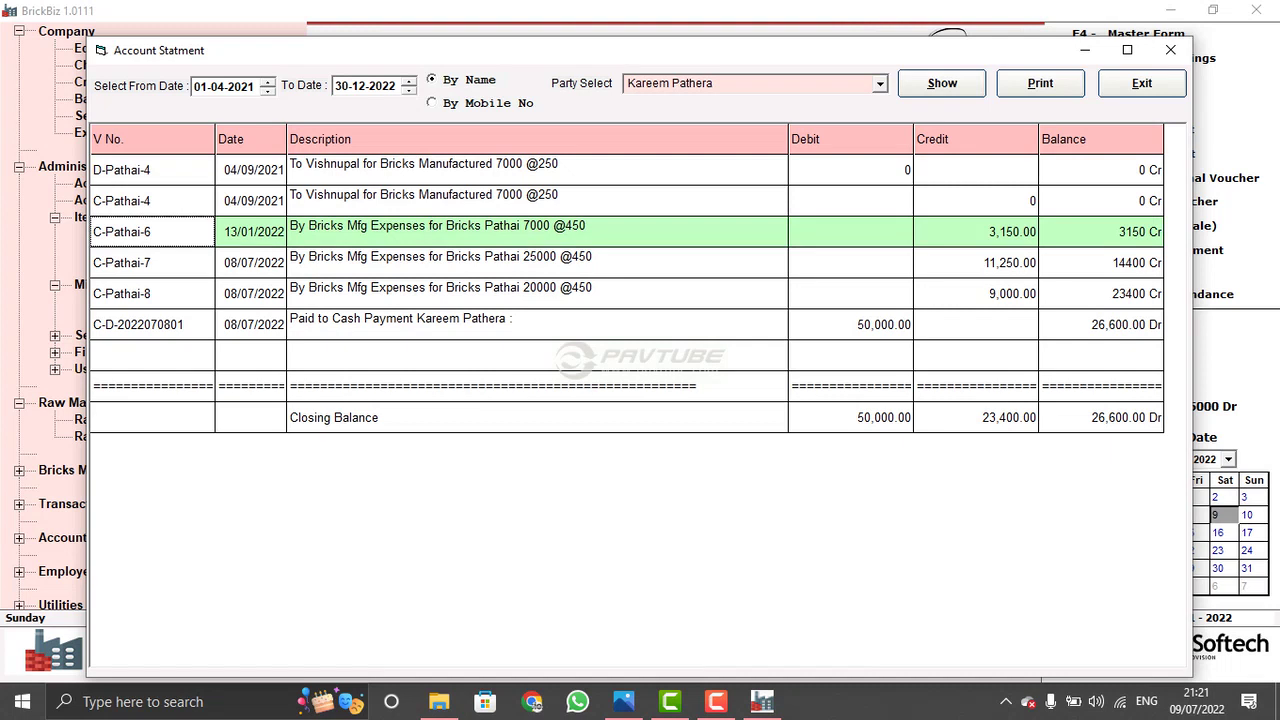
pyautogui.click(962, 356)
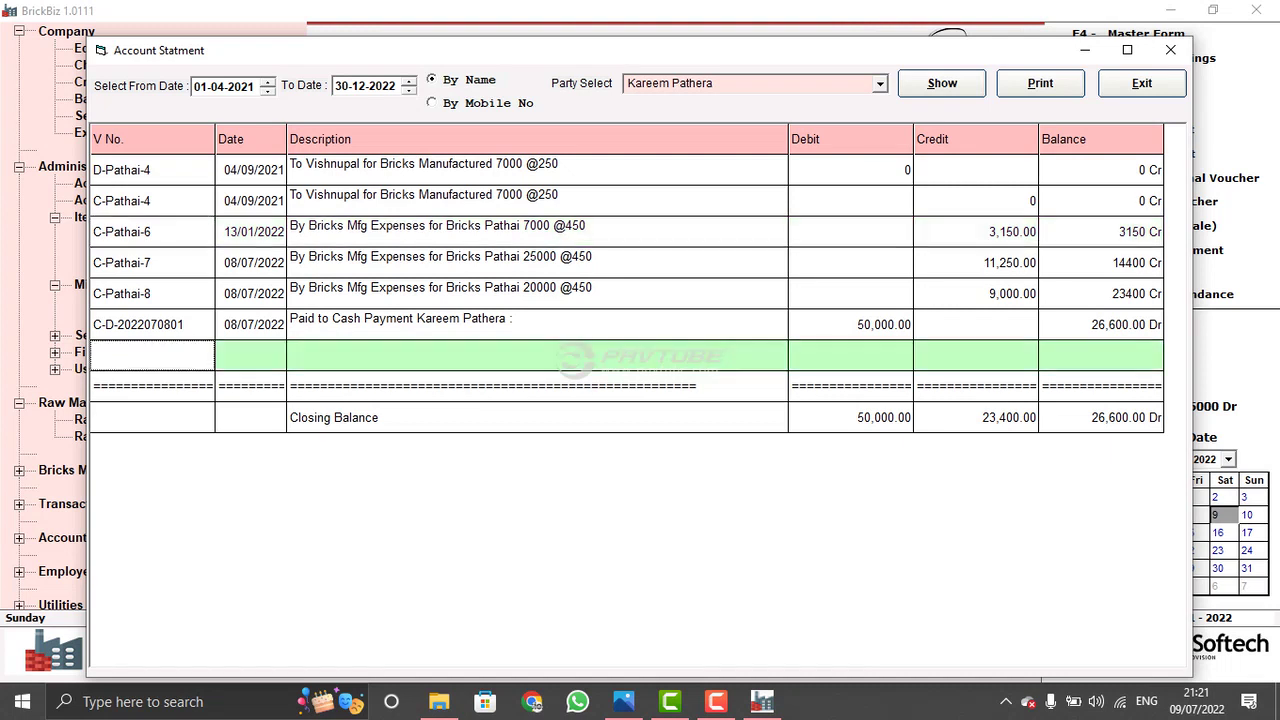
pyautogui.click(962, 262)
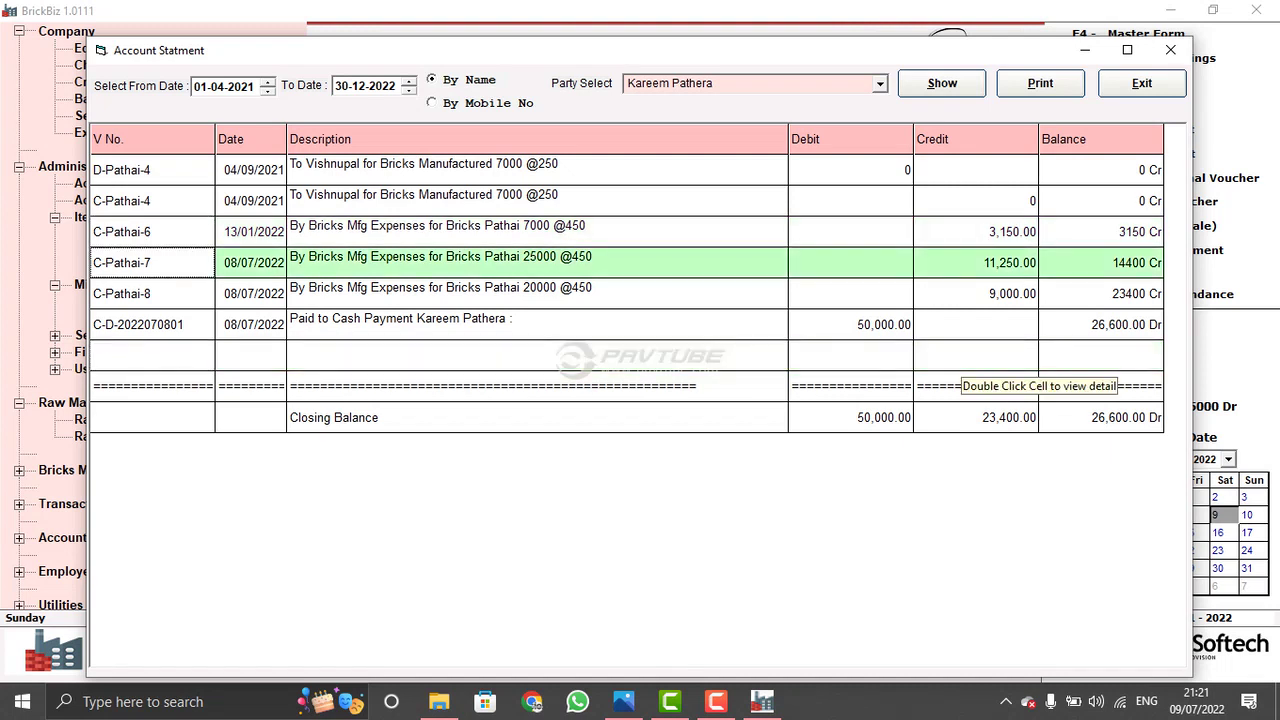
pyautogui.click(962, 324)
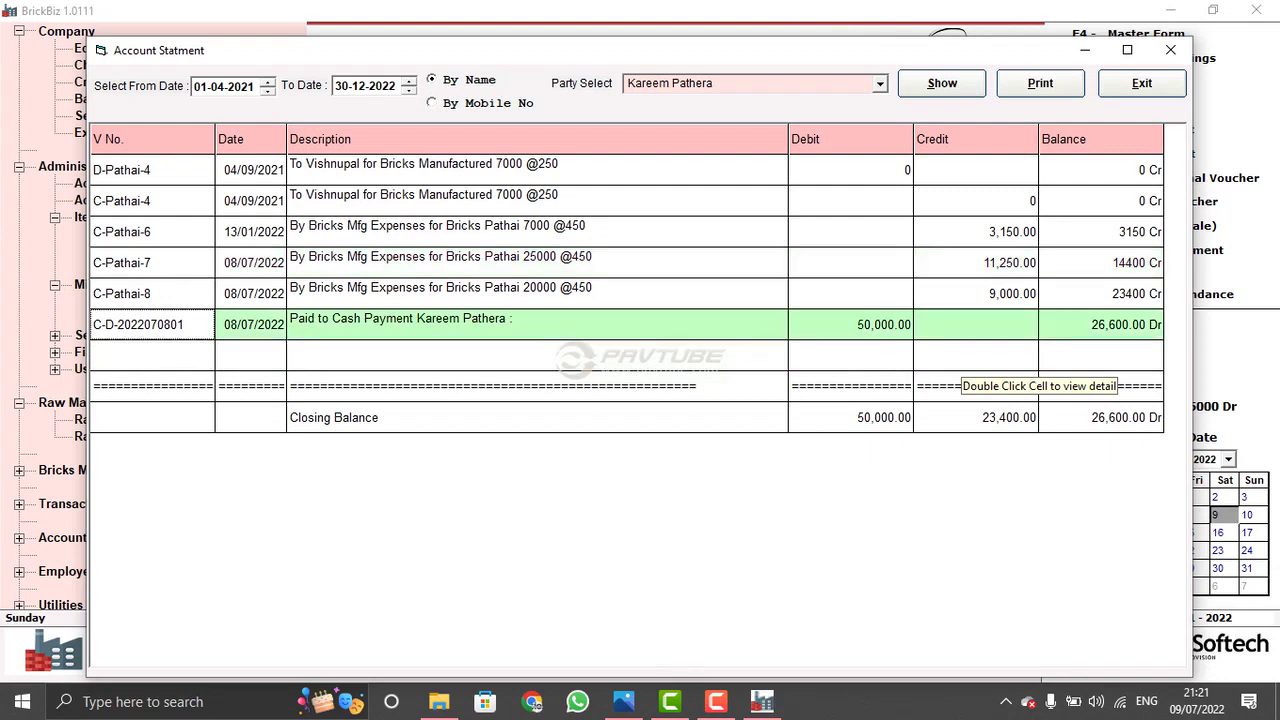
pyautogui.click(962, 293)
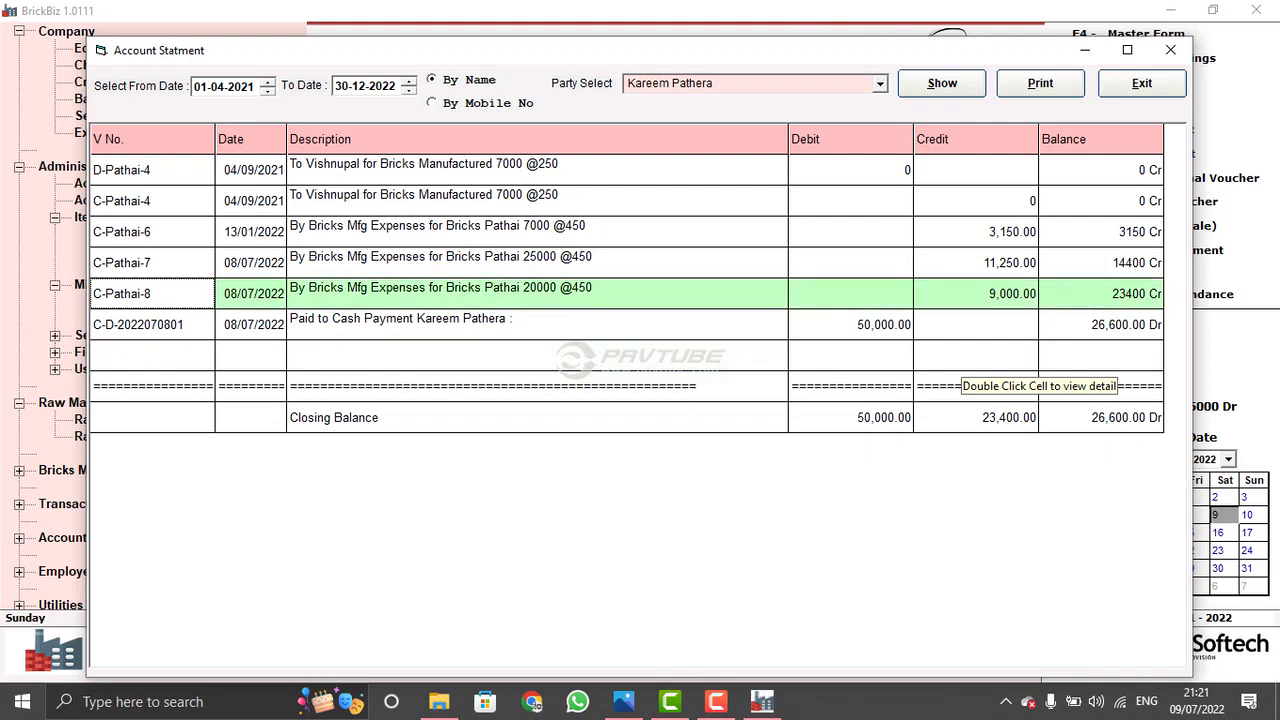
pyautogui.press('Down')
pyautogui.press('Down')
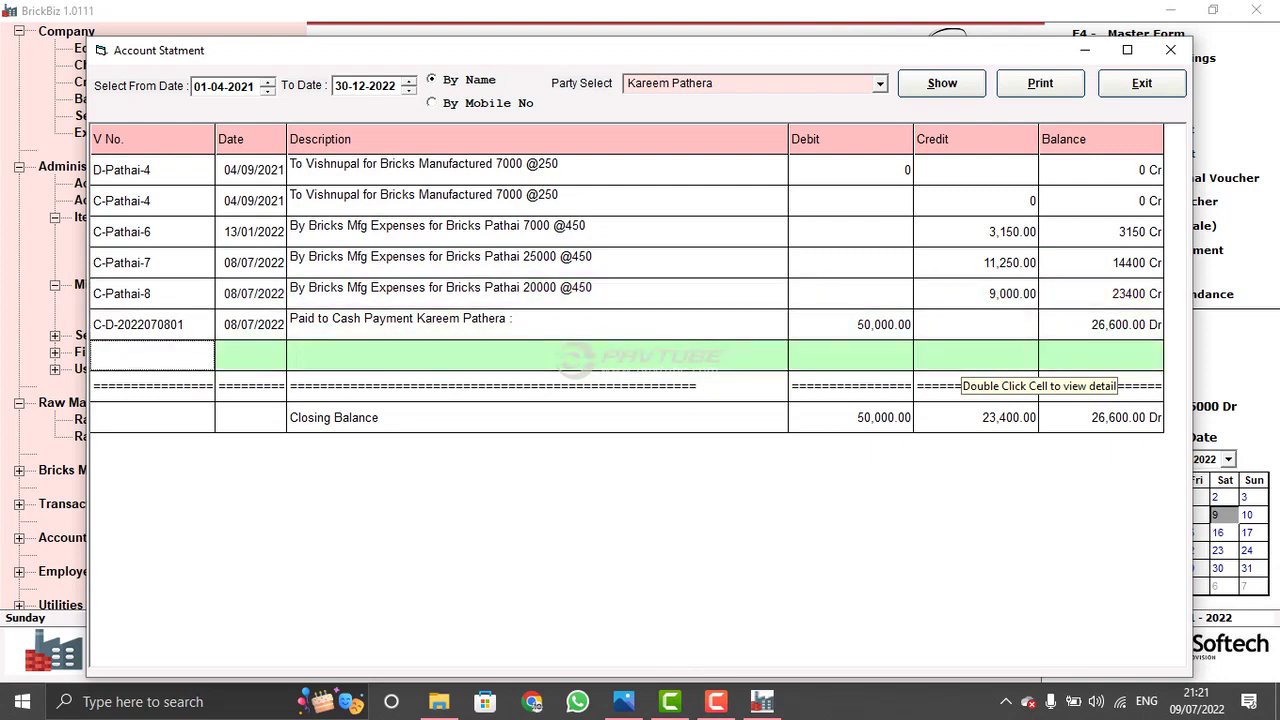
pyautogui.click(1141, 83)
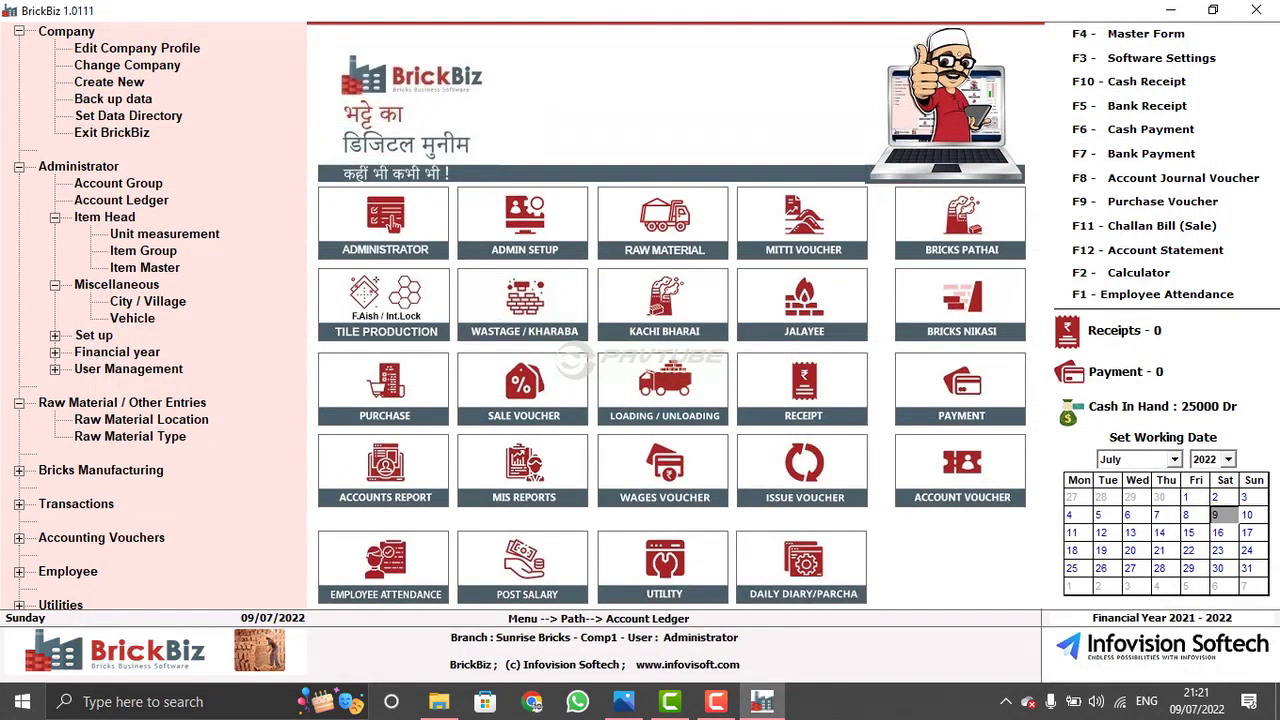
# - Look over the tile production options, including Stock Verification, and dismiss them
pyautogui.click(389, 301)
pyautogui.press('Down')
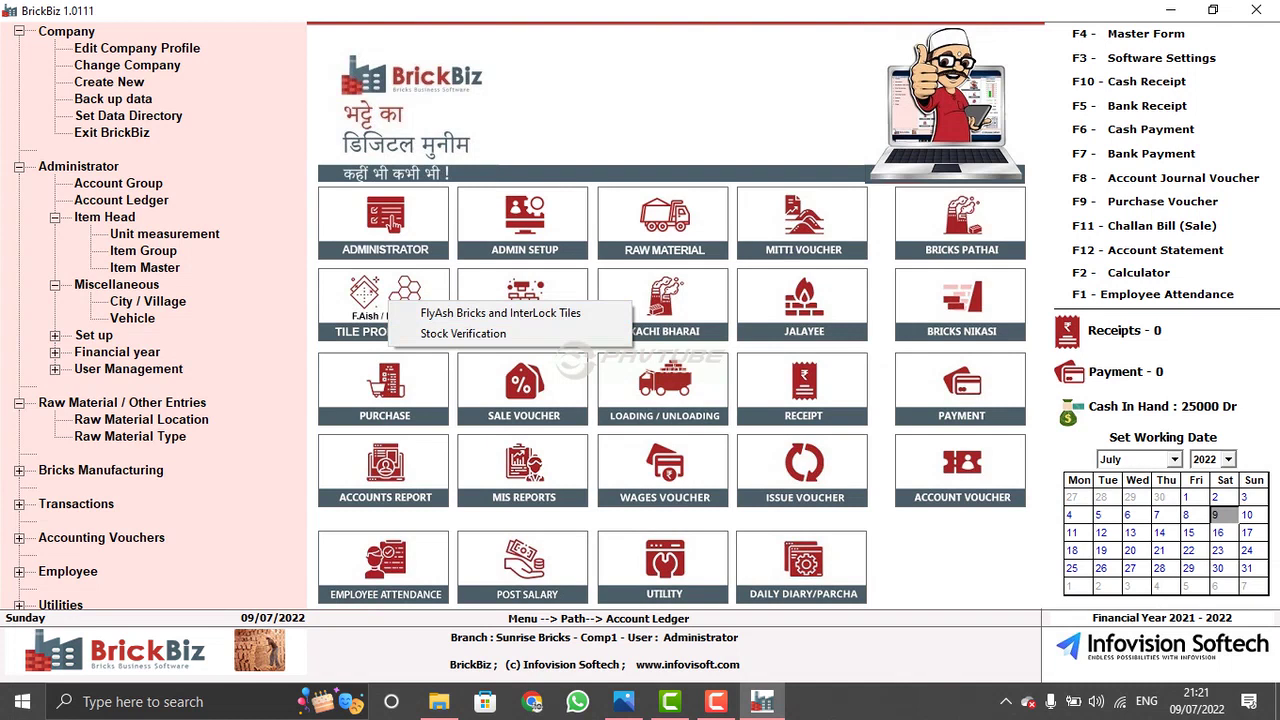
pyautogui.press('Escape')
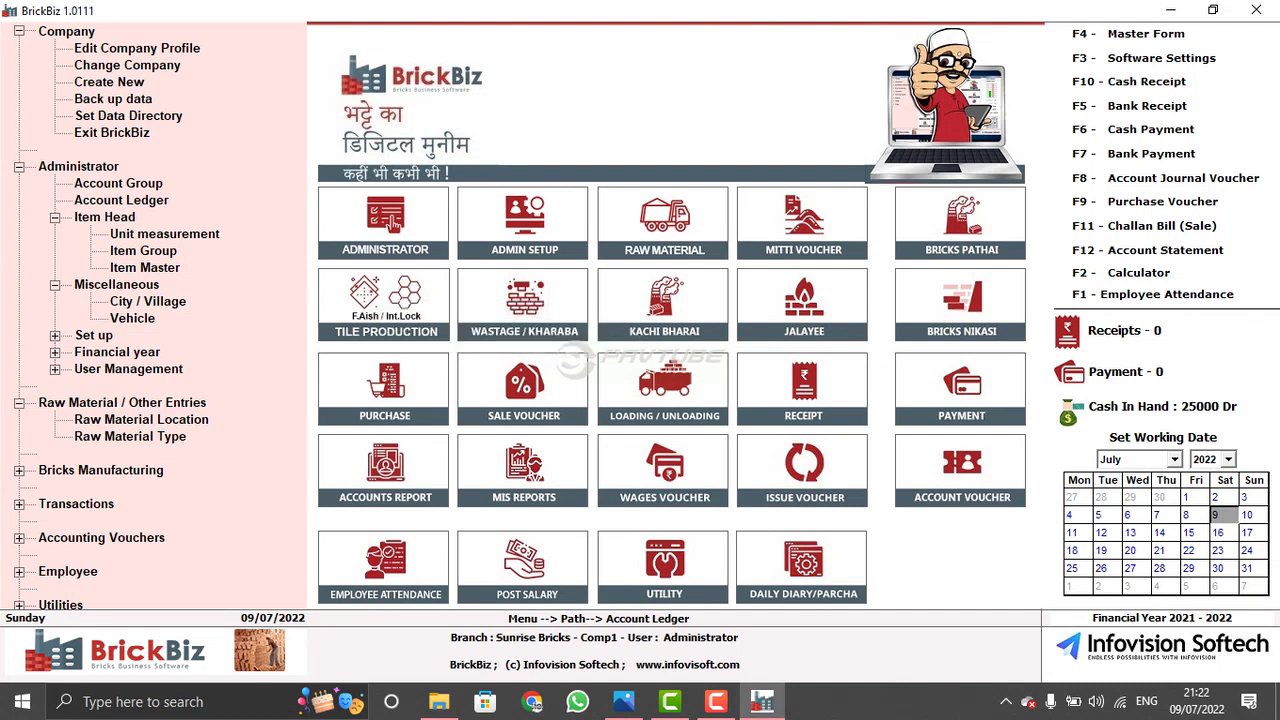
# - Record 5000 bricks waste at location P for the first pather, then close the form
pyautogui.click(524, 300)
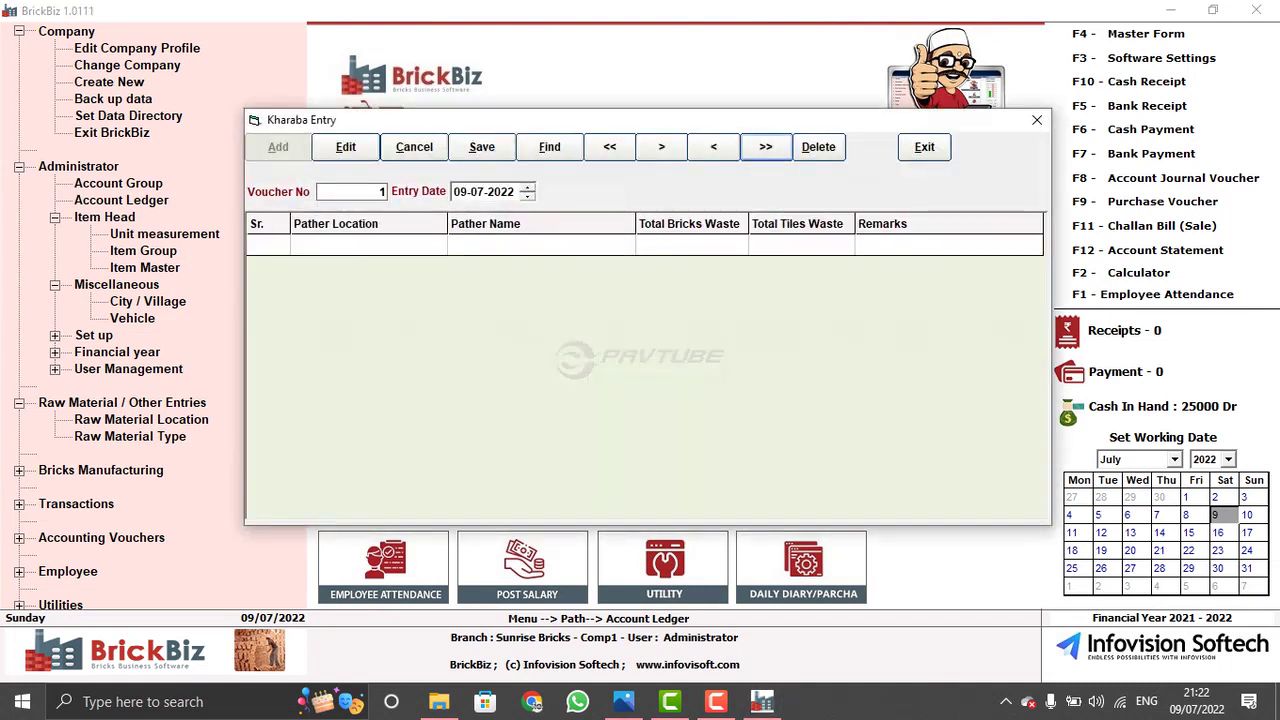
pyautogui.click(367, 245)
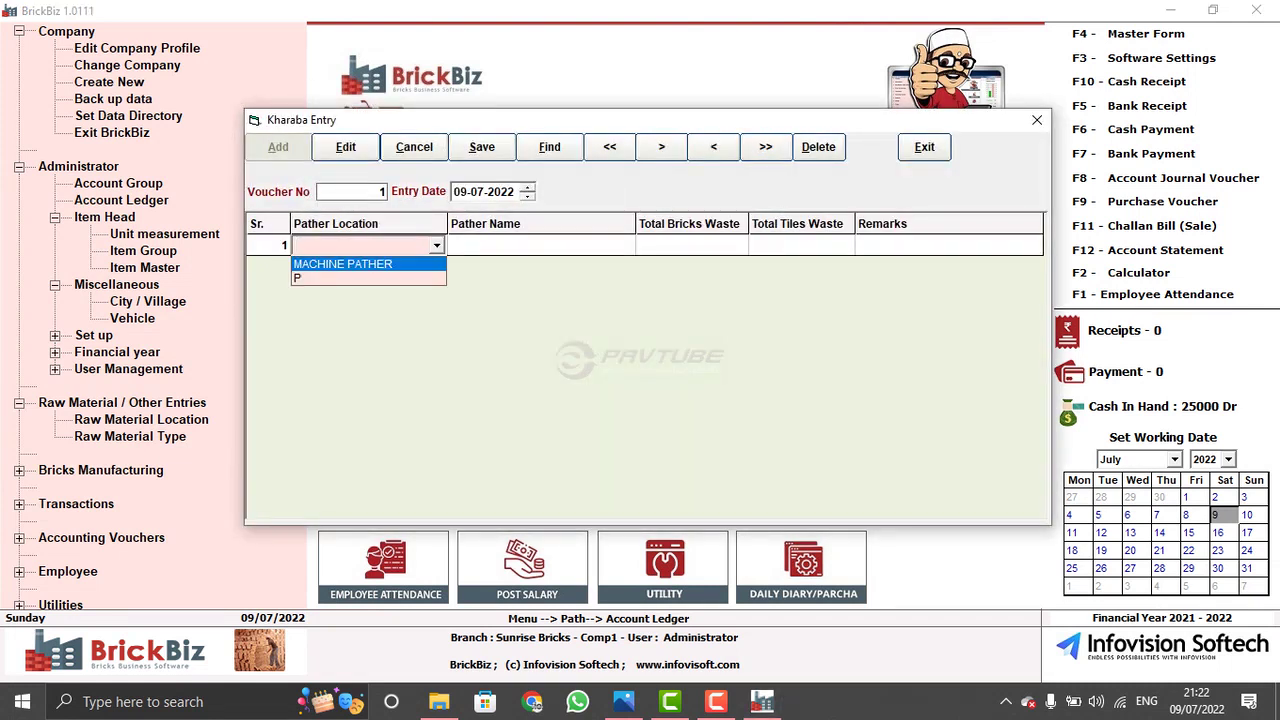
pyautogui.press('Return')
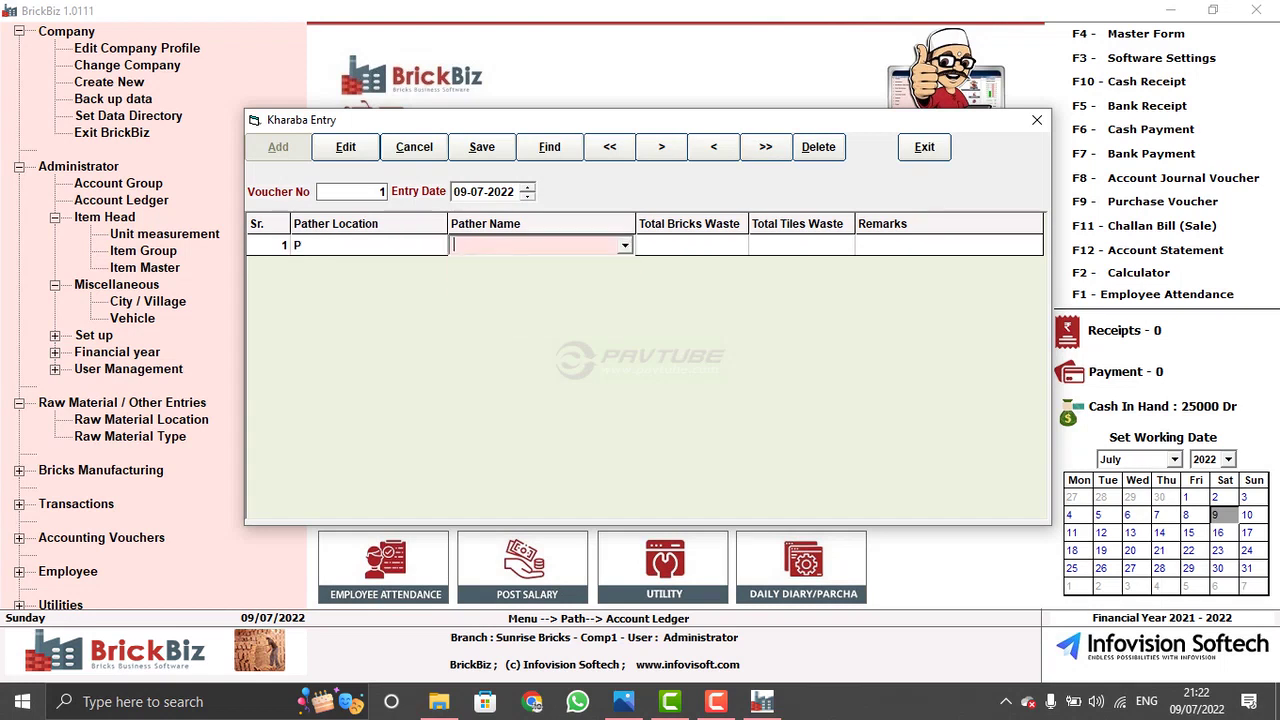
pyautogui.press('Down')
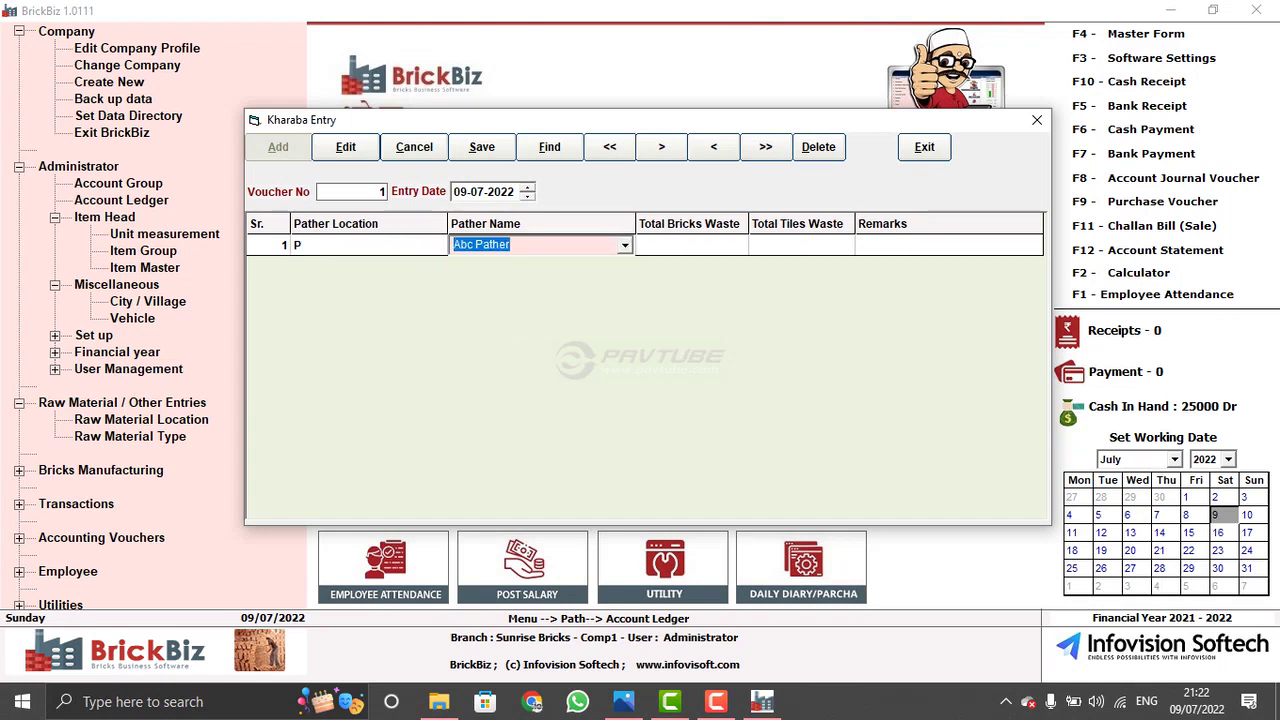
pyautogui.press('Return')
pyautogui.write('5000')
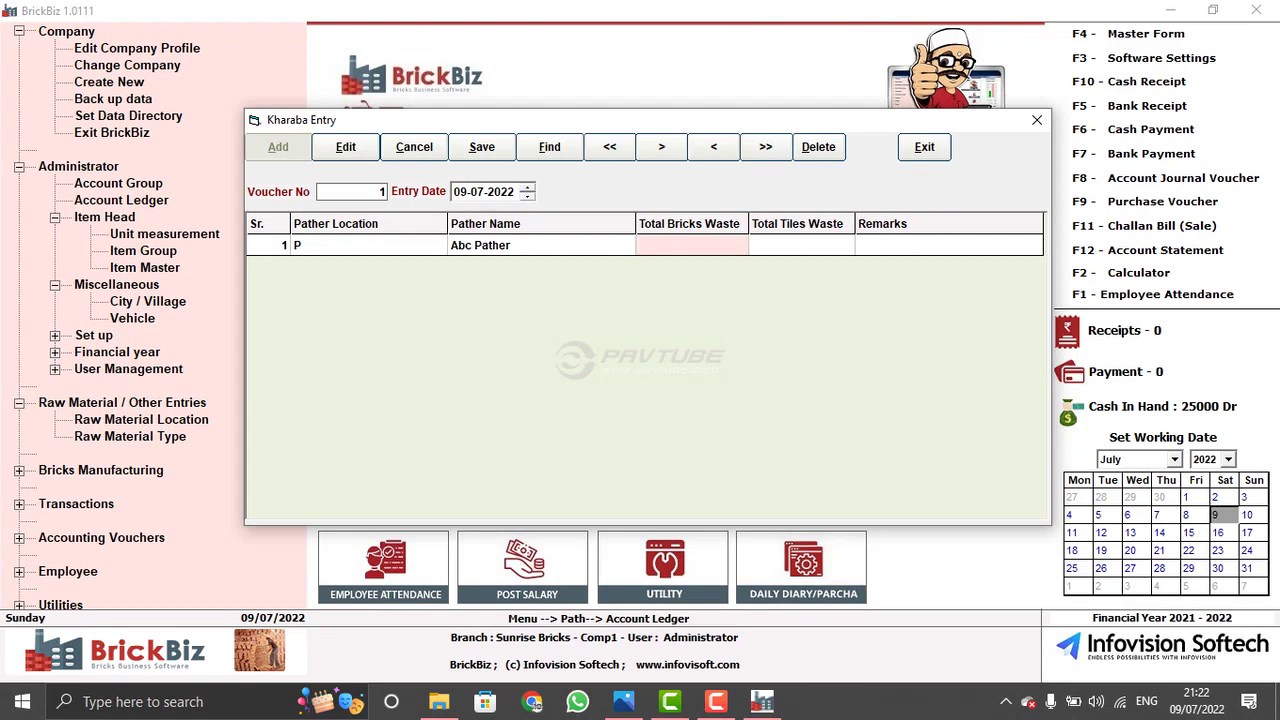
pyautogui.press('Return')
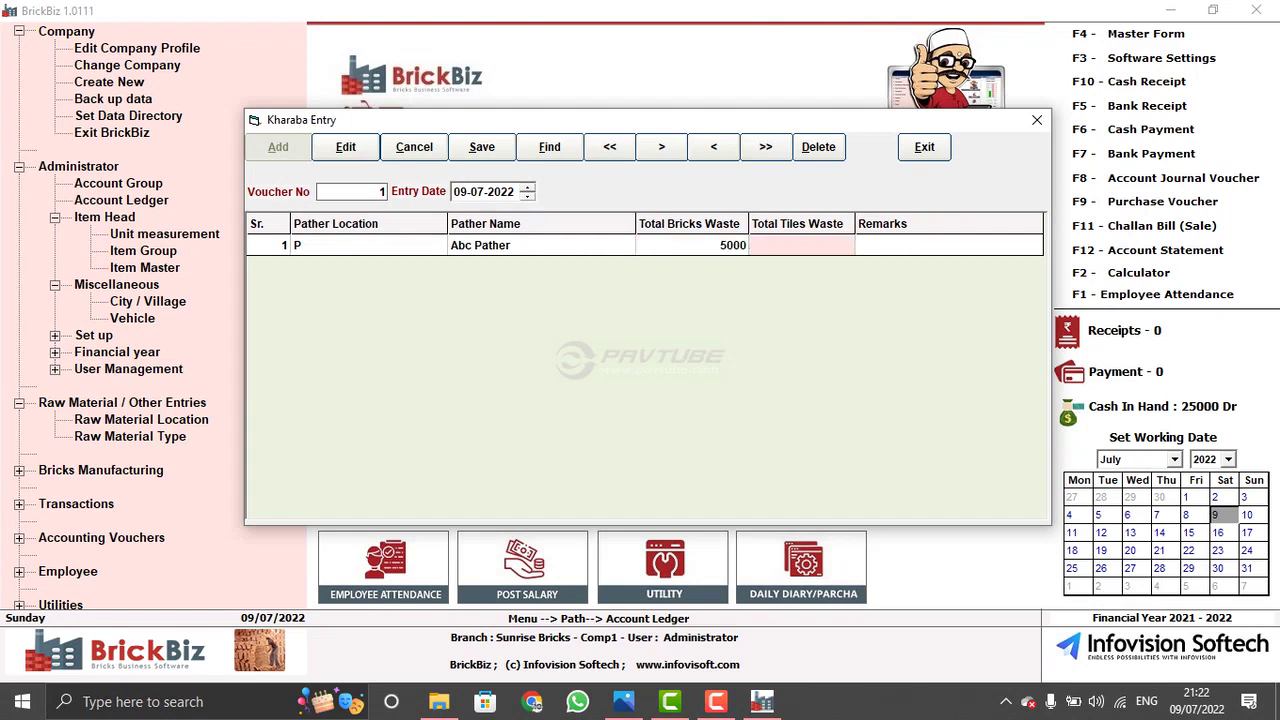
pyautogui.hotkey('alt', 'e')
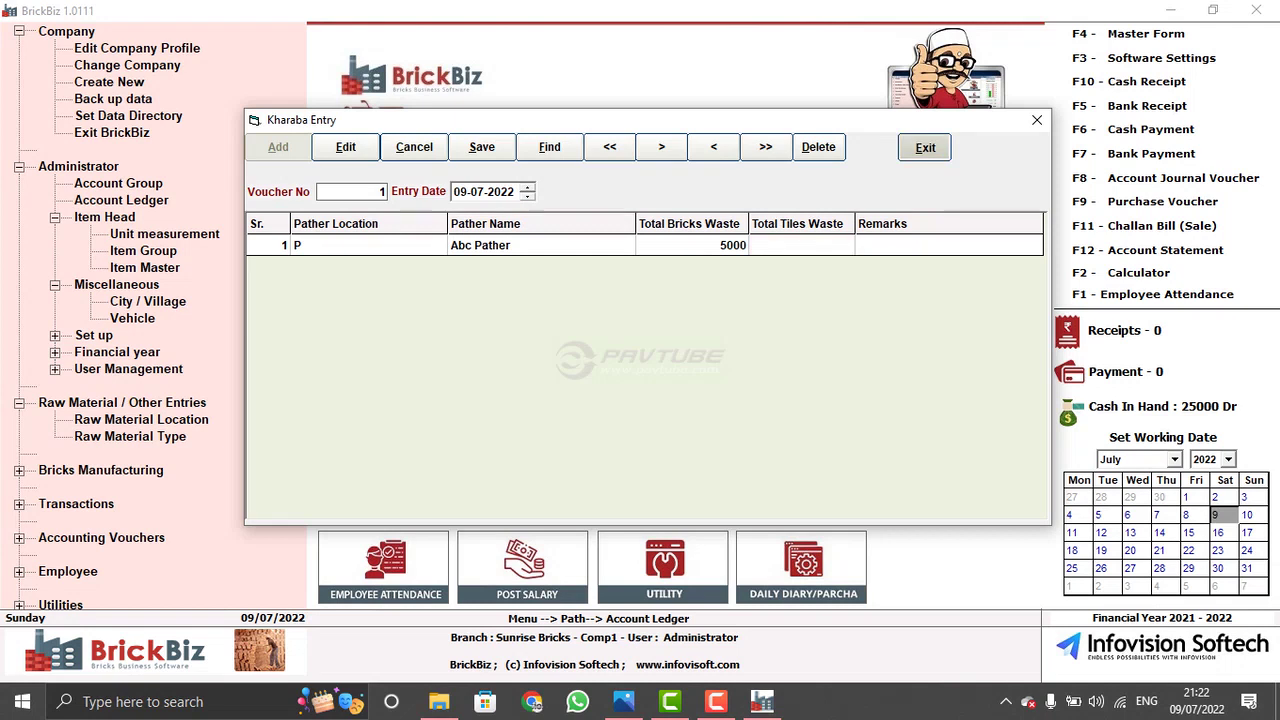
pyautogui.press('Return')
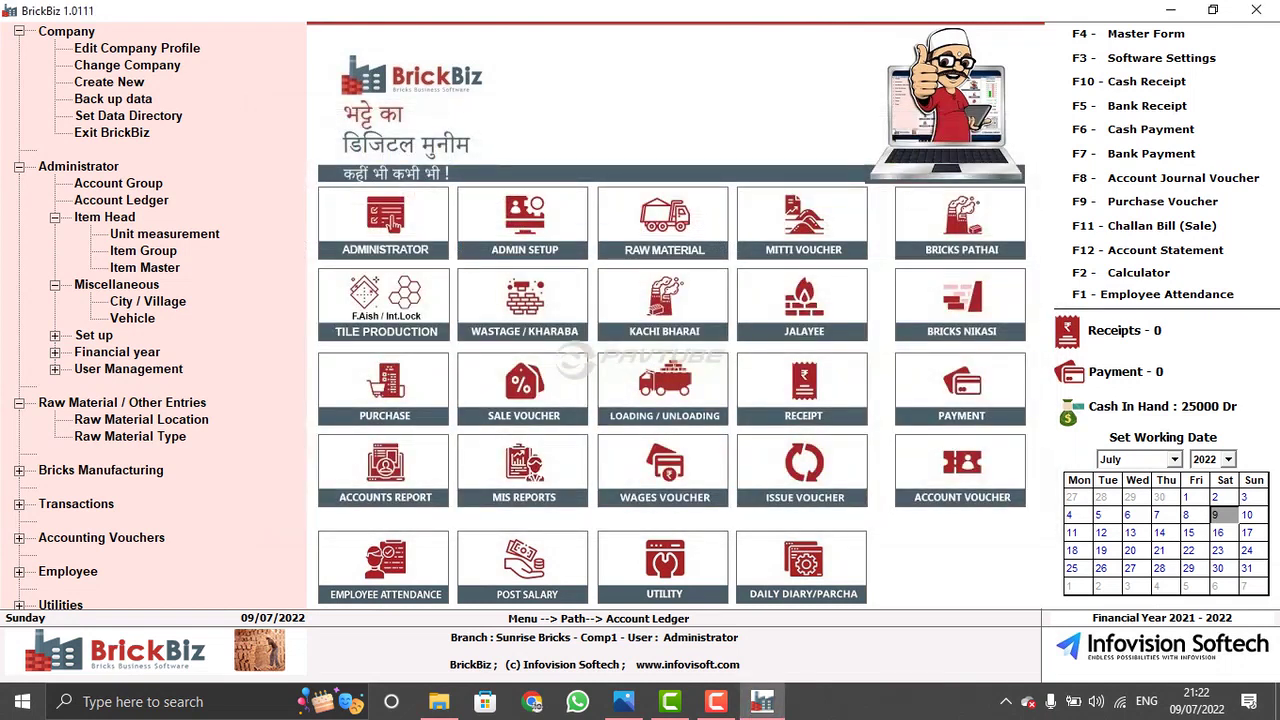
# - Open Kachi Bharai and set loading location P with the second carrier
pyautogui.press('Right')
pyautogui.press('Return')
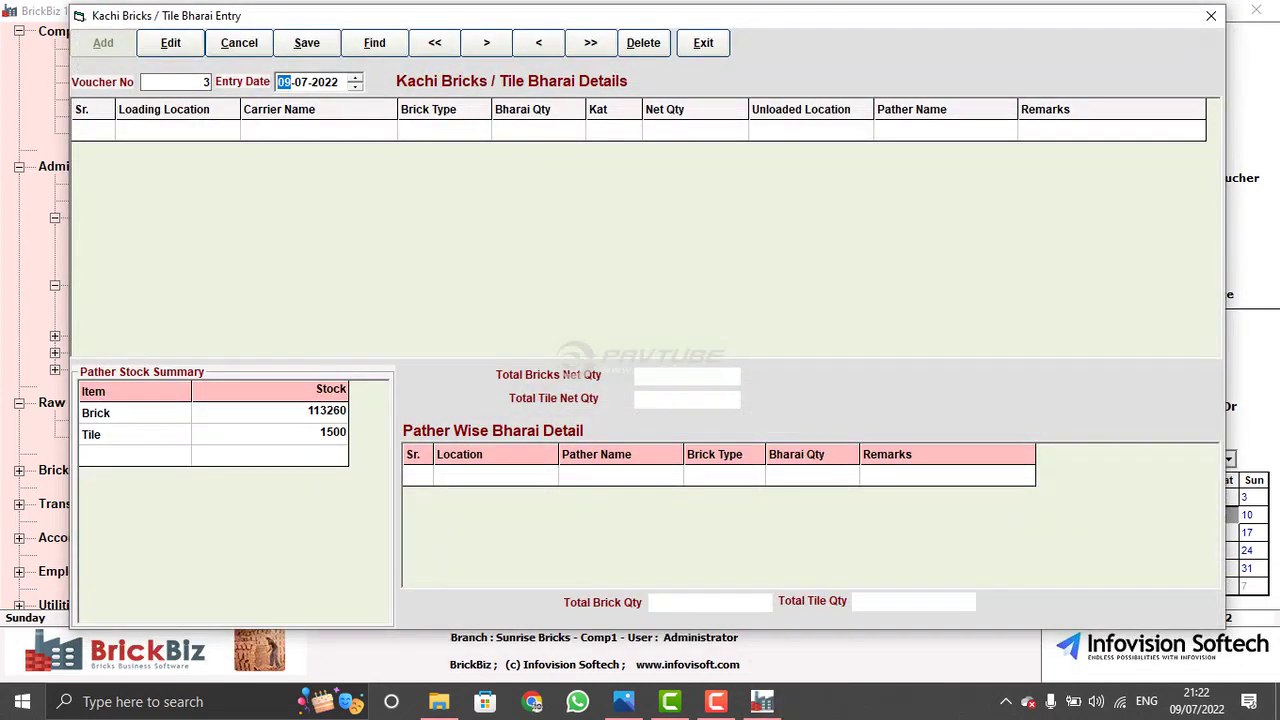
pyautogui.press('Return')
pyautogui.press('Down')
pyautogui.press('Down')
pyautogui.press('Down')
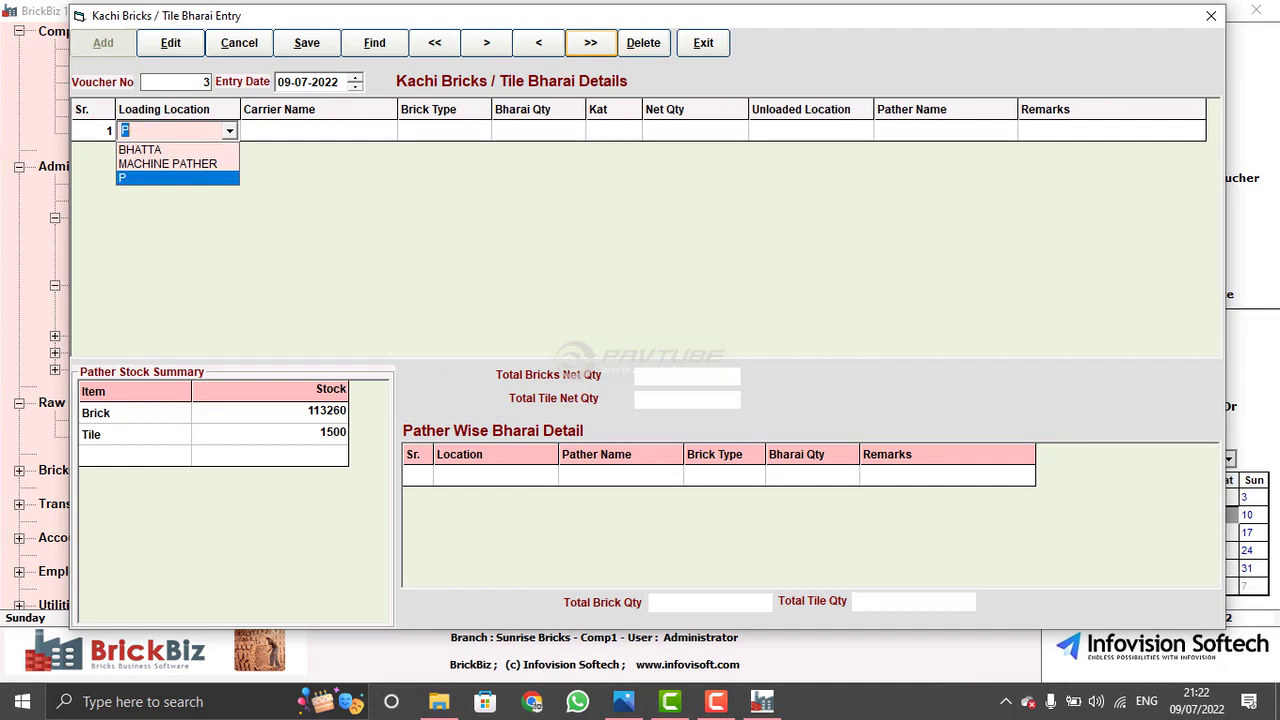
pyautogui.press('Return')
pyautogui.press('Down')
pyautogui.press('Down')
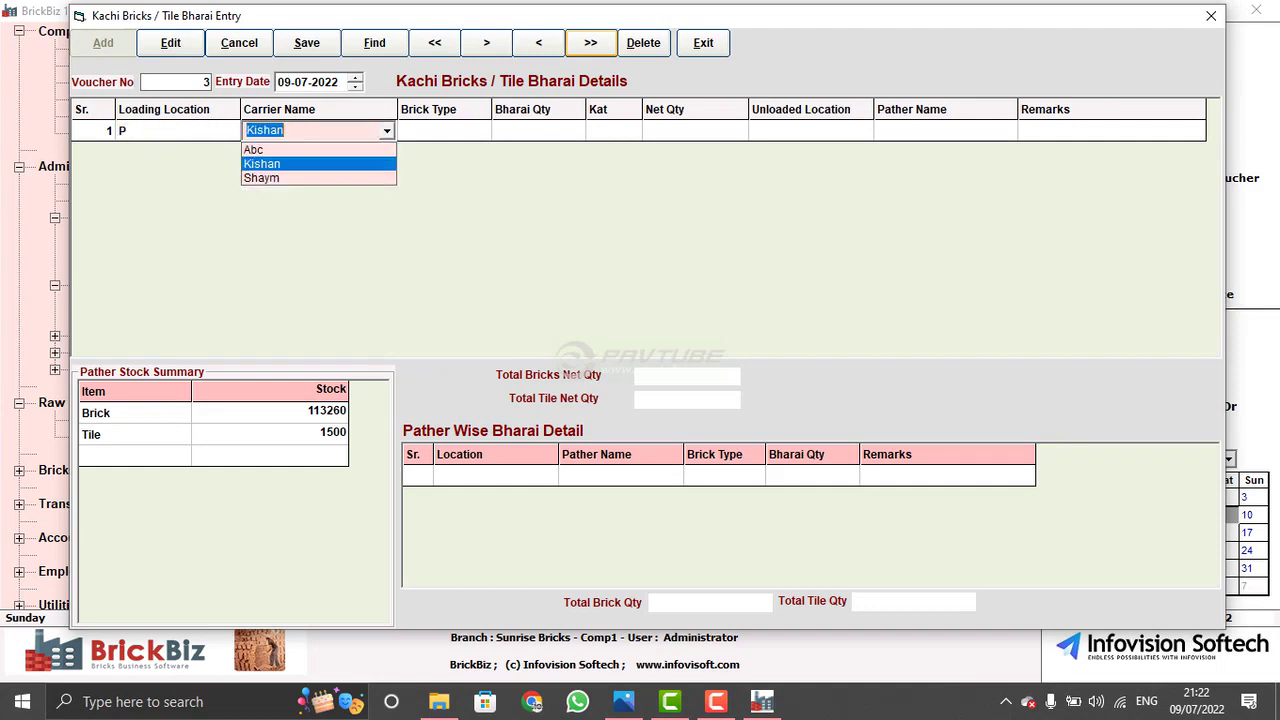
pyautogui.press('Return')
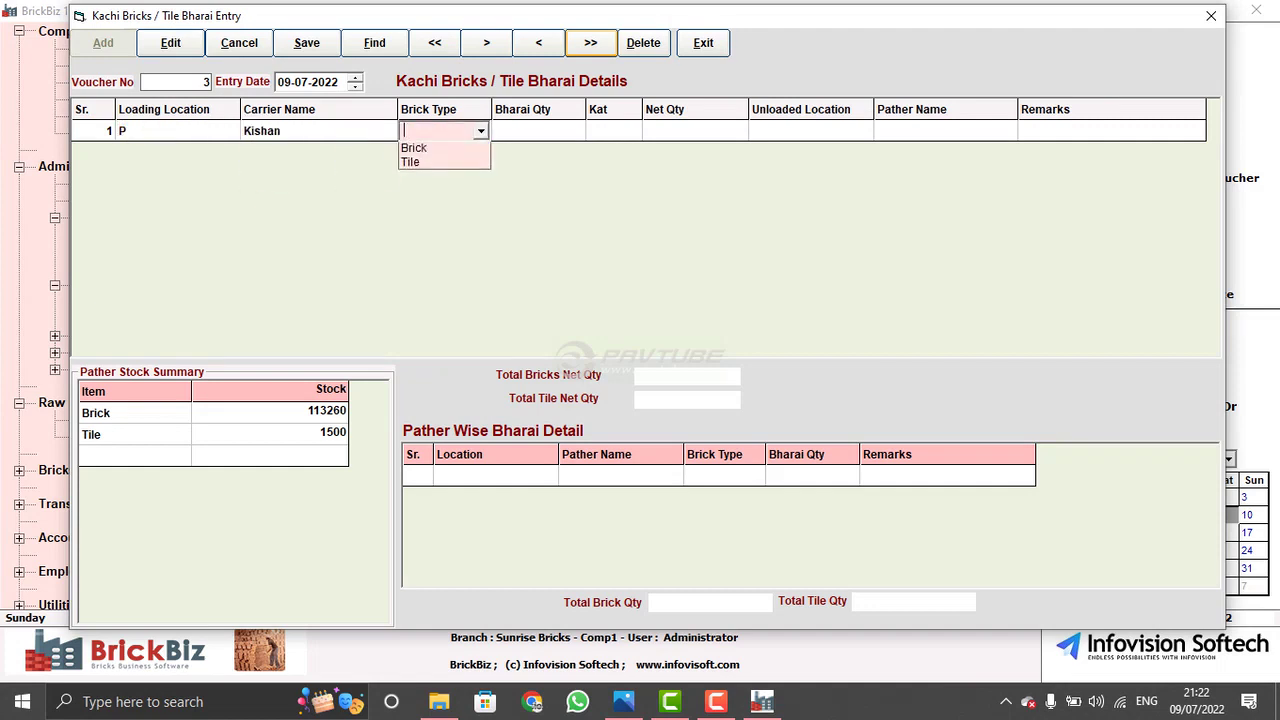
pyautogui.hotkey('shift', 'Tab')
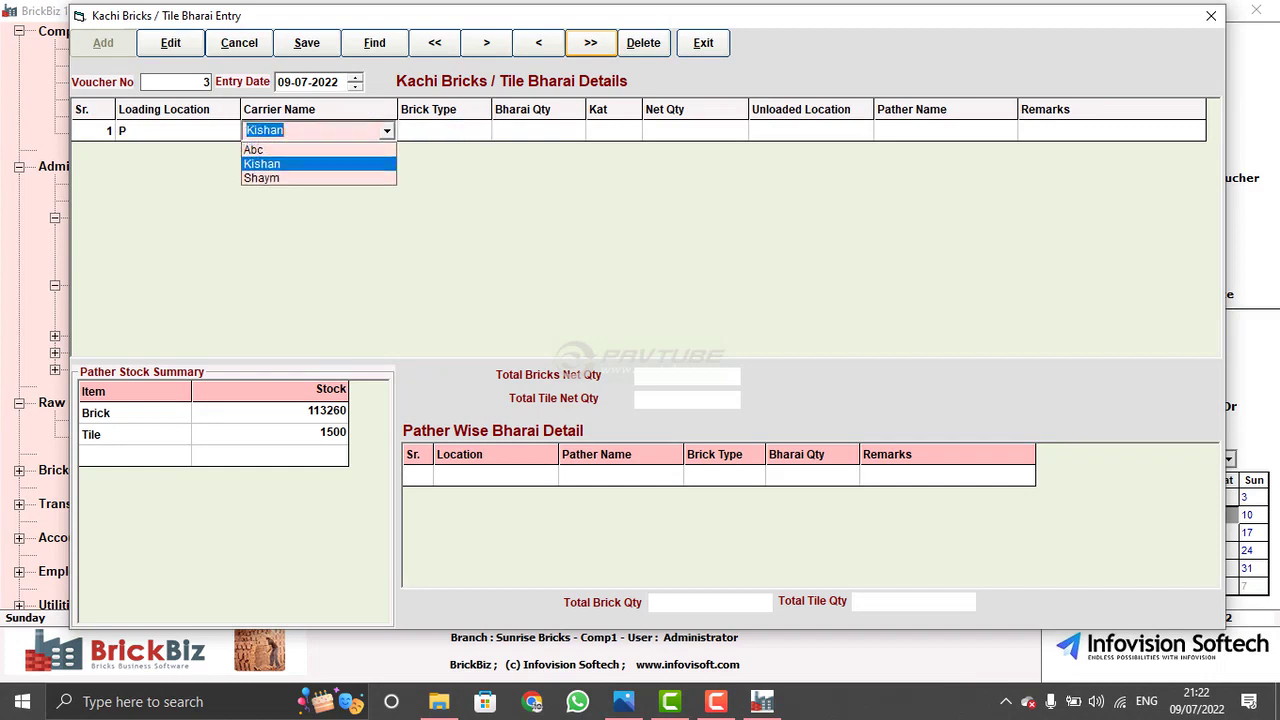
pyautogui.press('Up')
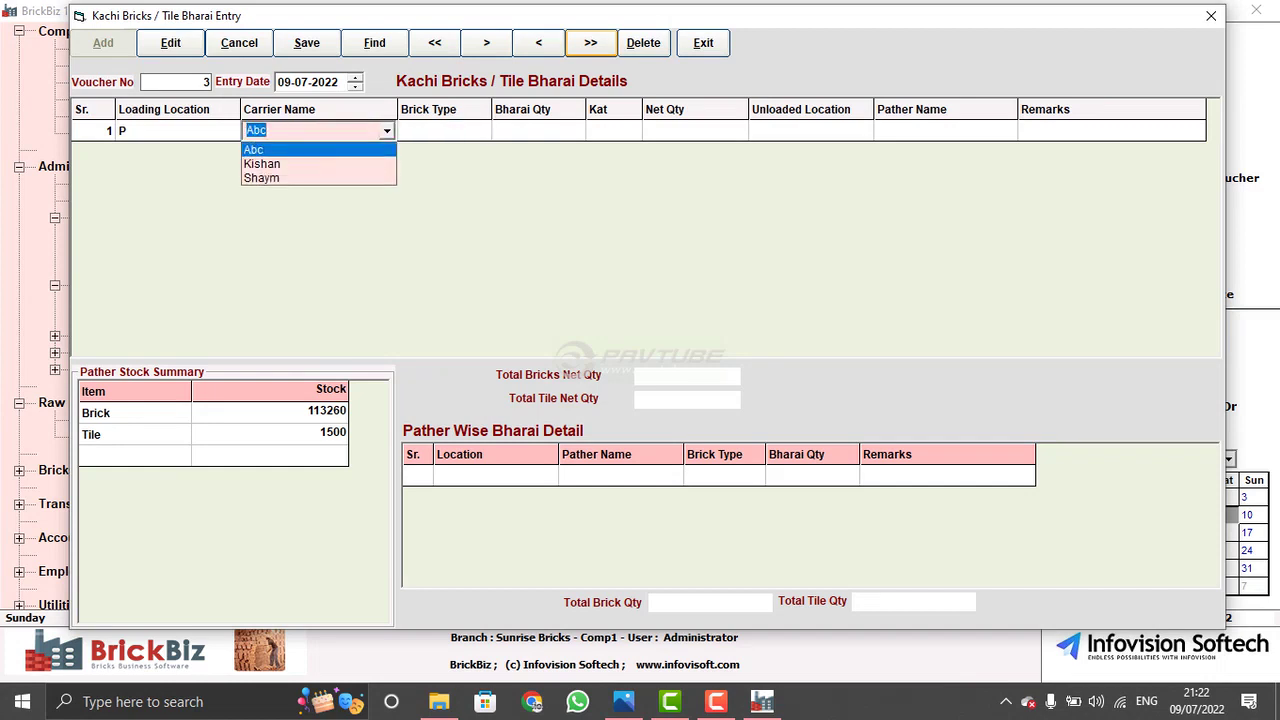
pyautogui.press('Down')
pyautogui.press('Return')
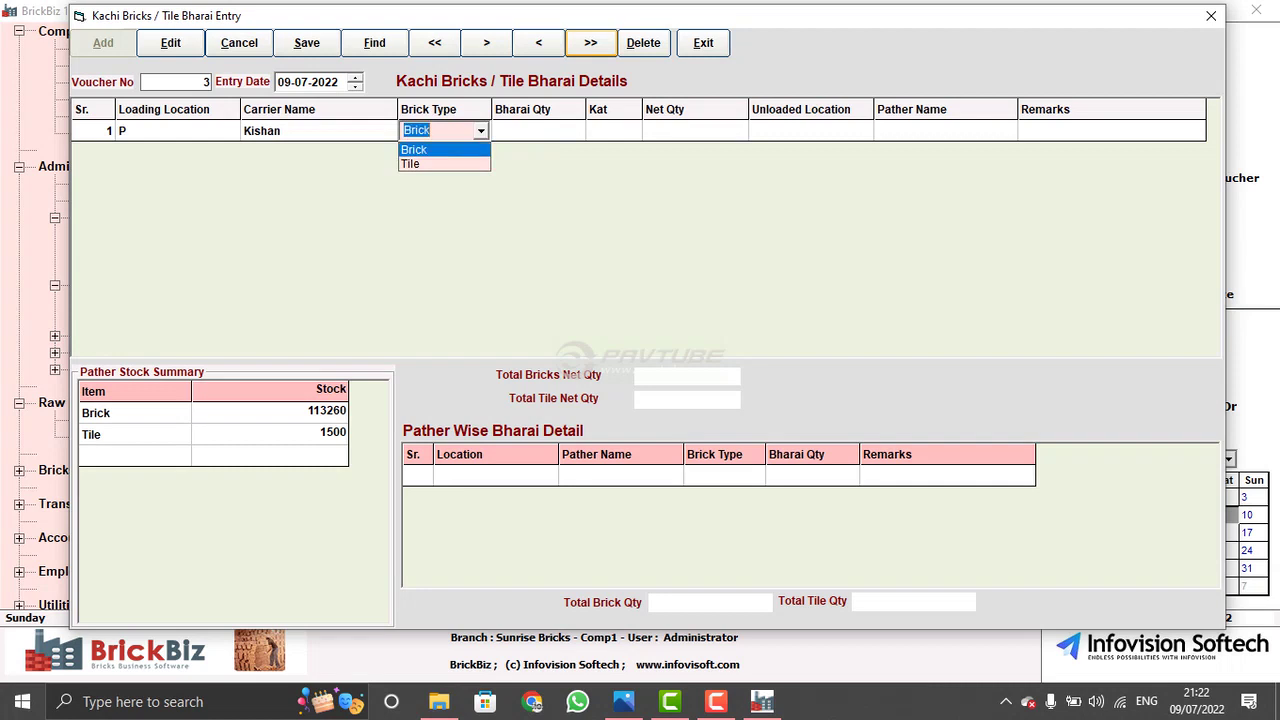
# - Enter Brick, 20000 bharai quantity, kat 0, unloaded at BHATTA, no pather, and close
pyautogui.press('Return')
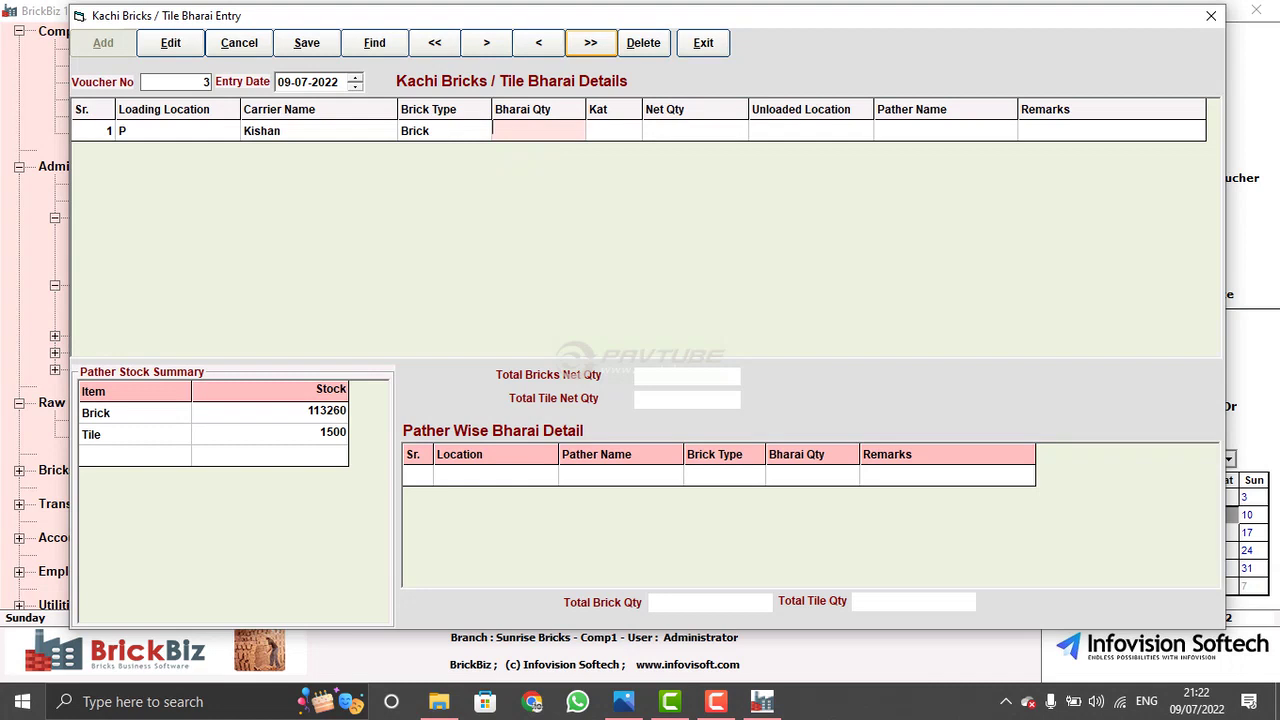
pyautogui.write('20000')
pyautogui.press('Return')
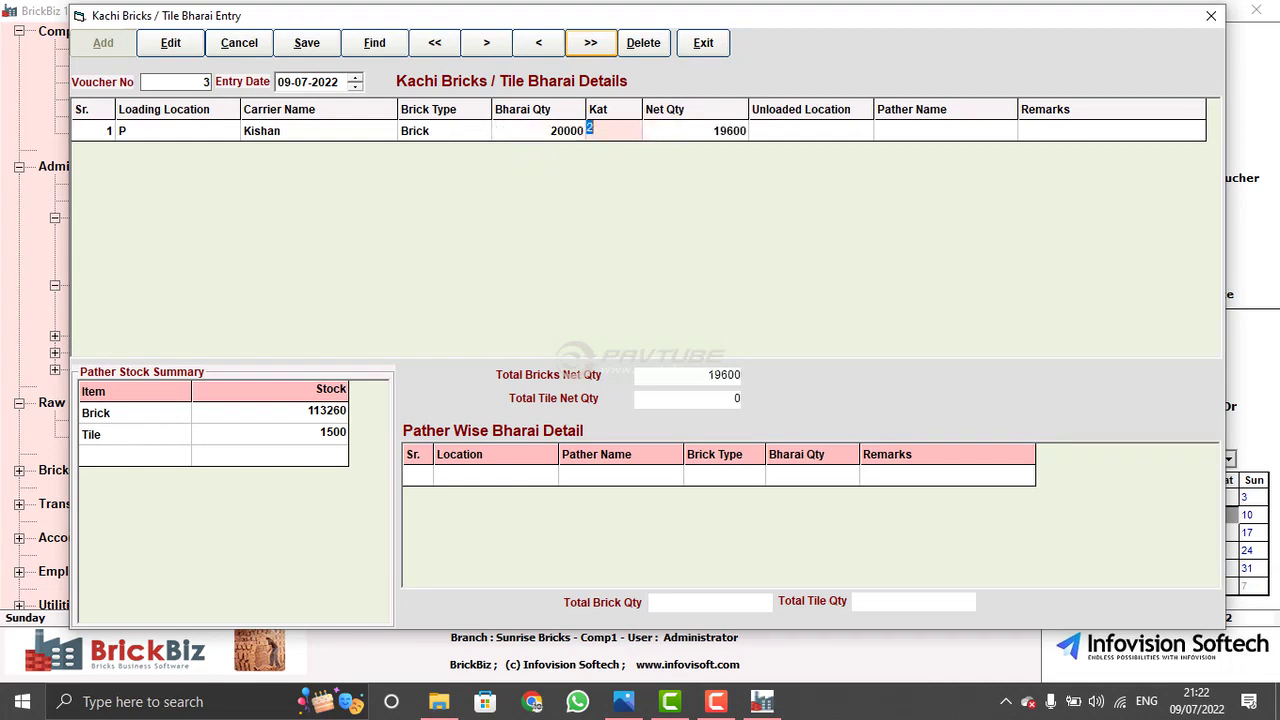
pyautogui.write('0')
pyautogui.press('Return')
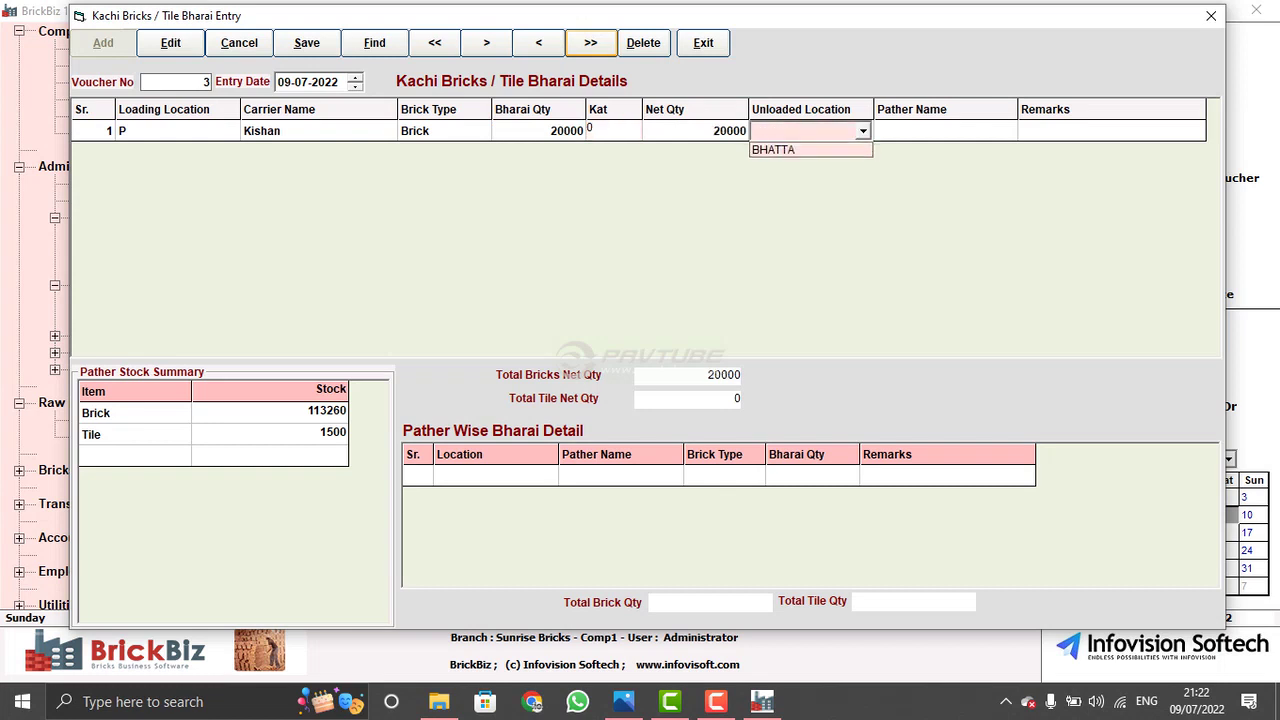
pyautogui.press('Down')
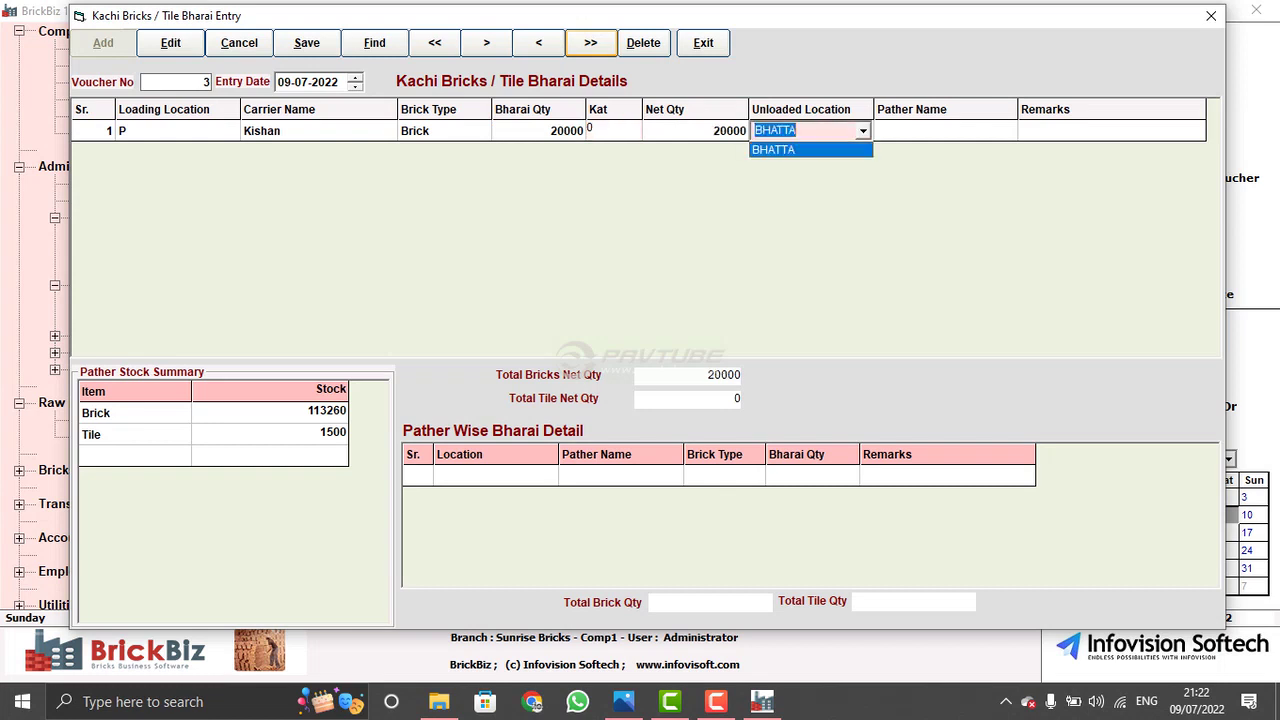
pyautogui.press('Return')
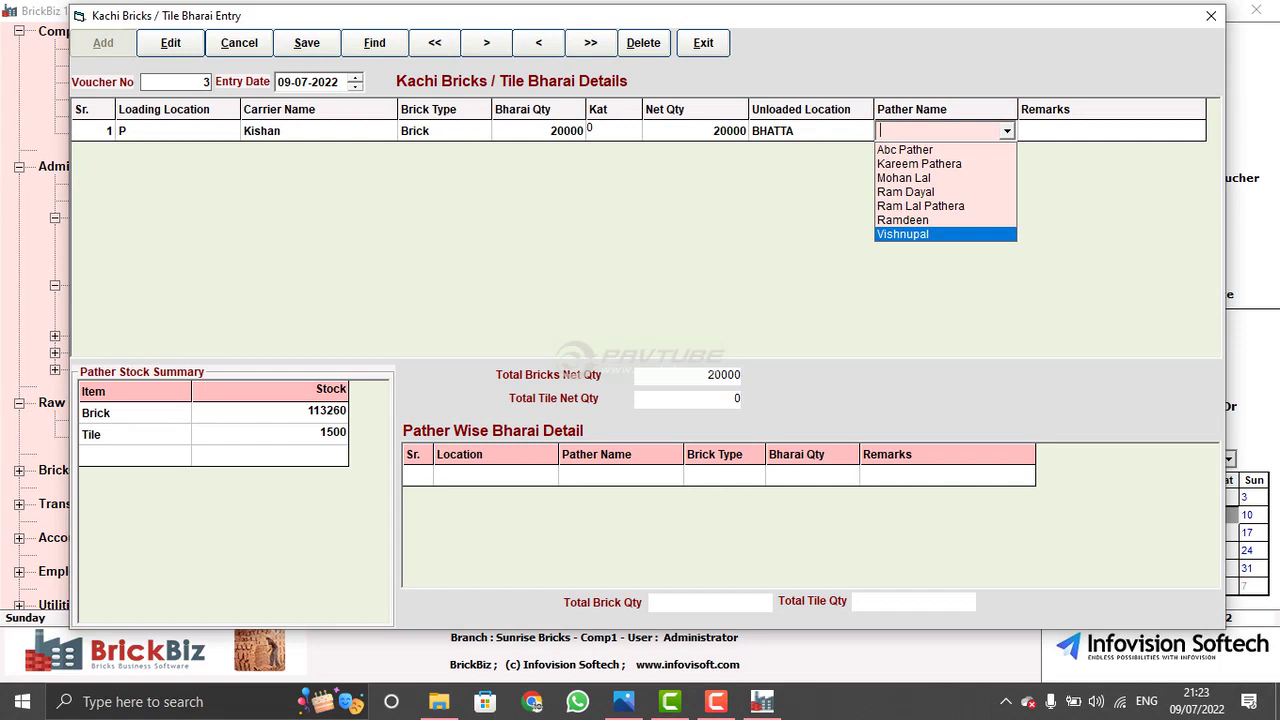
pyautogui.press('Escape')
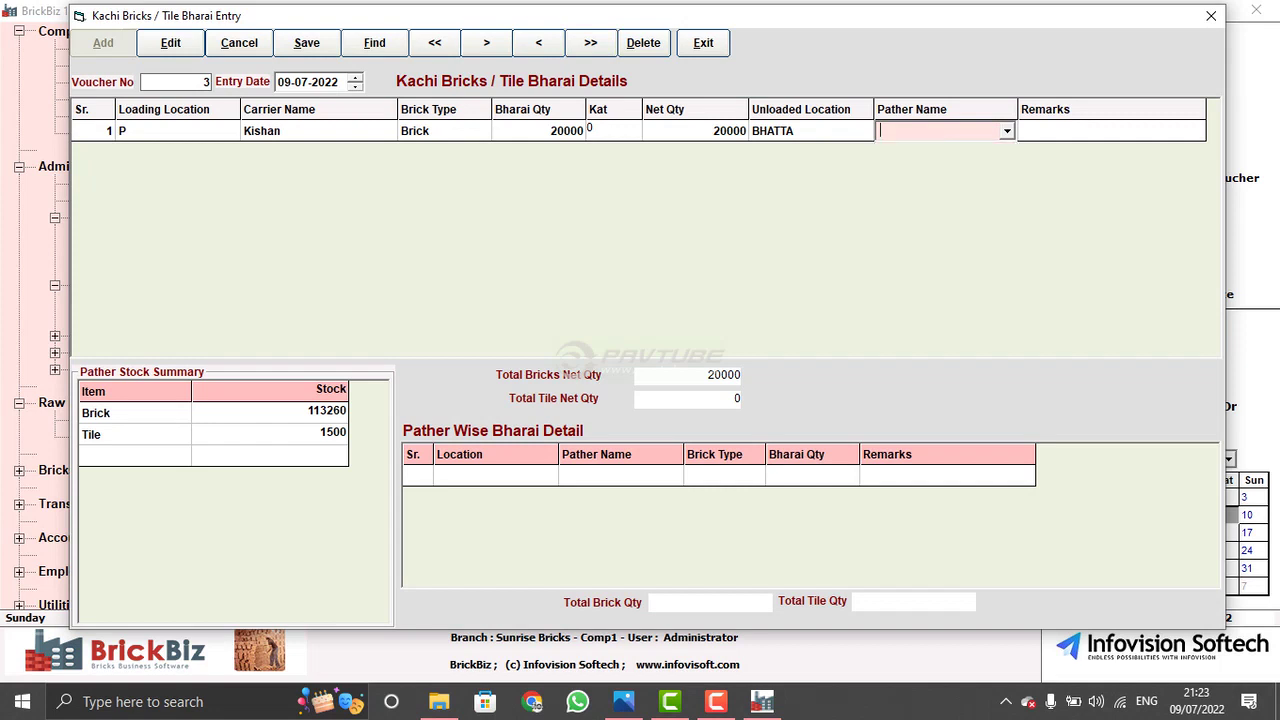
pyautogui.click(270, 433)
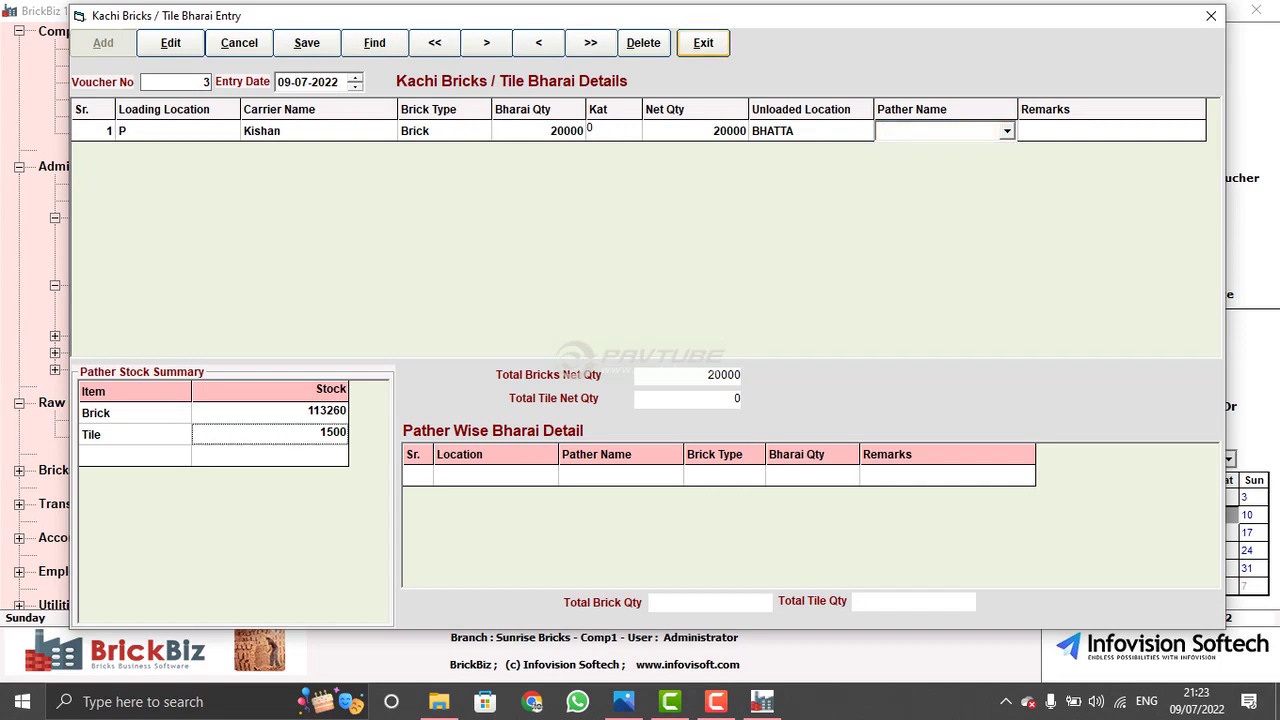
pyautogui.click(703, 42)
pyautogui.click(955, 296)
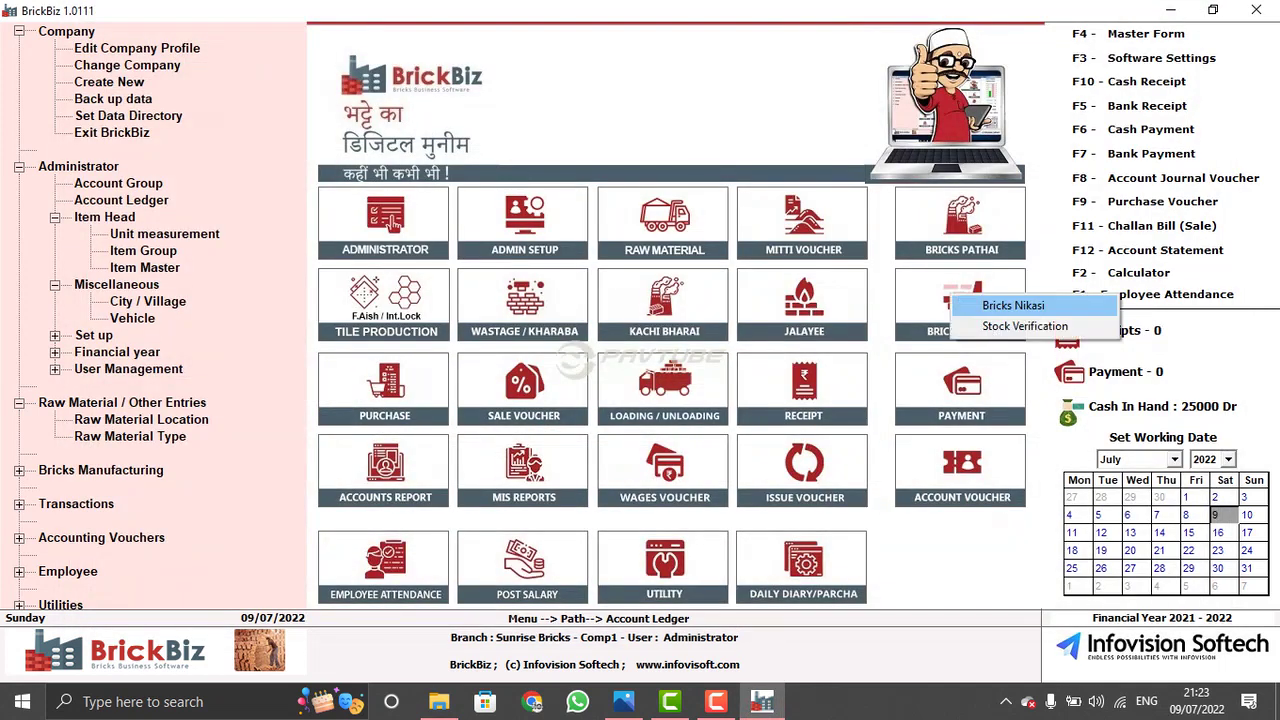
# - Fill nikasi voucher 4 with LINE 1, All labour, Brick, 1 line and quantity 3500
pyautogui.click(1012, 303)
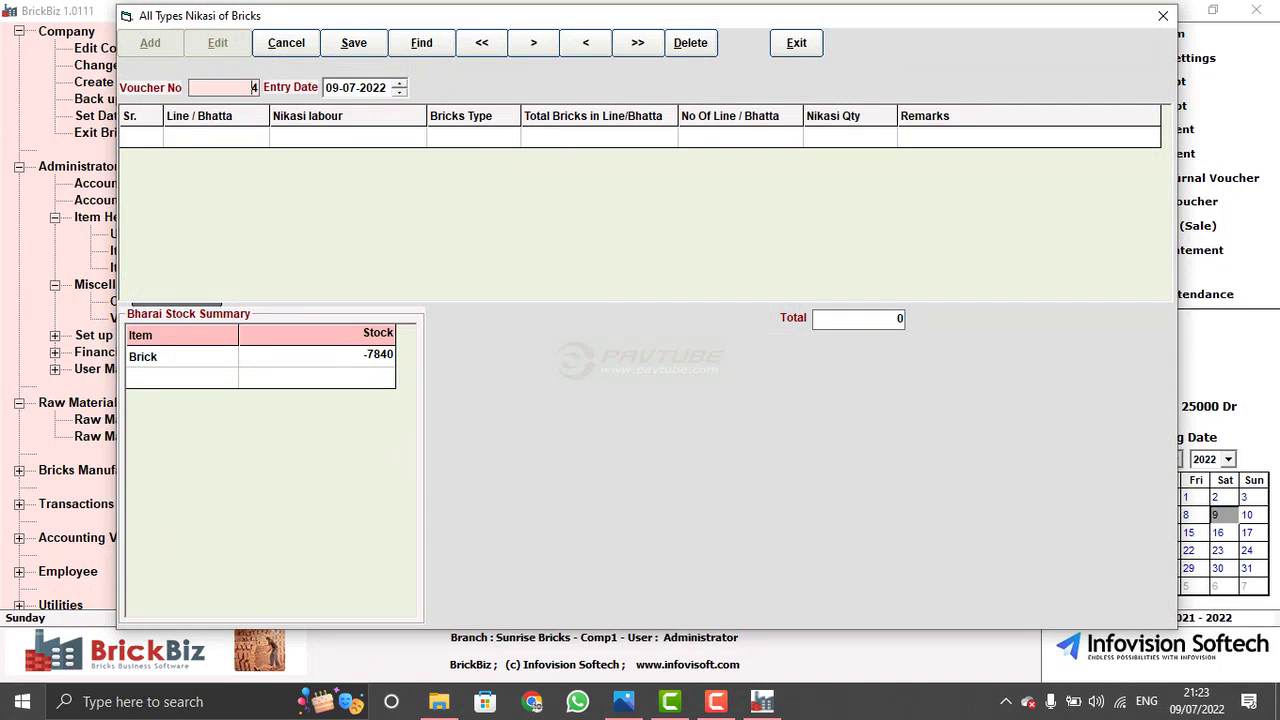
pyautogui.click(331, 87)
pyautogui.press('Return')
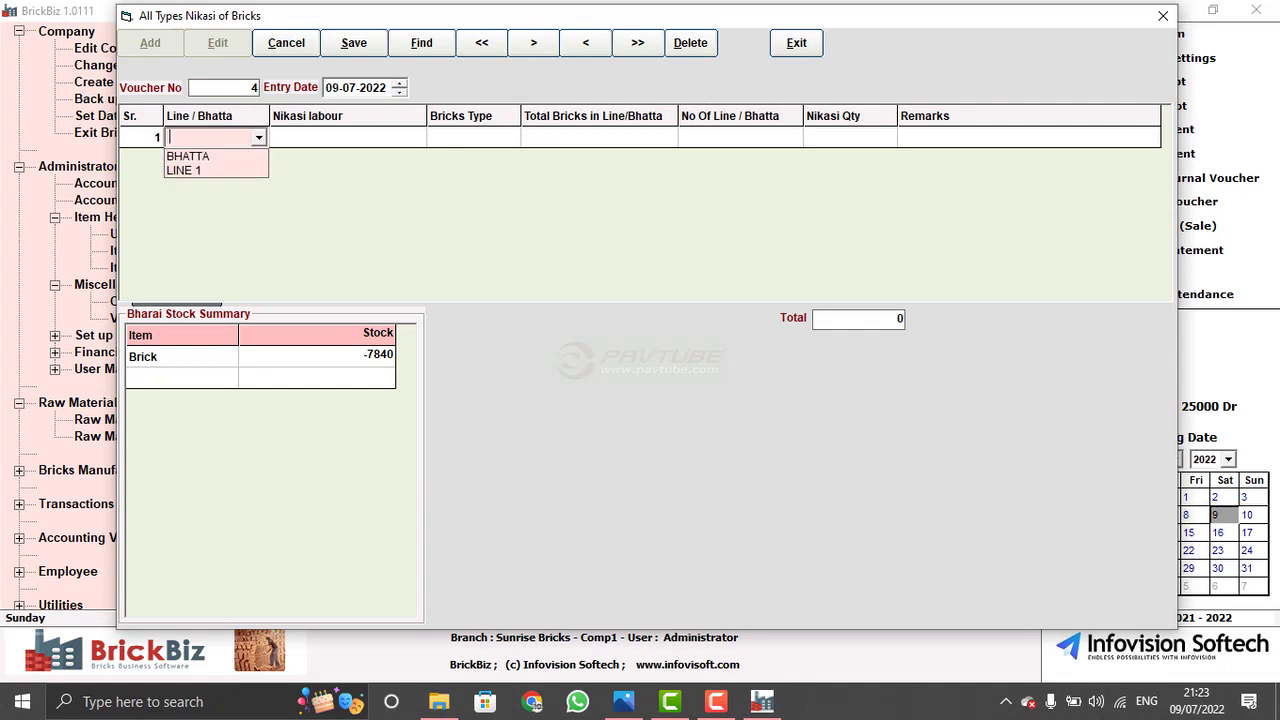
pyautogui.press('Down')
pyautogui.press('Down')
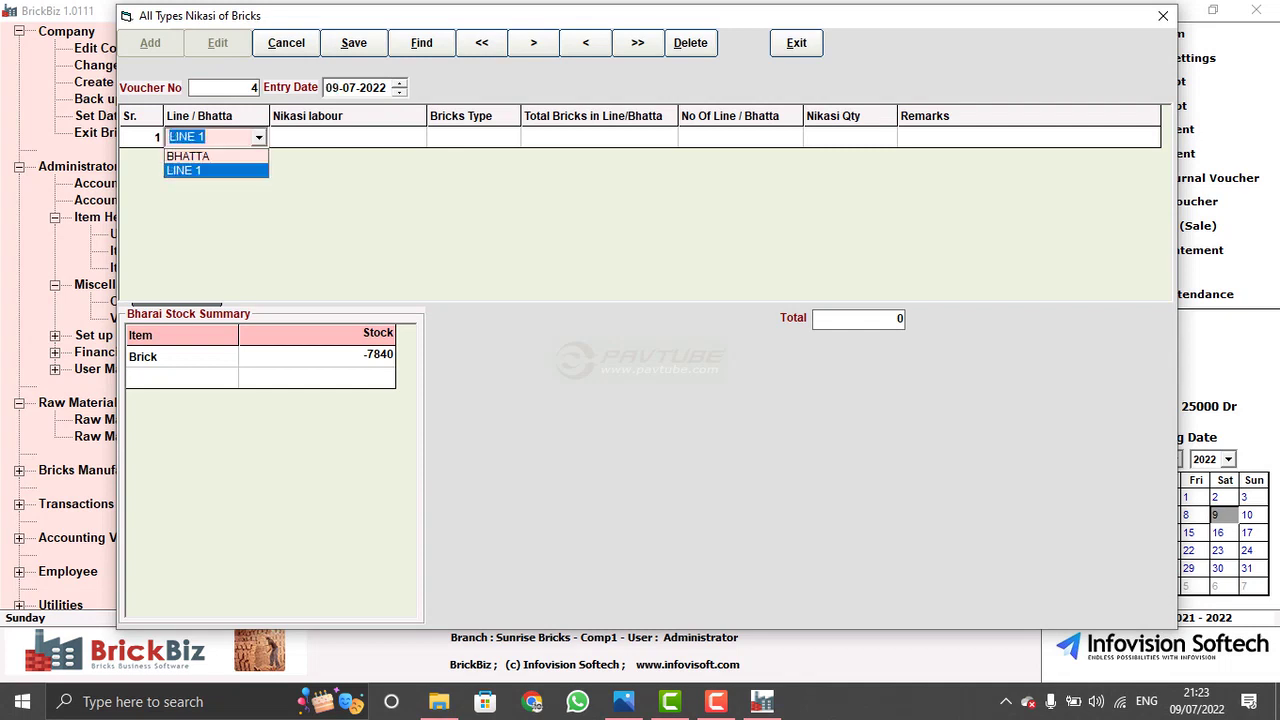
pyautogui.press('Return')
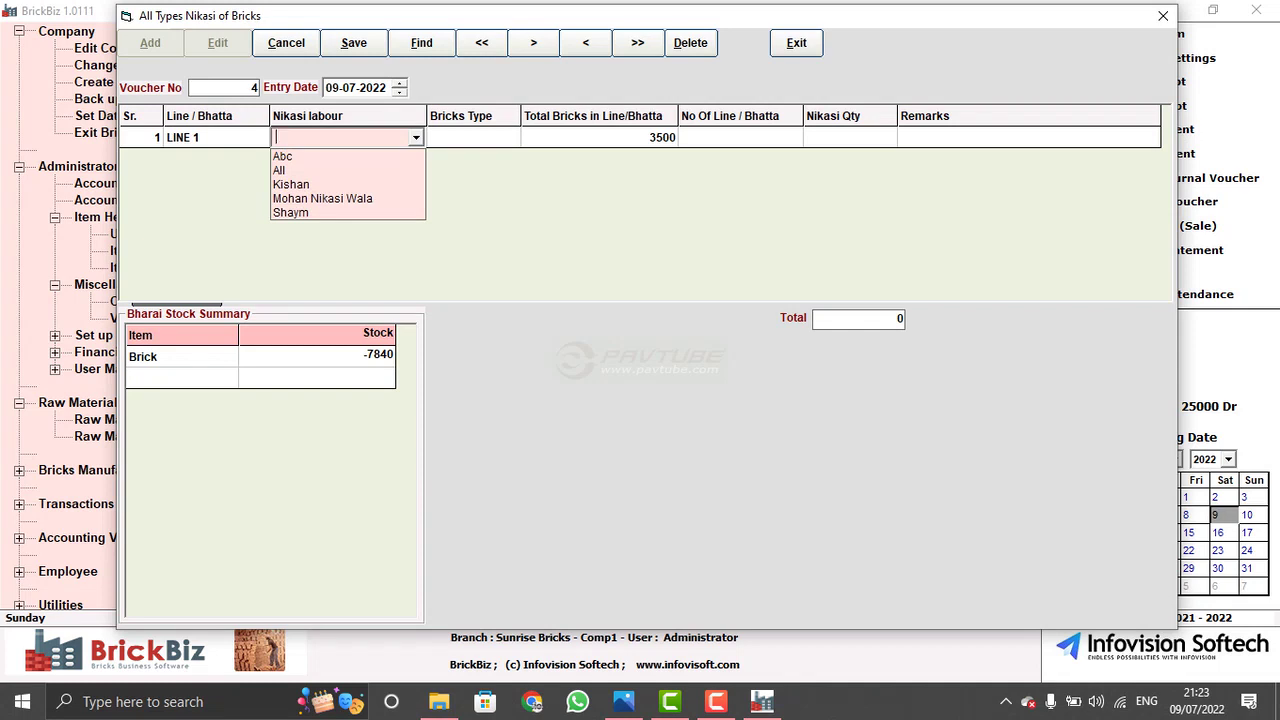
pyautogui.press('Down')
pyautogui.press('Down')
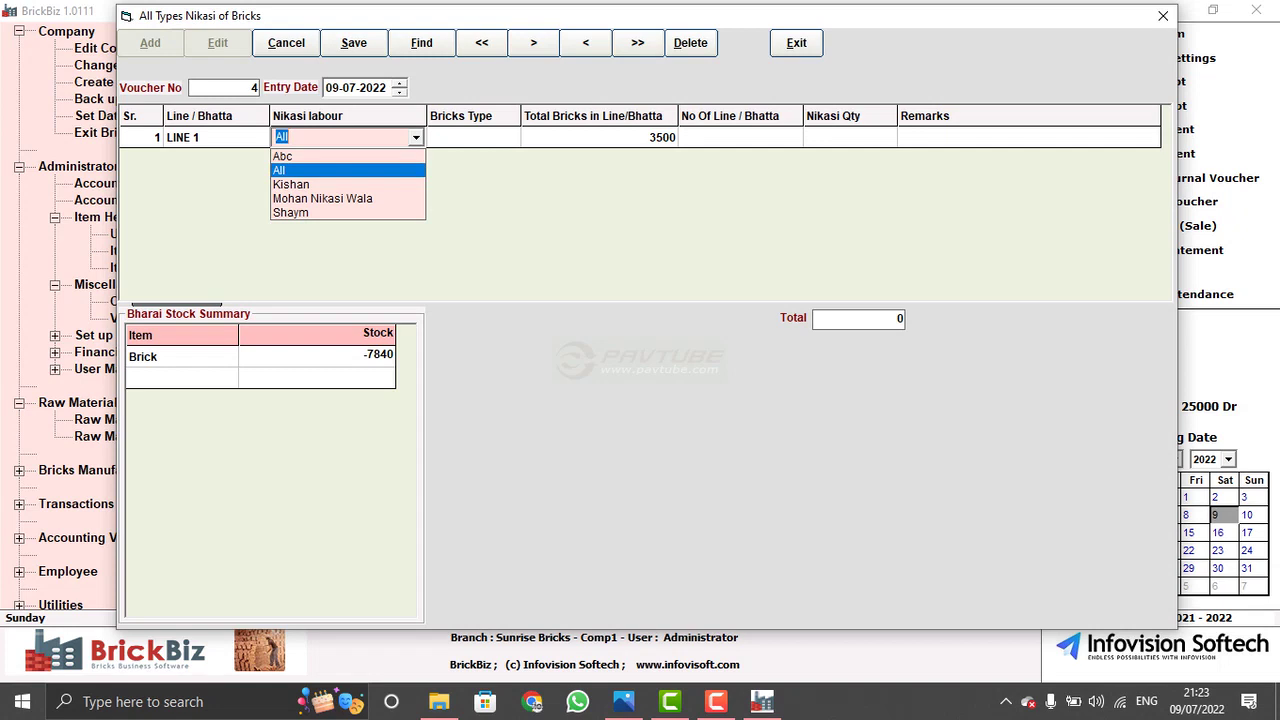
pyautogui.press('Return')
pyautogui.press('Down')
pyautogui.press('Return')
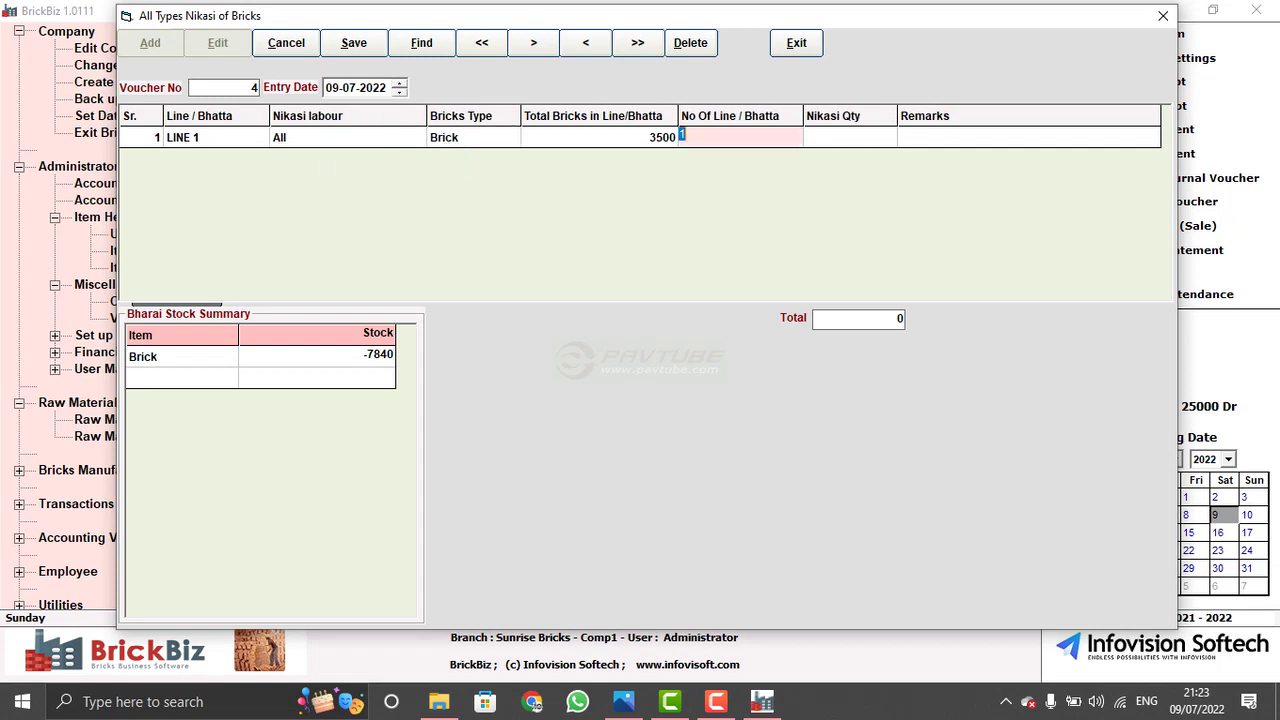
pyautogui.press('Return')
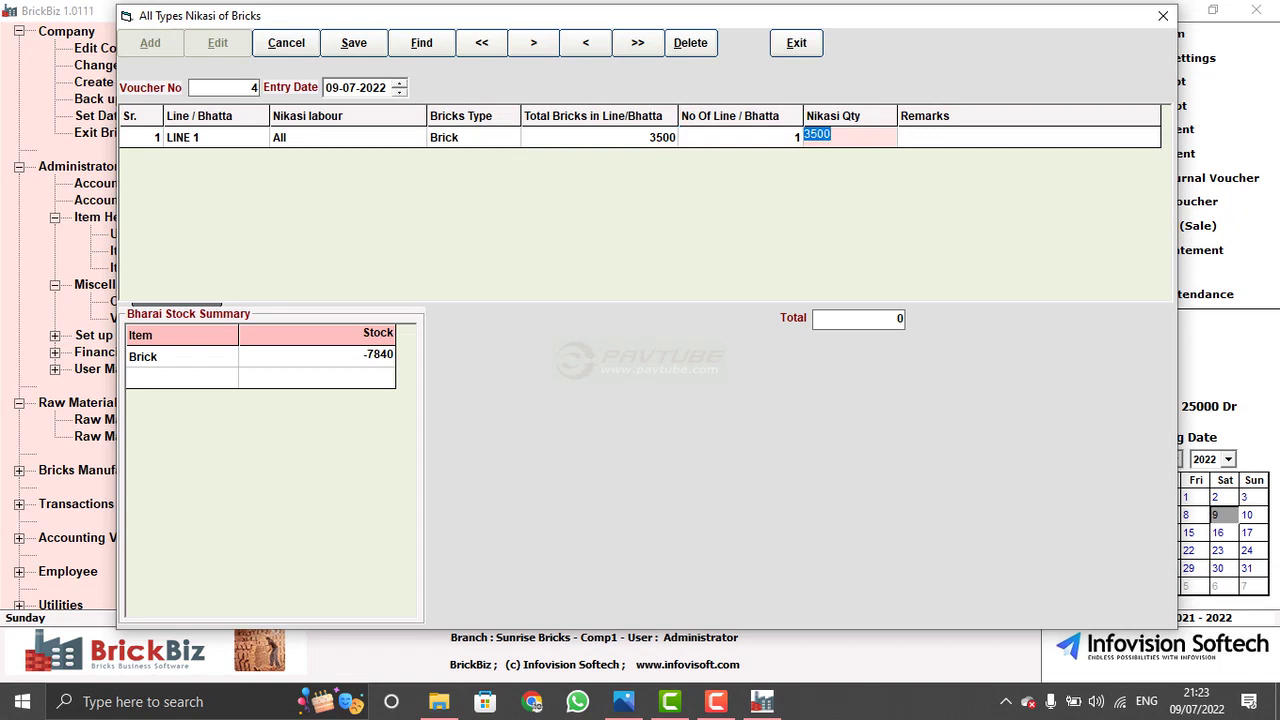
pyautogui.press('Return')
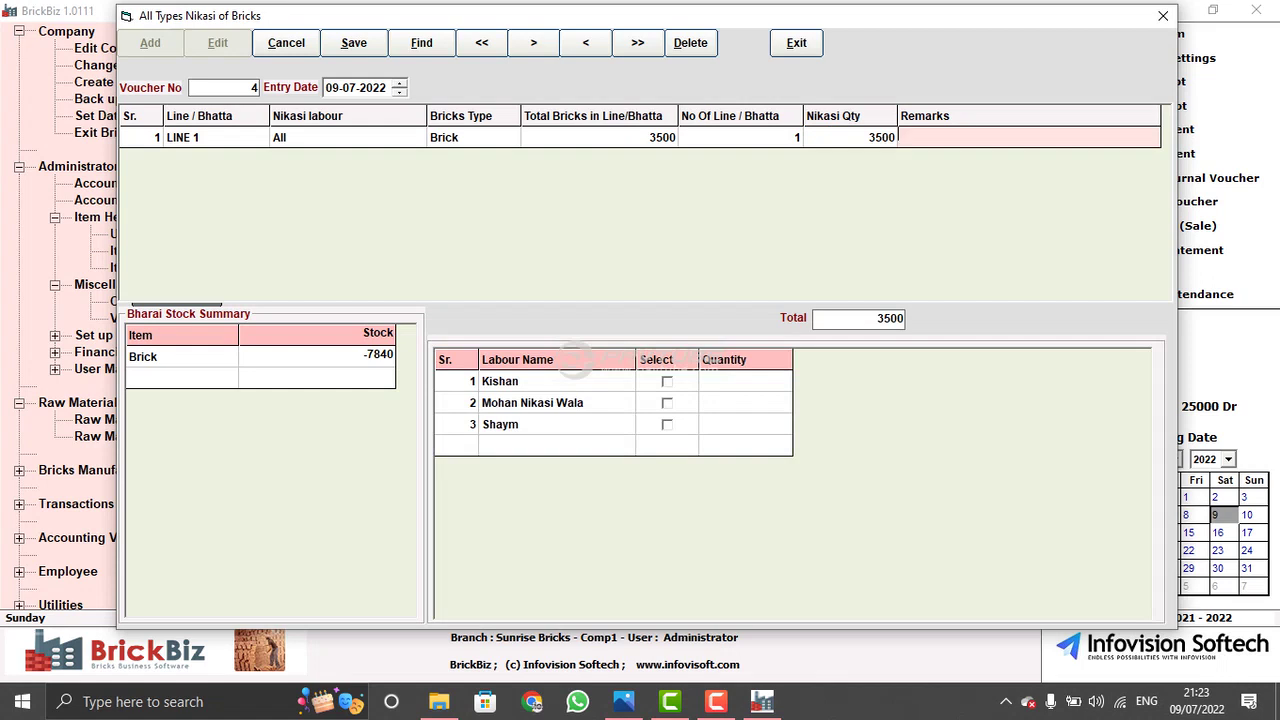
# - Split the 3500 bricks among three labourers at 1166.67 each and exit
pyautogui.click(667, 381)
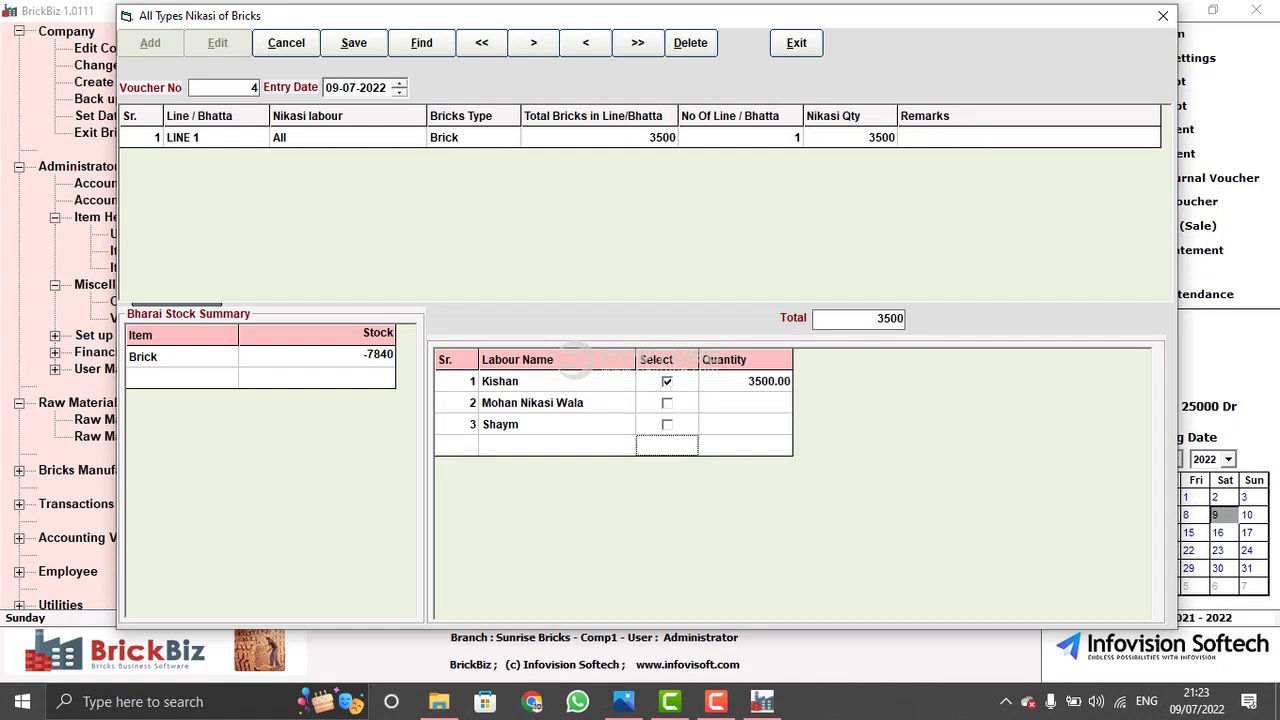
pyautogui.click(667, 402)
pyautogui.click(667, 424)
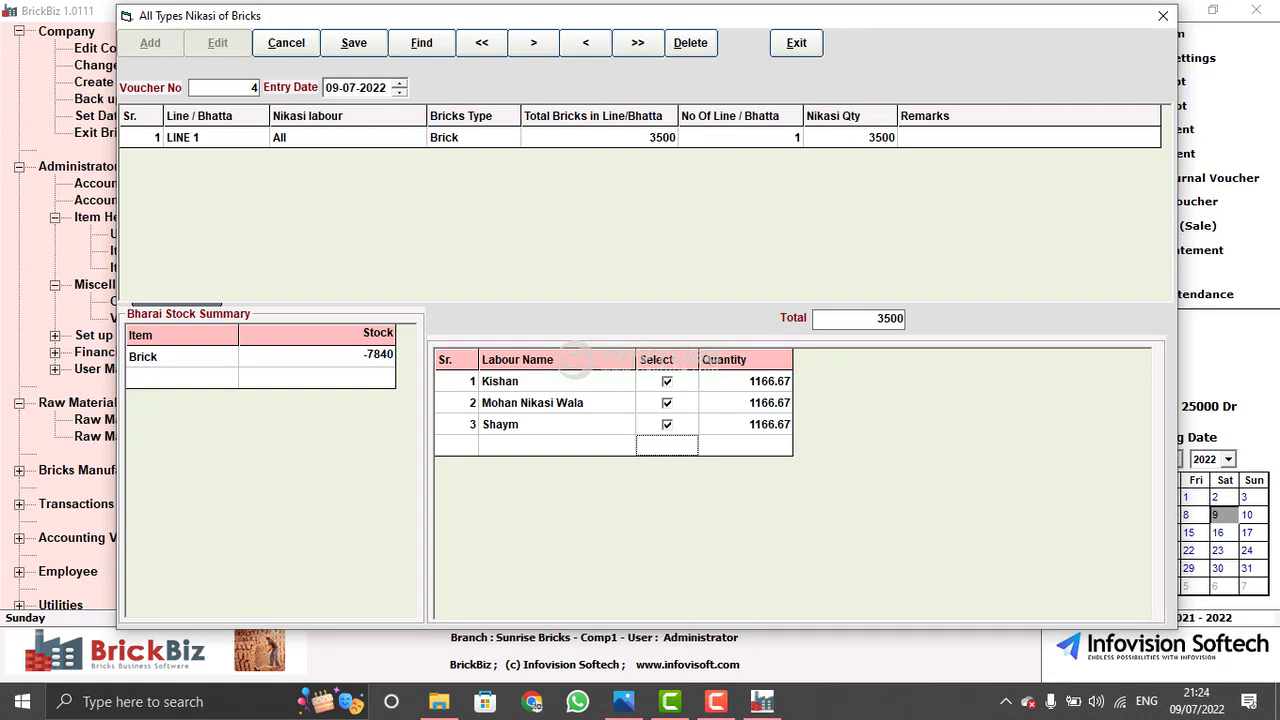
pyautogui.hotkey('alt', 'e')
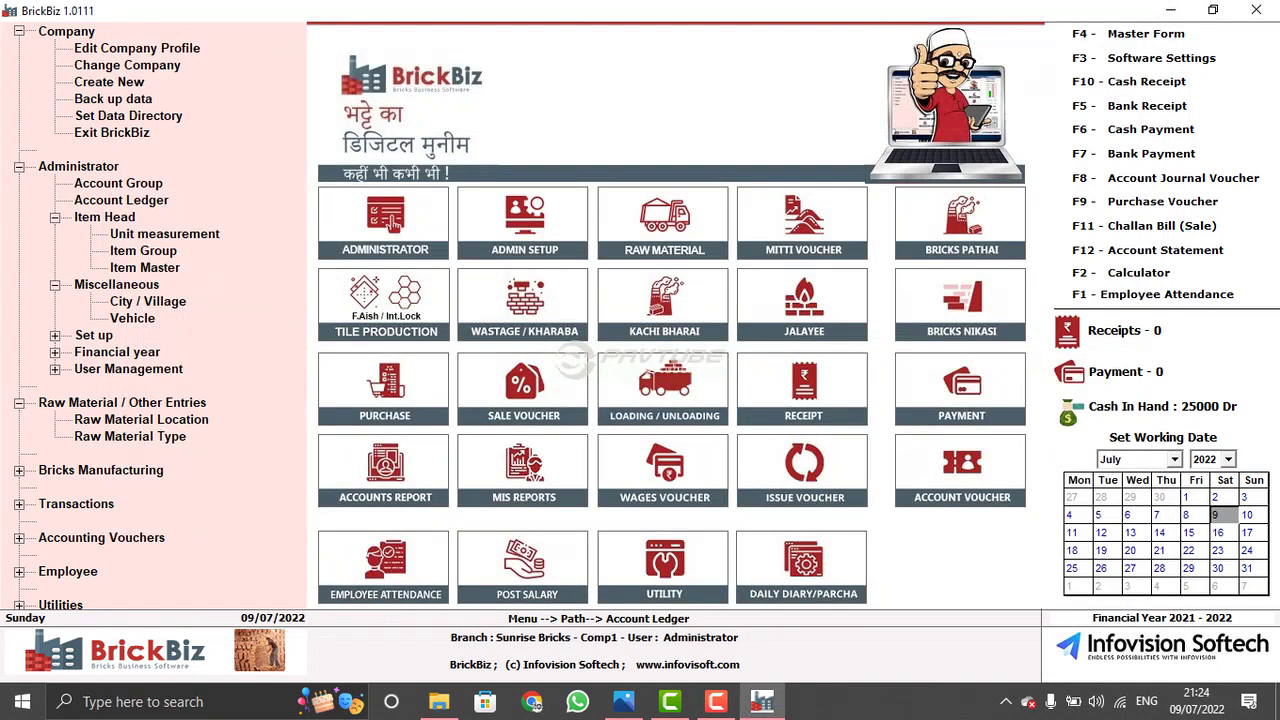
pyautogui.click(982, 308)
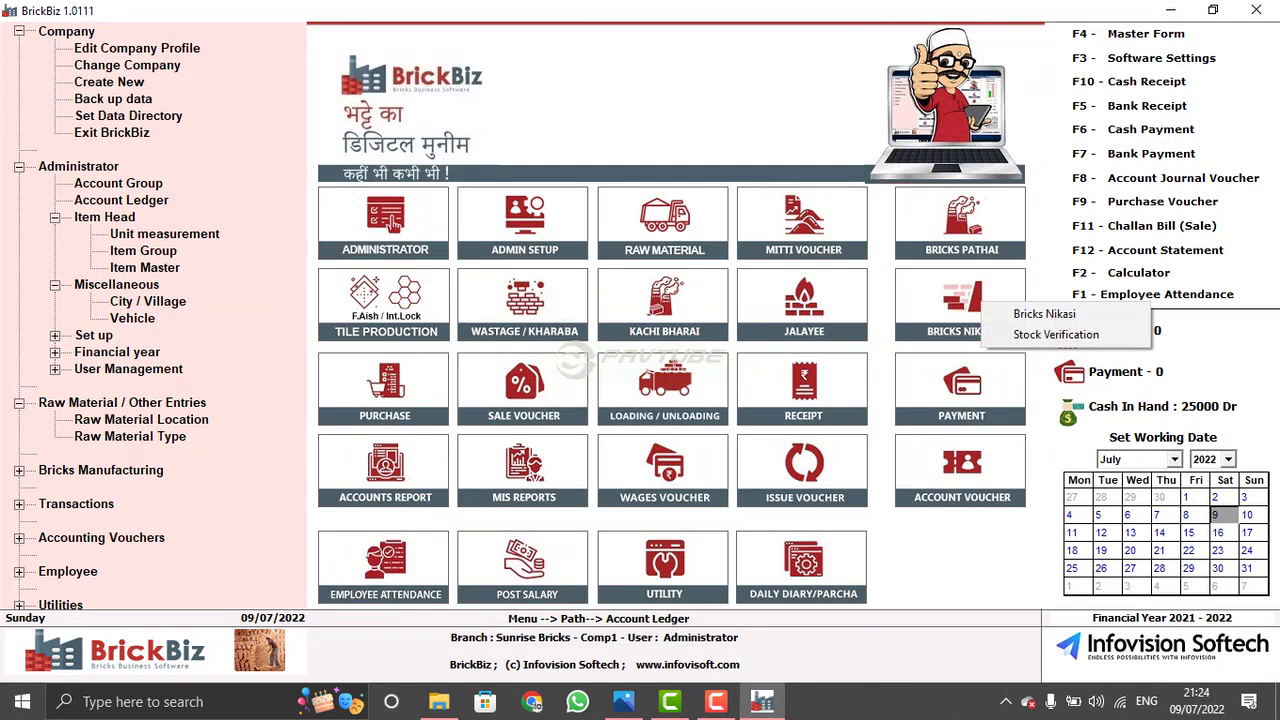
pyautogui.press('Return')
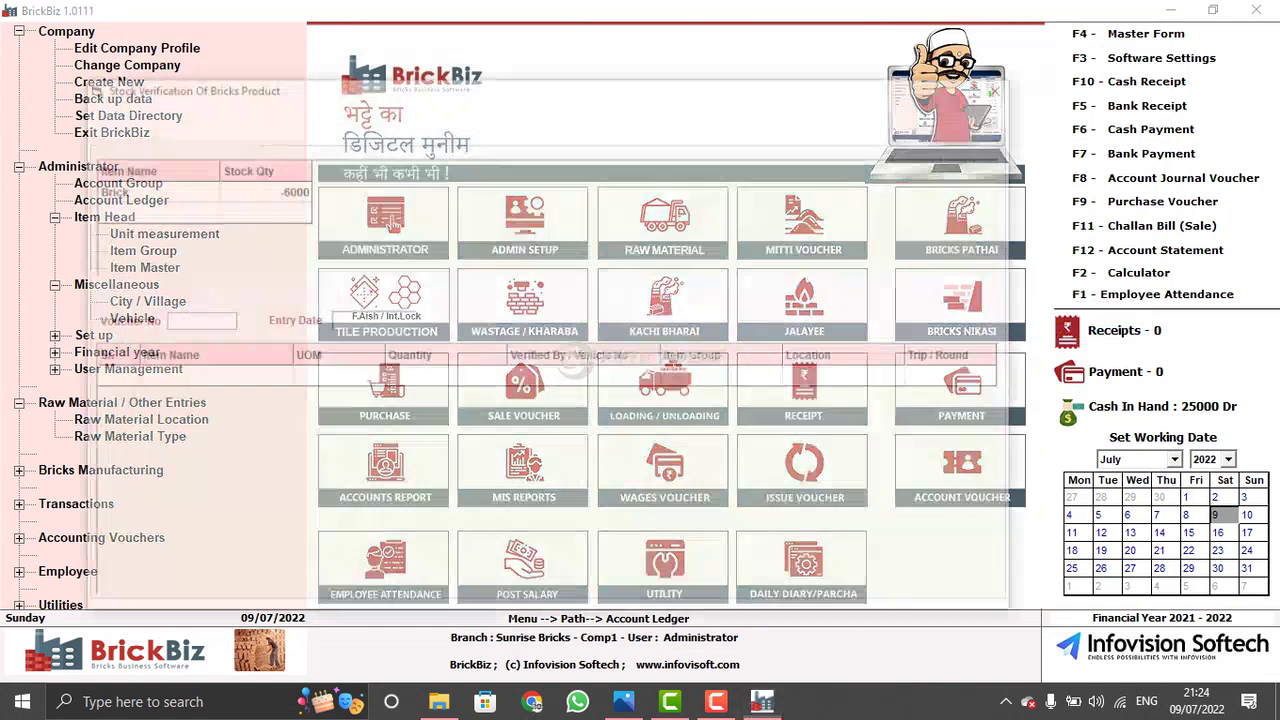
pyautogui.click(700, 87)
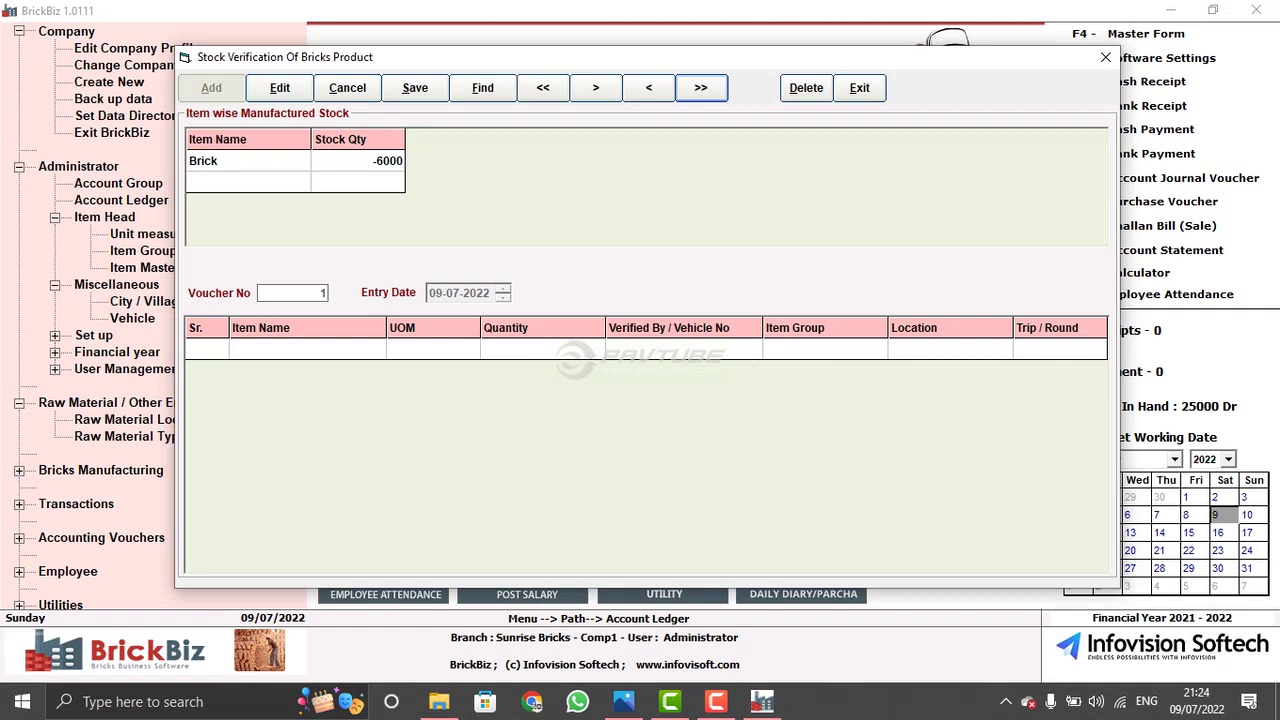
pyautogui.click(279, 87)
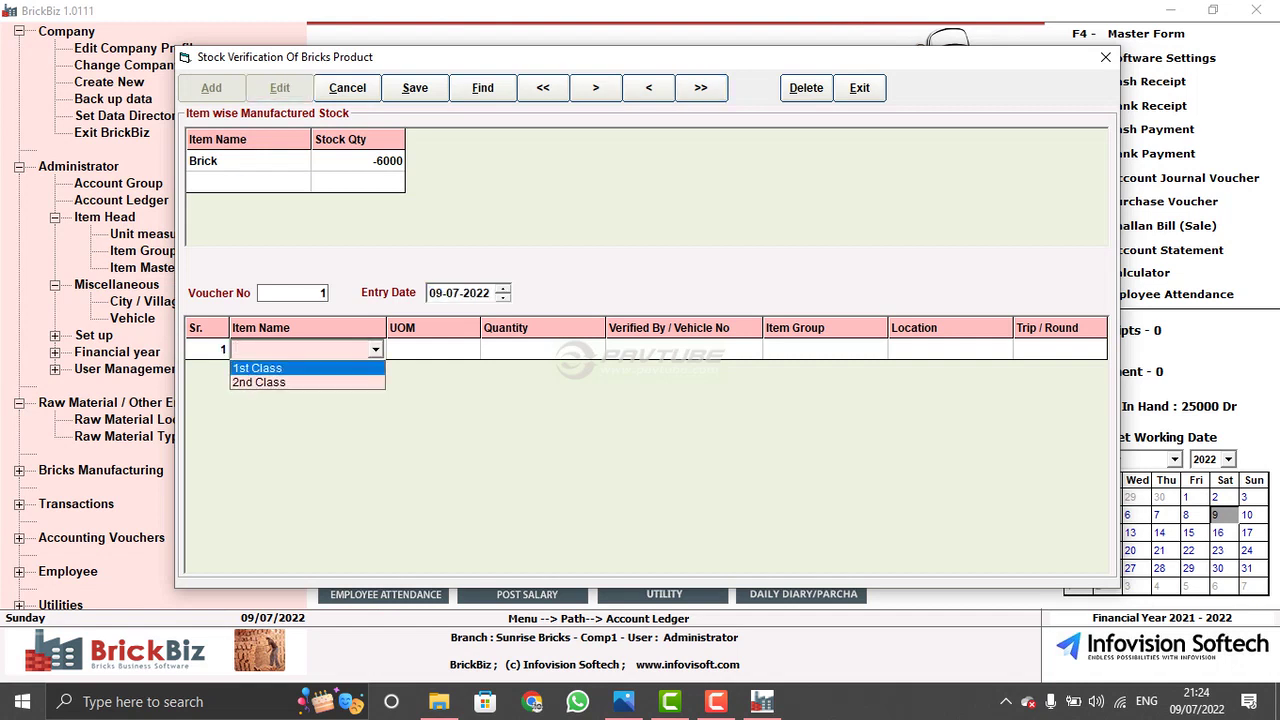
pyautogui.press('Escape')
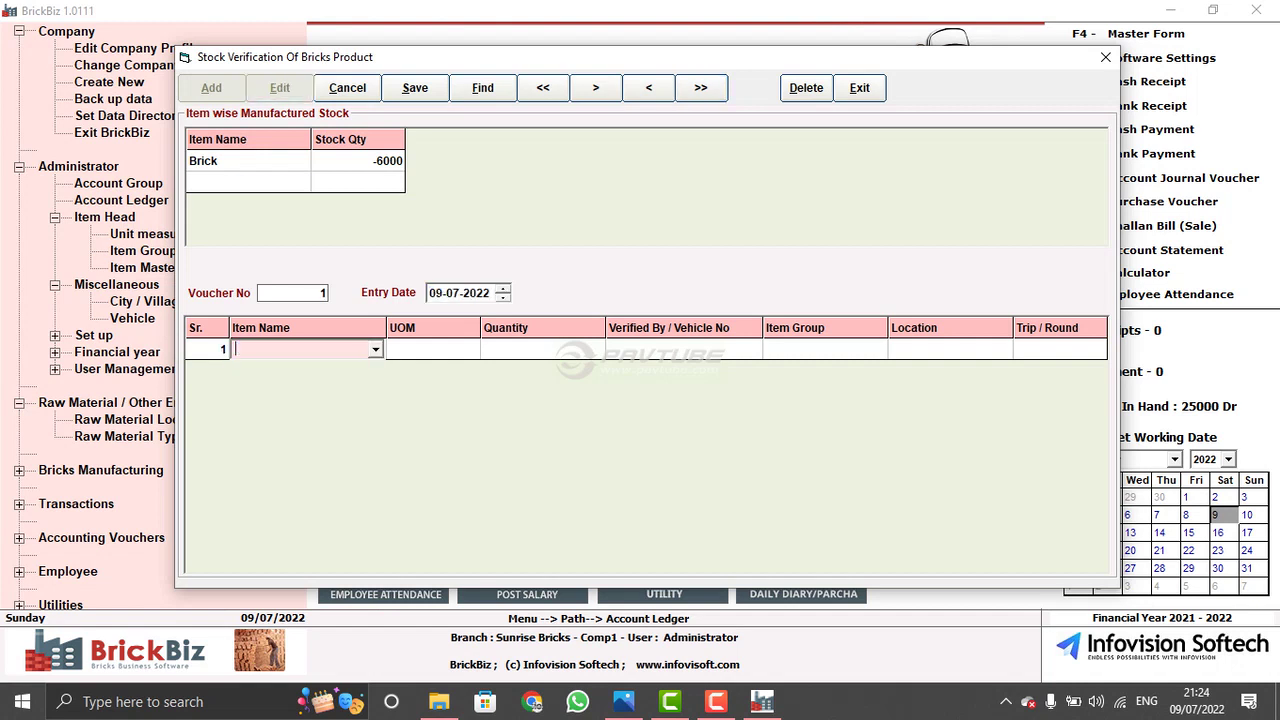
pyautogui.hotkey('alt', 'Down')
pyautogui.press('Return')
pyautogui.hotkey('alt', 'Down')
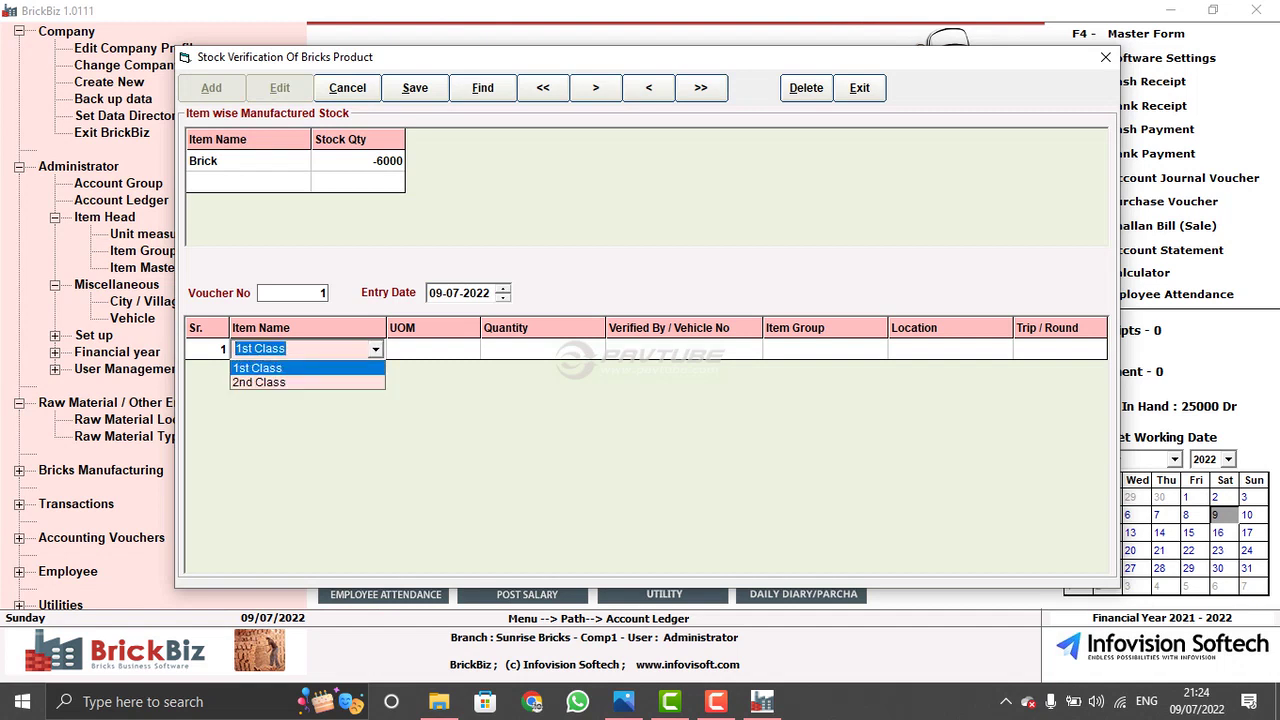
pyautogui.press('Down')
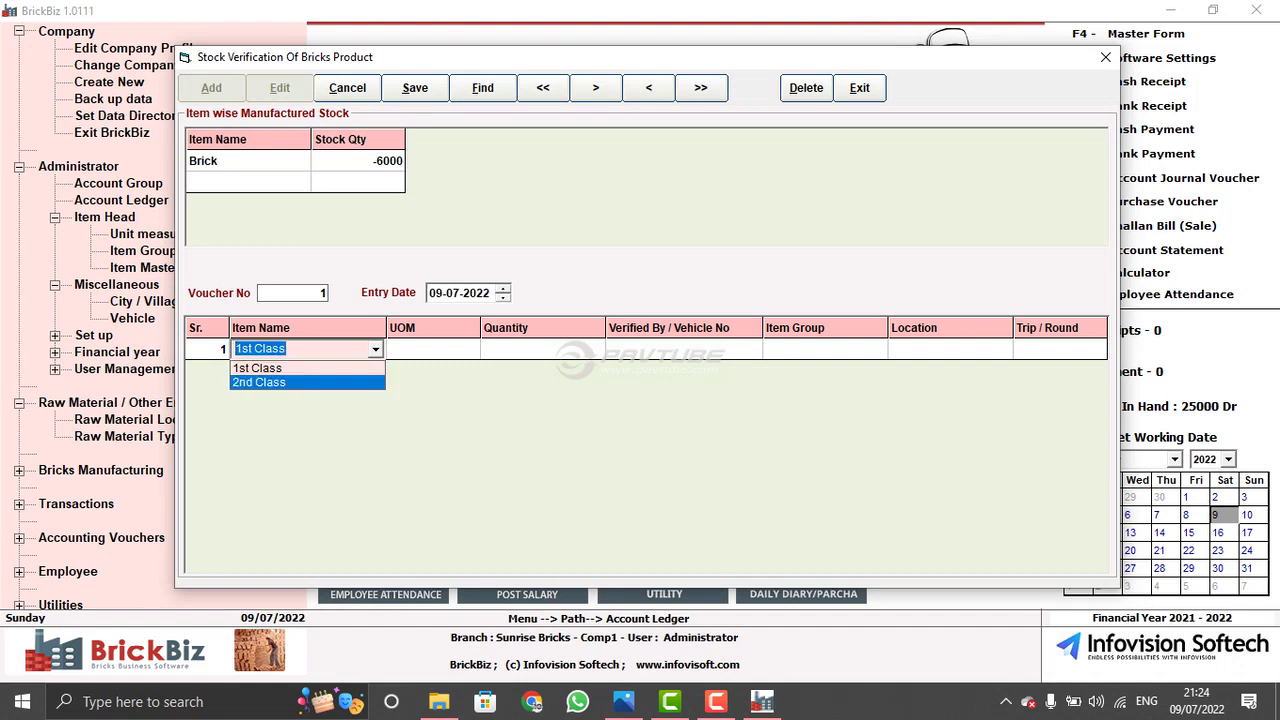
pyautogui.press('Up')
pyautogui.press('Escape')
pyautogui.hotkey('alt', 'Down')
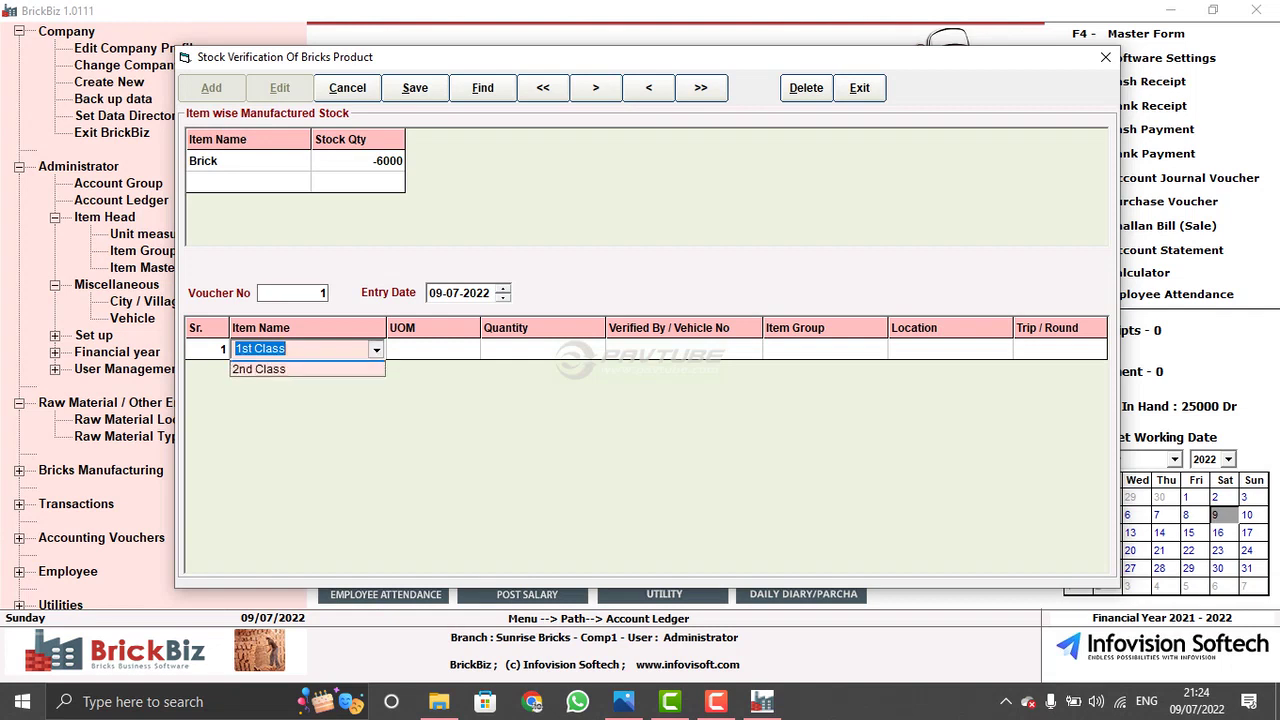
pyautogui.press('Down')
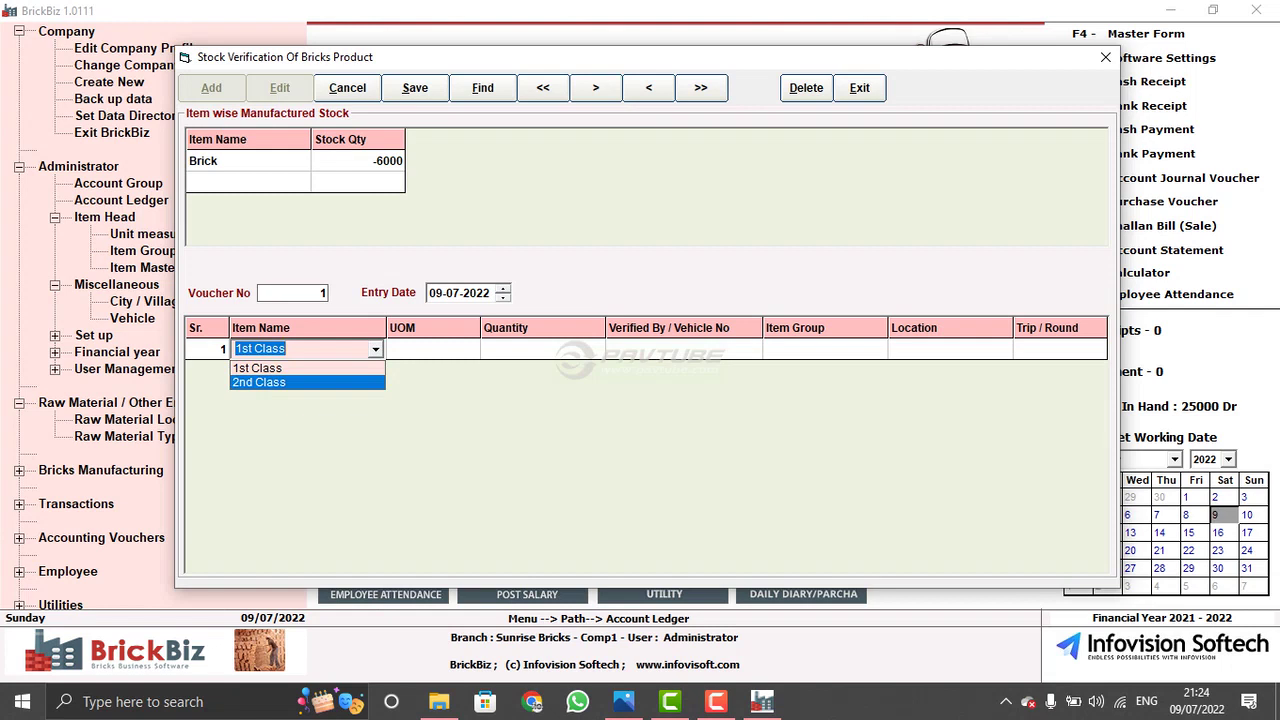
pyautogui.press('Escape')
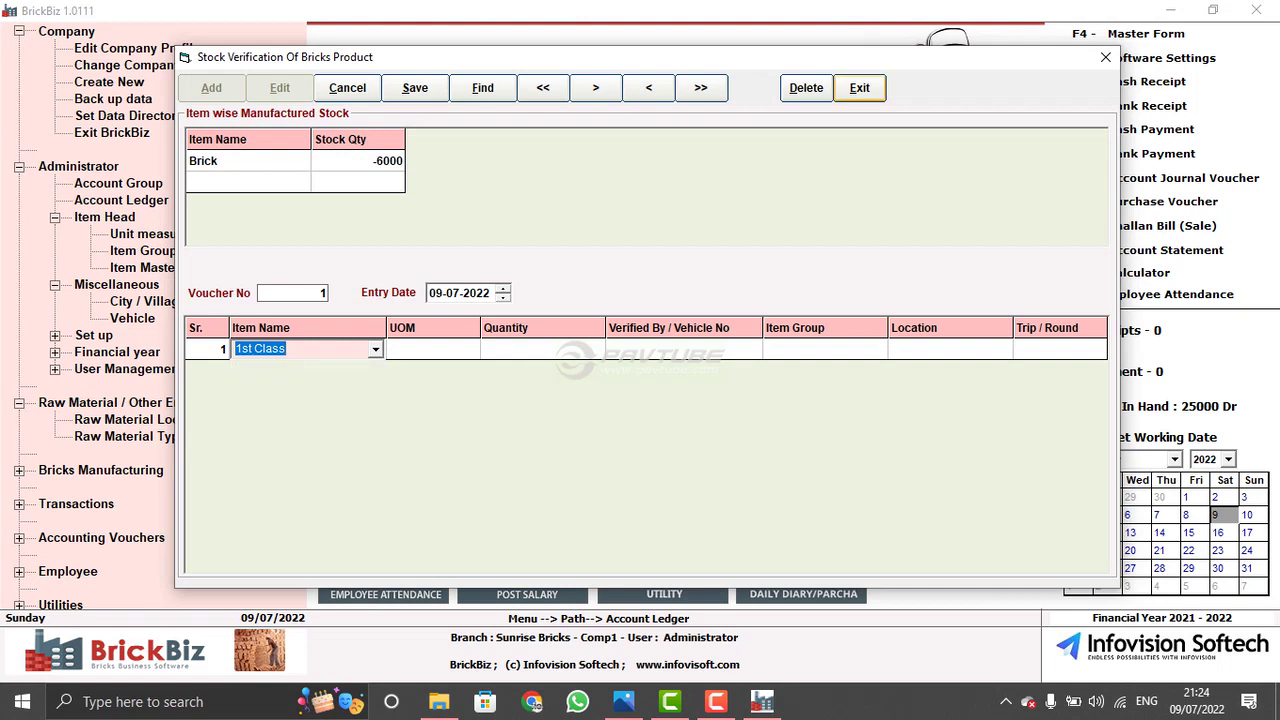
pyautogui.press('Escape')
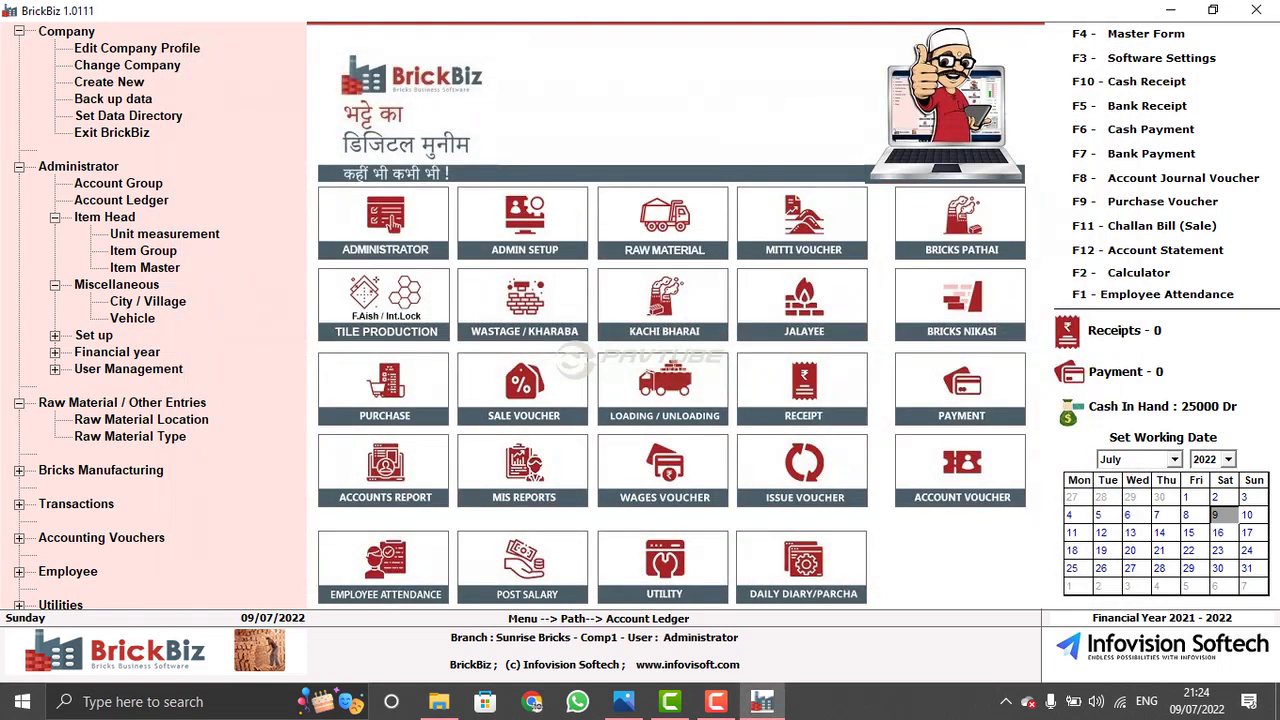
# - Start a new purchase voucher for the Vinayak Filling Statuion ledger
pyautogui.click(388, 382)
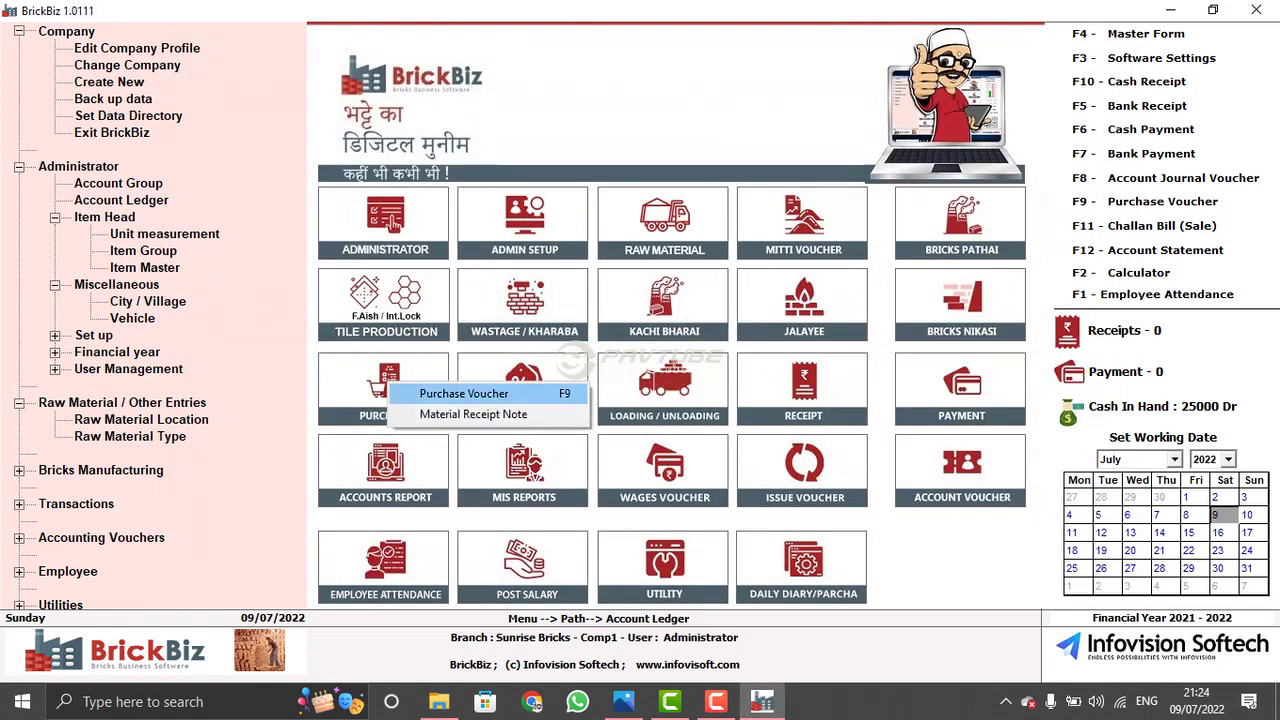
pyautogui.click(464, 393)
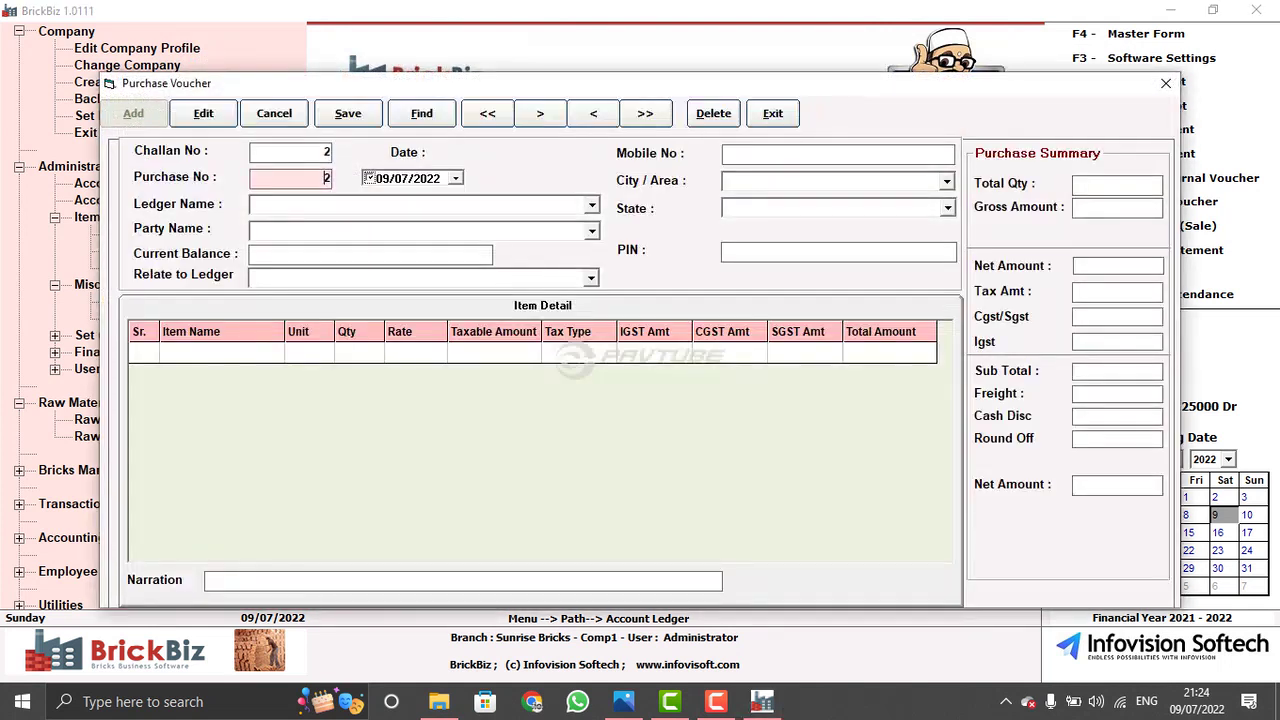
pyautogui.press('Return')
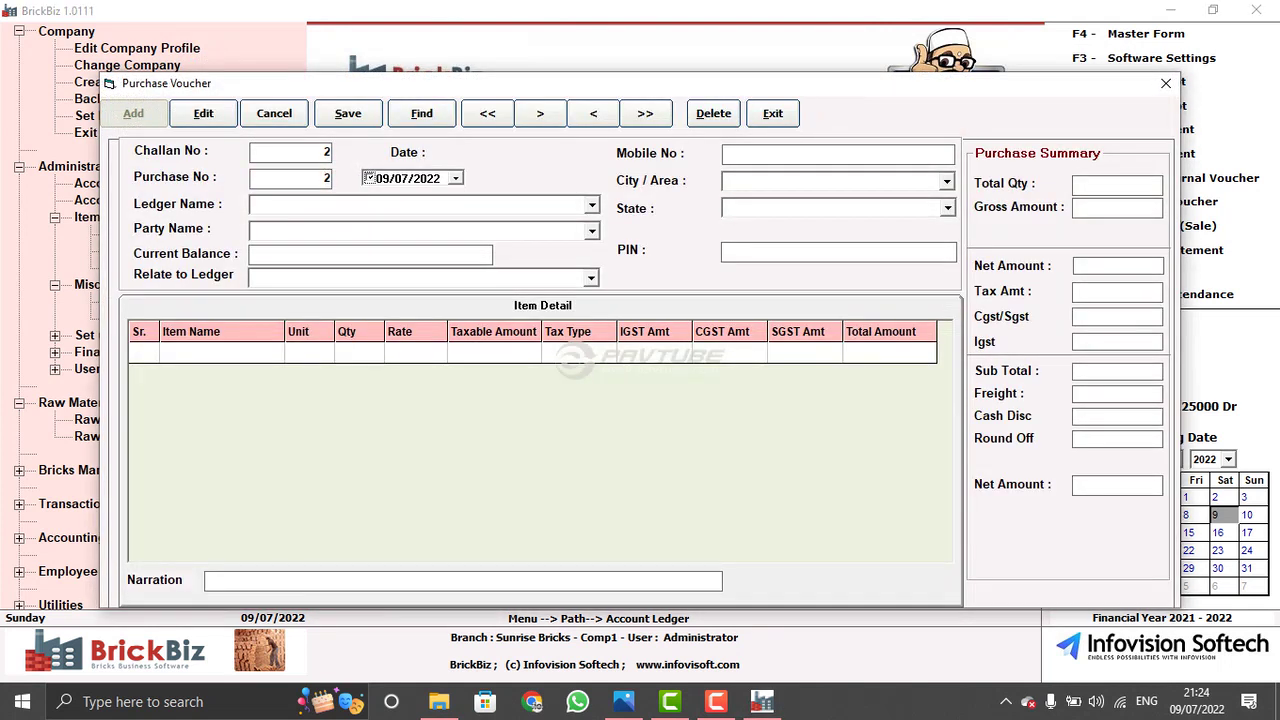
pyautogui.press('Return')
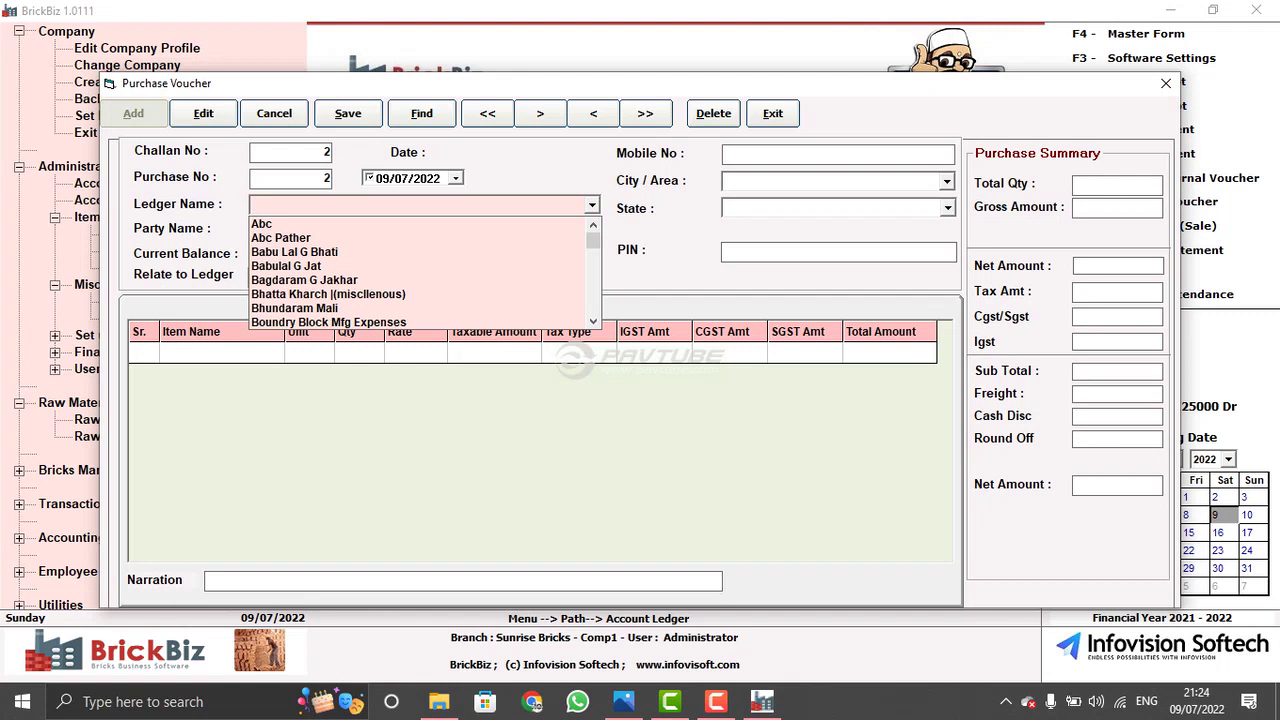
pyautogui.write('Vinayak Filling Statuion')
pyautogui.press('Return')
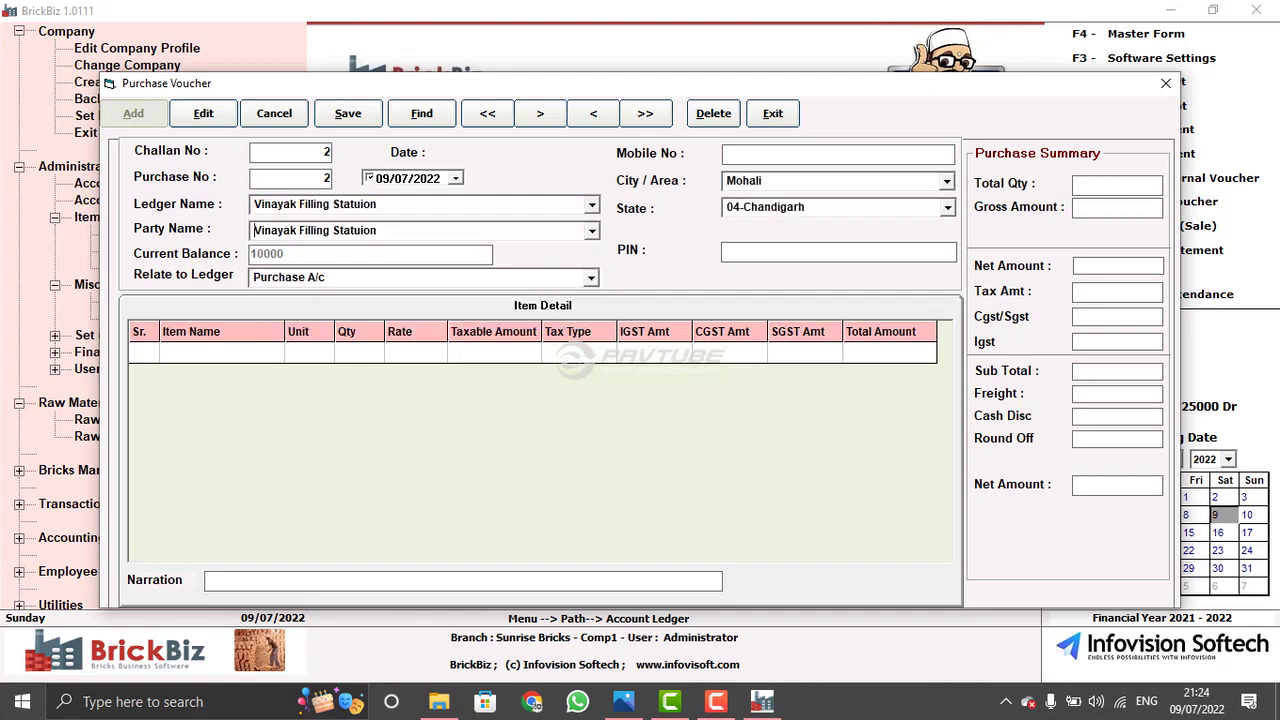
pyautogui.press('Return')
pyautogui.press('Return')
# - Add COAL as the first item at quantity 15 and rate 1500
pyautogui.press('Down')
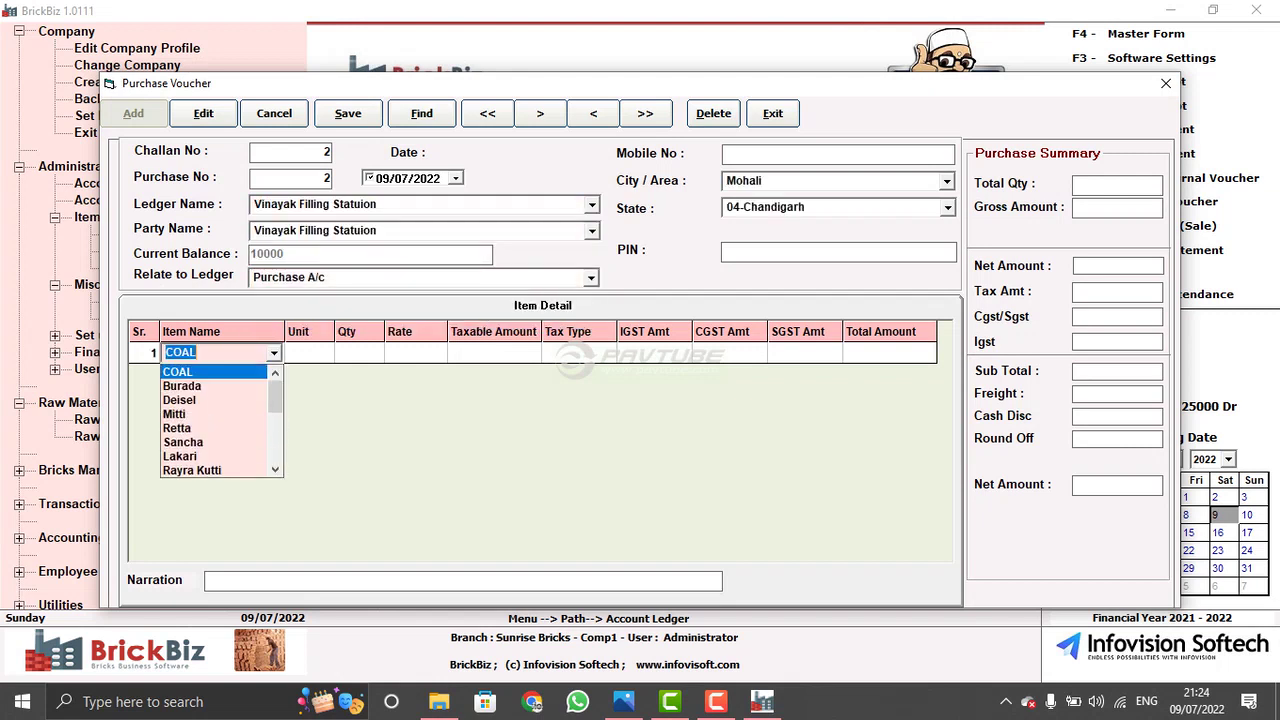
pyautogui.press('Return')
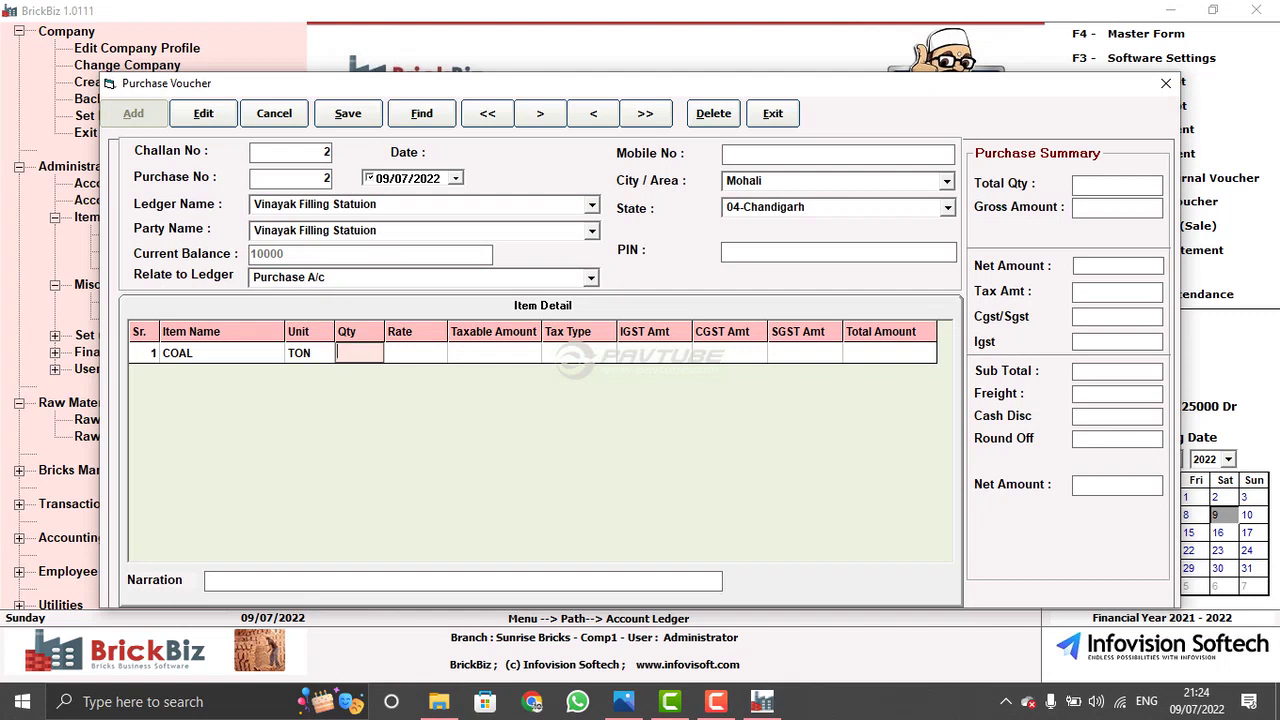
pyautogui.write('150')
pyautogui.press('BackSpace')
pyautogui.press('Return')
pyautogui.write('1500')
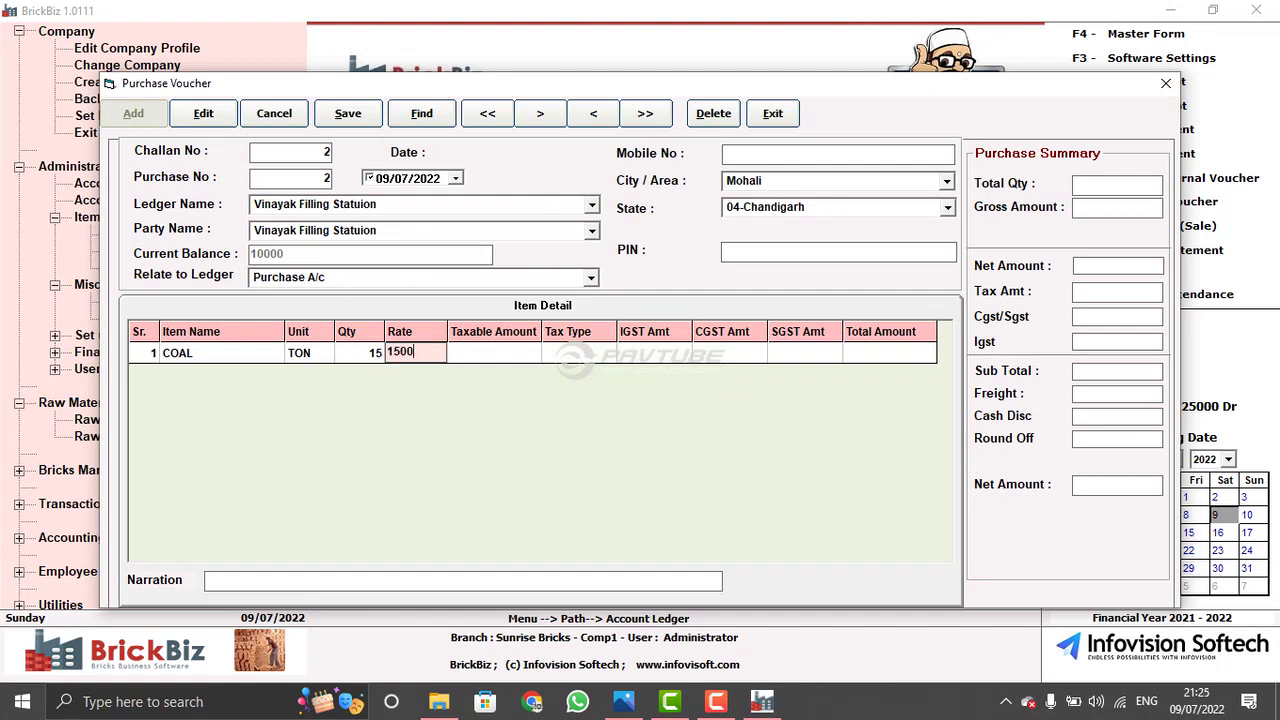
pyautogui.press('Return')
pyautogui.press('Return')
# - Add Burada (20 at 1000) and Deisel rows, view voucher 1, then close
pyautogui.press('Return')
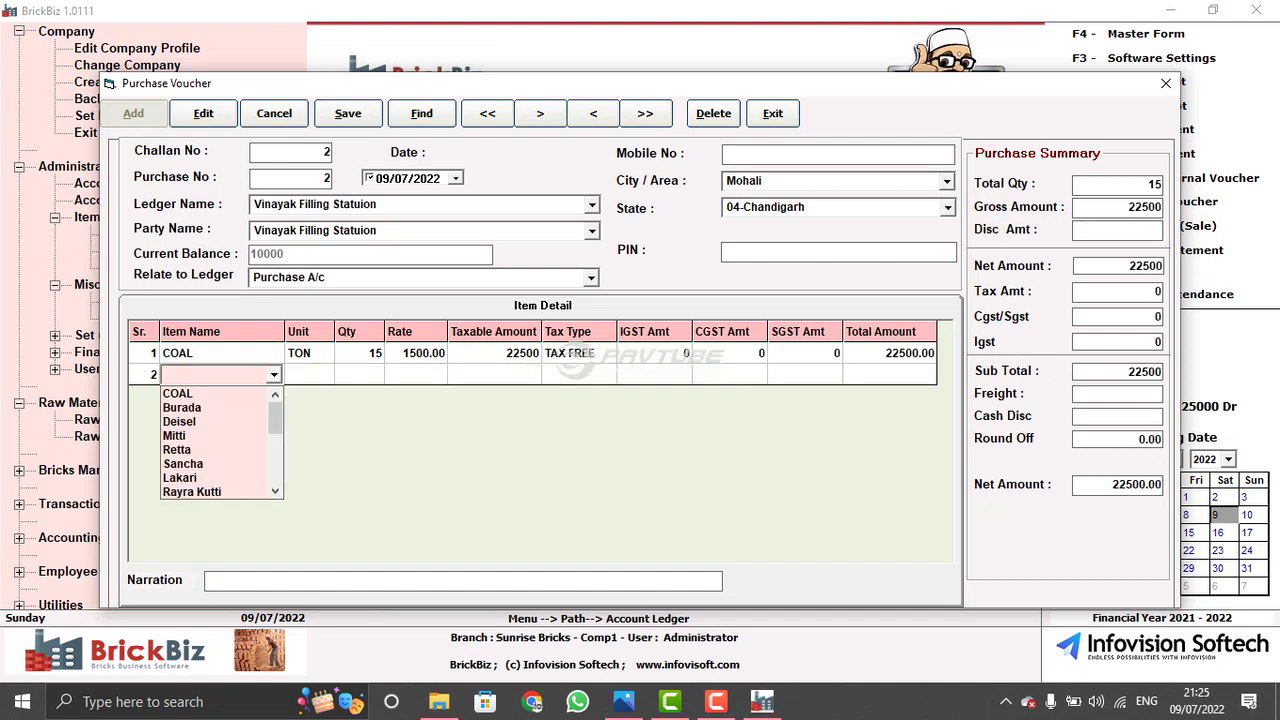
pyautogui.press('Down')
pyautogui.press('Down')
pyautogui.press('Return')
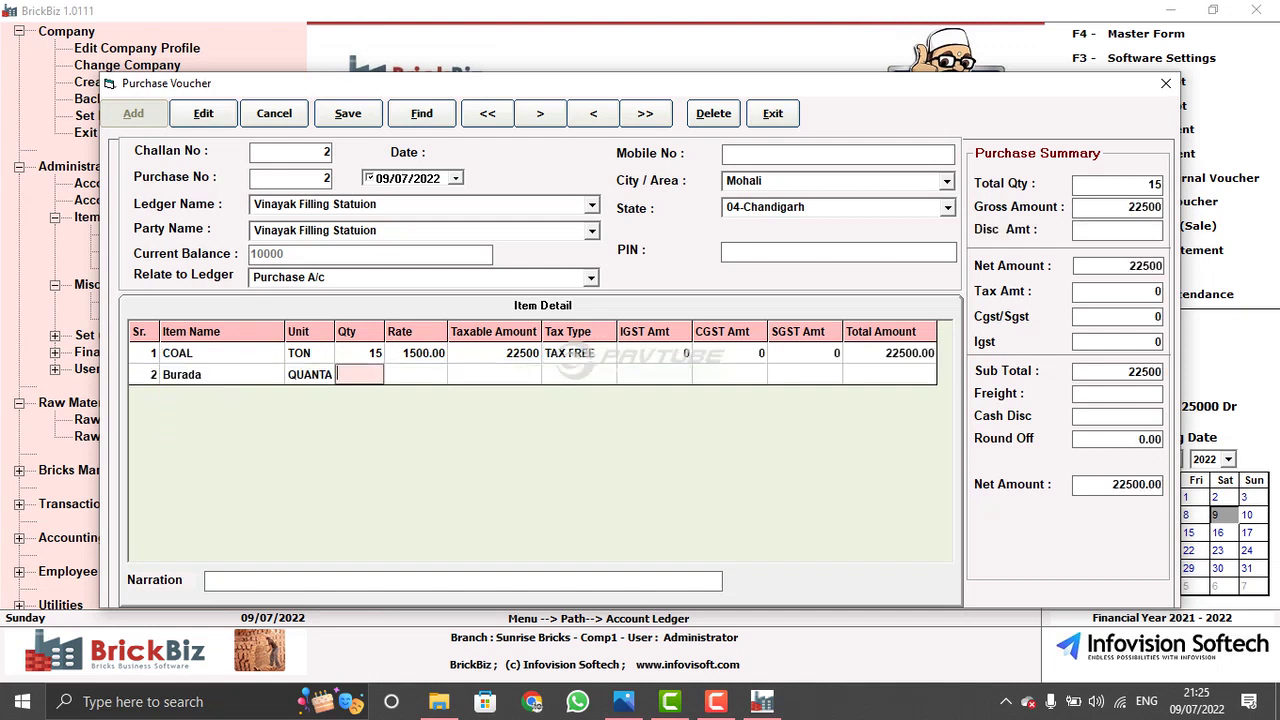
pyautogui.write('20')
pyautogui.press('Return')
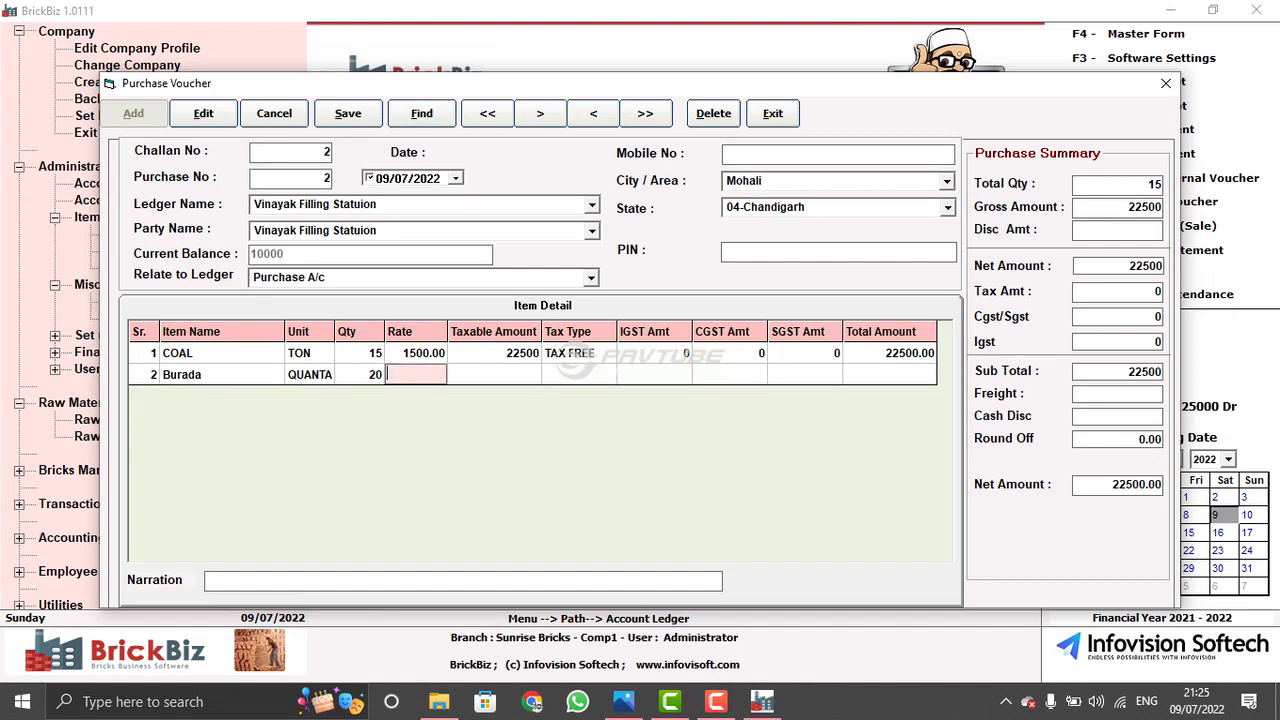
pyautogui.write('10000')
pyautogui.press('BackSpace')
pyautogui.press('Return')
pyautogui.press('Return')
pyautogui.press('Return')
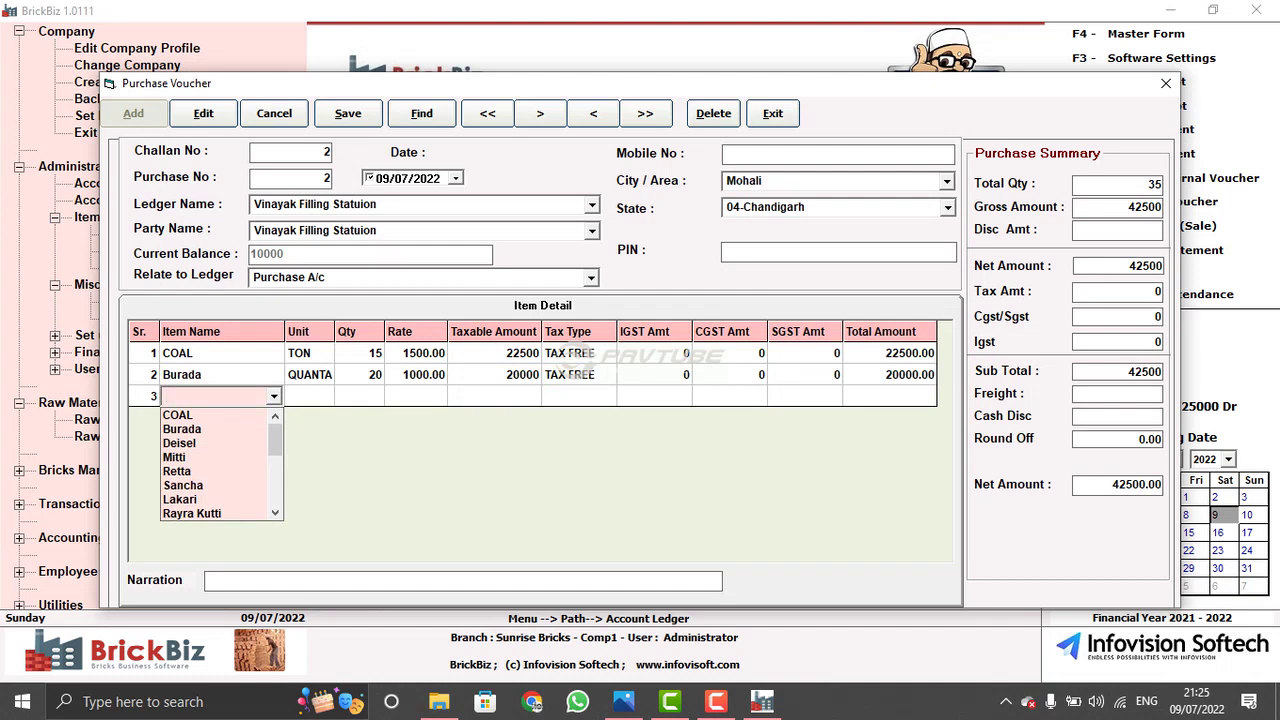
pyautogui.press('Down')
pyautogui.press('Down')
pyautogui.press('Down')
pyautogui.press('Return')
pyautogui.press('Return')
pyautogui.press('Return')
pyautogui.press('Return')
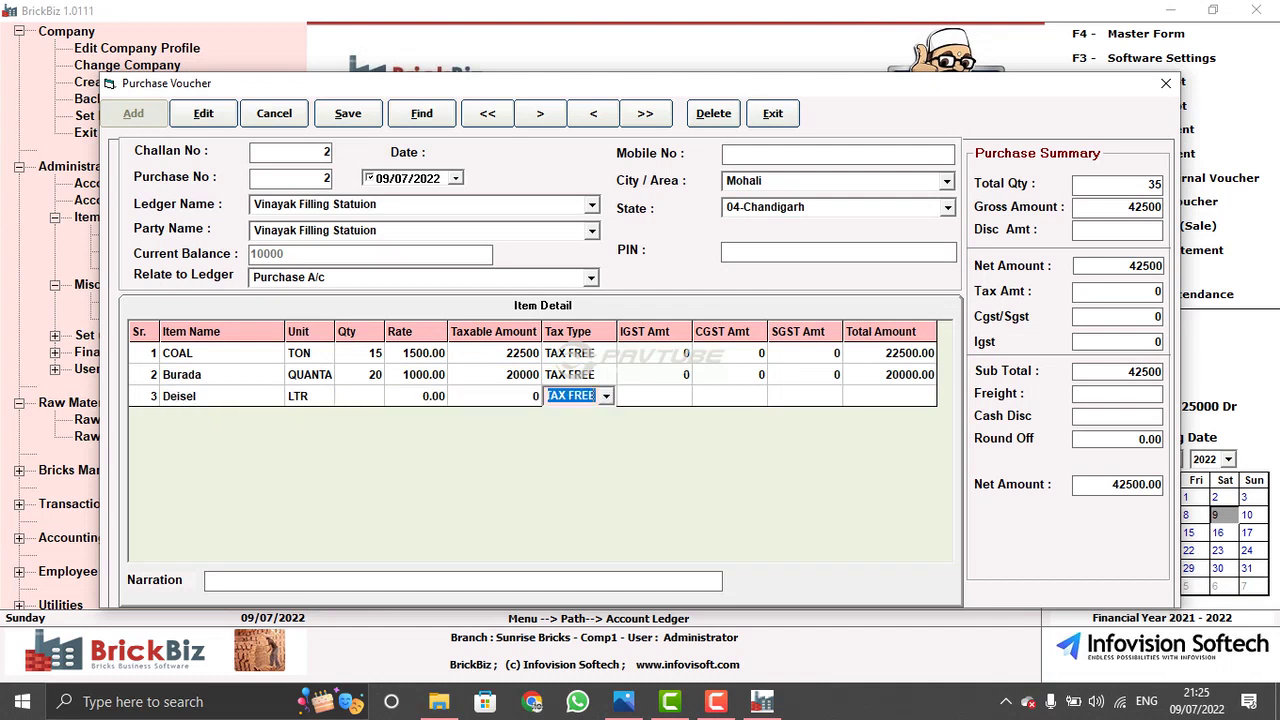
pyautogui.click(645, 113)
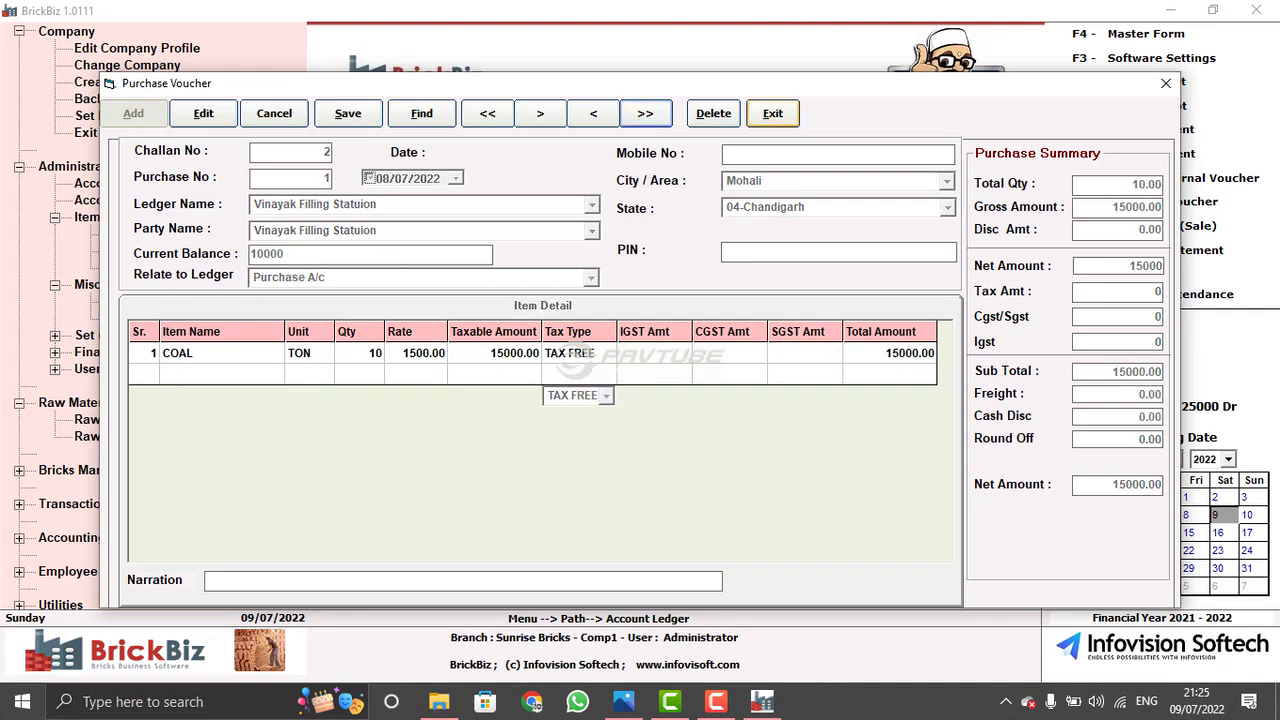
pyautogui.hotkey('alt', 'x')
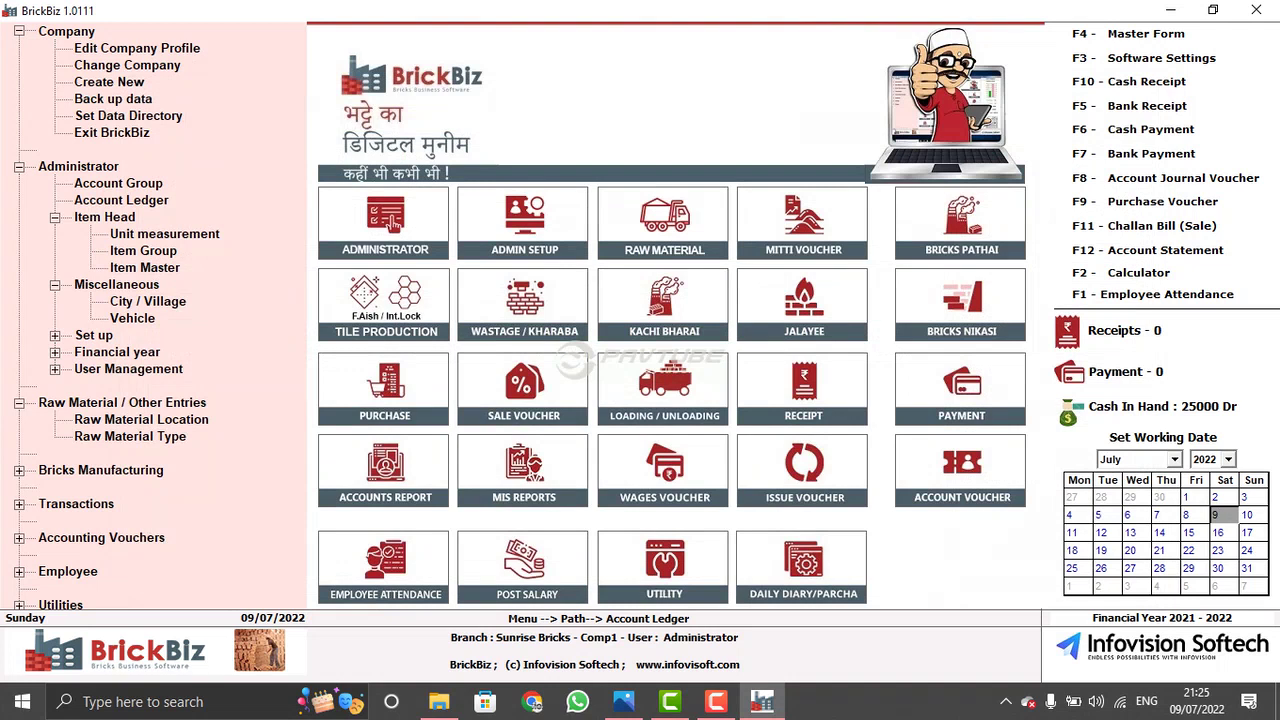
# - Start a Delivery Note / Challan sale voucher and load saved challan 1
pyautogui.click(515, 380)
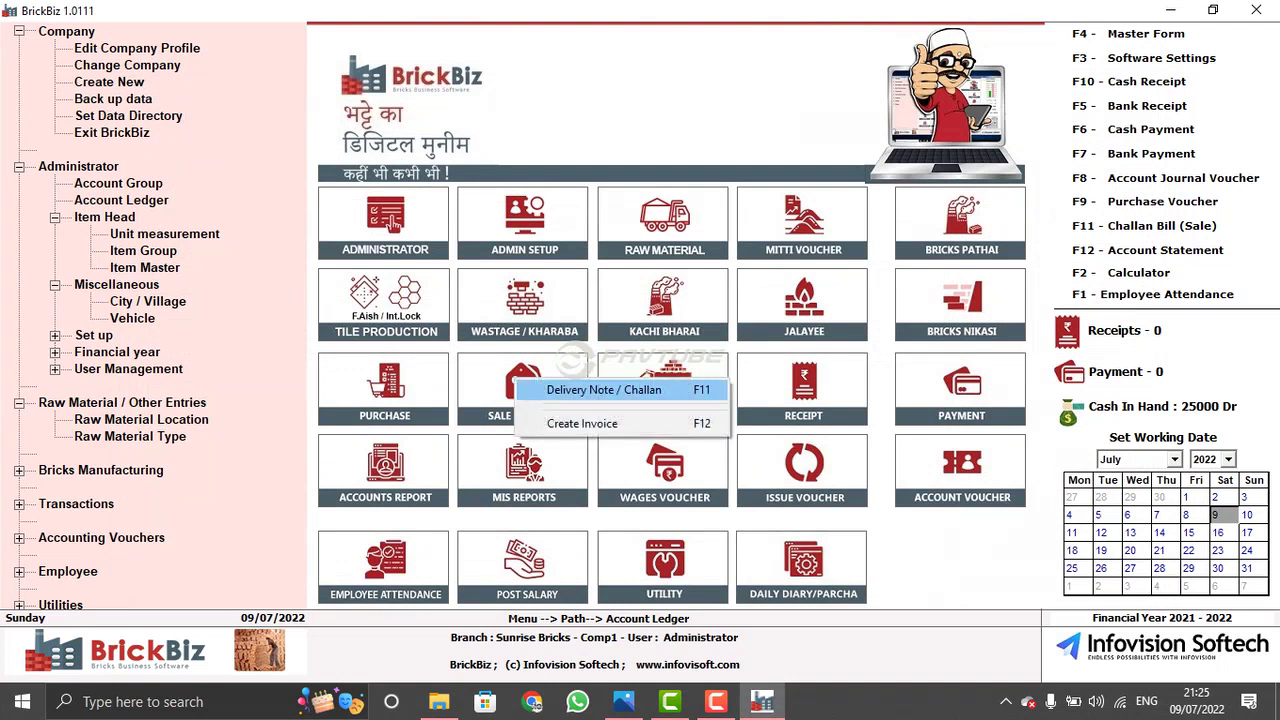
pyautogui.press('Return')
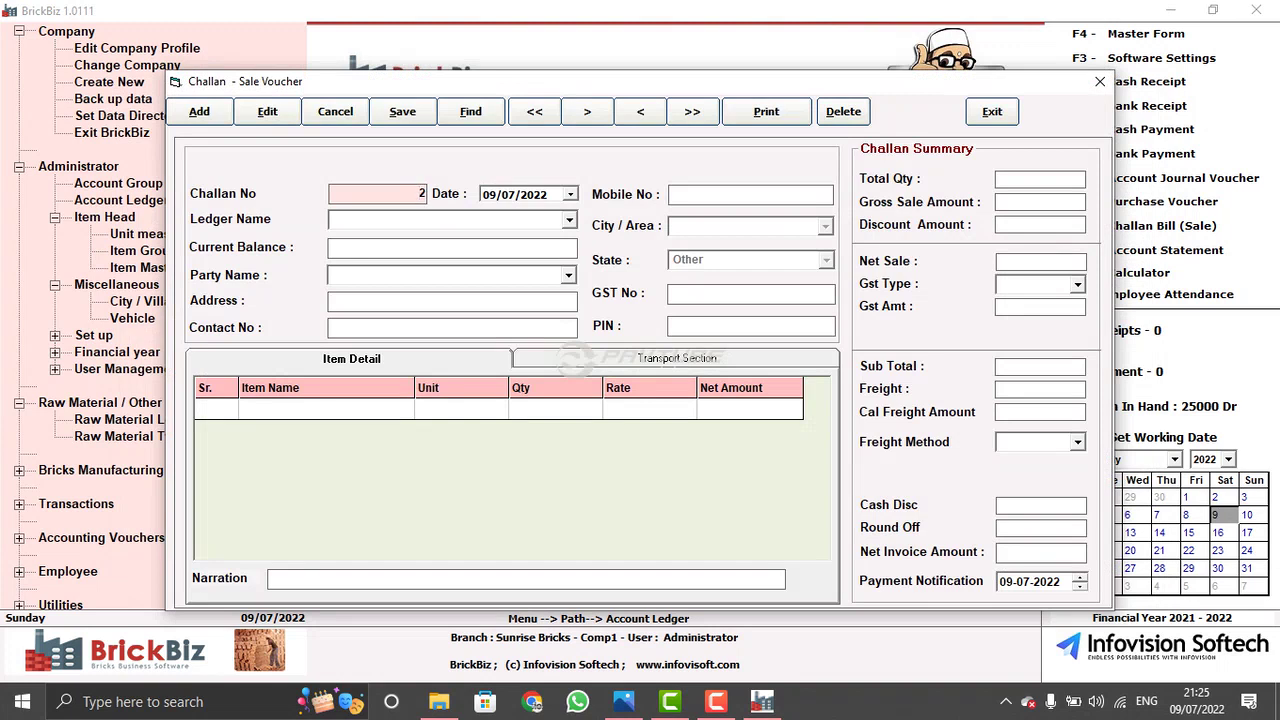
pyautogui.click(692, 111)
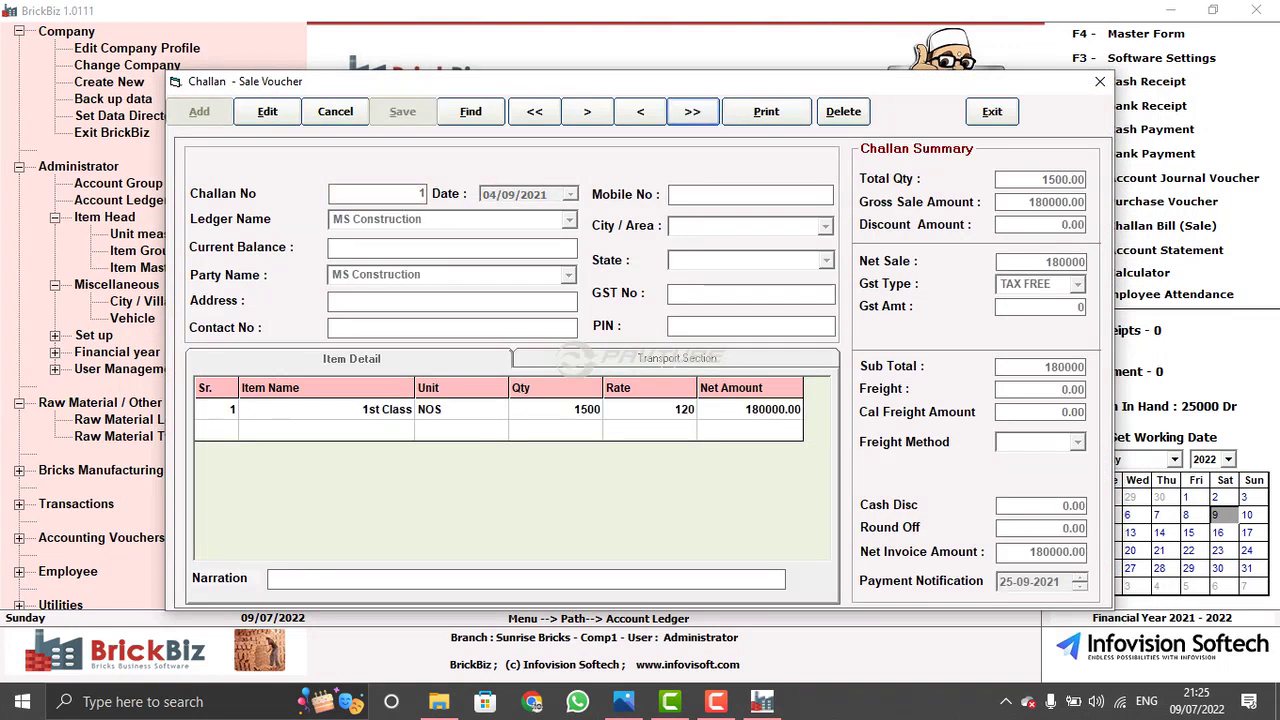
# - Edit challan 1 for MS Construction, changing the rate to 1500 then 7
pyautogui.click(267, 111)
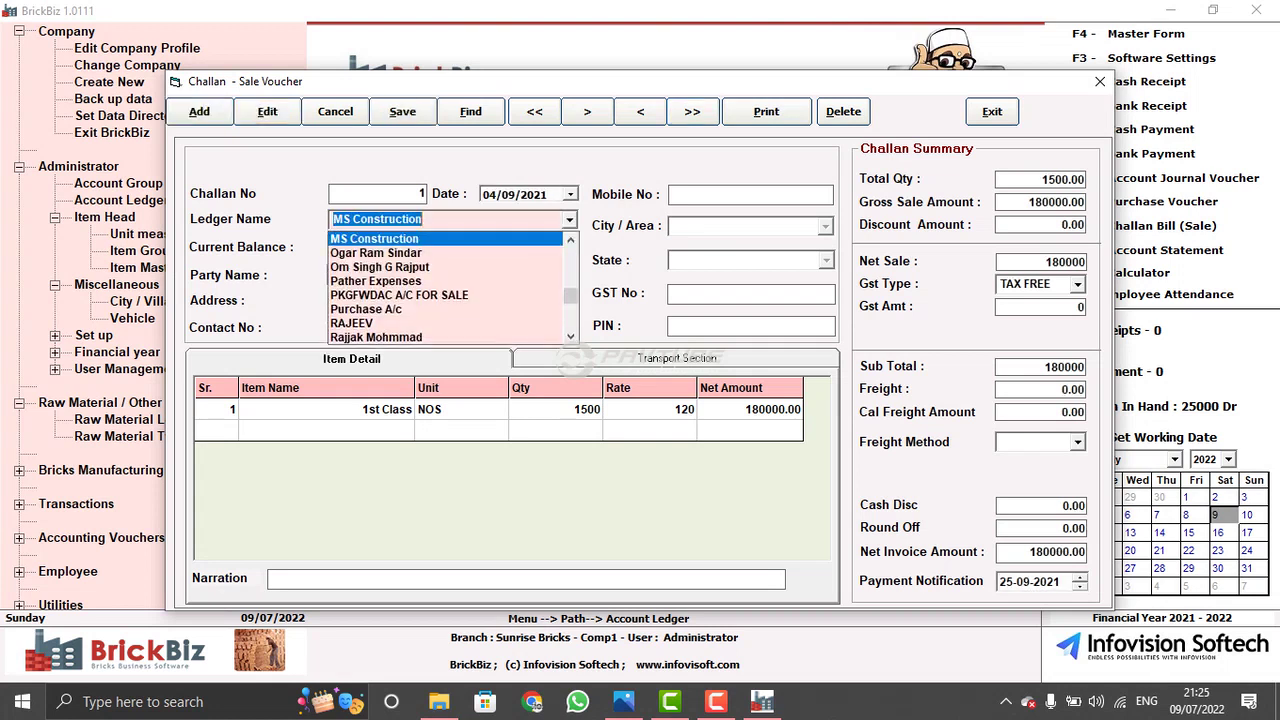
pyautogui.press('Return')
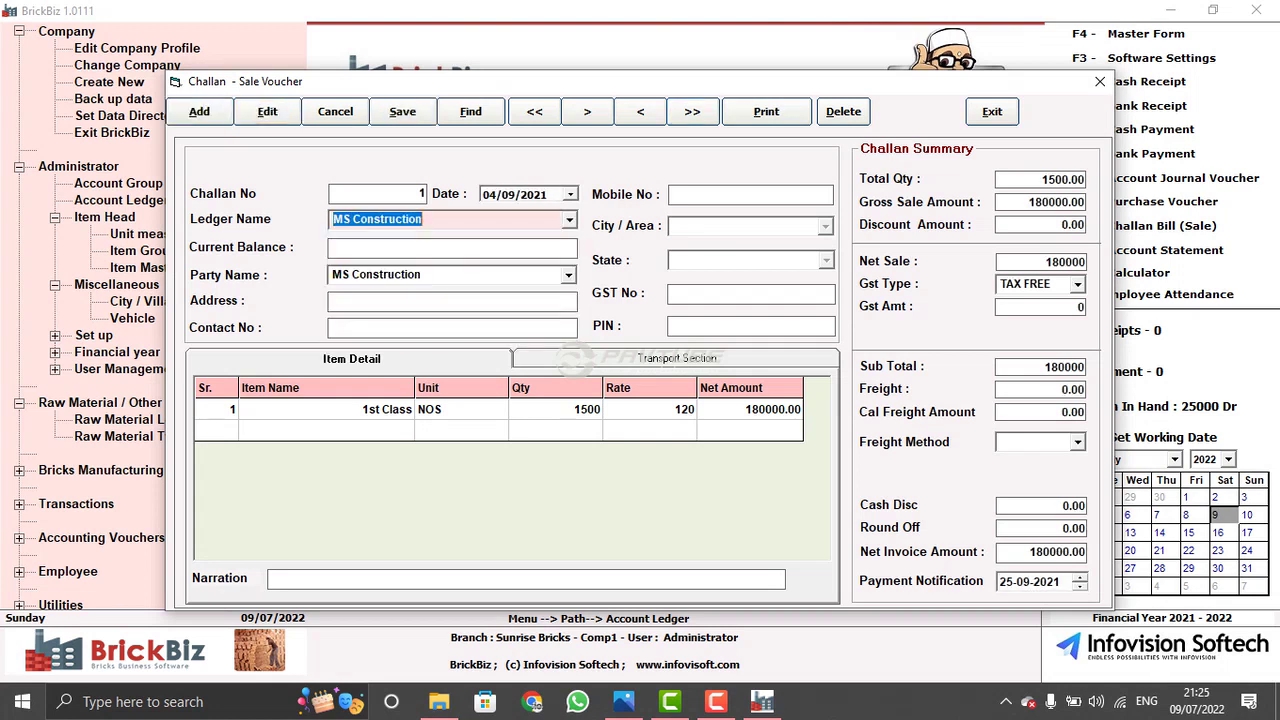
pyautogui.press('Return')
pyautogui.press('Return')
pyautogui.press('Return')
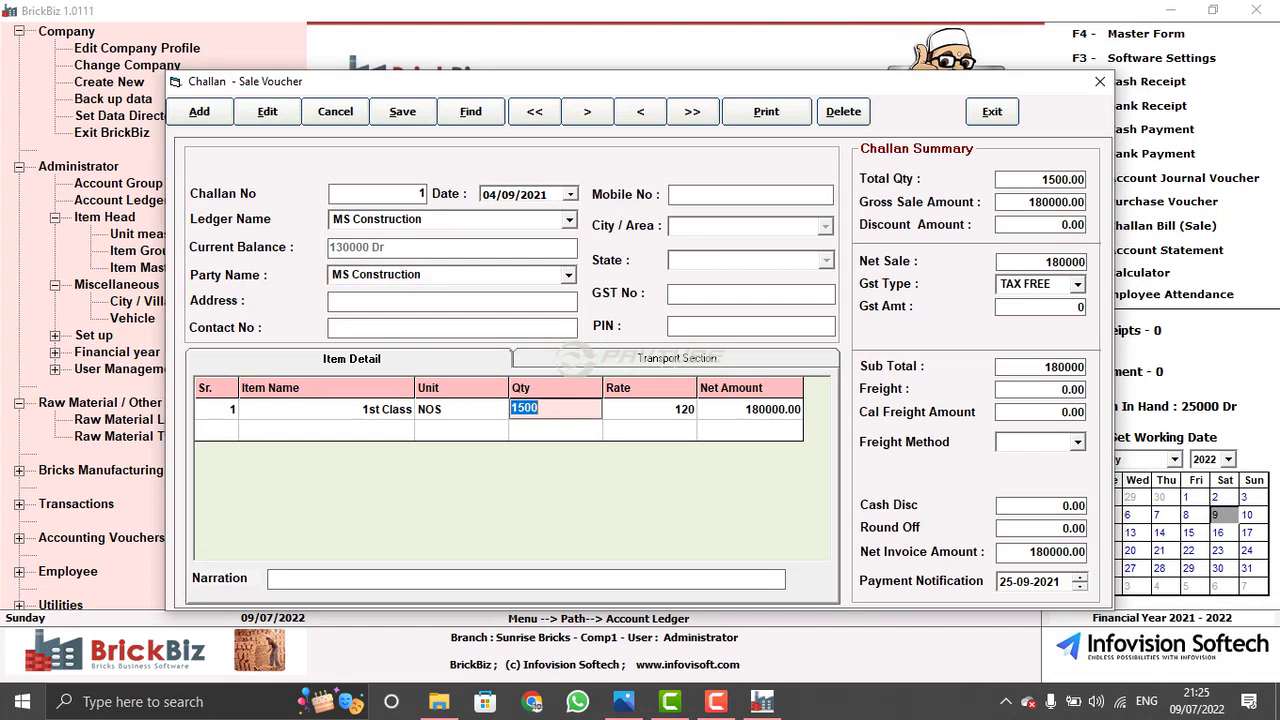
pyautogui.press('Return')
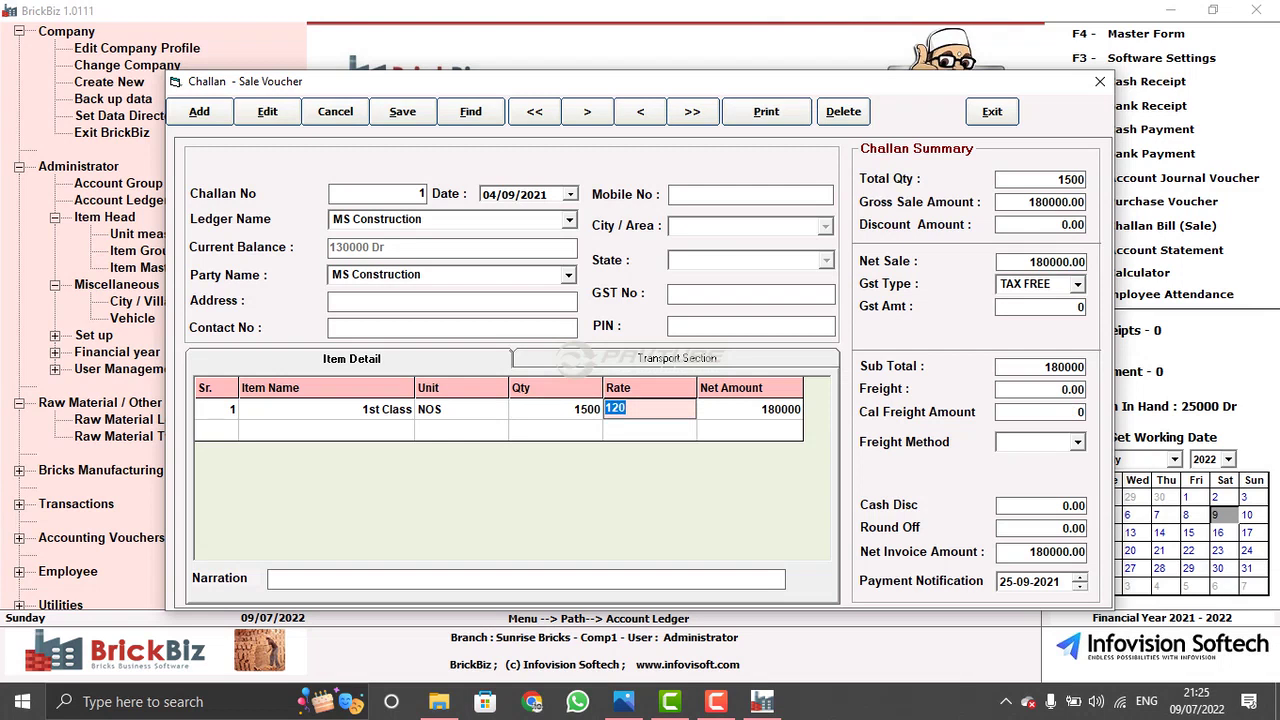
pyautogui.write('1500')
pyautogui.press('Return')
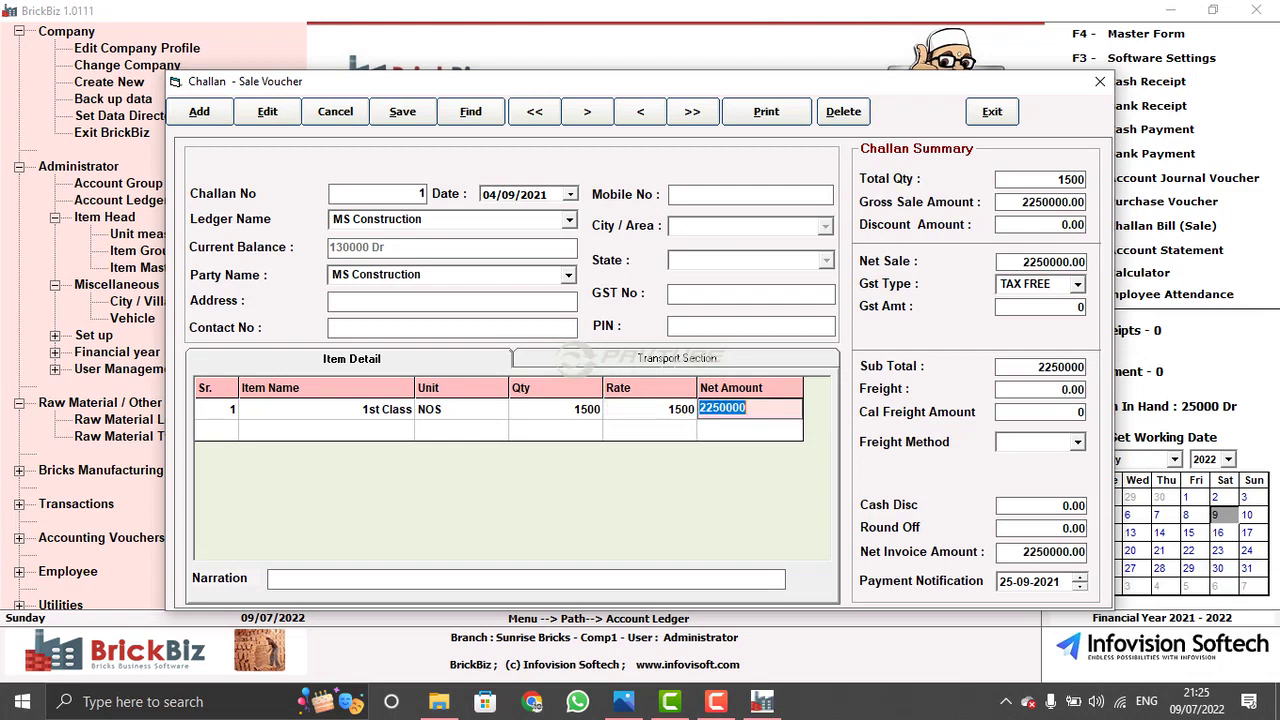
pyautogui.click(640, 408)
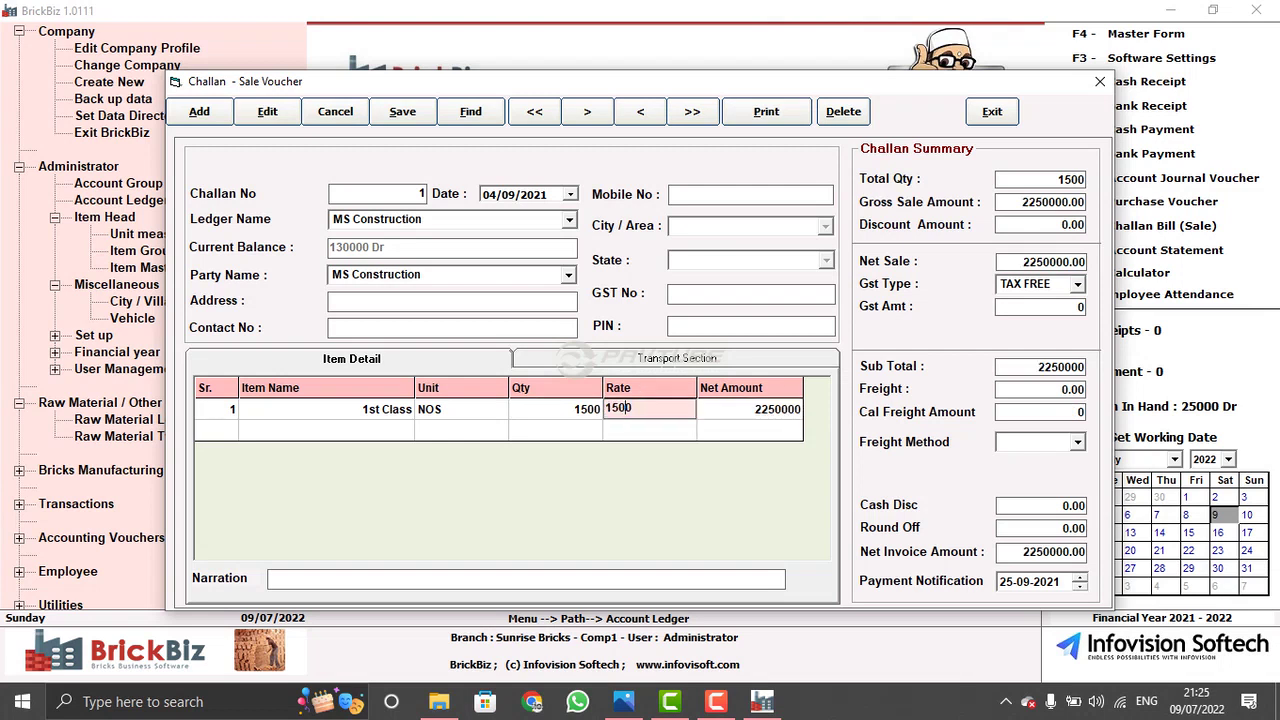
pyautogui.press('BackSpace')
pyautogui.press('BackSpace')
pyautogui.press('BackSpace')
pyautogui.press('BackSpace')
pyautogui.write('7')
pyautogui.press('Return')
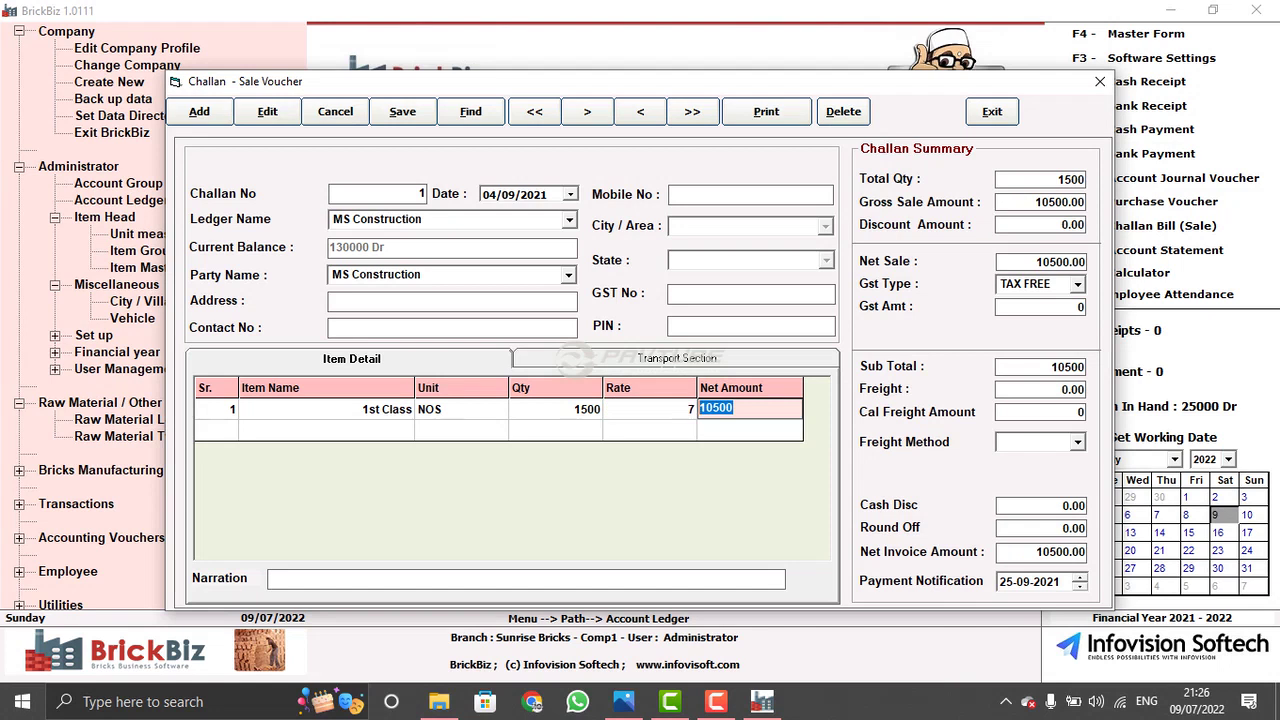
# - Set the net amount to 10200, then reload challan 1 discarding the edits
pyautogui.click(625, 409)
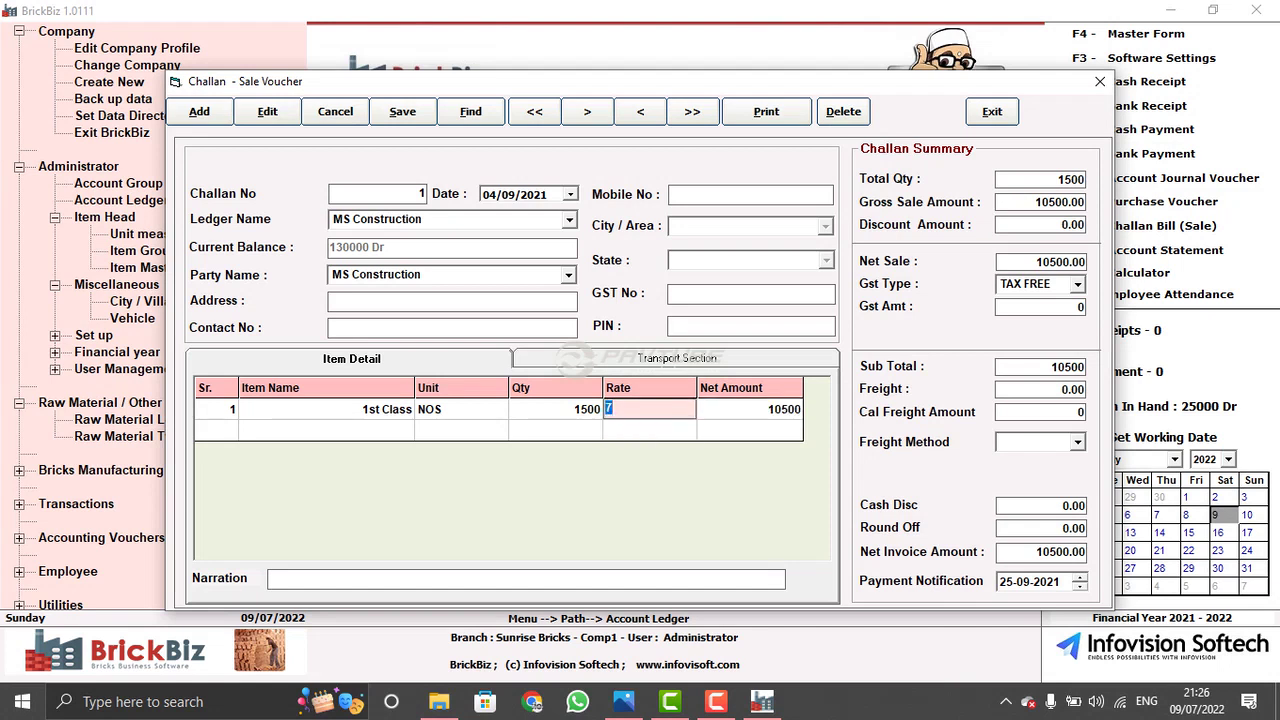
pyautogui.click(749, 408)
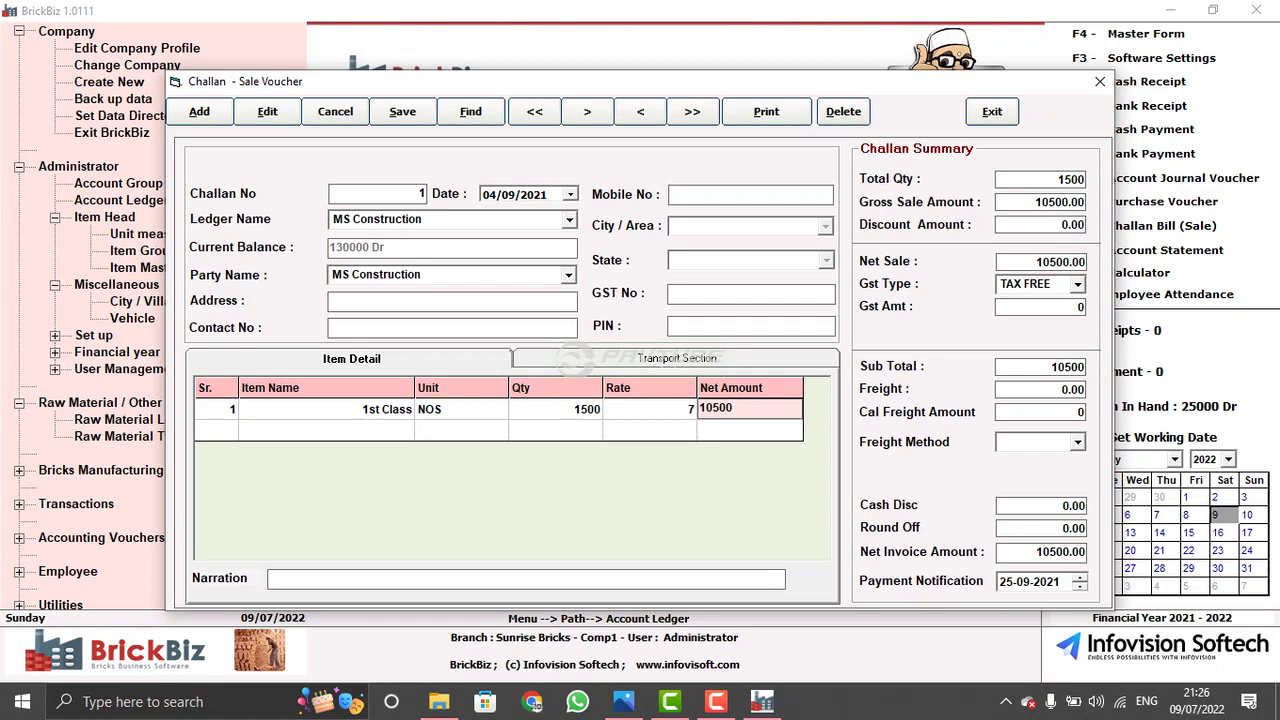
pyautogui.press('BackSpace')
pyautogui.press('BackSpace')
pyautogui.press('BackSpace')
pyautogui.press('BackSpace')
pyautogui.write('0200')
pyautogui.press('Return')
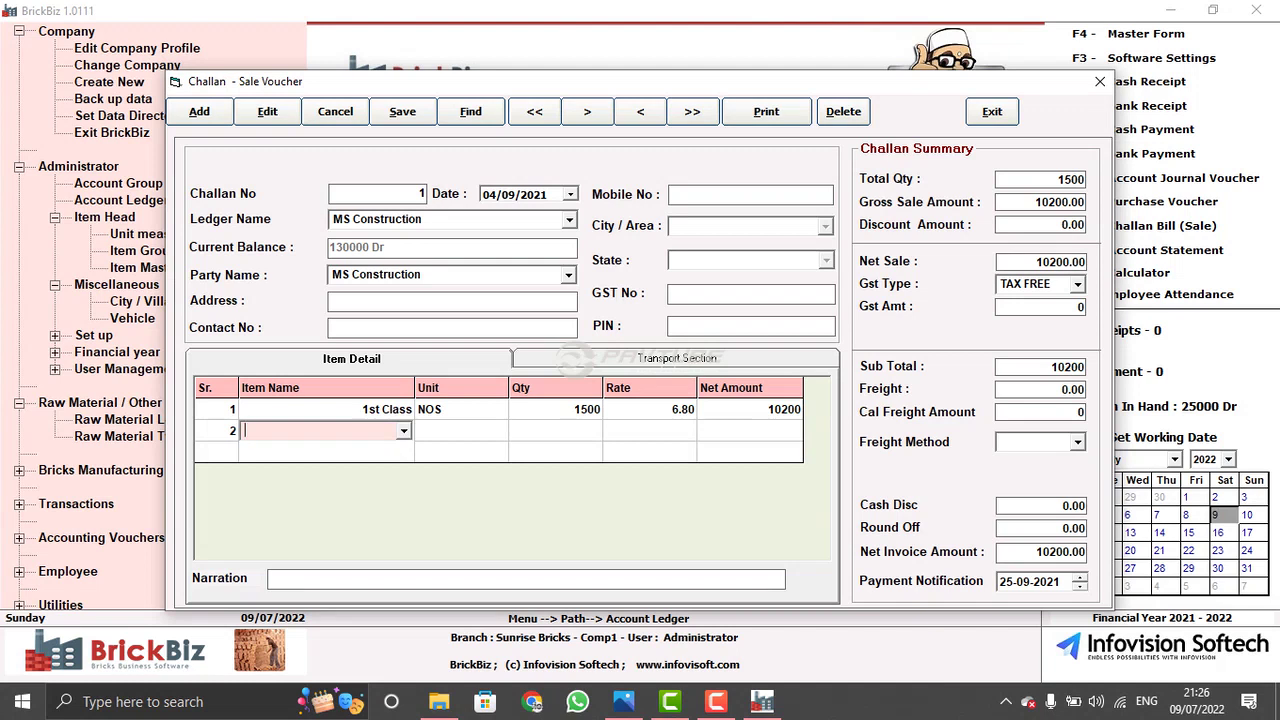
pyautogui.click(749, 409)
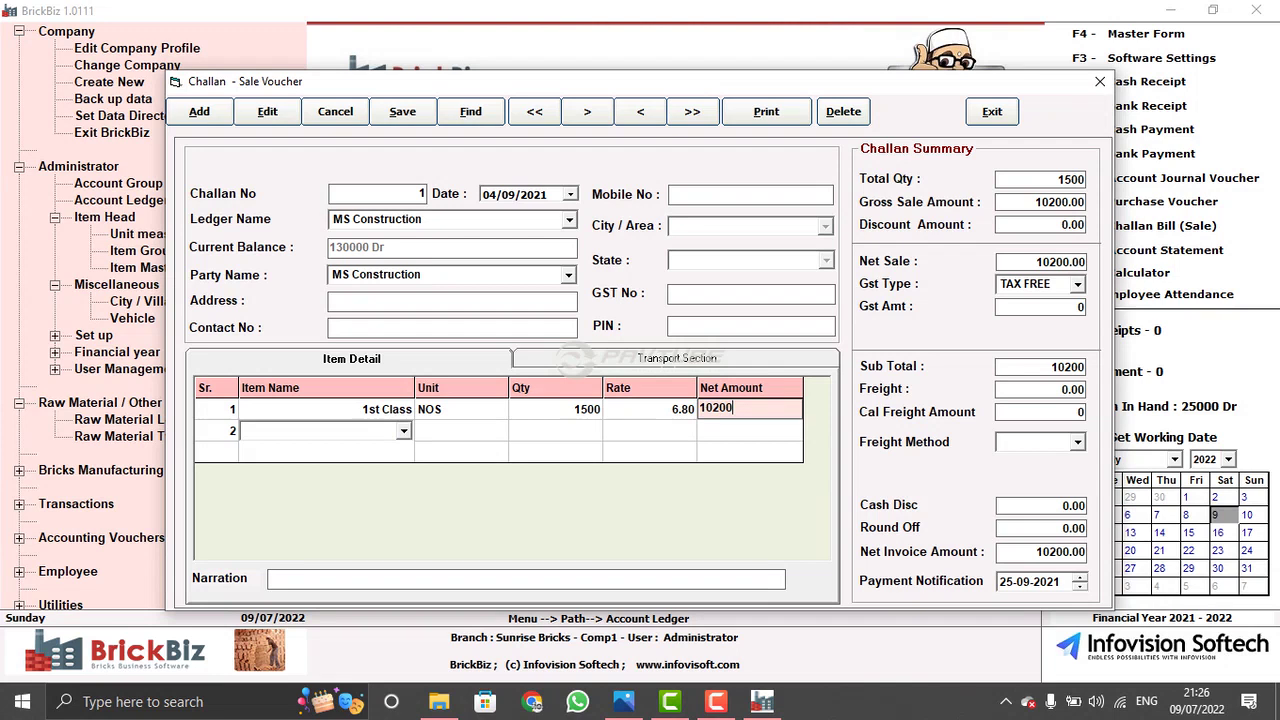
pyautogui.press('Return')
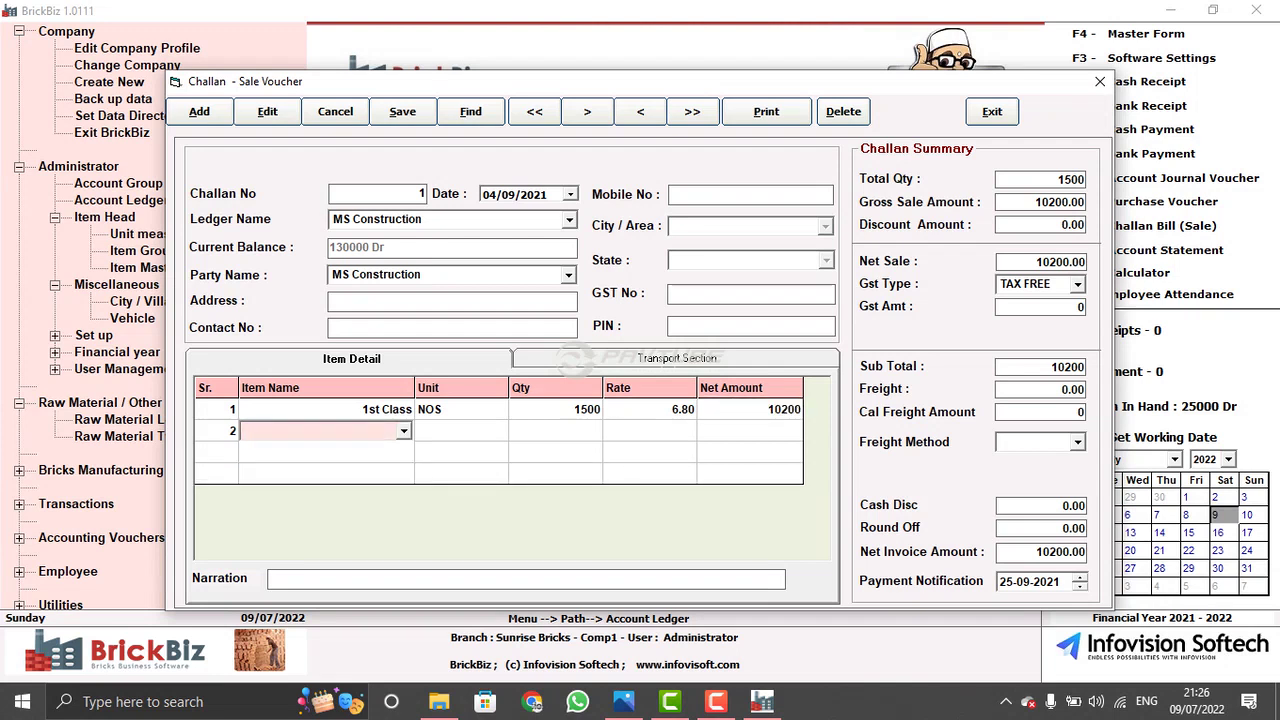
pyautogui.click(1028, 284)
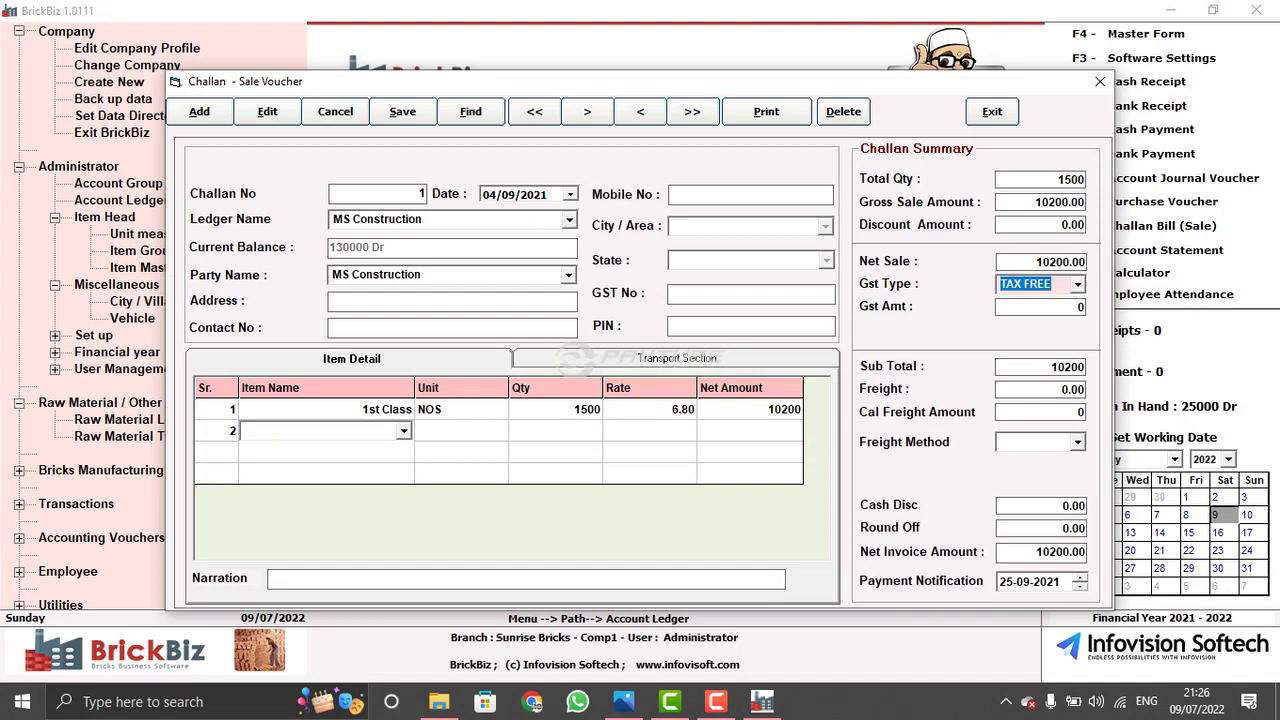
pyautogui.press('Return')
pyautogui.press('Return')
pyautogui.press('Return')
pyautogui.press('Return')
pyautogui.press('Return')
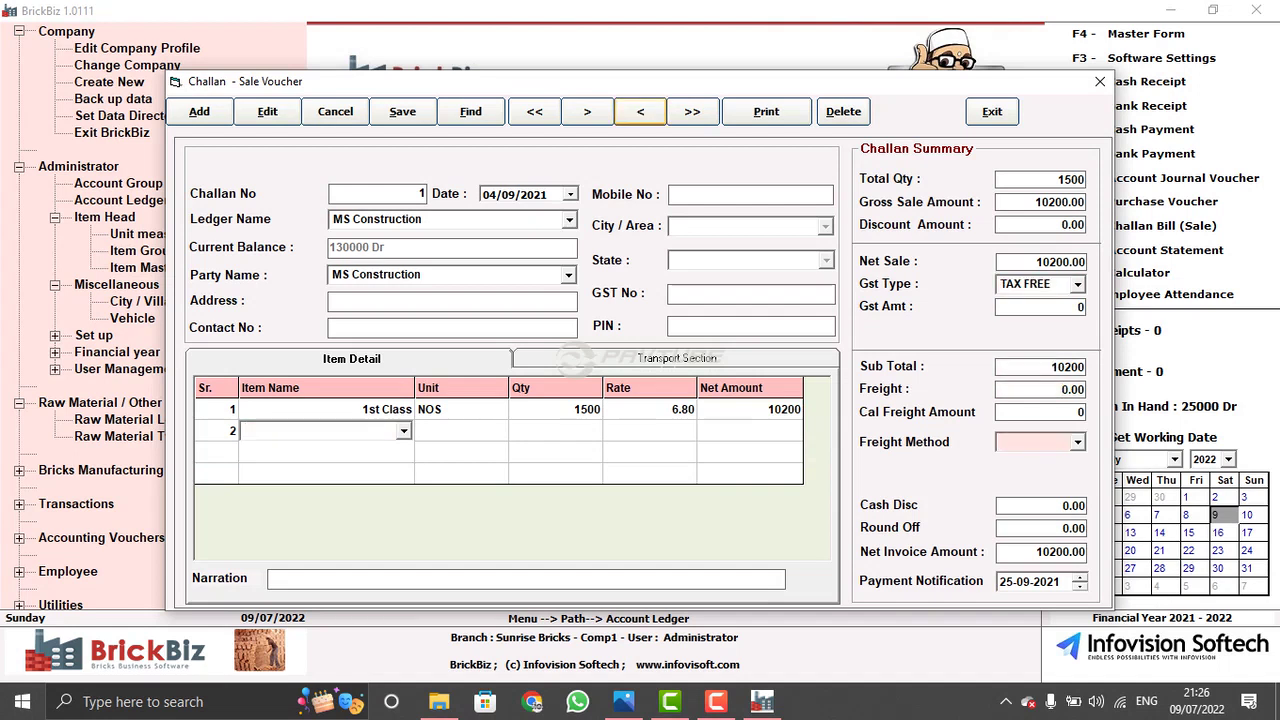
pyautogui.click(692, 111)
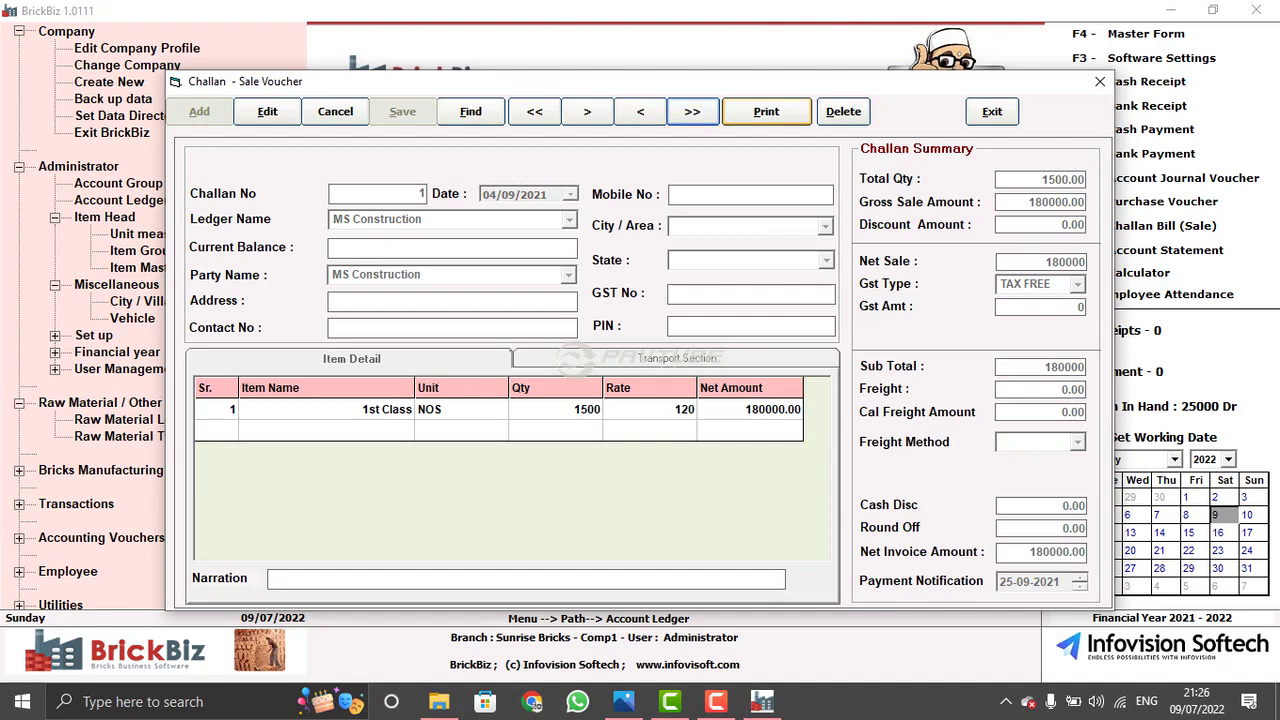
pyautogui.click(766, 111)
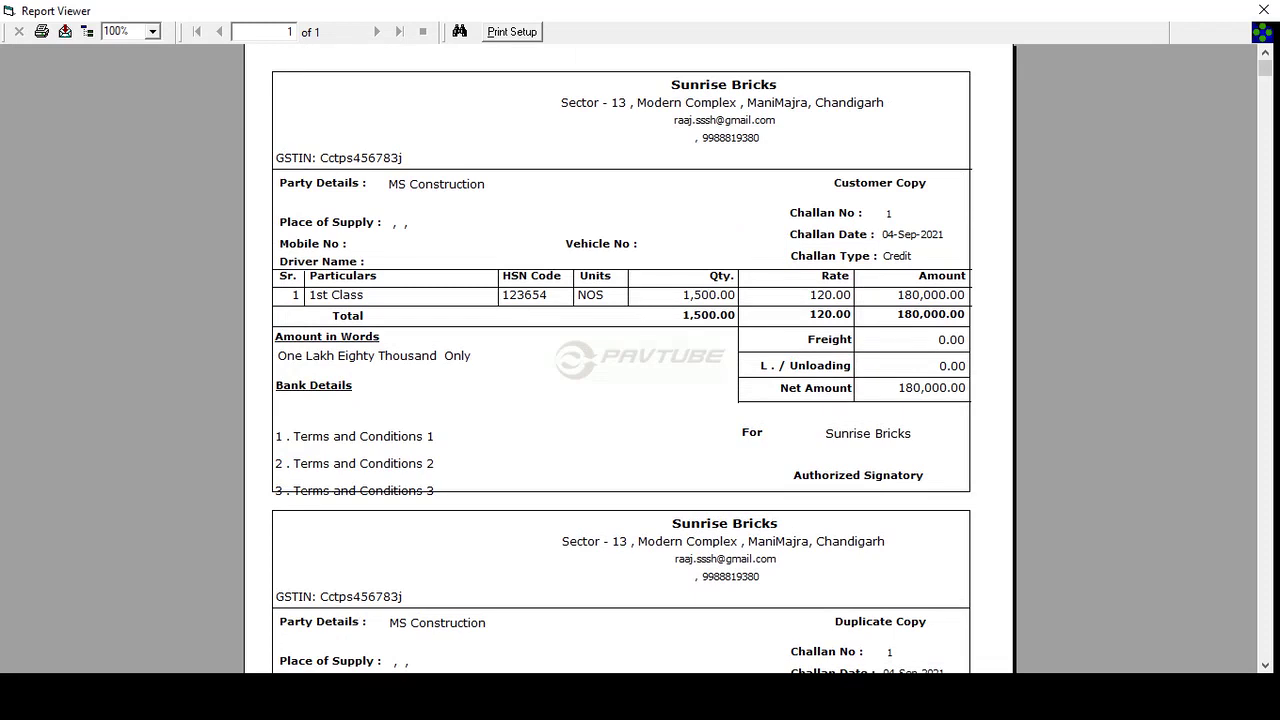
pyautogui.click(1263, 9)
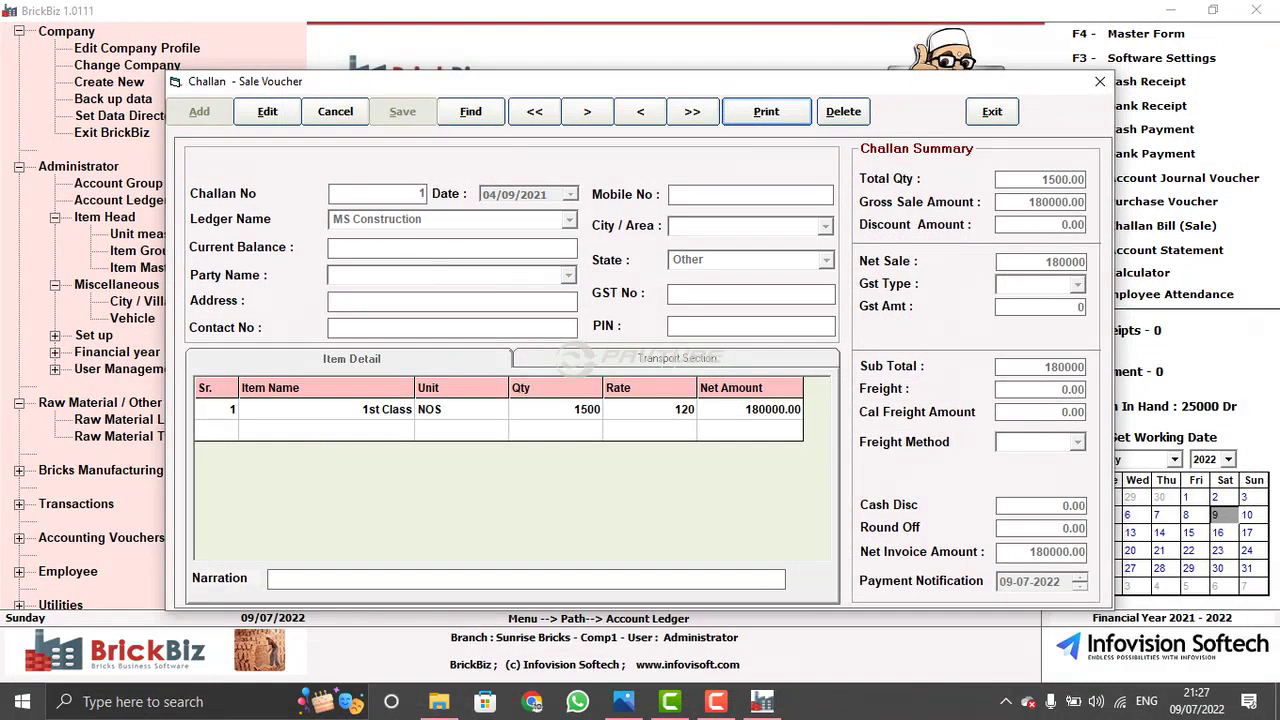
# - Close the challan, then open and exit empty Loading/Unloading Voucher 1 after checking Bill No
pyautogui.click(992, 111)
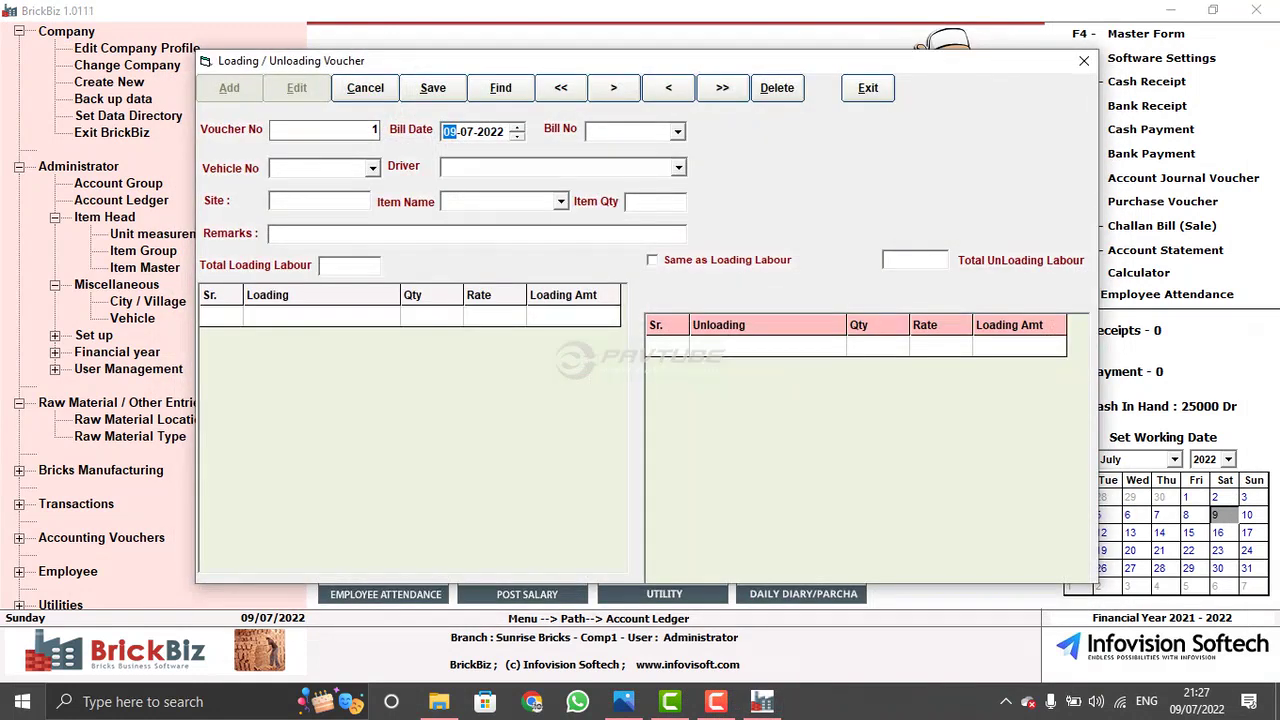
pyautogui.click(722, 88)
pyautogui.click(630, 131)
pyautogui.press('Escape')
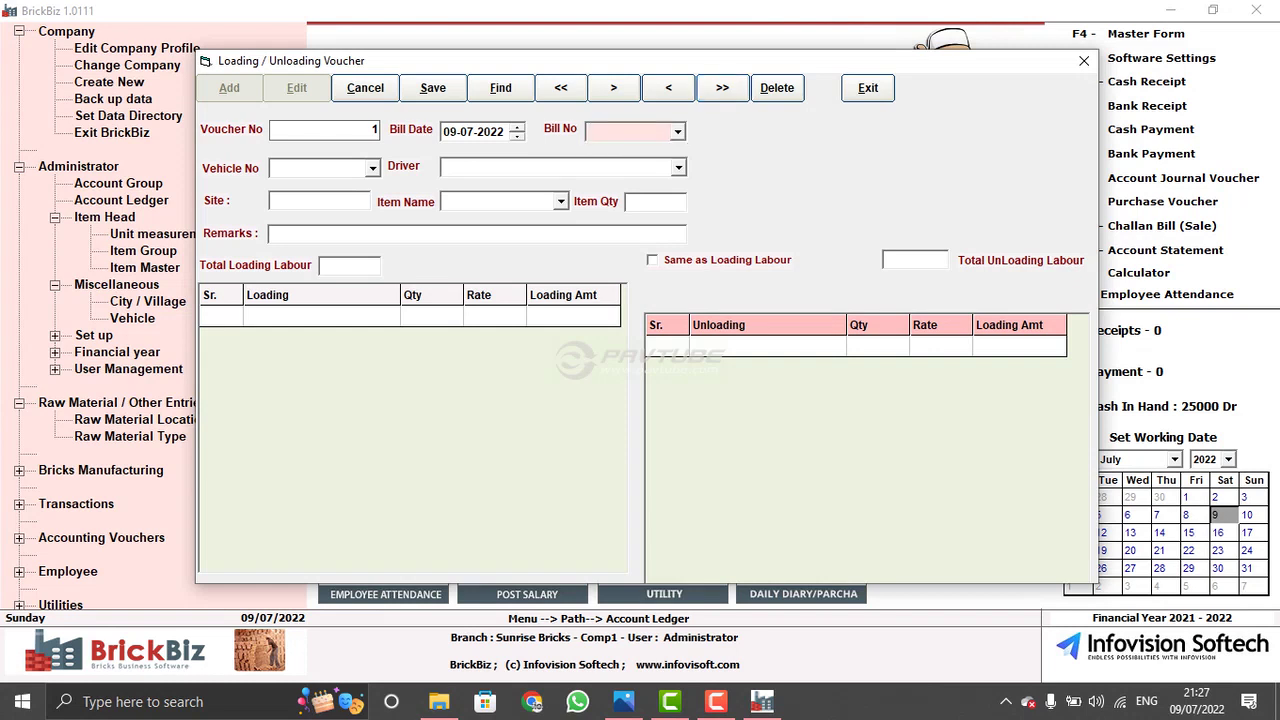
pyautogui.moveTo(780, 60); pyautogui.dragTo(793, 55)
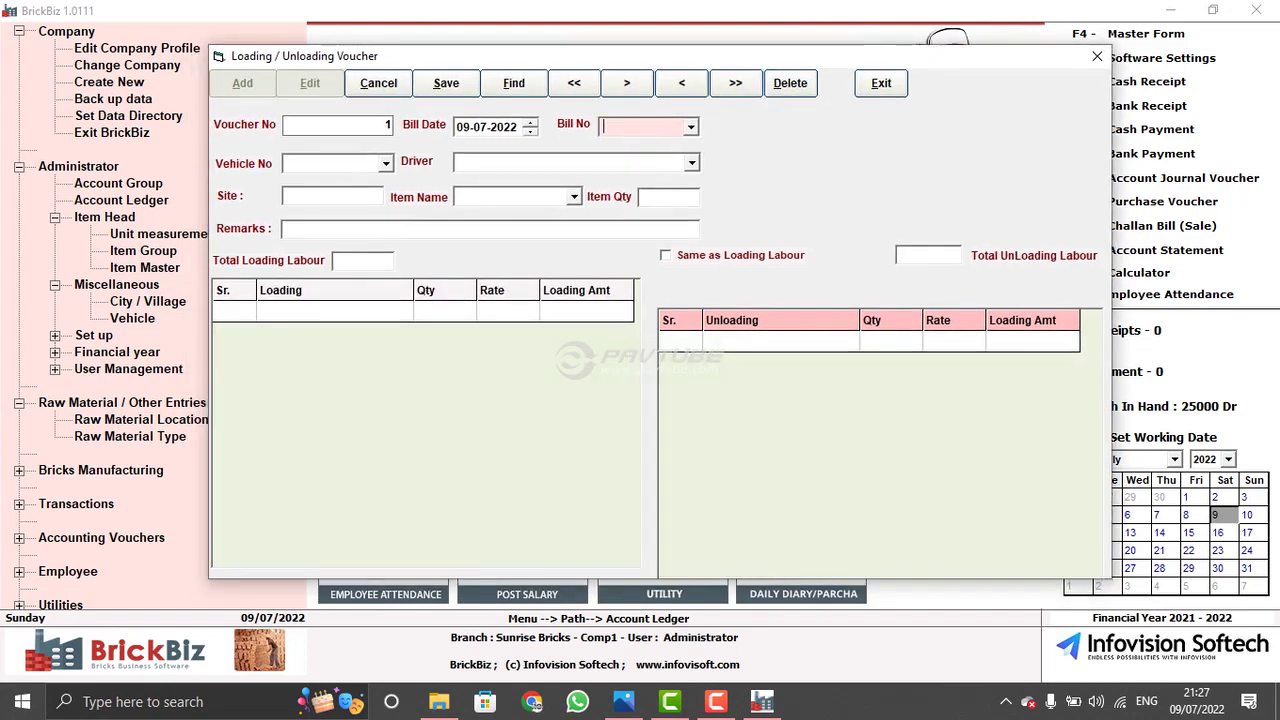
pyautogui.click(881, 83)
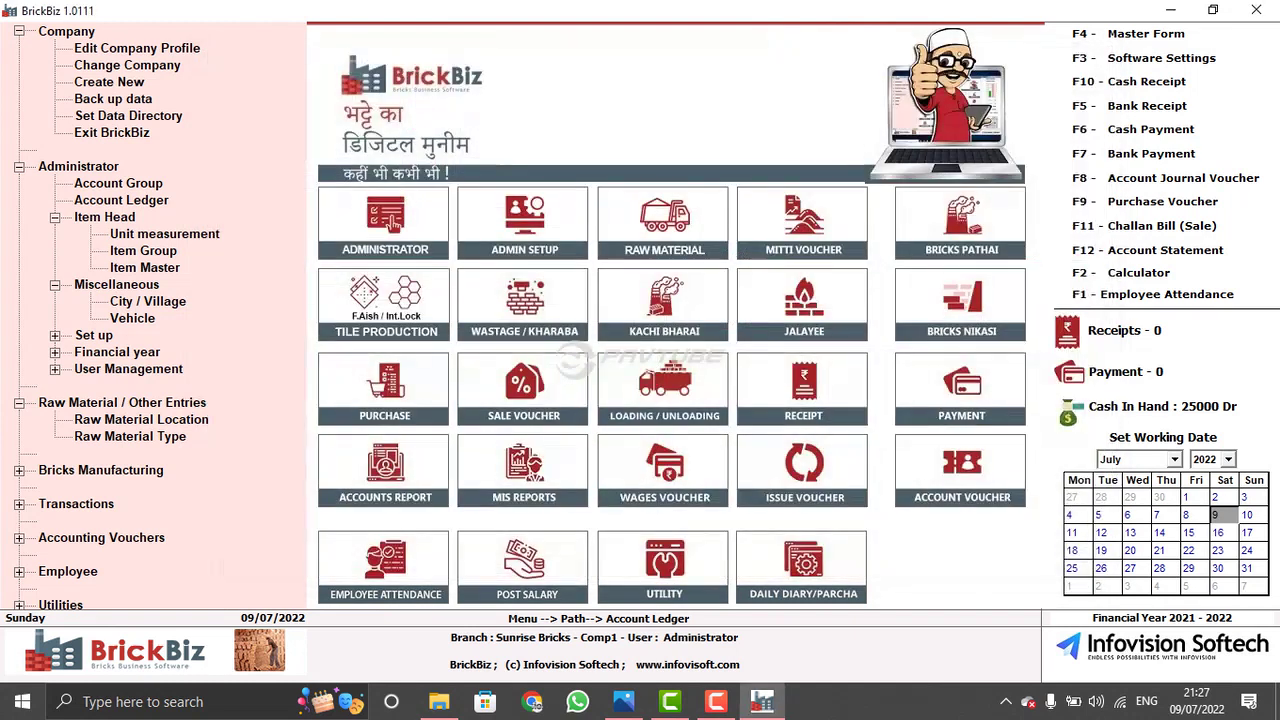
# - Credit 50000 to MS Construction in a new Cash Receipt Voucher and close it
pyautogui.click(813, 376)
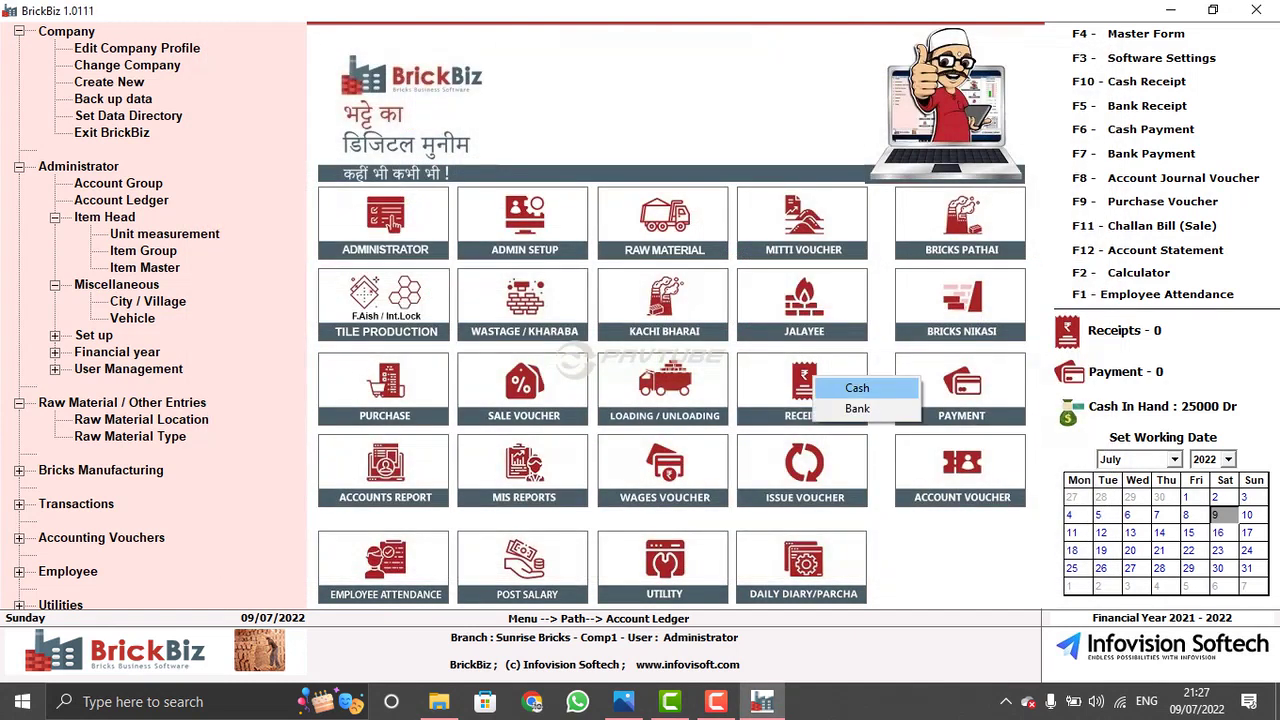
pyautogui.click(846, 386)
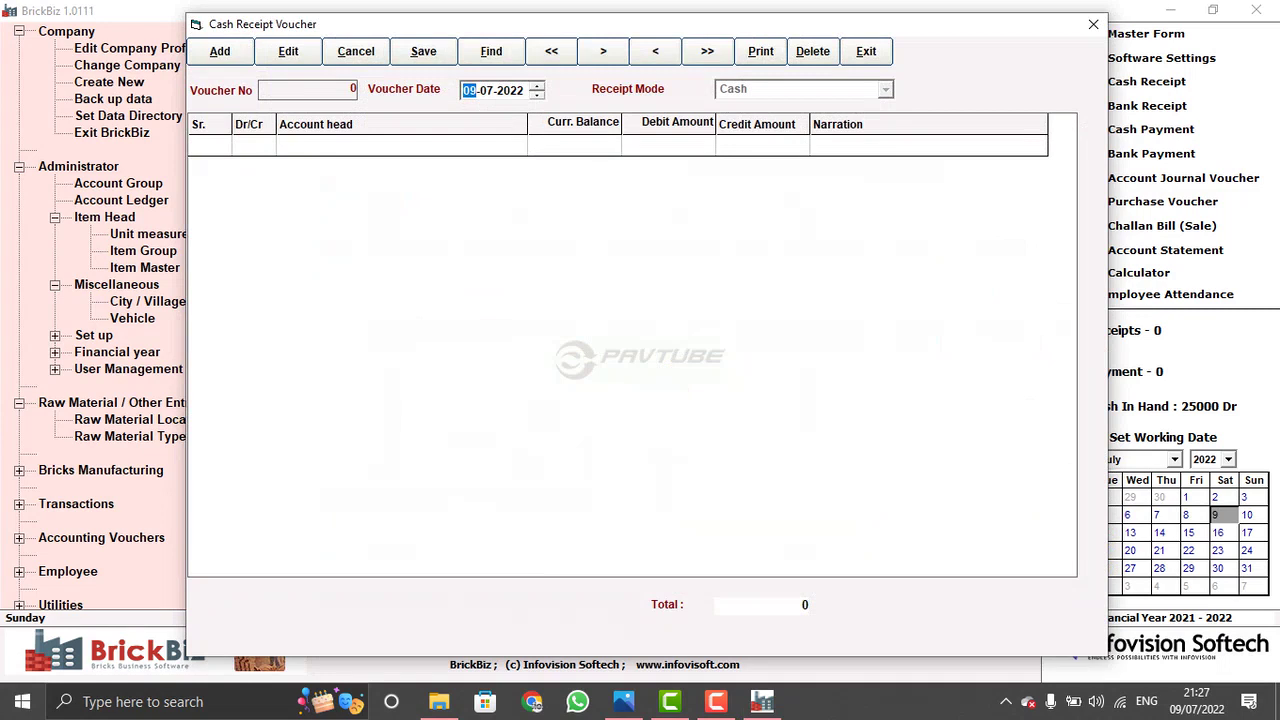
pyautogui.press('Return')
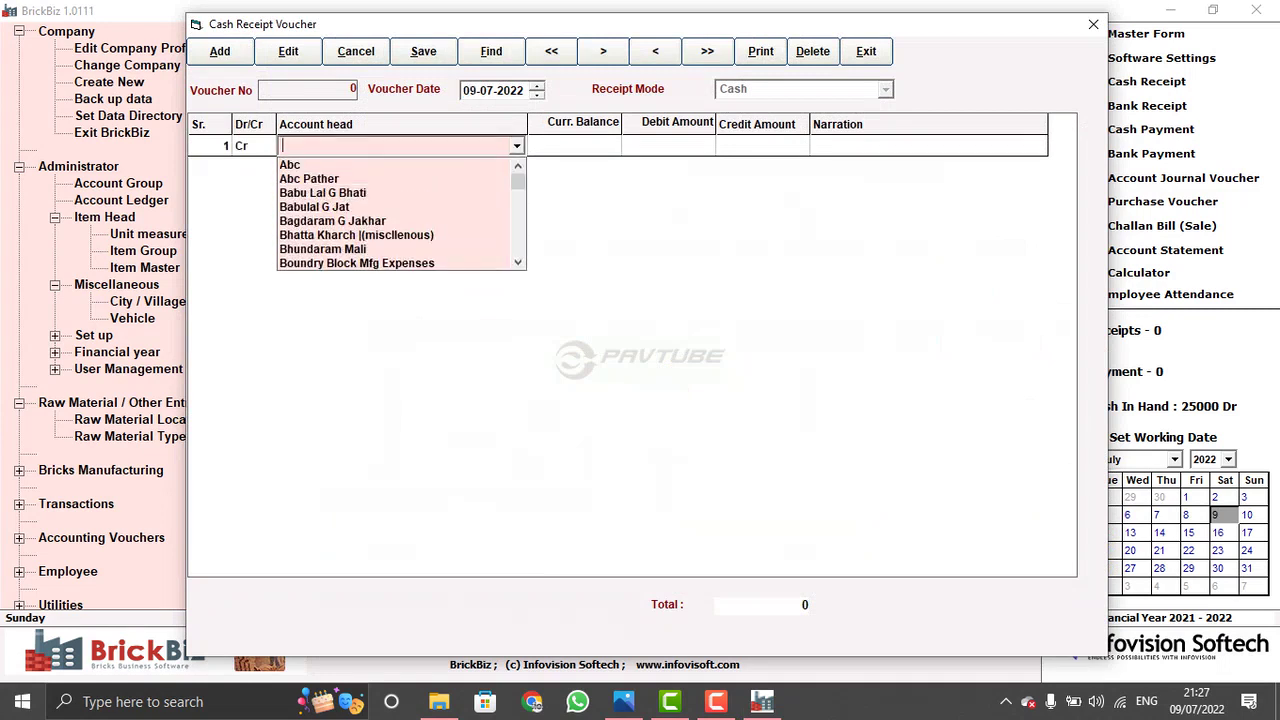
pyautogui.write('MS Construction')
pyautogui.press('Return')
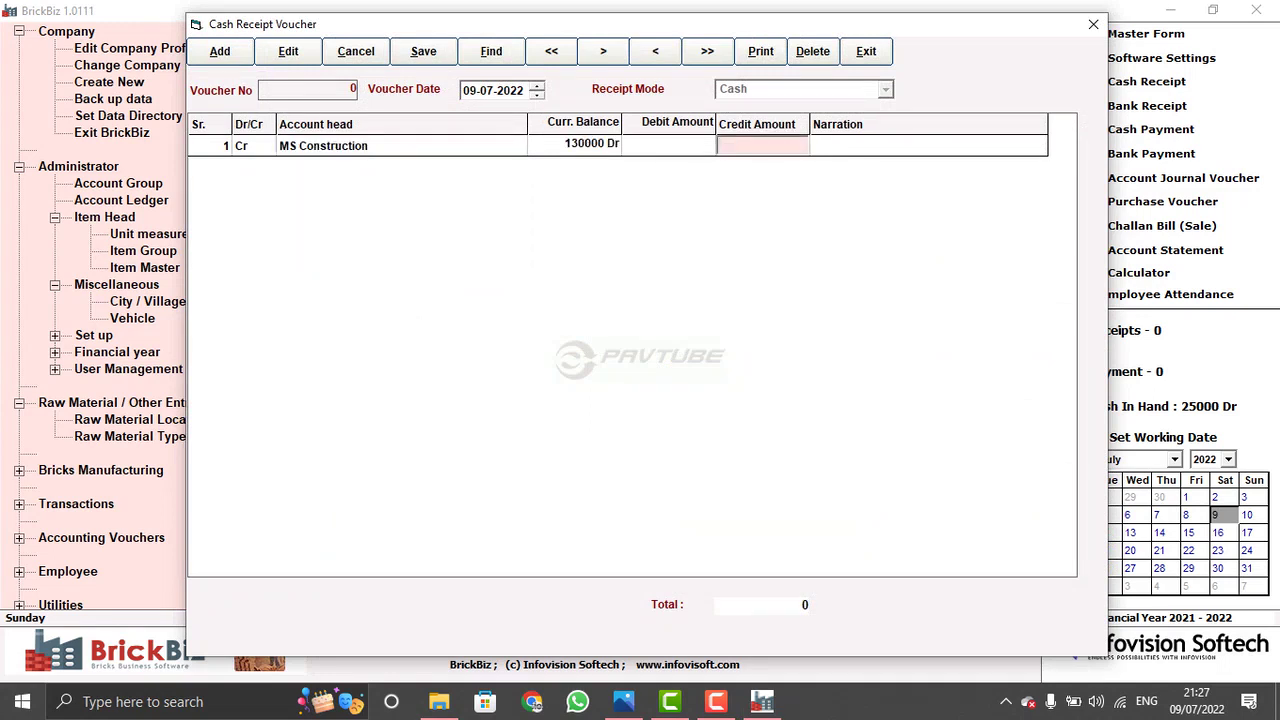
pyautogui.write('50000')
pyautogui.press('Return')
pyautogui.press('Return')
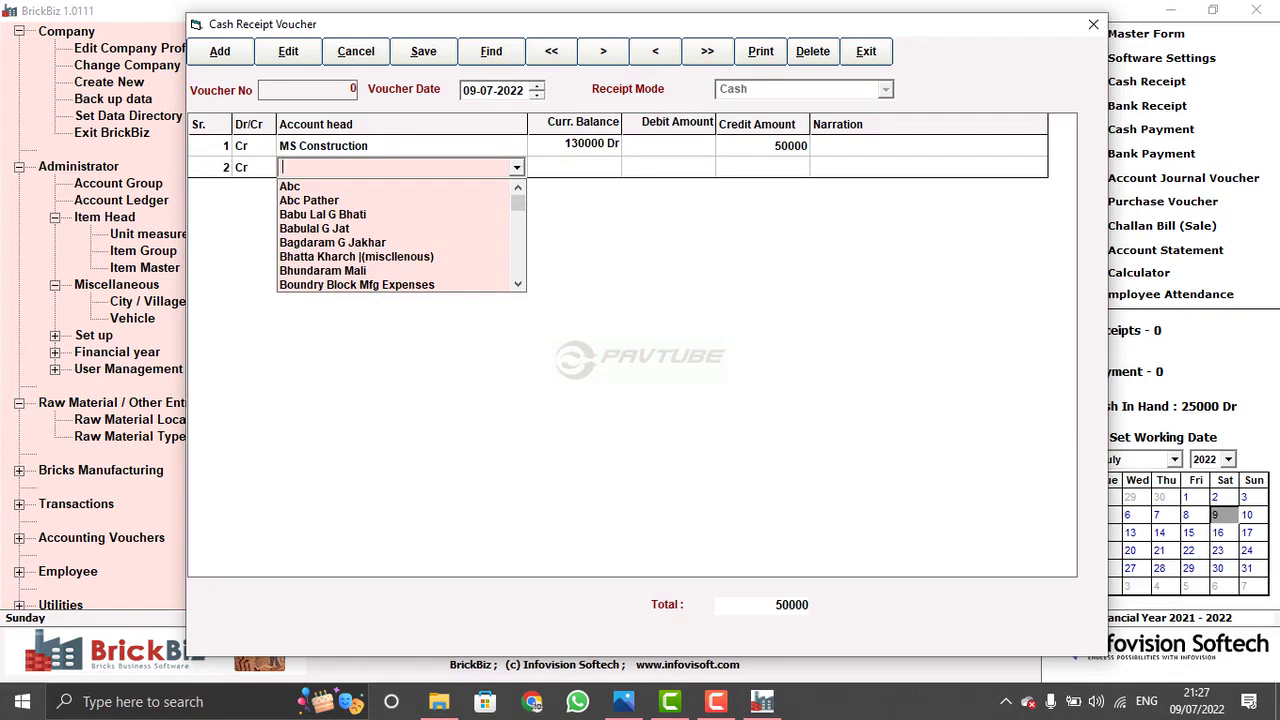
pyautogui.click(866, 51)
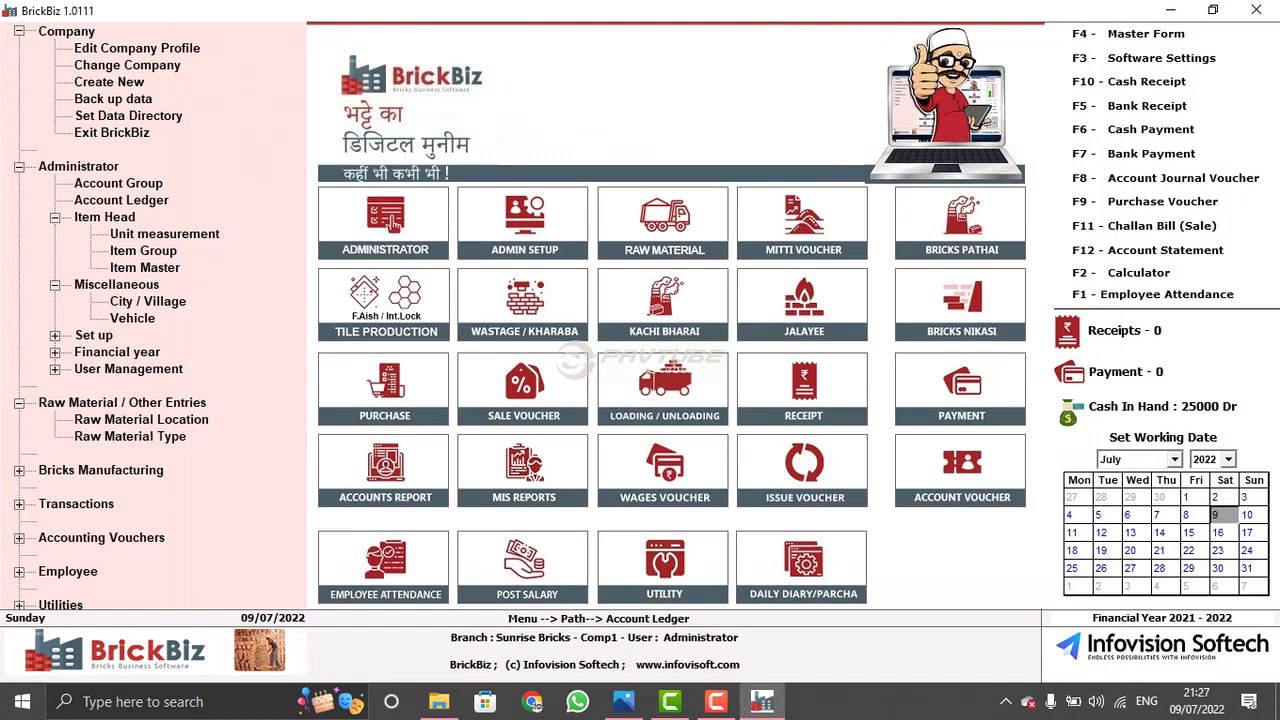
pyautogui.click(967, 397)
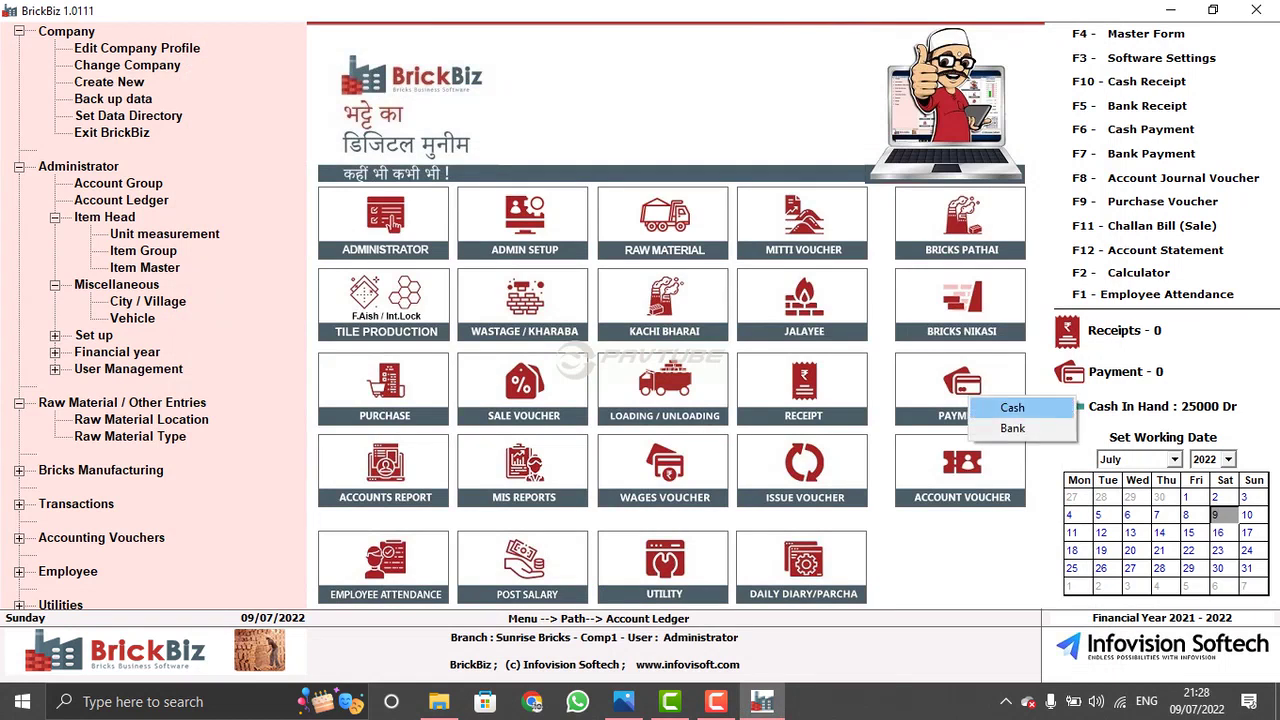
pyautogui.press('Return')
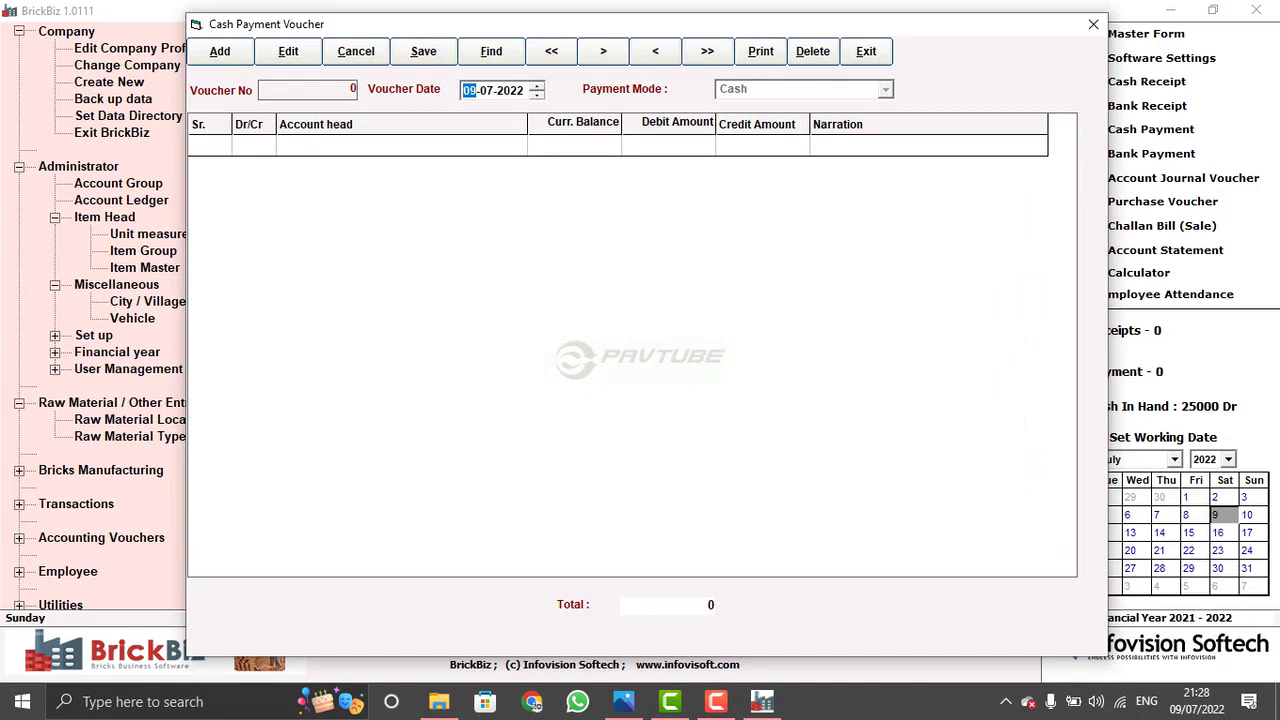
pyautogui.press('Escape')
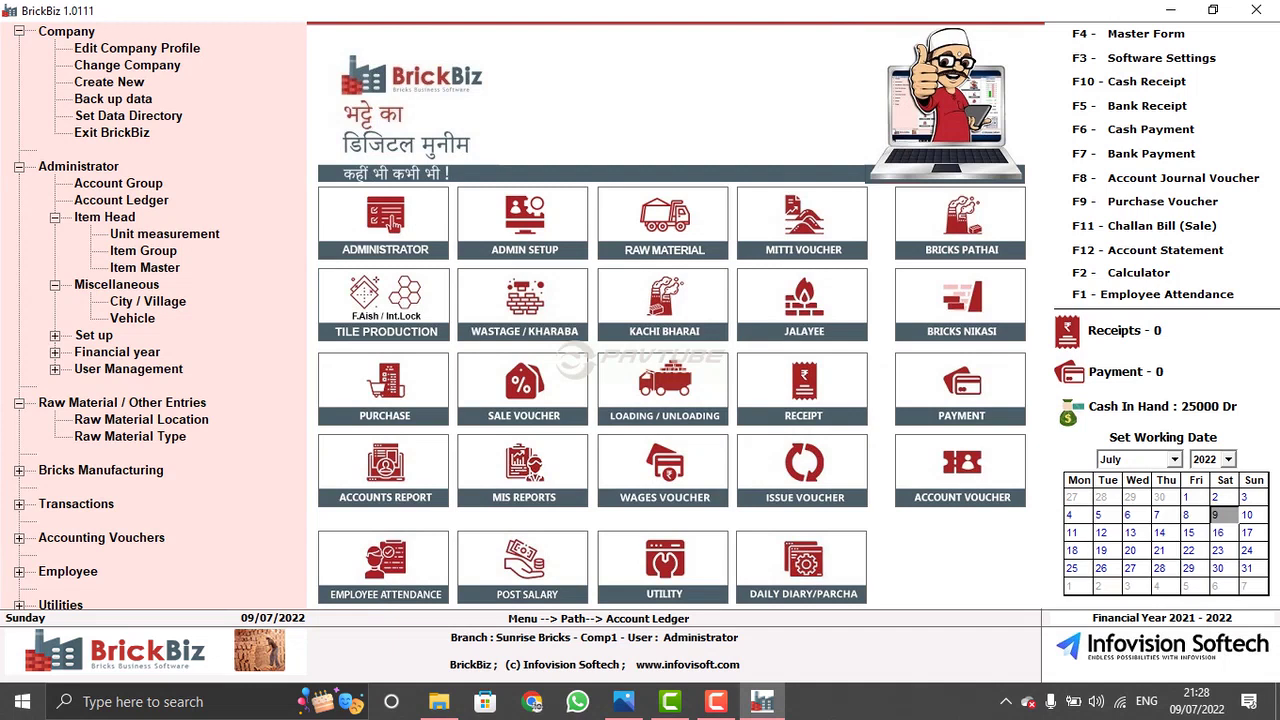
pyautogui.rightClick(386, 177)
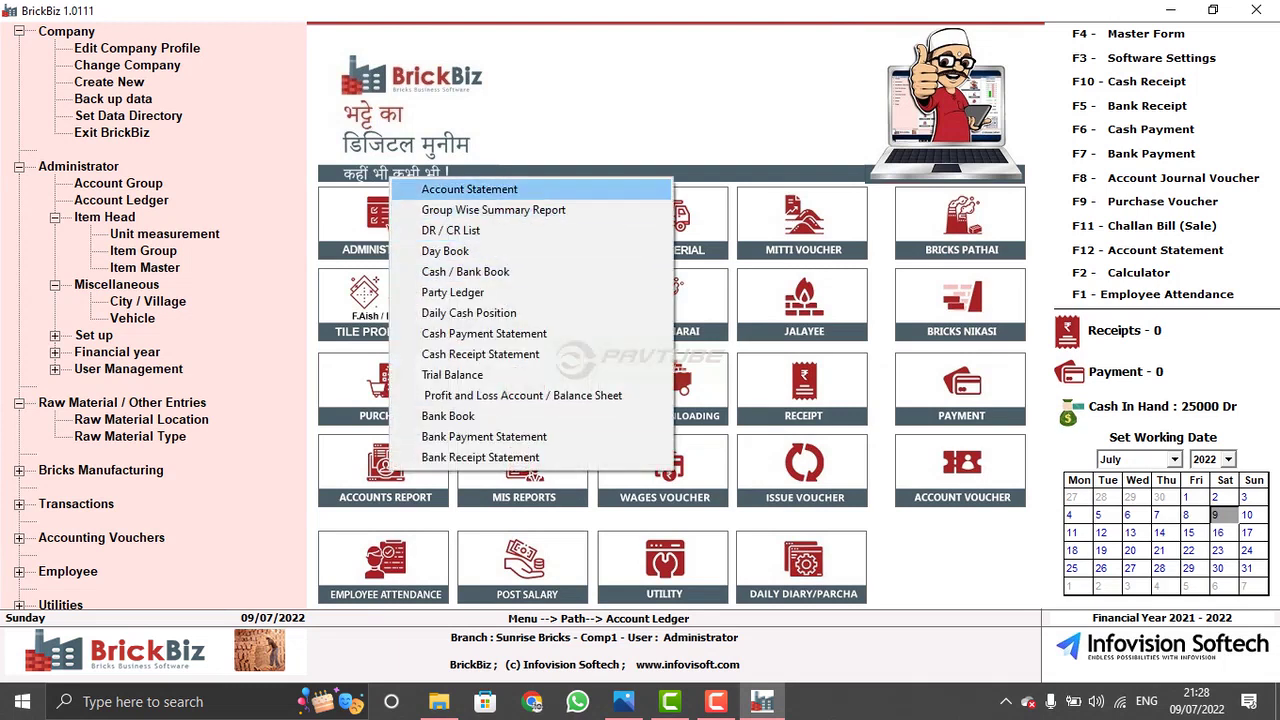
pyautogui.click(430, 189)
pyautogui.press('Tab')
pyautogui.press('Tab')
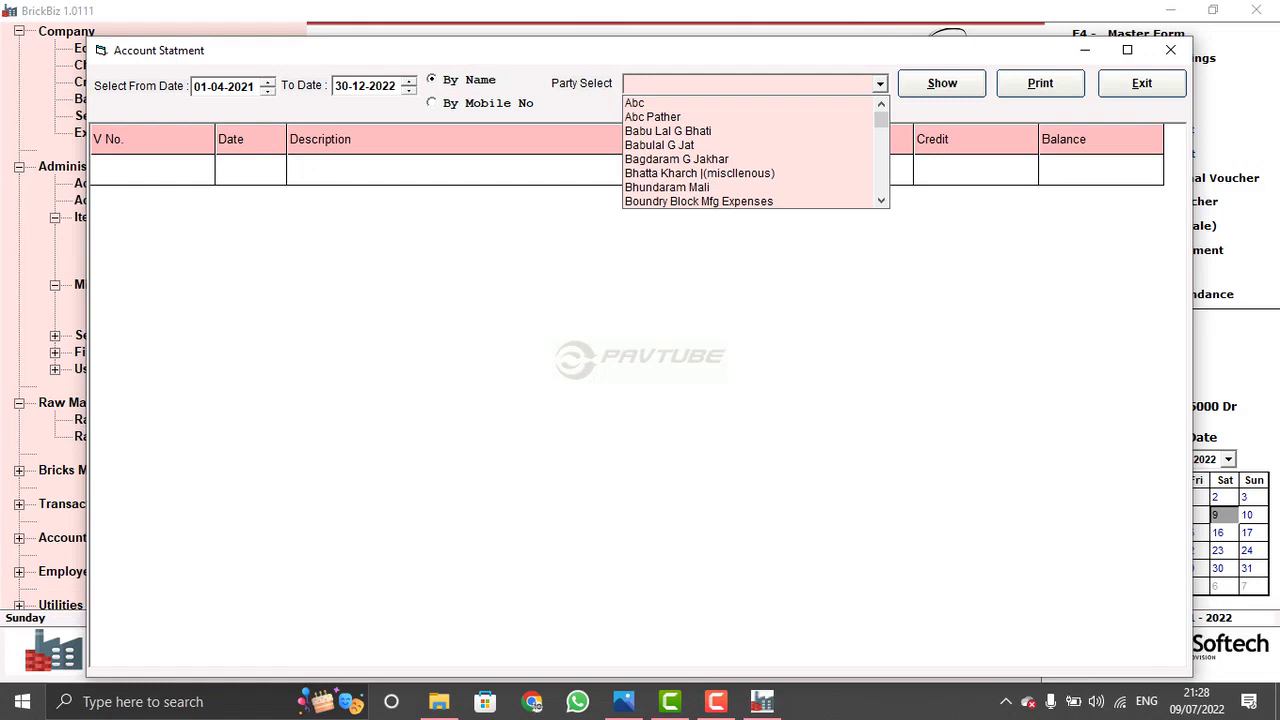
pyautogui.write('S')
pyautogui.press('BackSpace')
pyautogui.press('BackSpace')
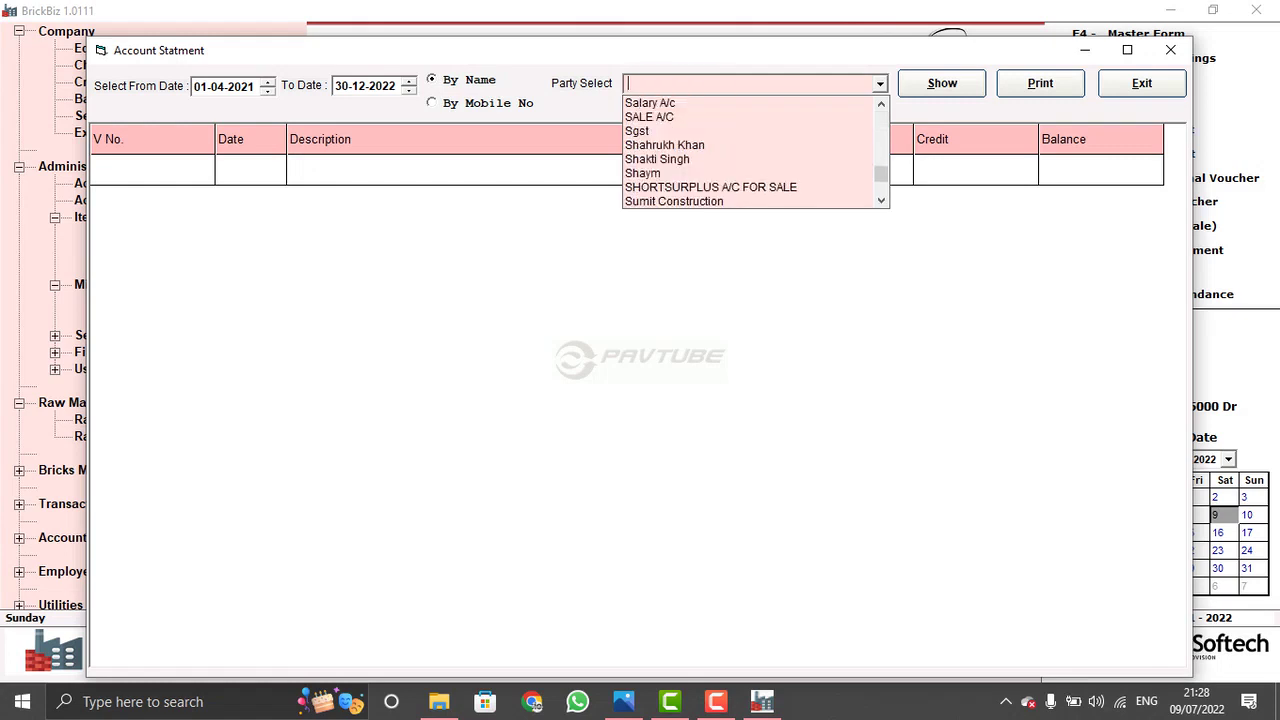
pyautogui.write('MS Construction')
pyautogui.press('Tab')
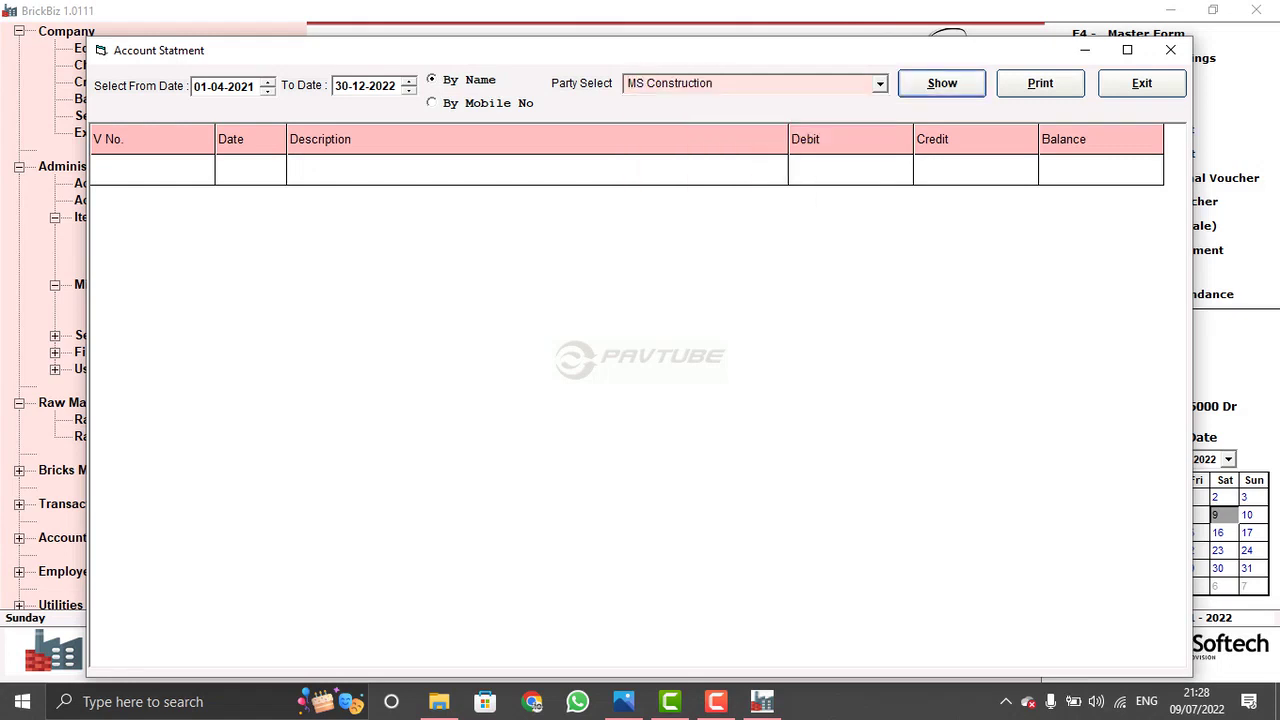
pyautogui.press('Return')
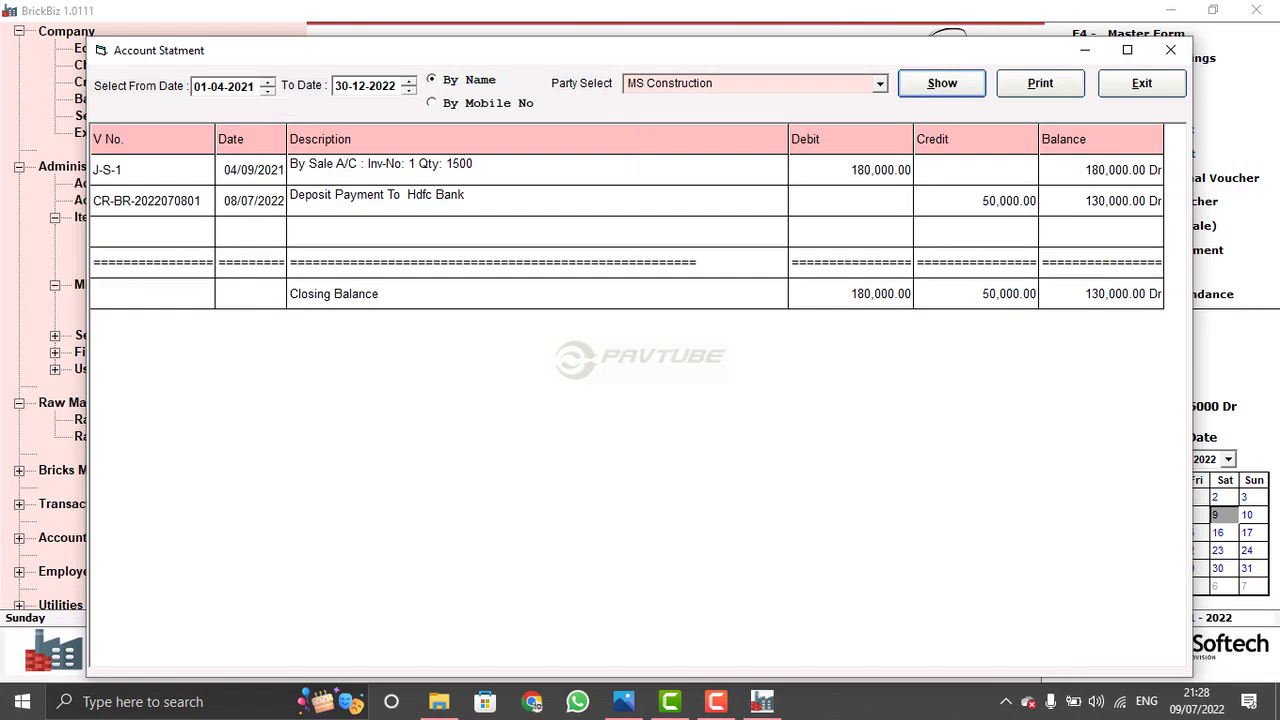
pyautogui.click(151, 293)
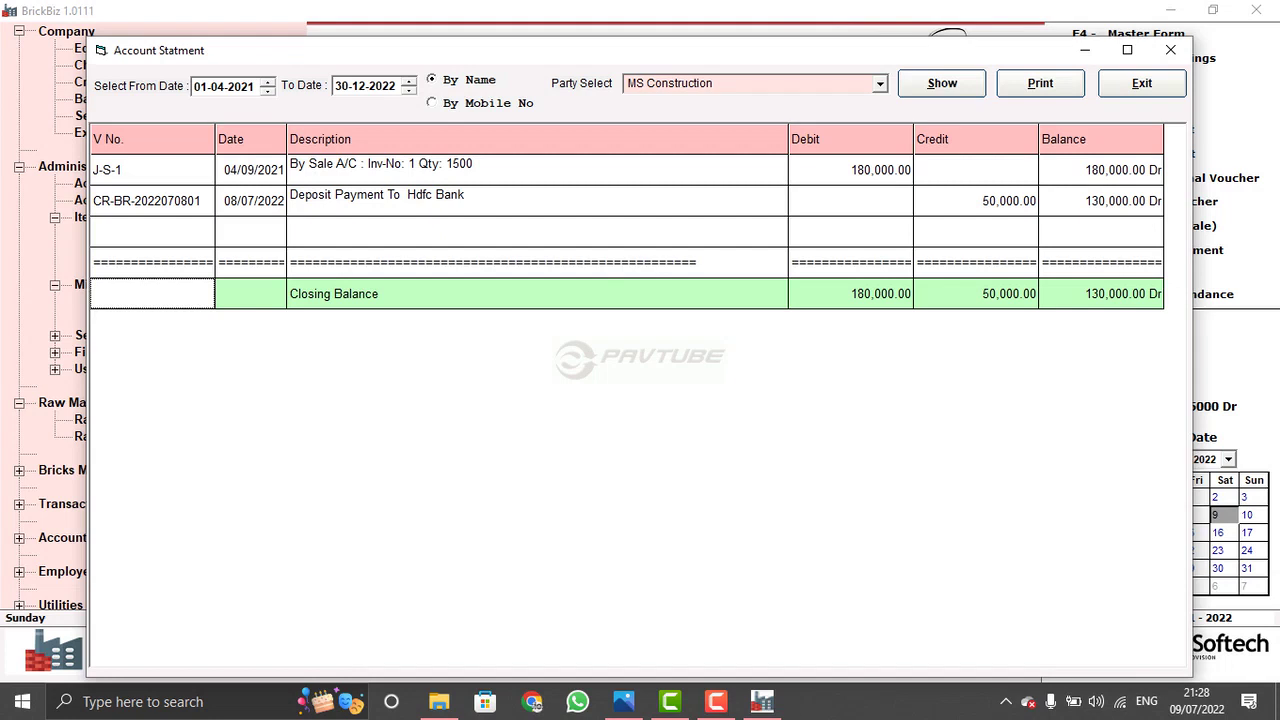
pyautogui.click(151, 201)
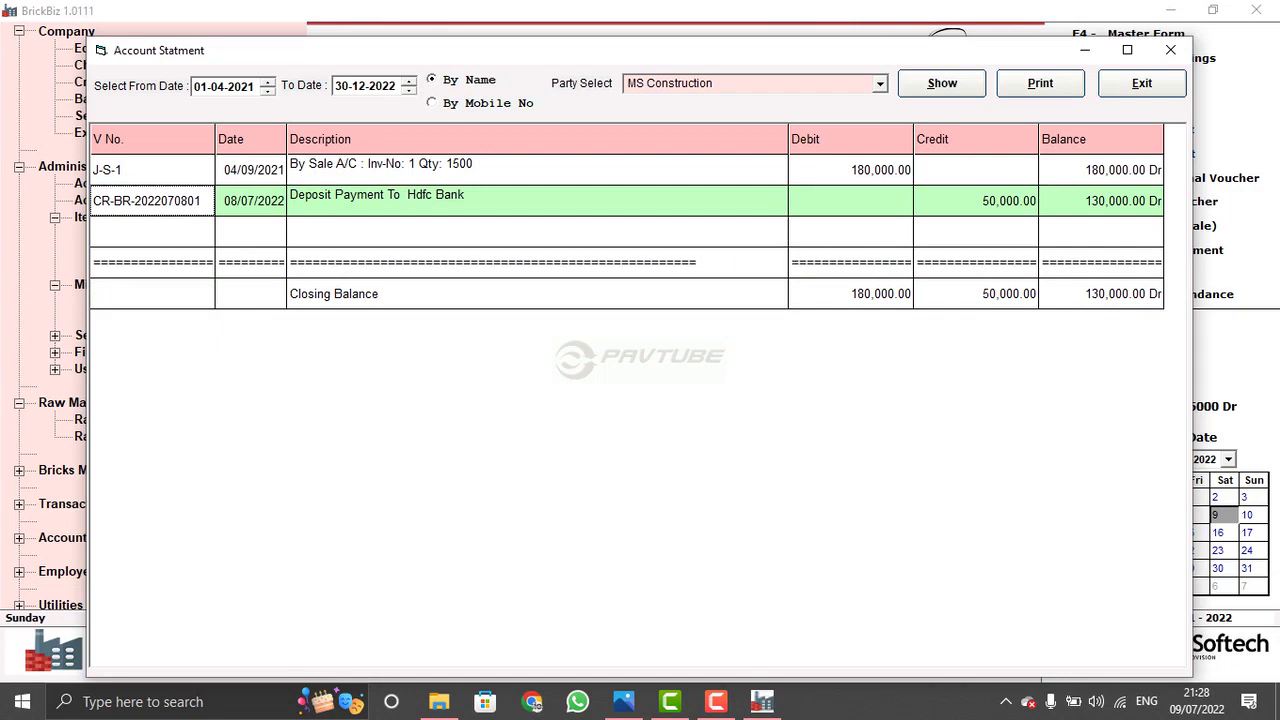
pyautogui.click(151, 293)
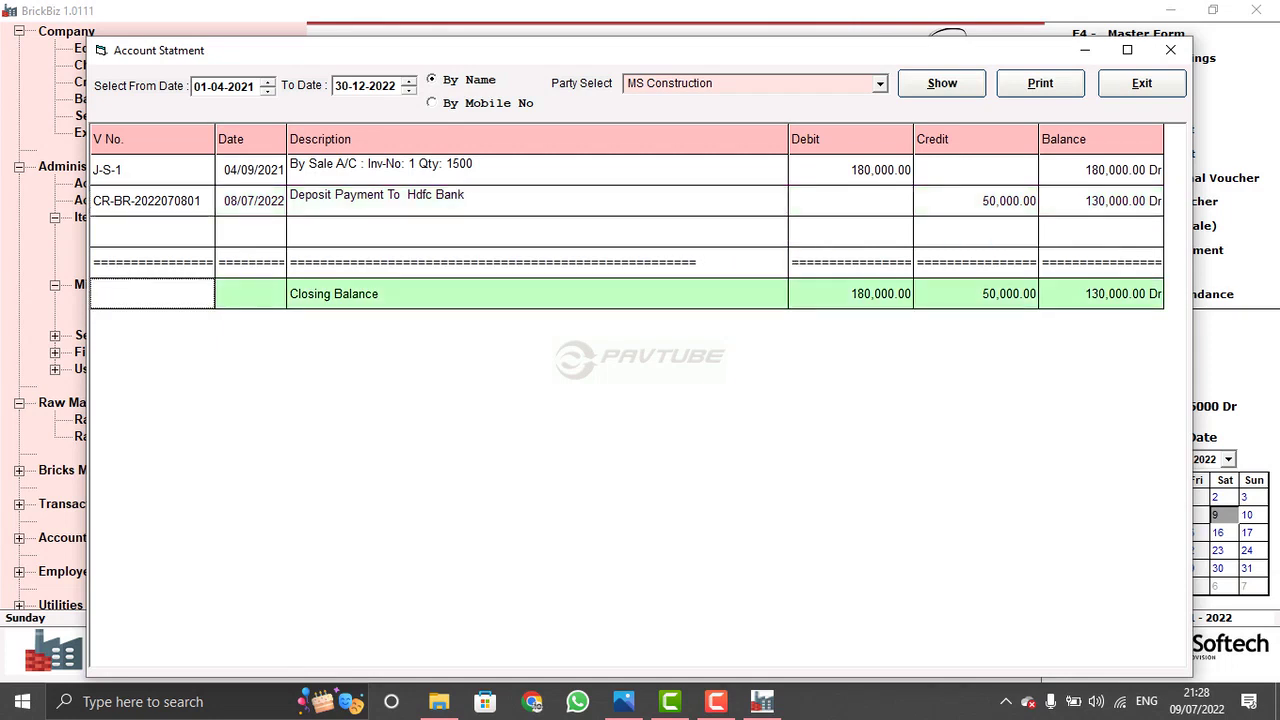
pyautogui.click(151, 170)
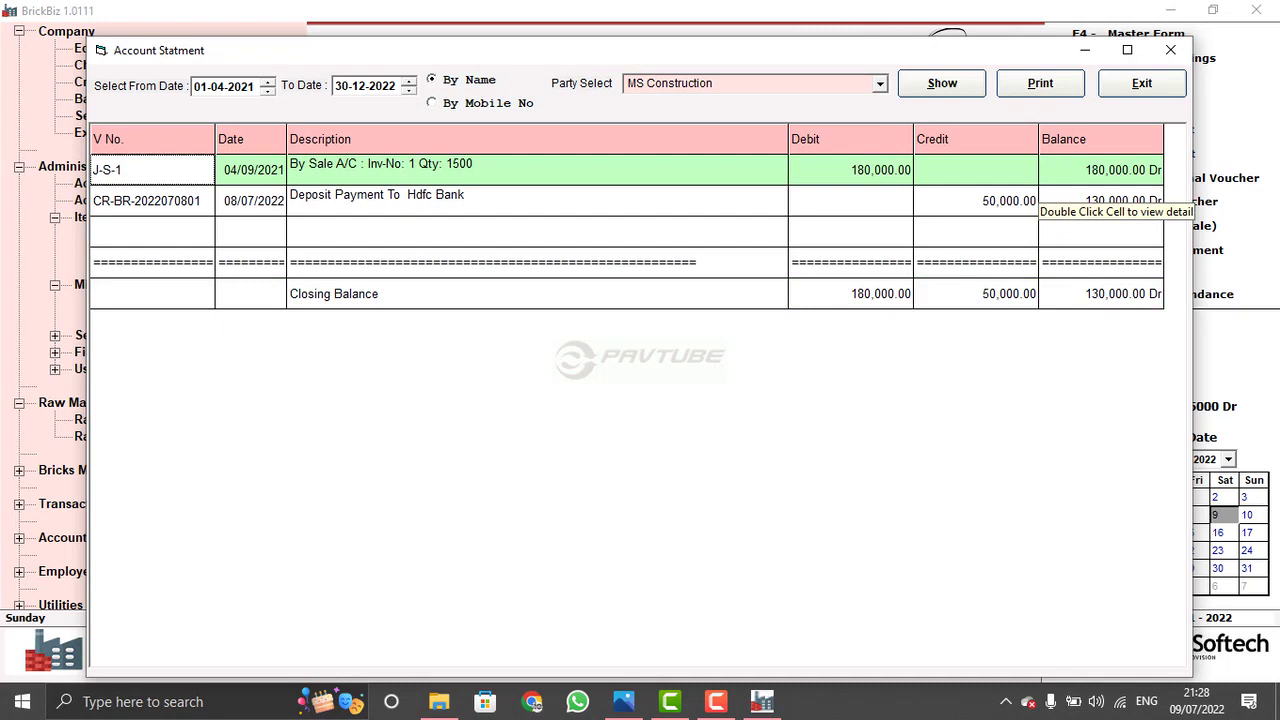
pyautogui.click(151, 293)
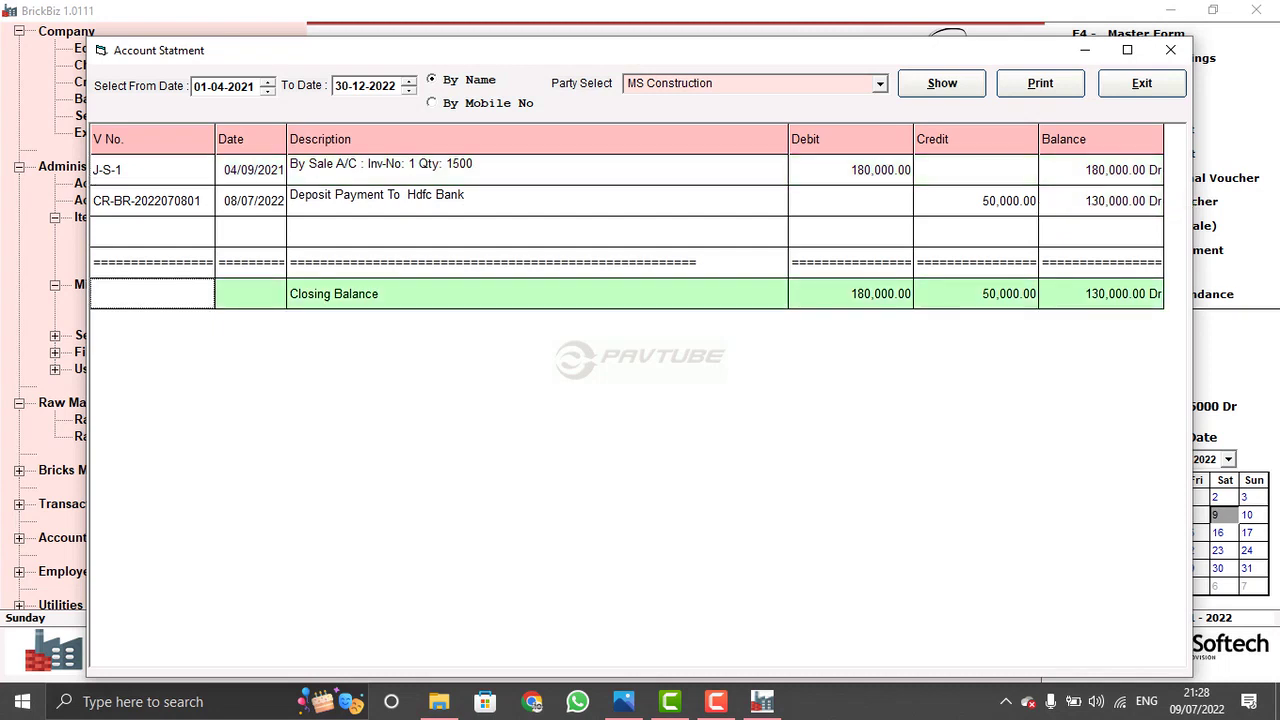
pyautogui.click(1141, 83)
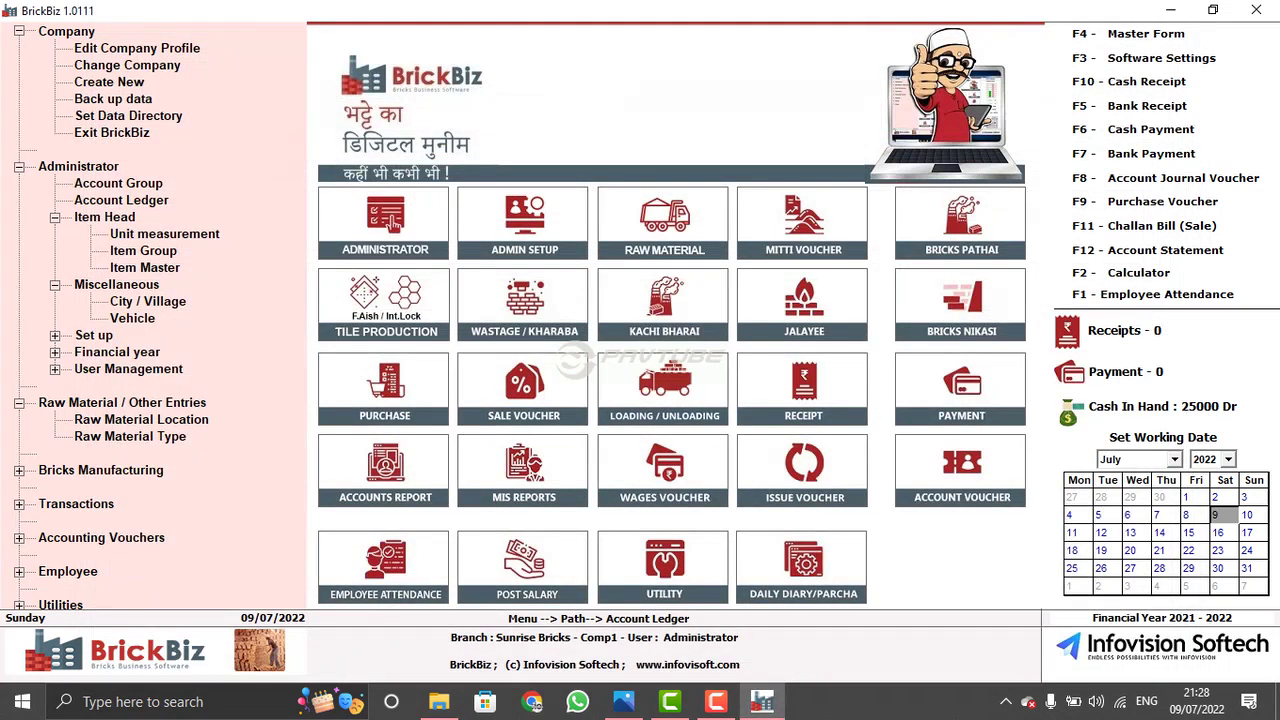
pyautogui.click(360, 455)
pyautogui.click(440, 192)
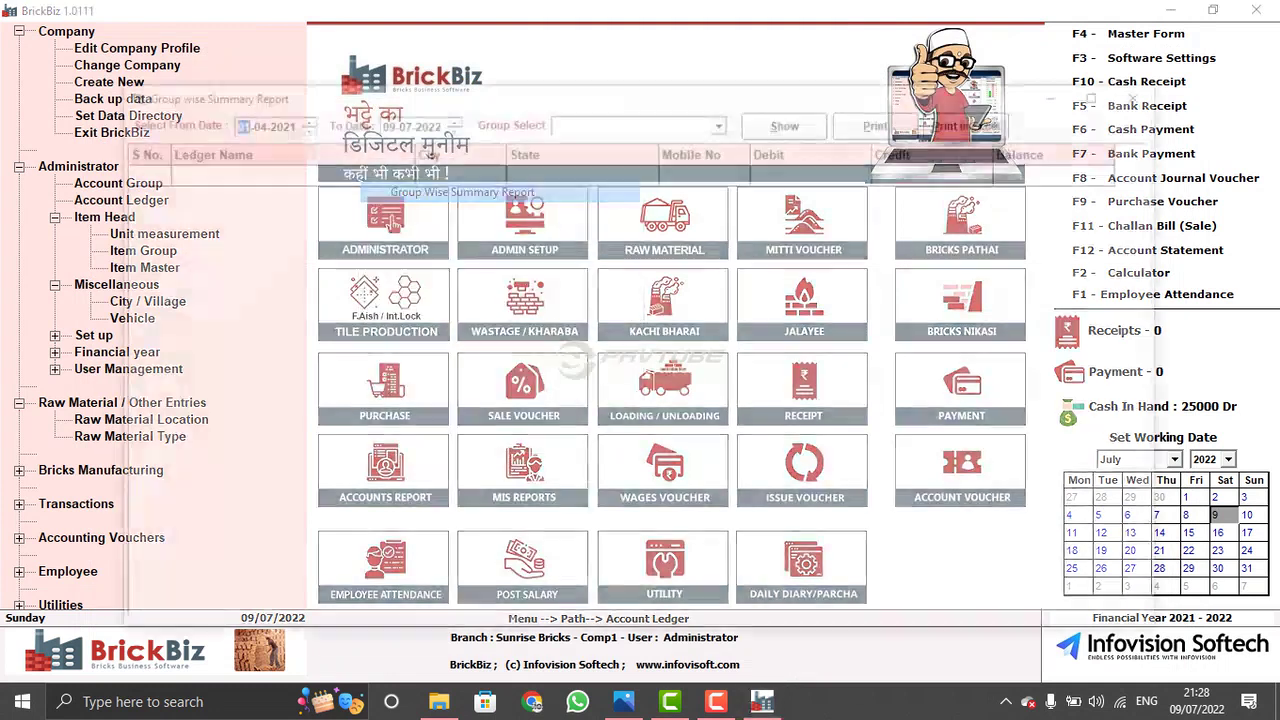
pyautogui.press('Tab')
pyautogui.press('Tab')
pyautogui.hotkey('alt', 'Down')
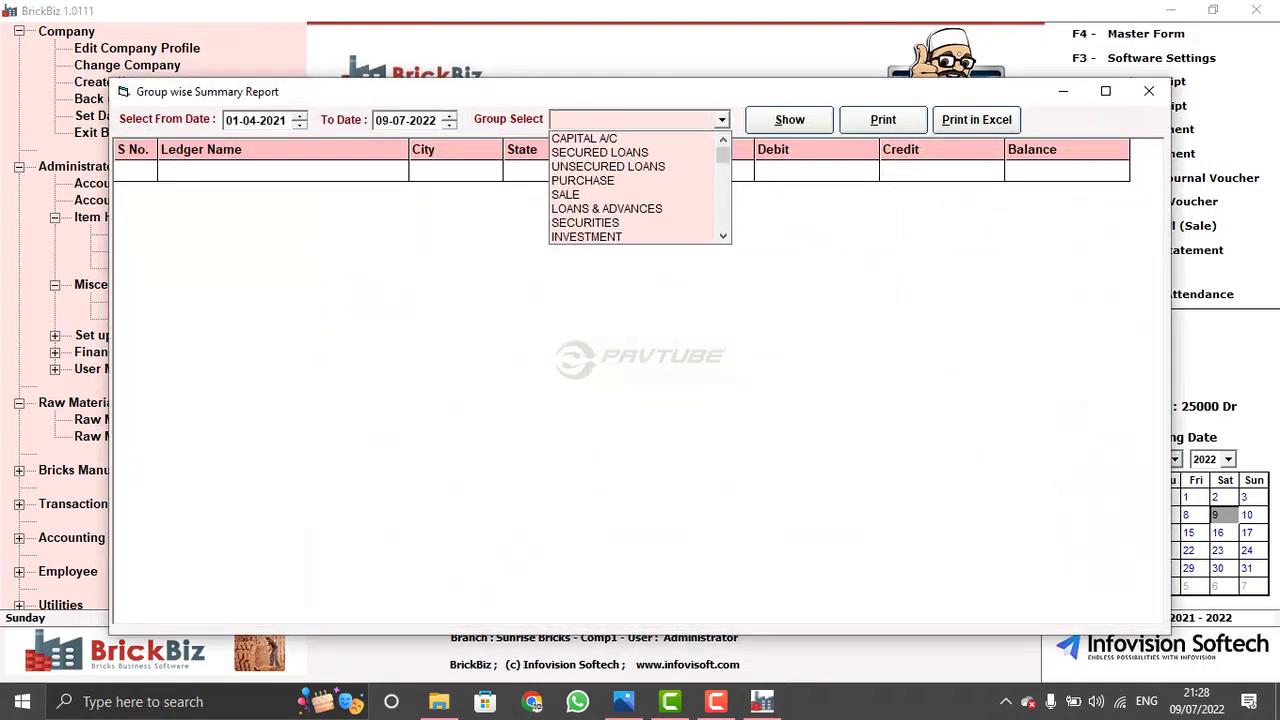
pyautogui.press('Down')
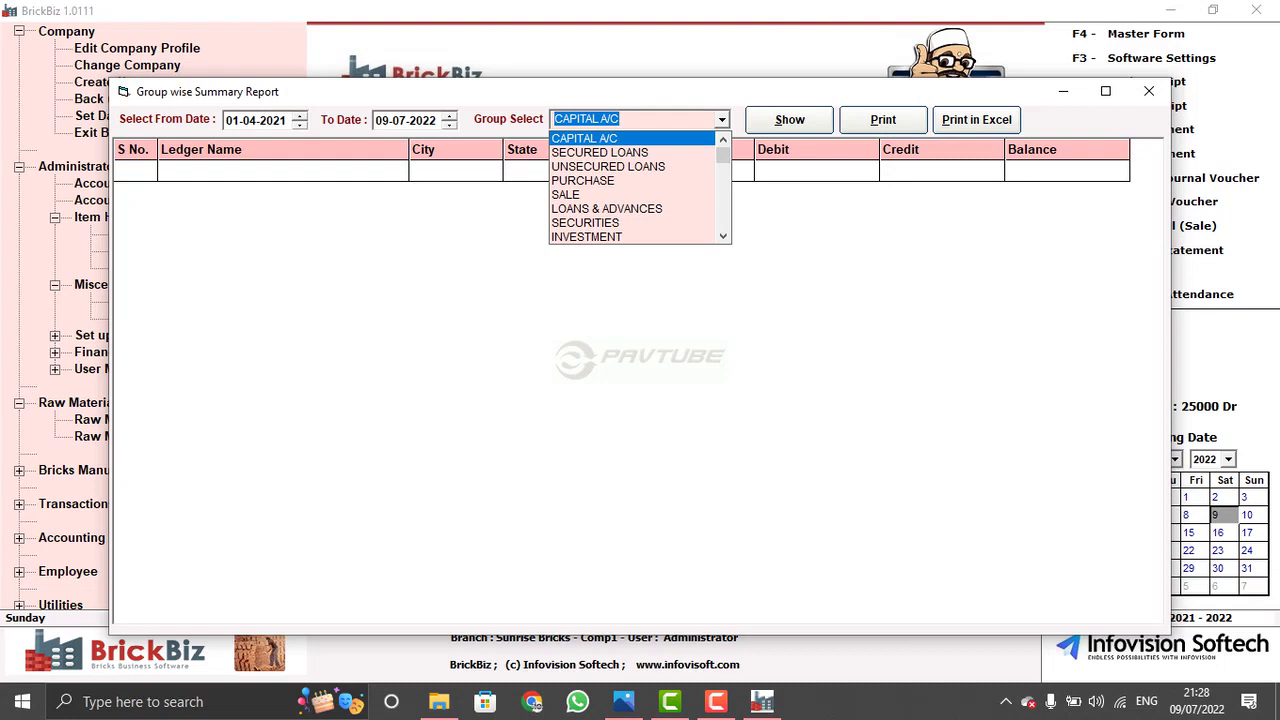
pyautogui.press('Return')
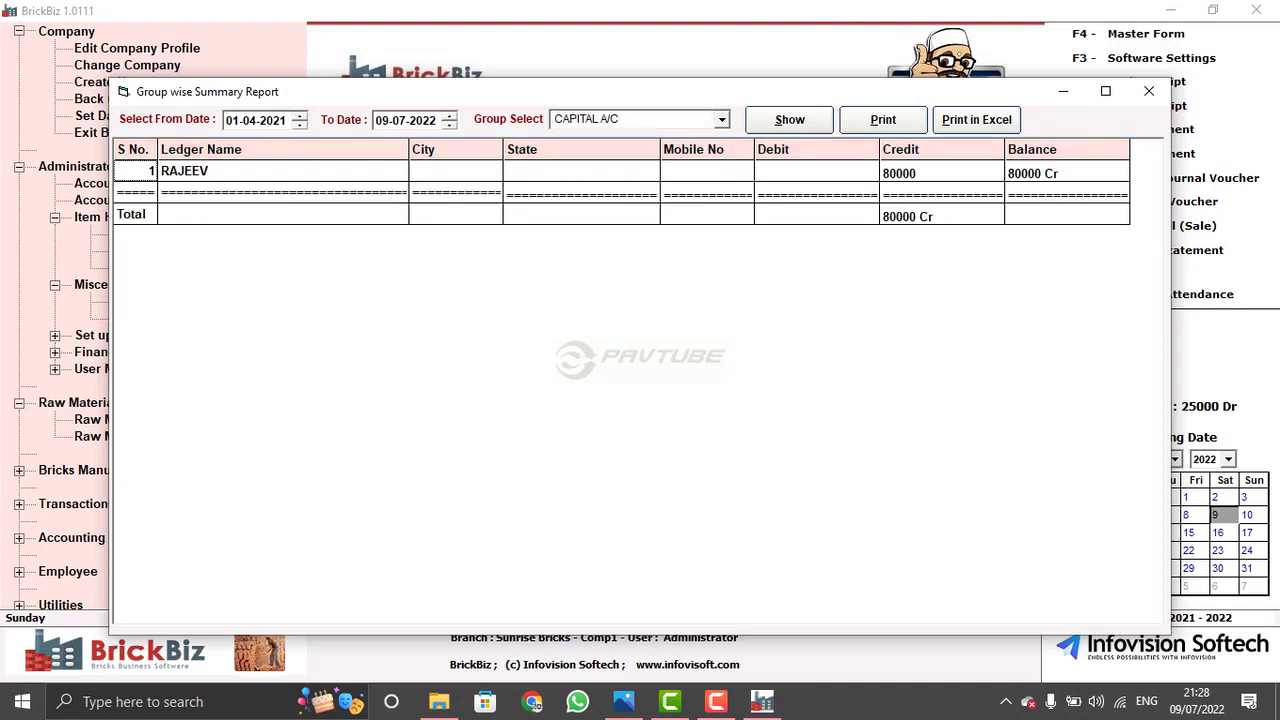
pyautogui.hotkey('alt', 'Down')
pyautogui.hotkey('alt', 'Down')
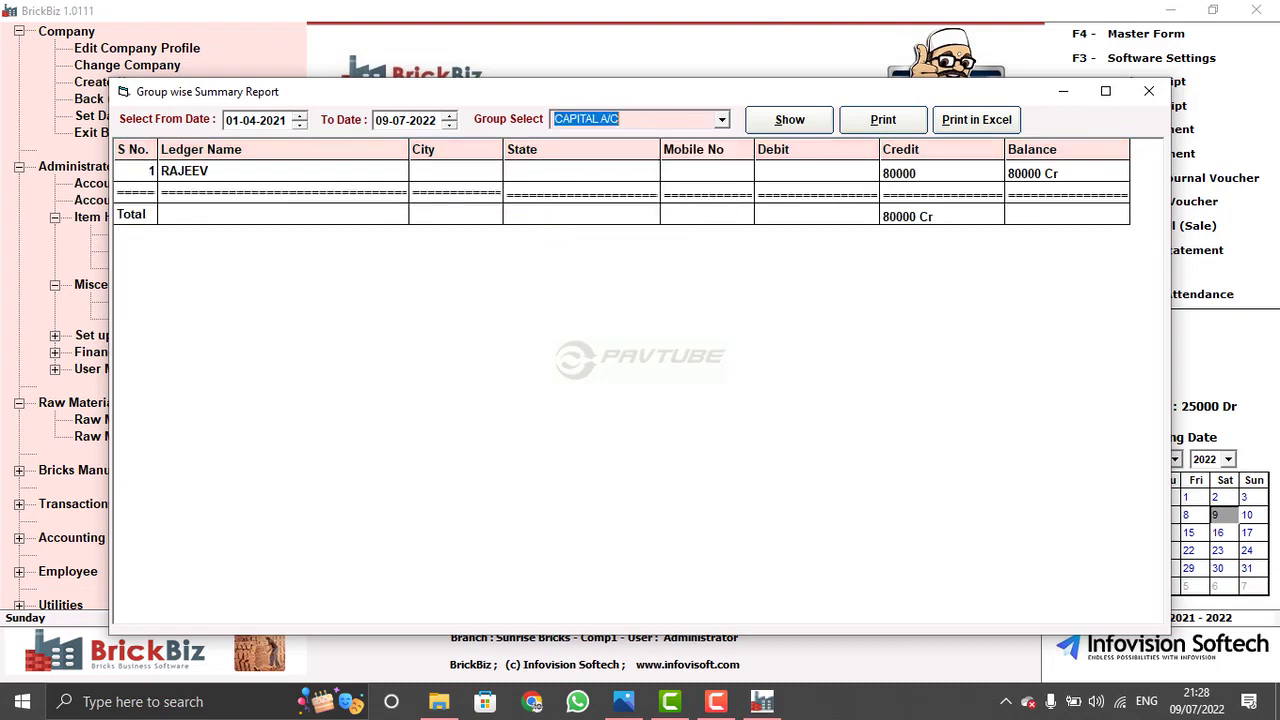
pyautogui.hotkey('alt', 'Down')
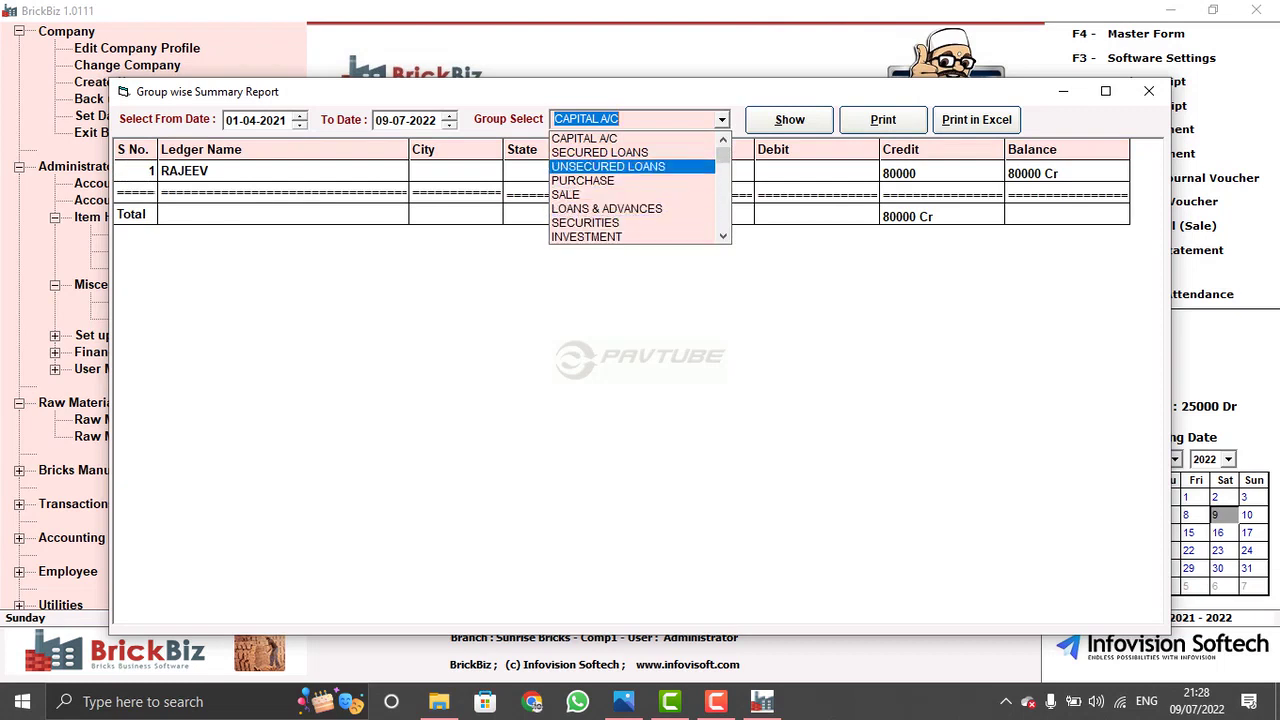
pyautogui.hotkey('alt', 'Down')
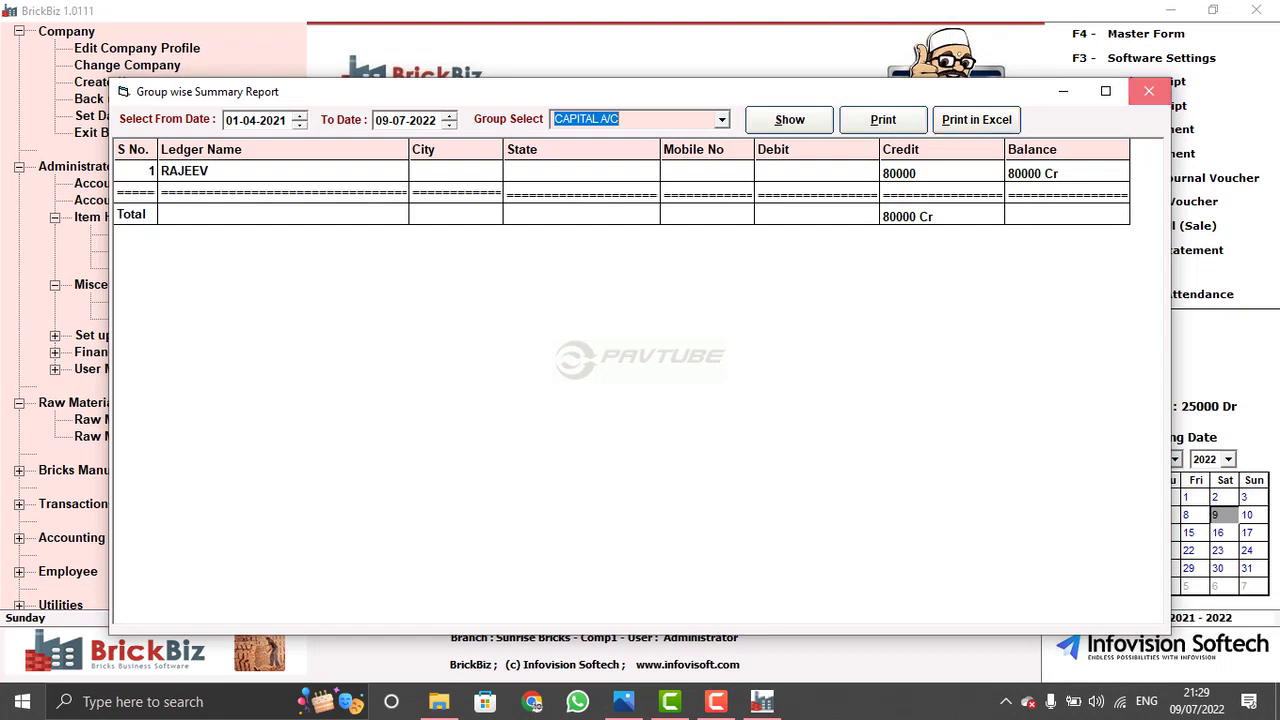
pyautogui.click(1148, 91)
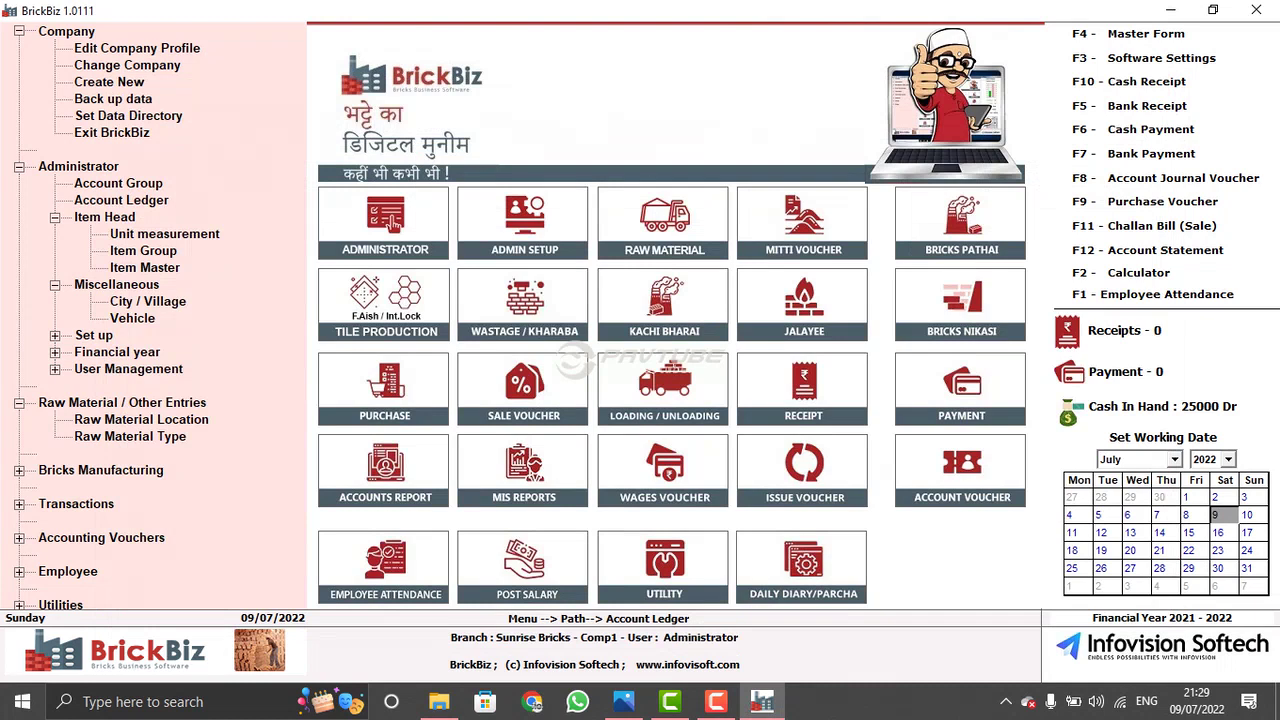
# - Show the DR / CR List for Sundry Debtors, totalling 130000 Dr for MS Construction
pyautogui.click(390, 224)
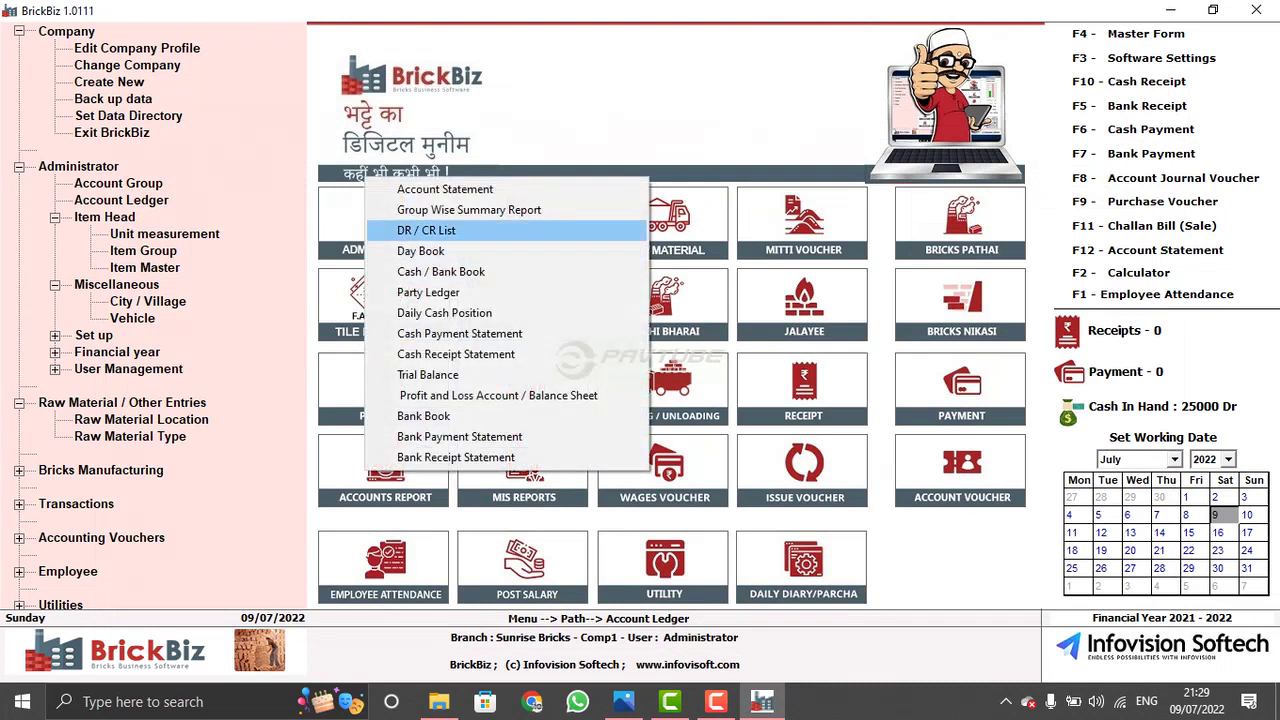
pyautogui.click(426, 230)
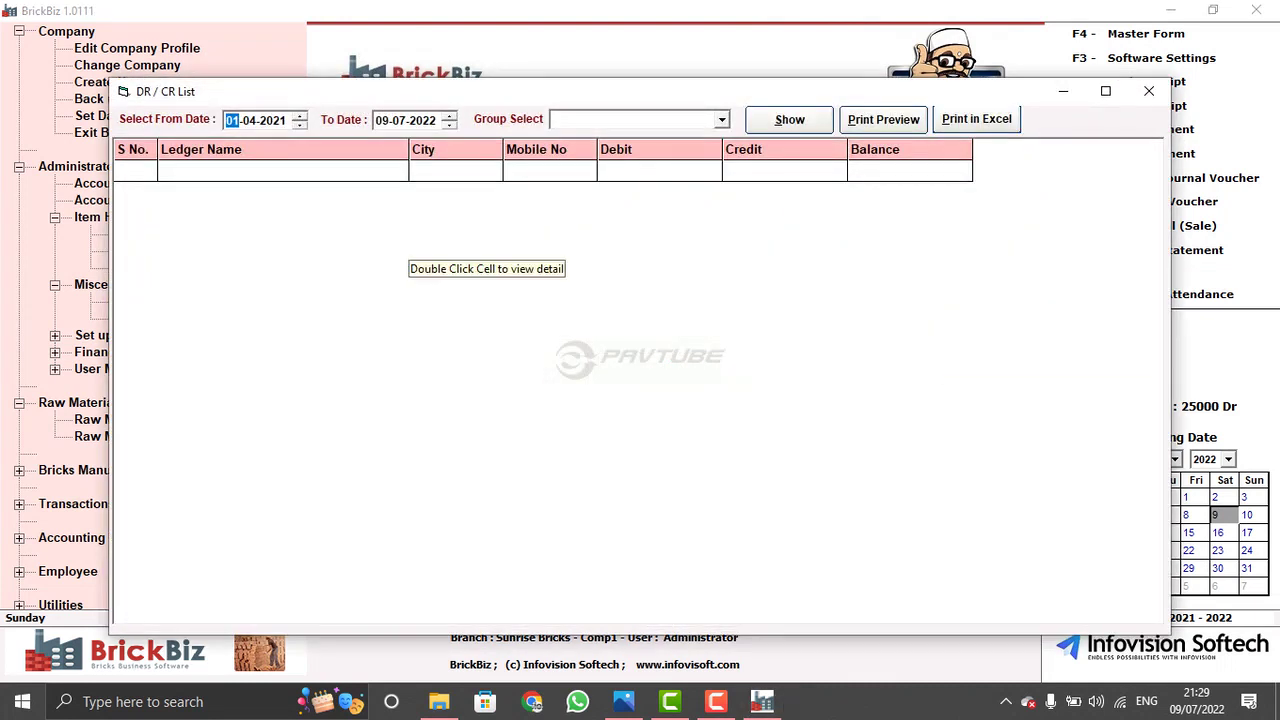
pyautogui.click(600, 119)
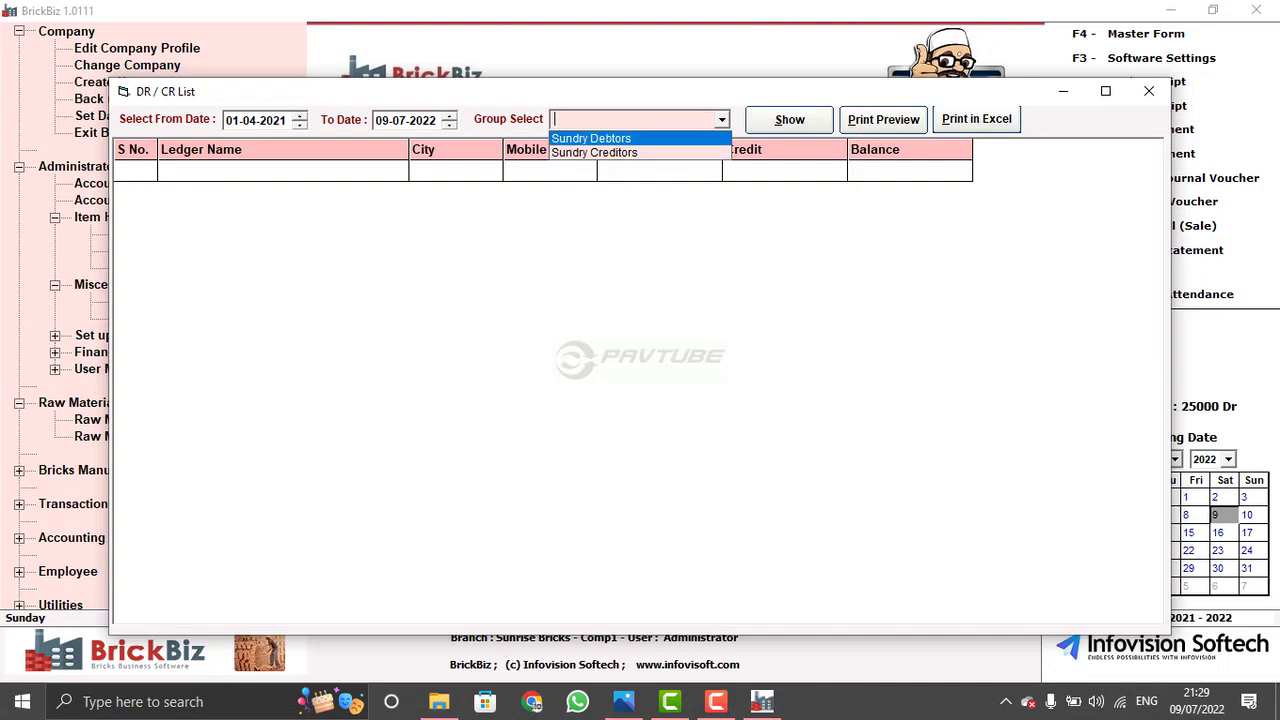
pyautogui.click(591, 138)
pyautogui.press('Return')
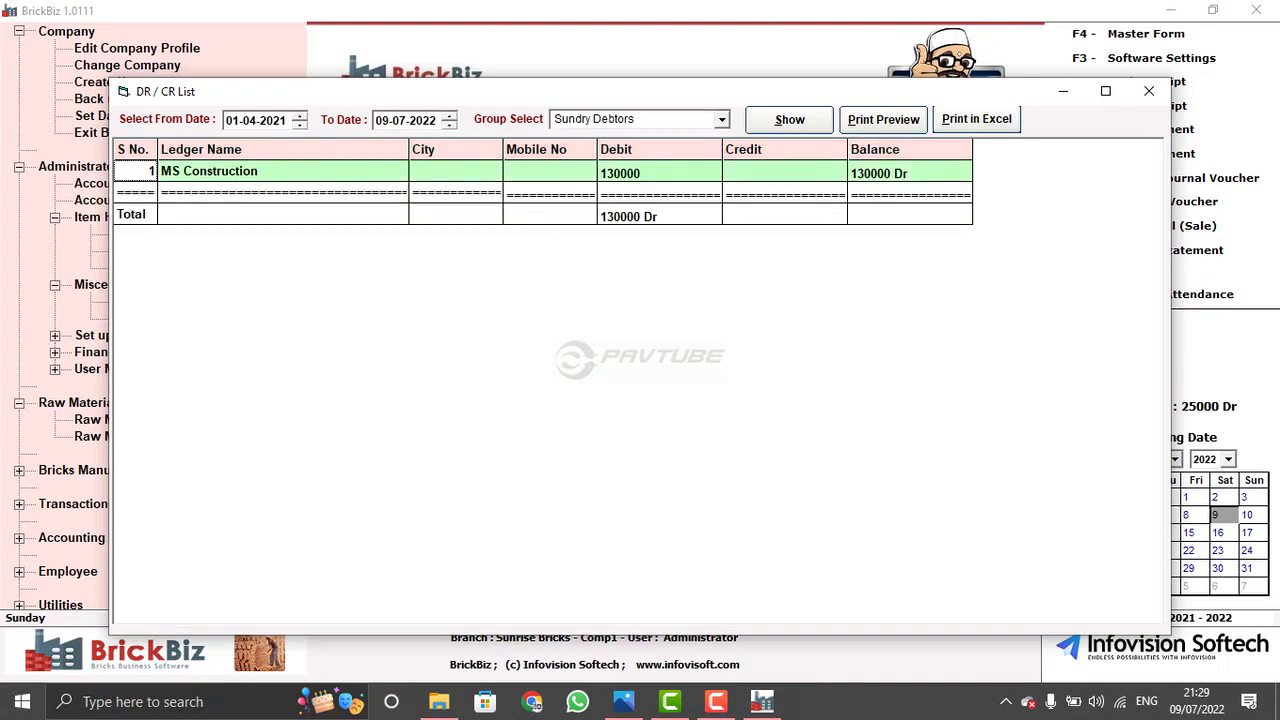
# - Check the group options, keep Sundry Debtors, close the list and reopen Accounts Report
pyautogui.click(594, 119)
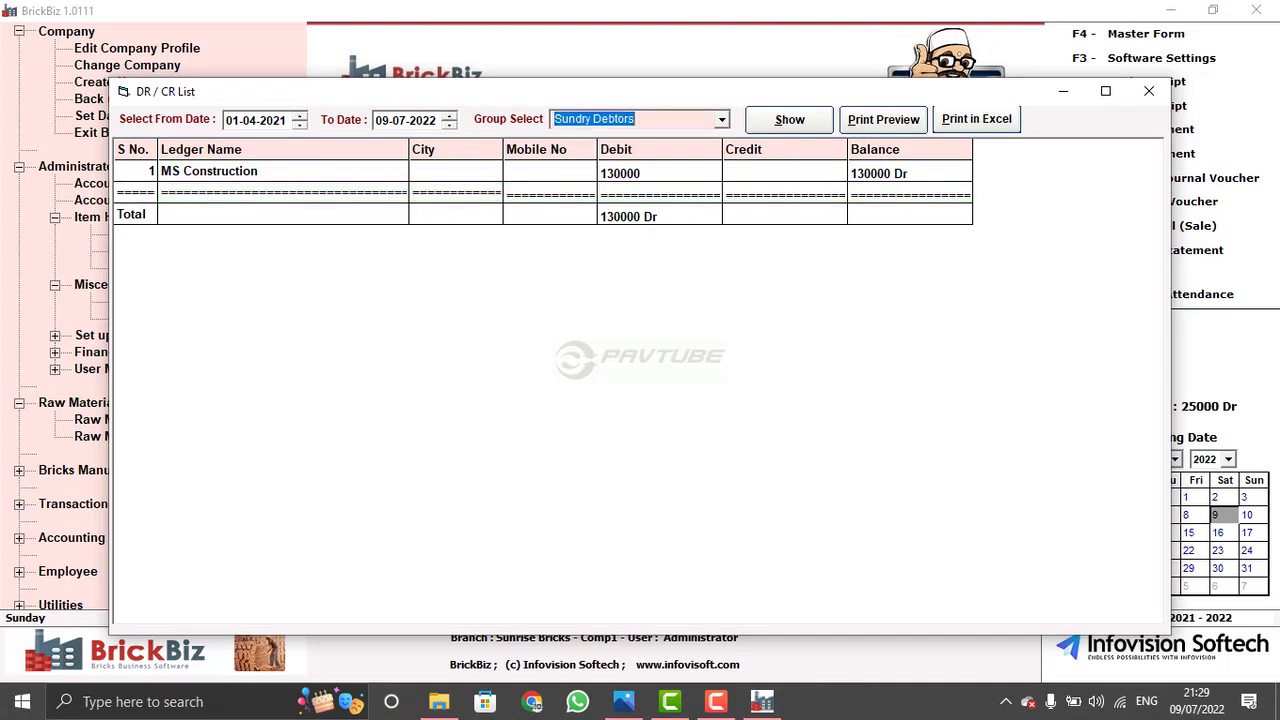
pyautogui.hotkey('alt', 'Down')
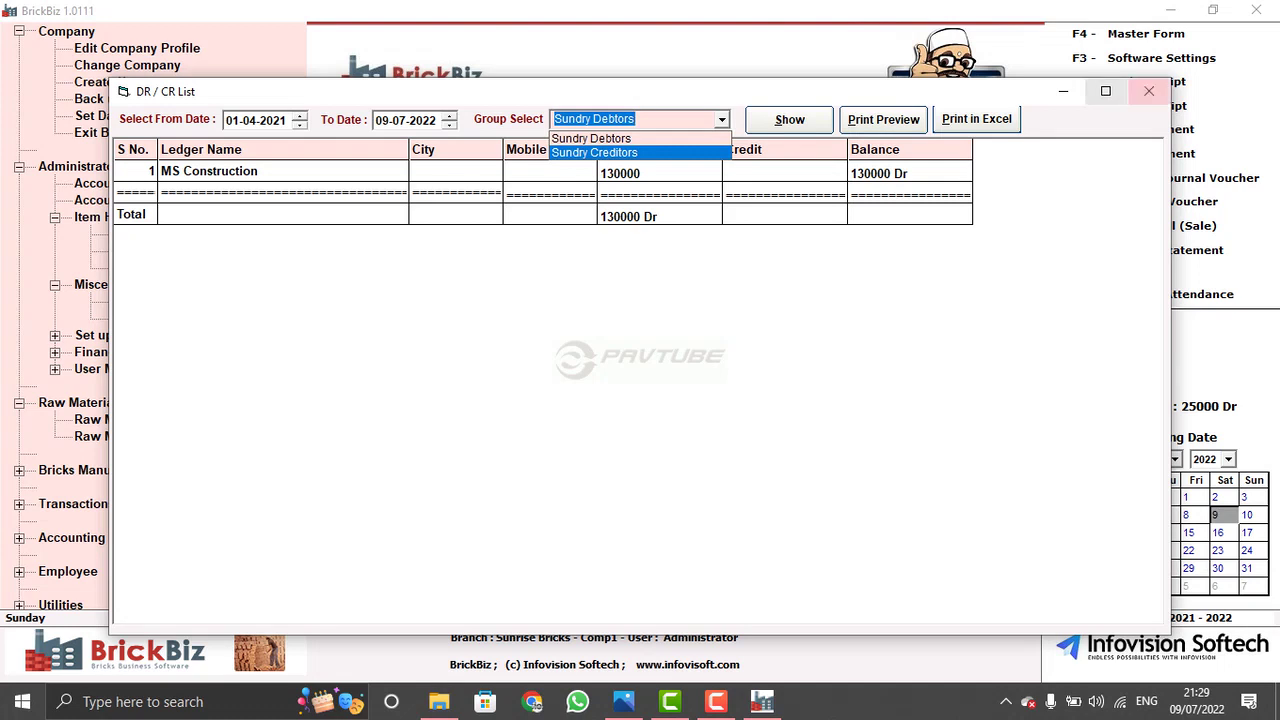
pyautogui.press('Escape')
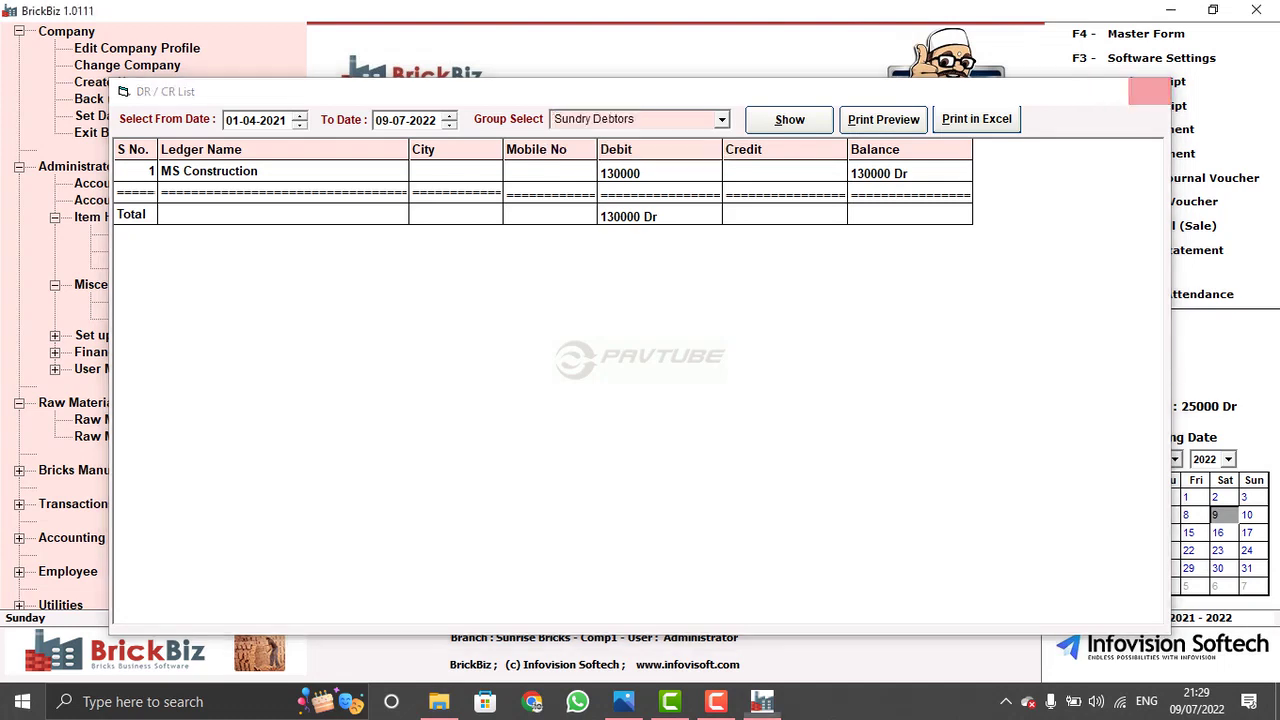
pyautogui.click(1149, 91)
pyautogui.click(360, 468)
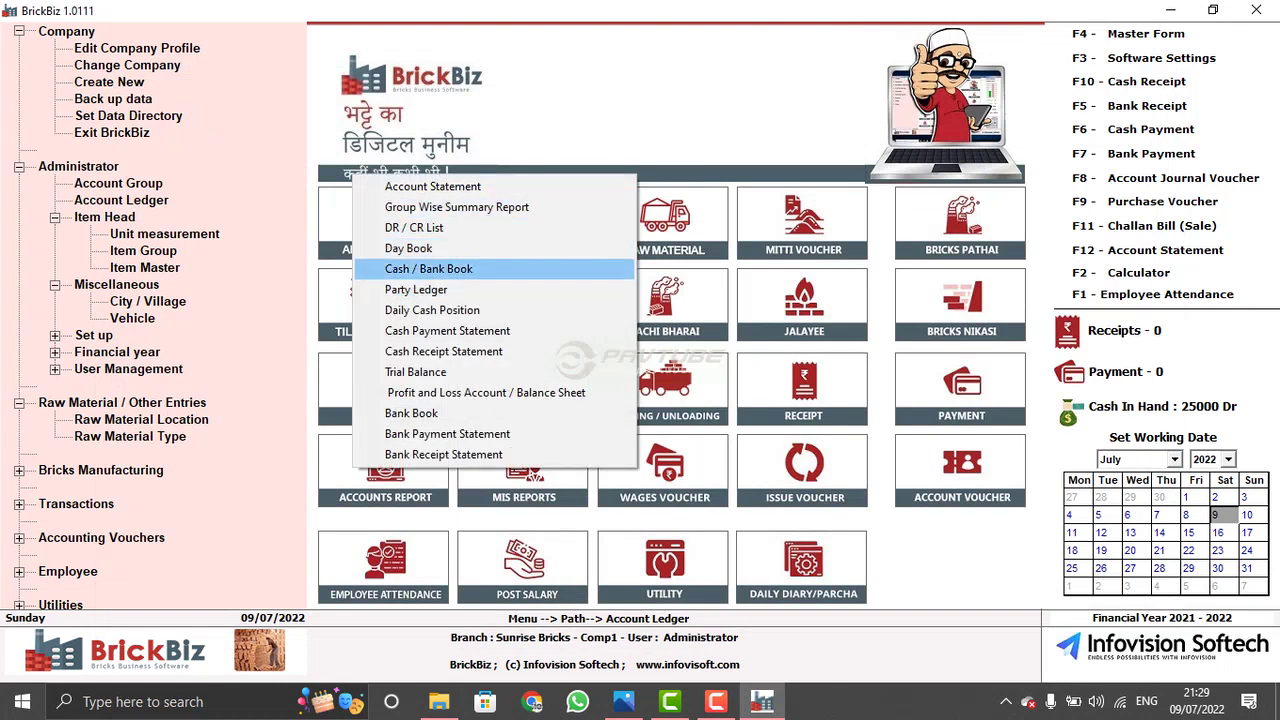
# - Generate the Day Book for 01-04-2021 to 30-12-2022 and inspect the cash payment entries
pyautogui.click(409, 248)
pyautogui.hotkey('alt', 's')
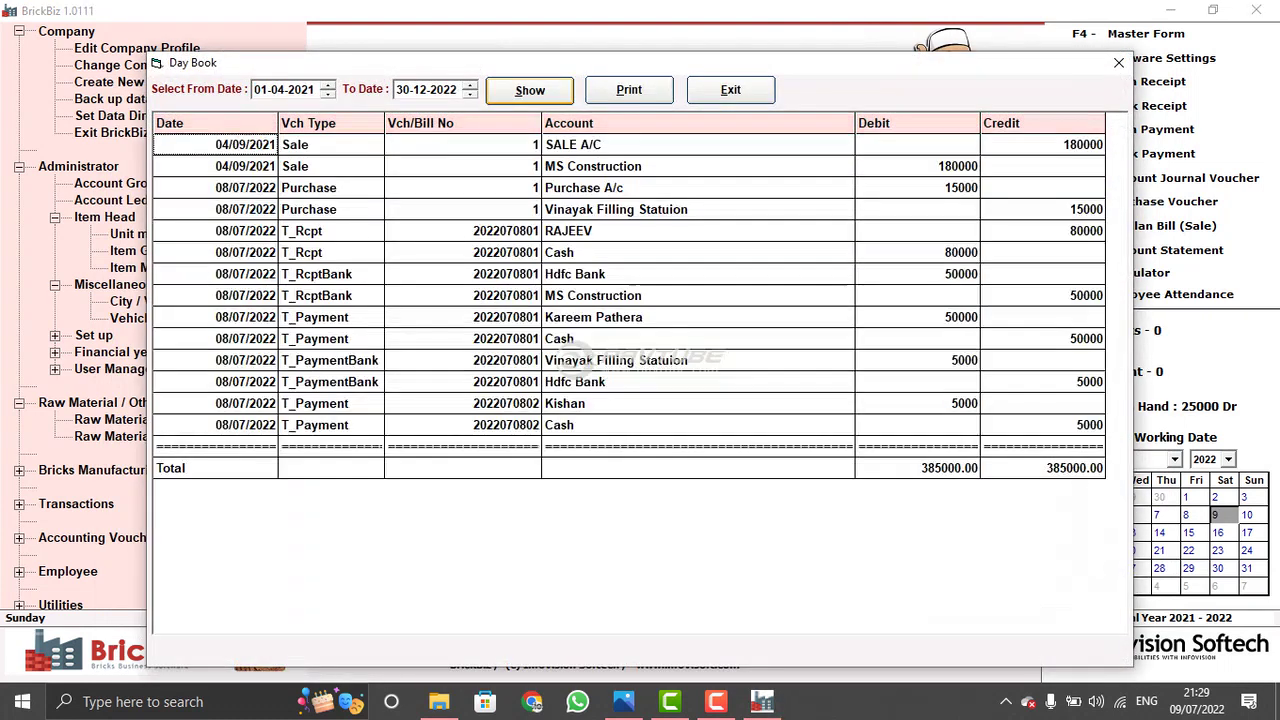
pyautogui.click(680, 338)
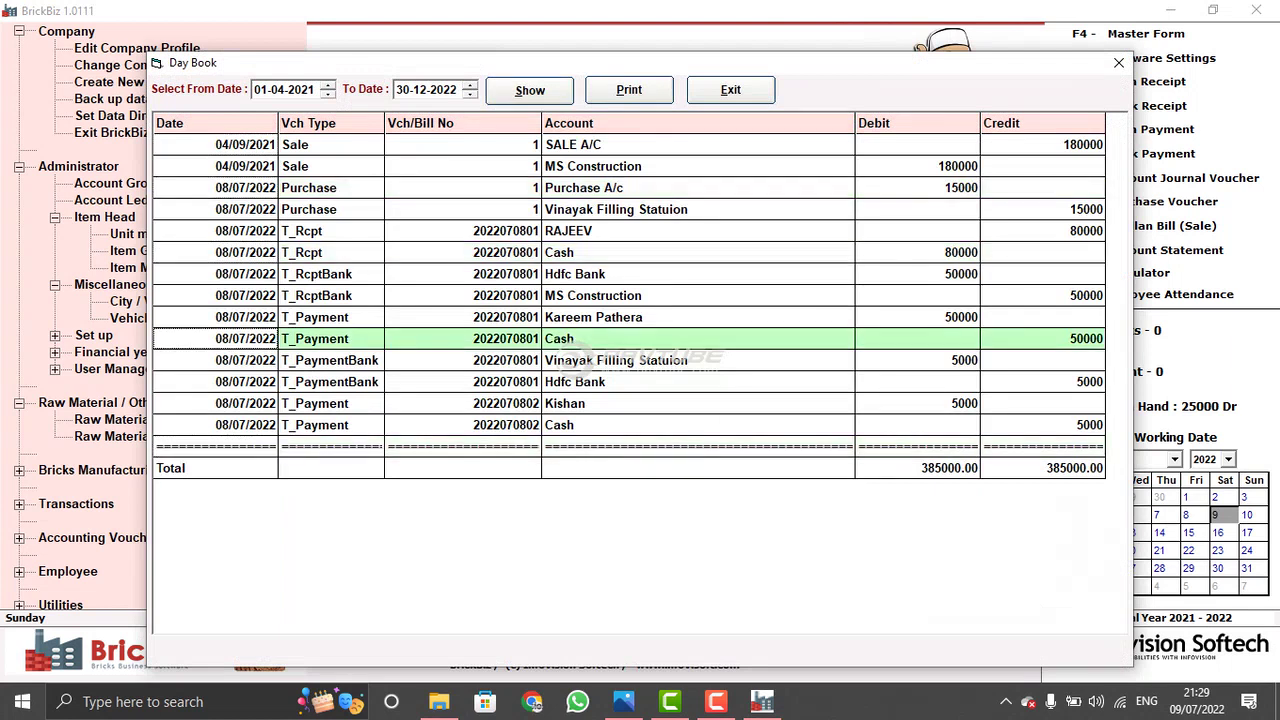
pyautogui.click(680, 403)
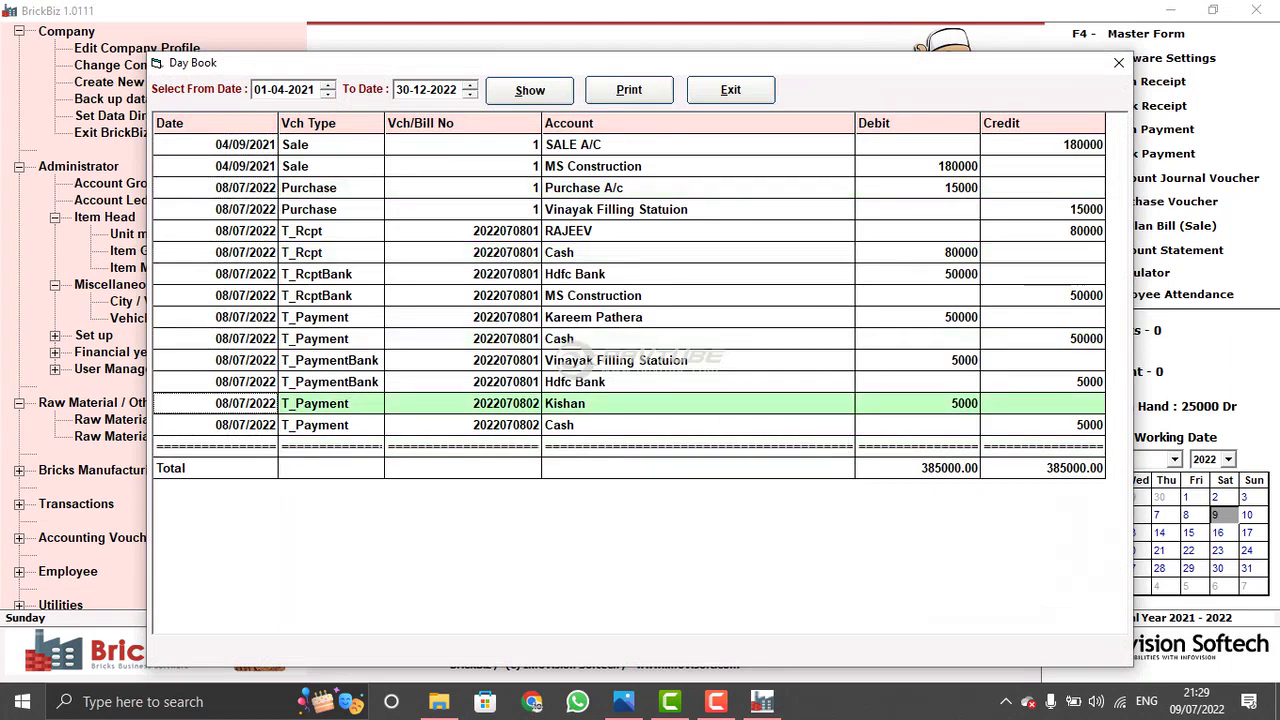
# - Check the 385000.00 debit and credit totals and the worker's payment entry, then close the Day Book
pyautogui.click(680, 468)
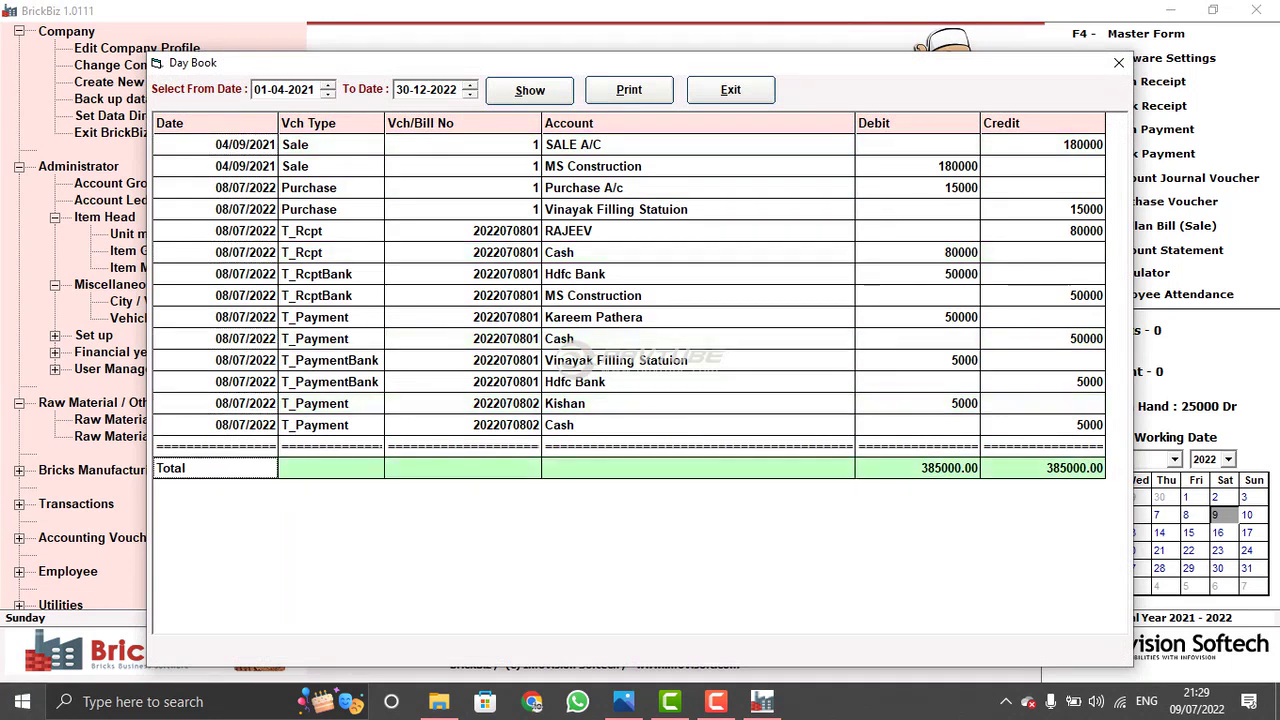
pyautogui.click(600, 317)
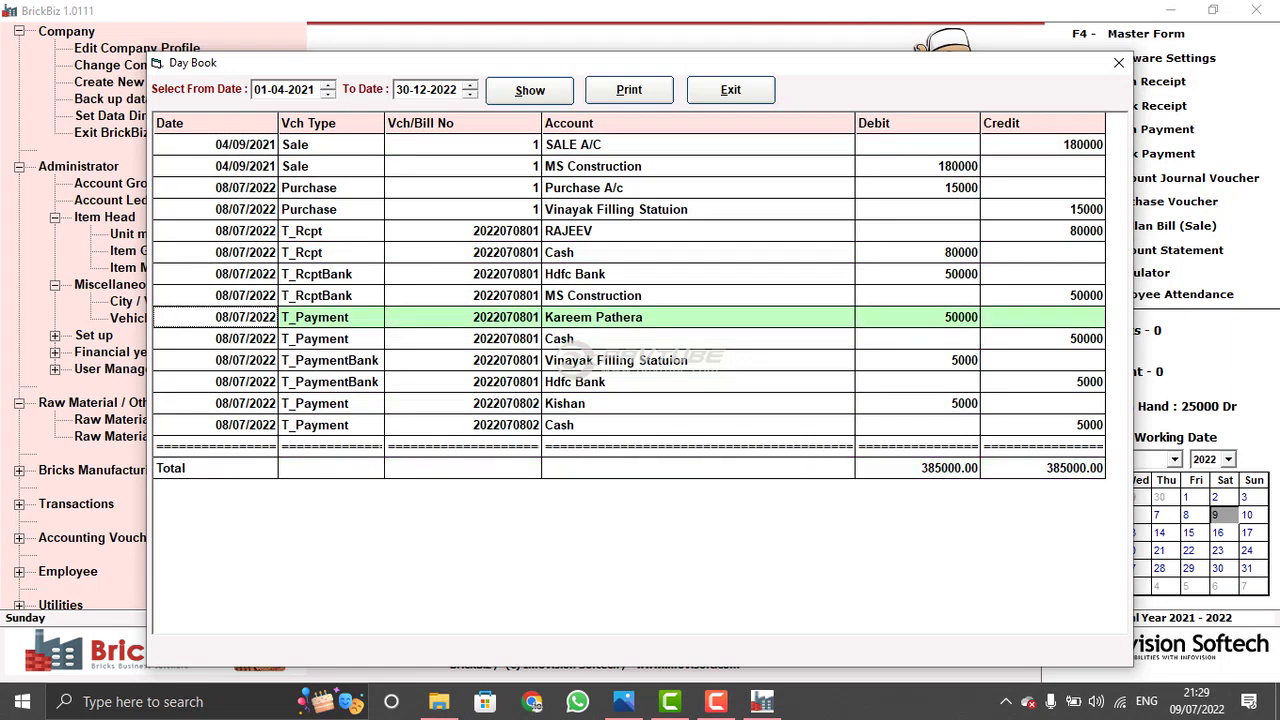
pyautogui.click(730, 90)
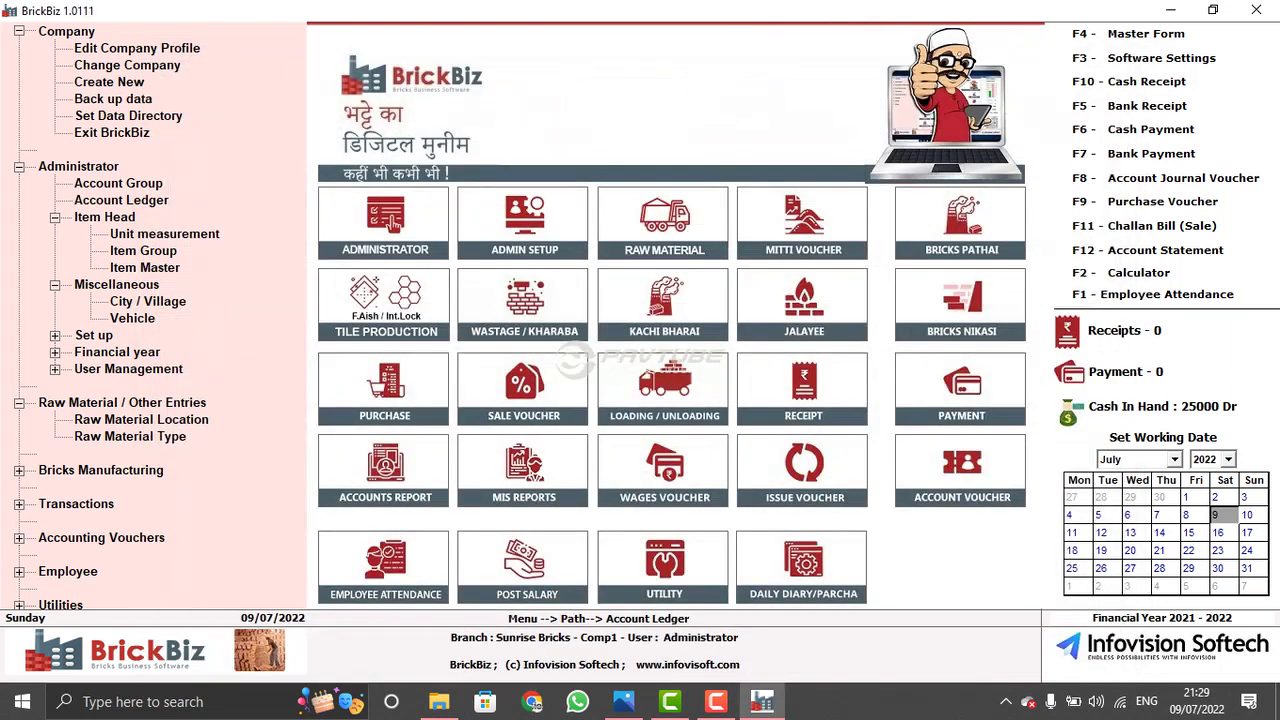
# - Generate the Trial Balance report as on 09-07-2022
pyautogui.rightClick(390, 226)
pyautogui.press('t')
pyautogui.press('Up')
pyautogui.press('Up')
pyautogui.press('Down')
pyautogui.press('Down')
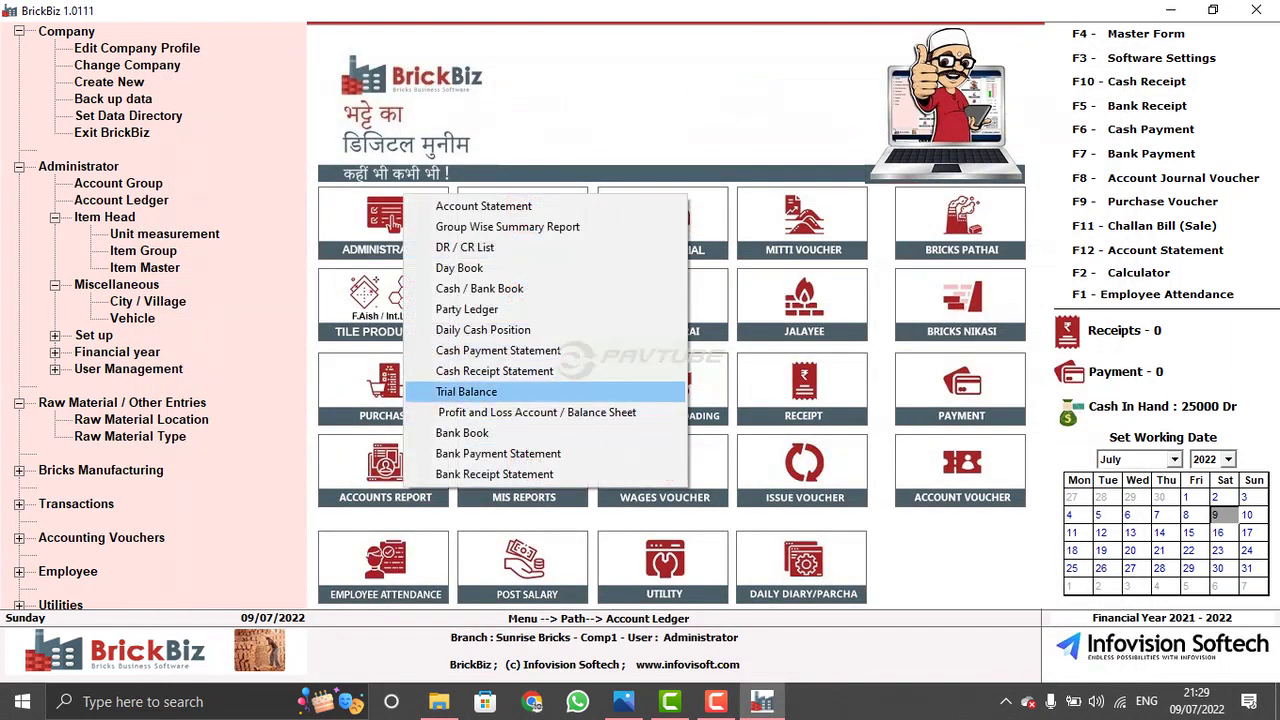
pyautogui.press('Return')
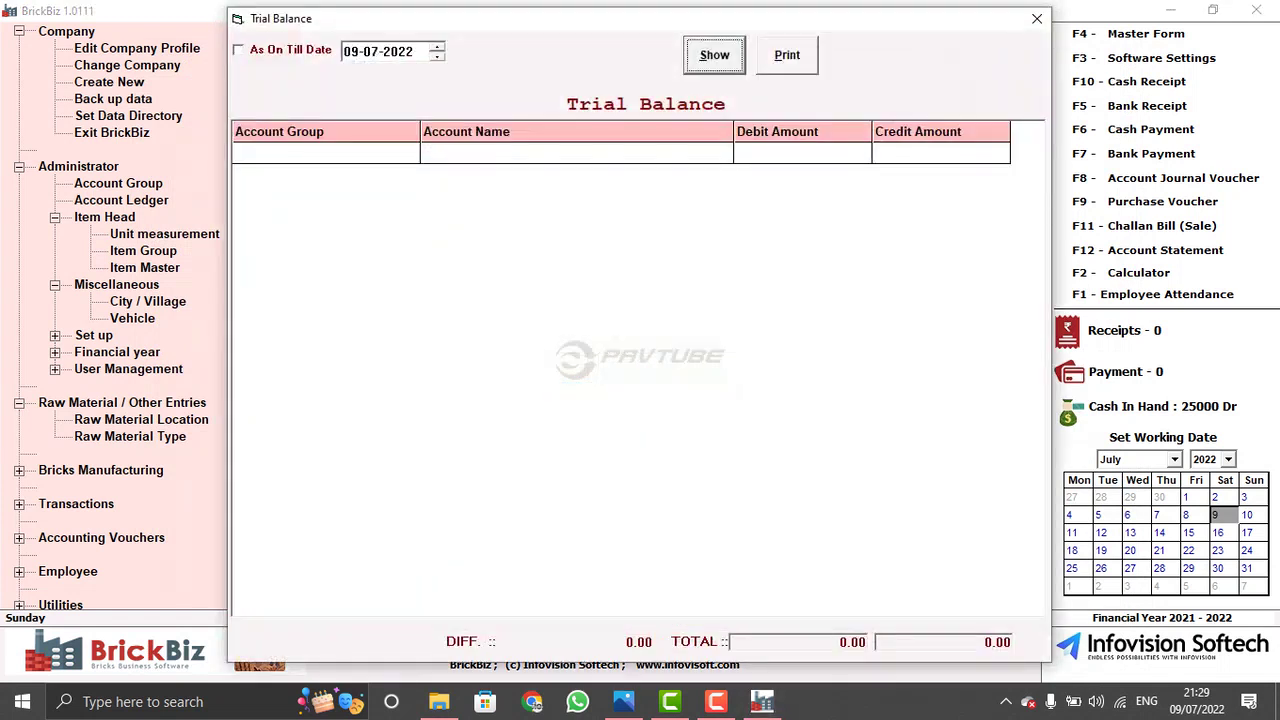
pyautogui.hotkey('shift', 'Tab')
pyautogui.press('Right')
pyautogui.press('Right')
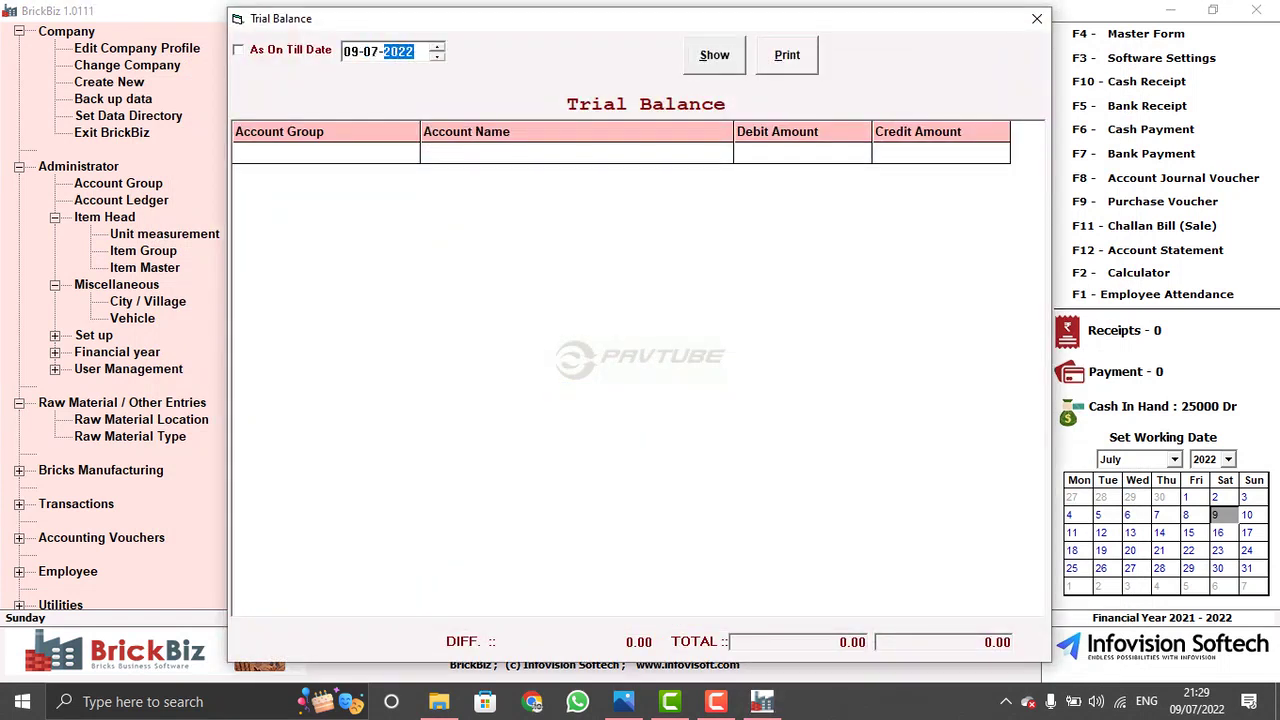
pyautogui.press('Tab')
pyautogui.press('Return')
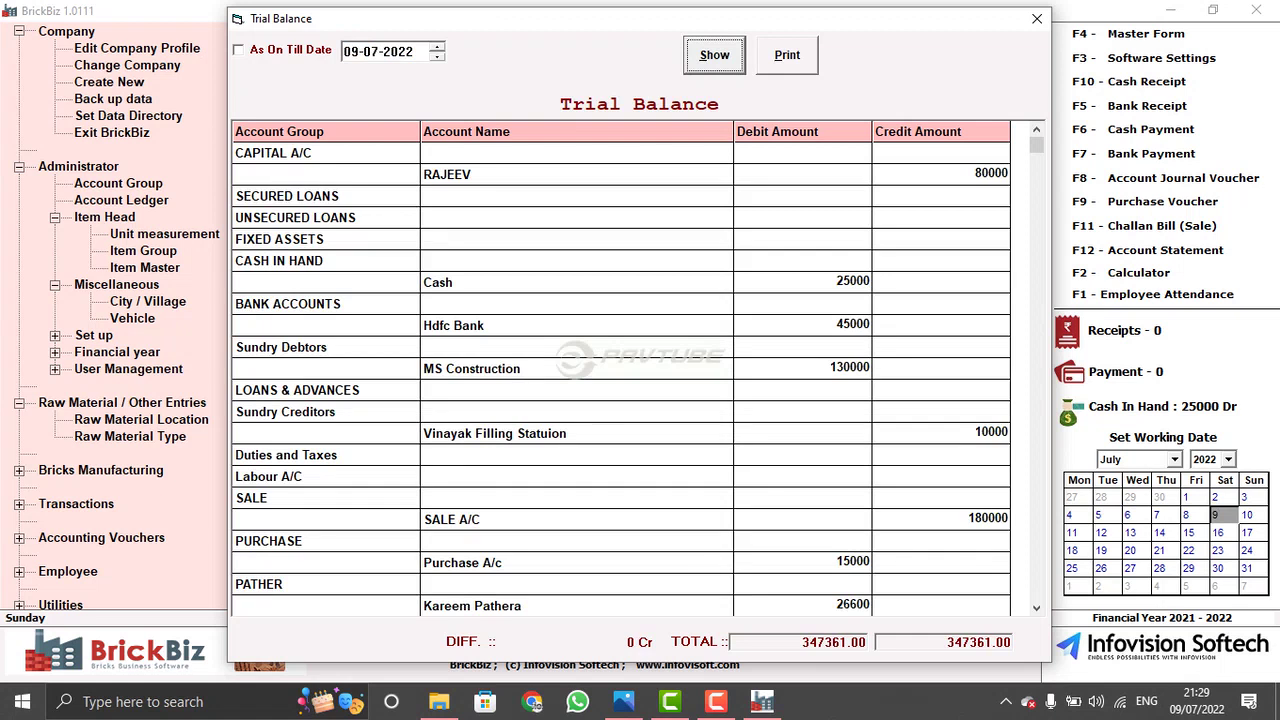
# - Review the trial balance accounts balanced at 347361.00, close it, and reopen the accounts reports list
pyautogui.click(326, 433)
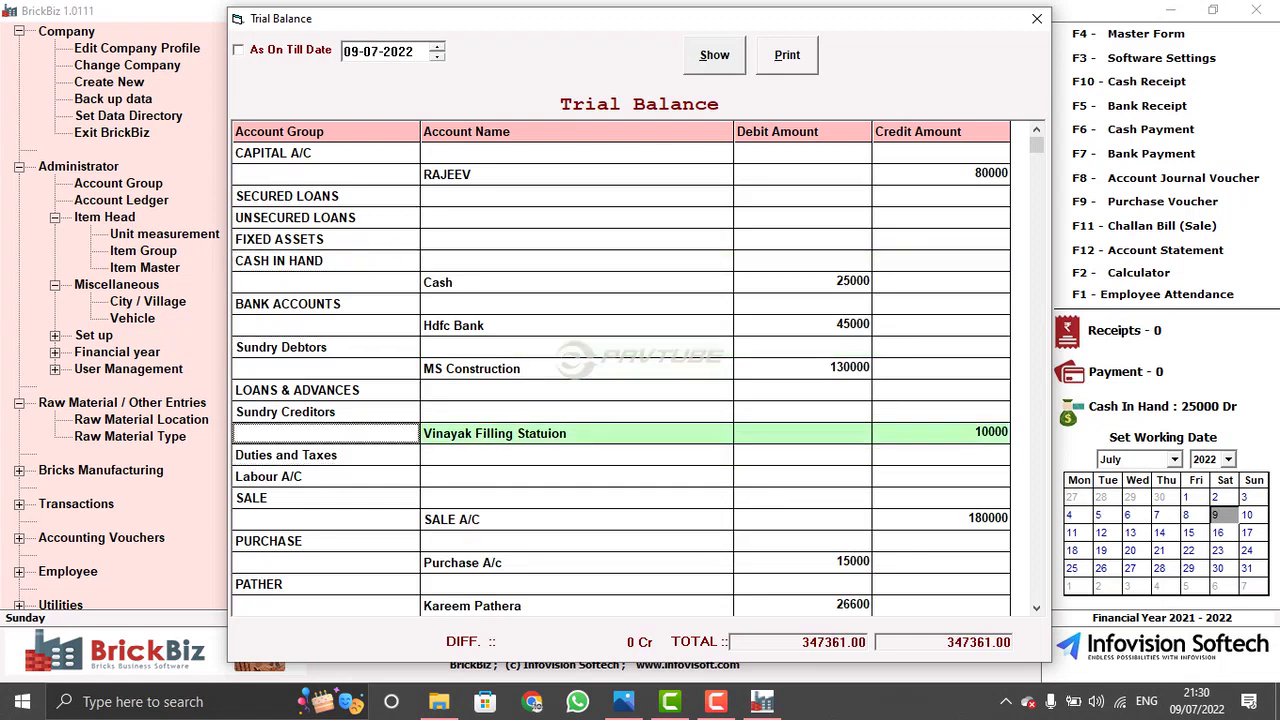
pyautogui.scroll(-6, 620, 376)
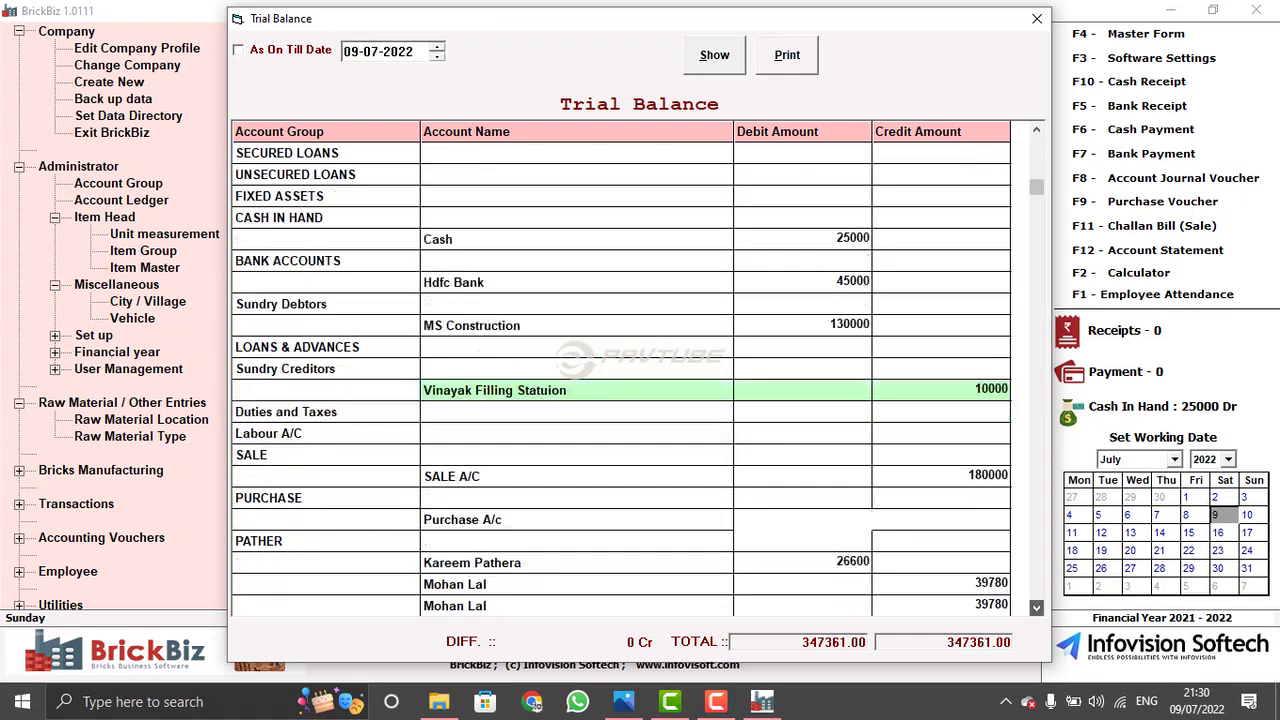
pyautogui.scroll(-1, 620, 376)
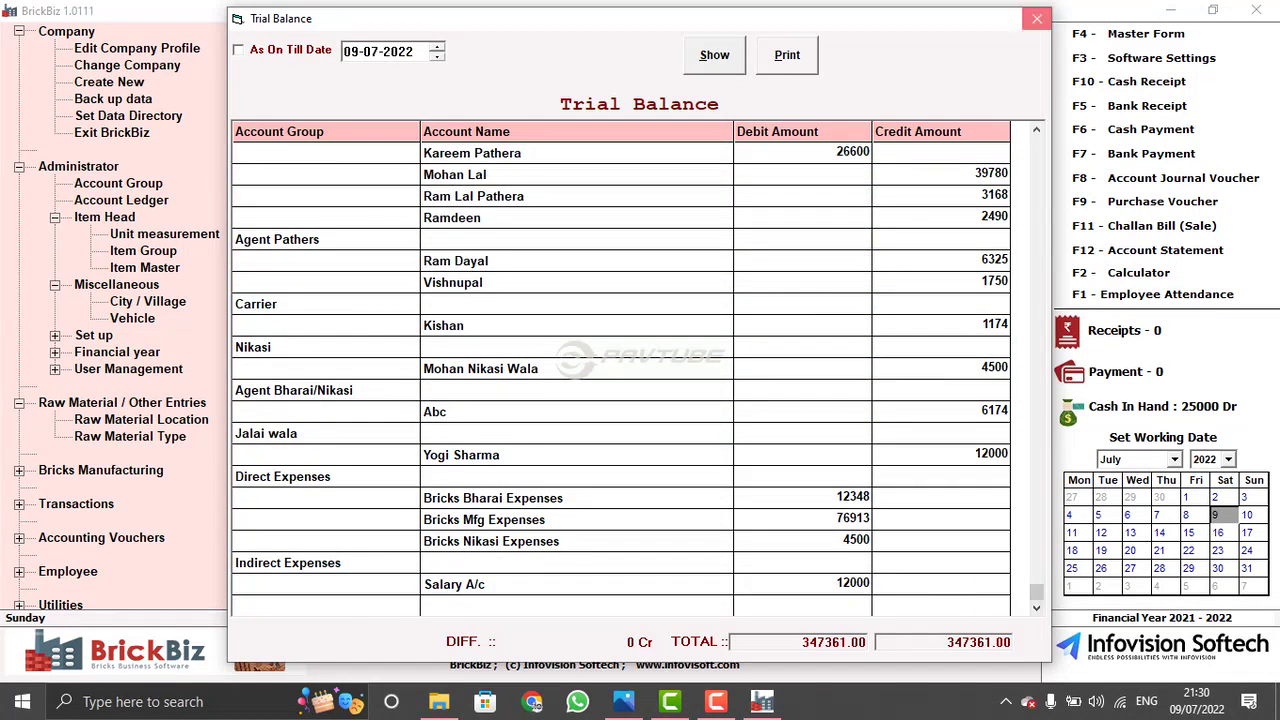
pyautogui.click(1037, 18)
pyautogui.click(396, 470)
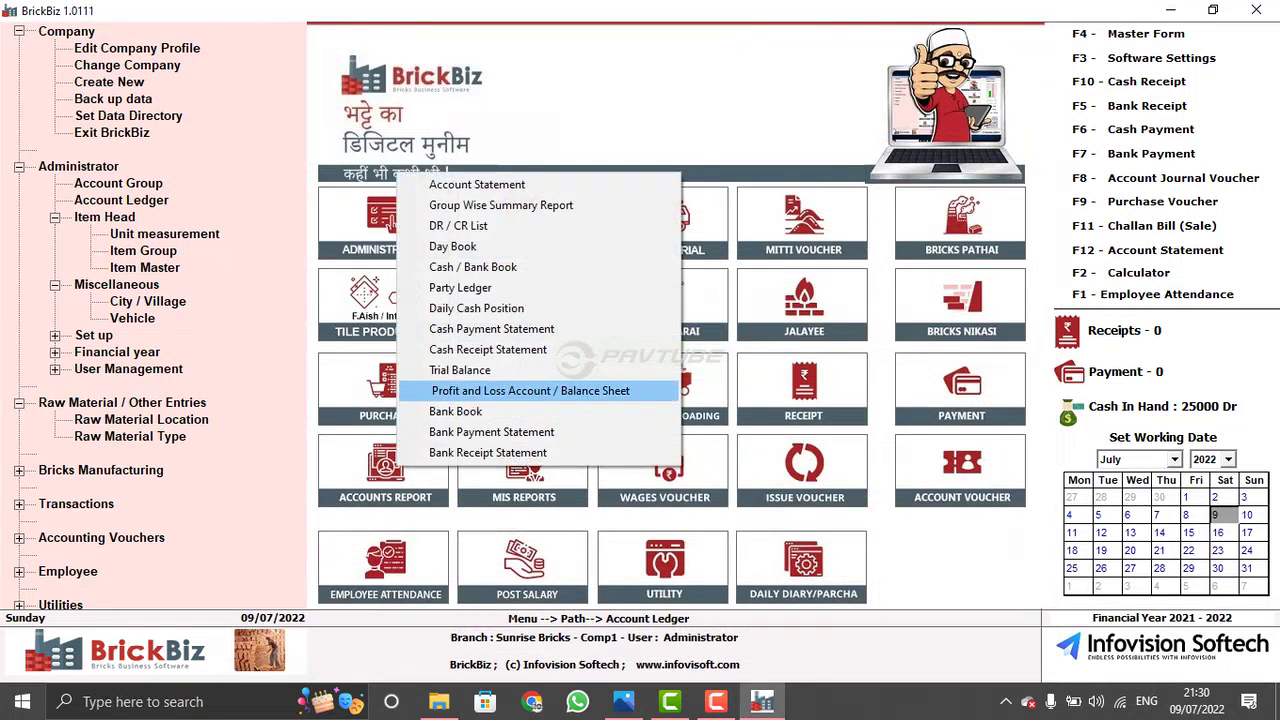
# - Generate the Profit and Loss Account as on 09/07/2022 and check the Gross Profit and PURCHASE and SALE lines
pyautogui.click(530, 390)
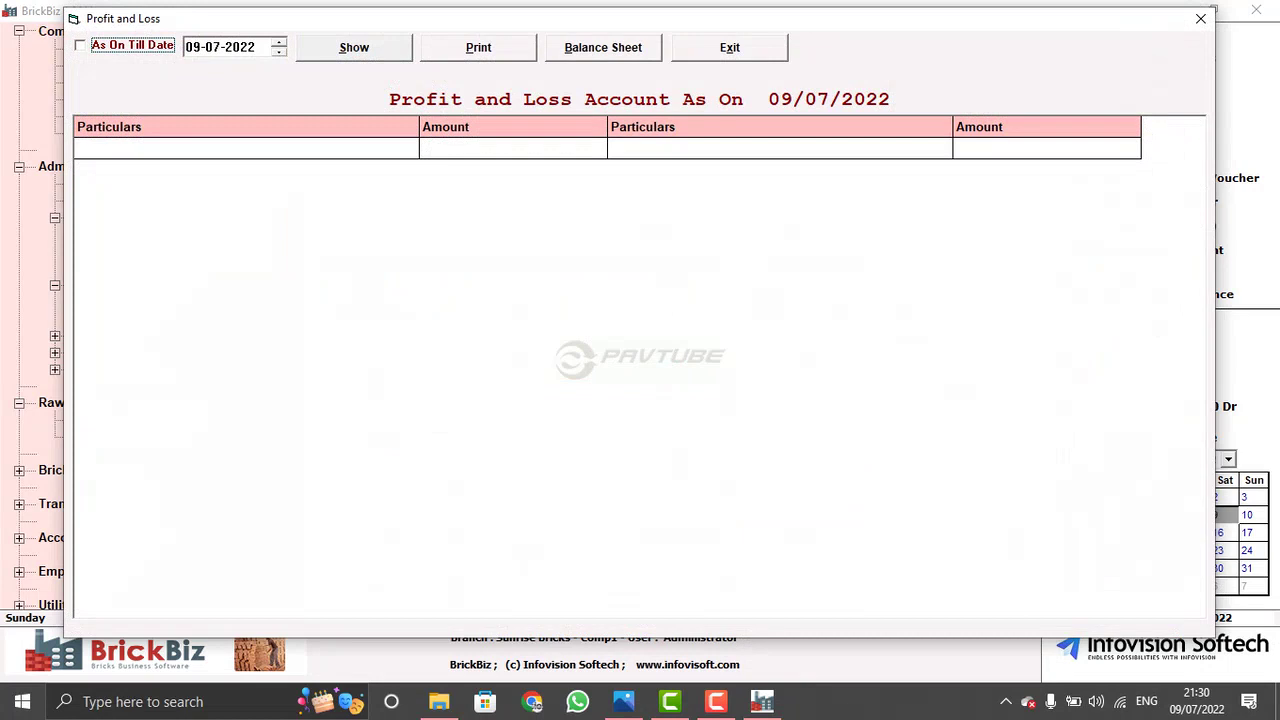
pyautogui.press('Tab')
pyautogui.press('Tab')
pyautogui.press('Return')
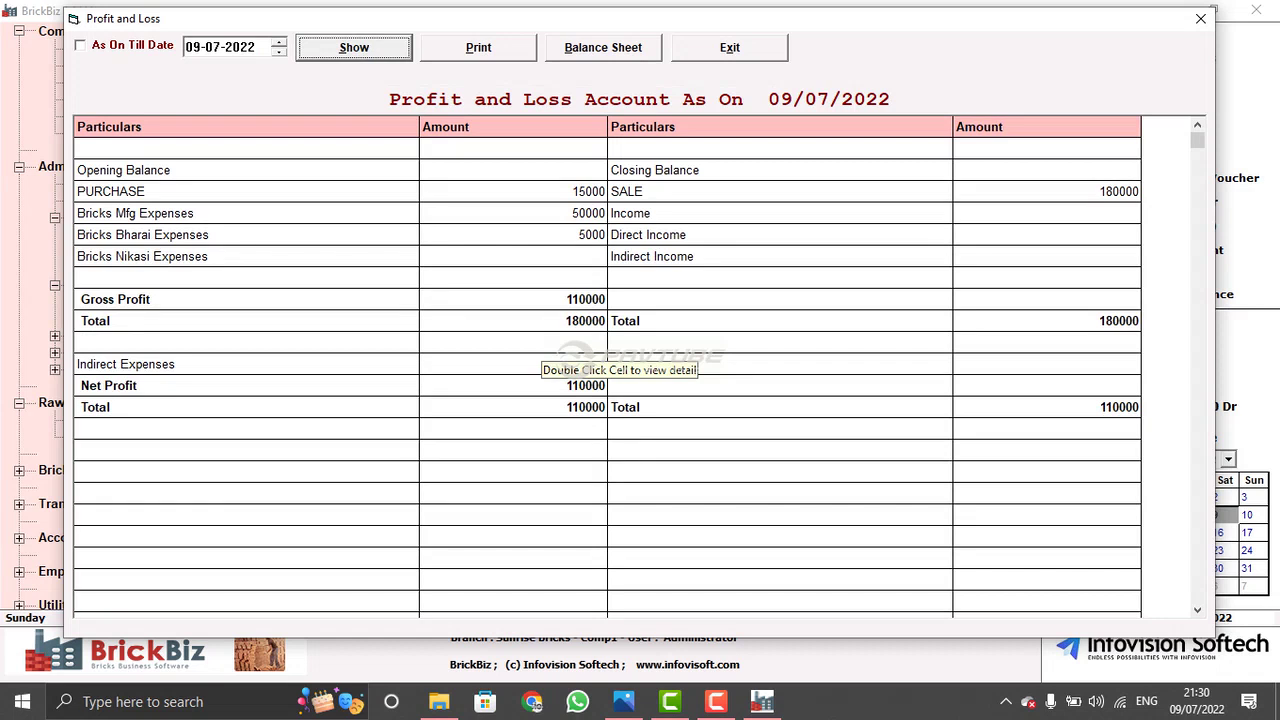
pyautogui.click(527, 300)
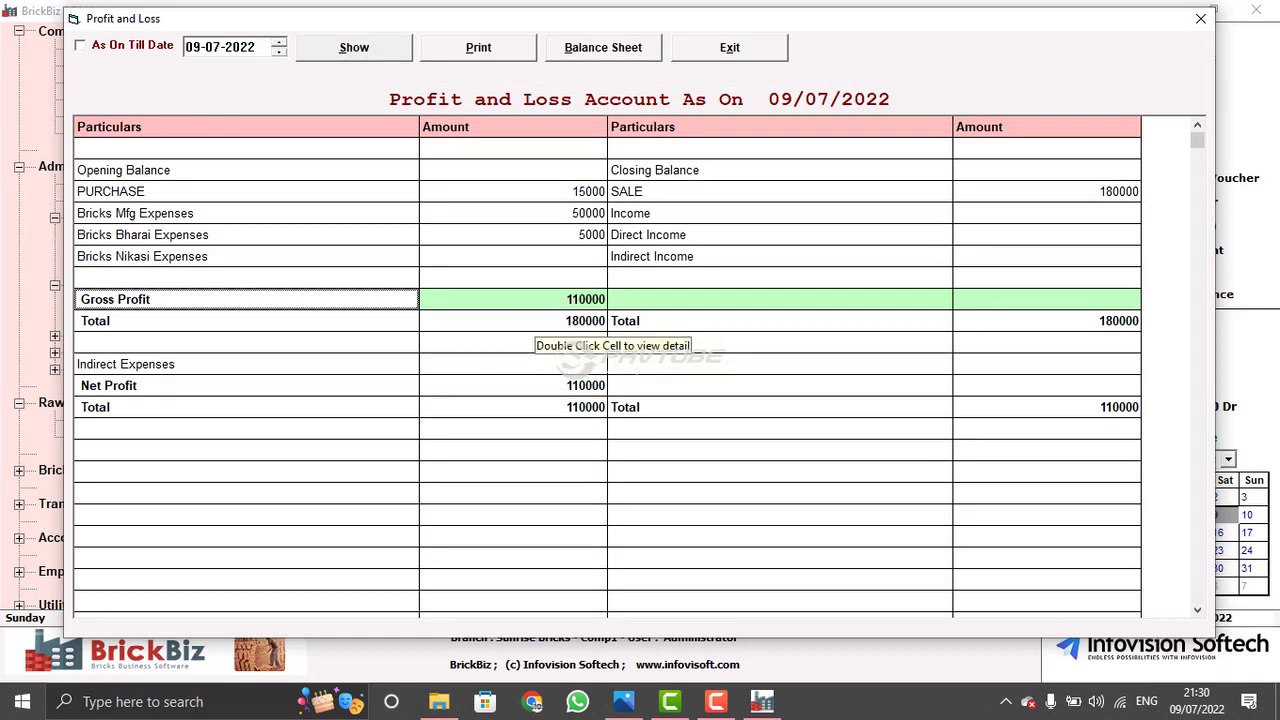
pyautogui.click(527, 191)
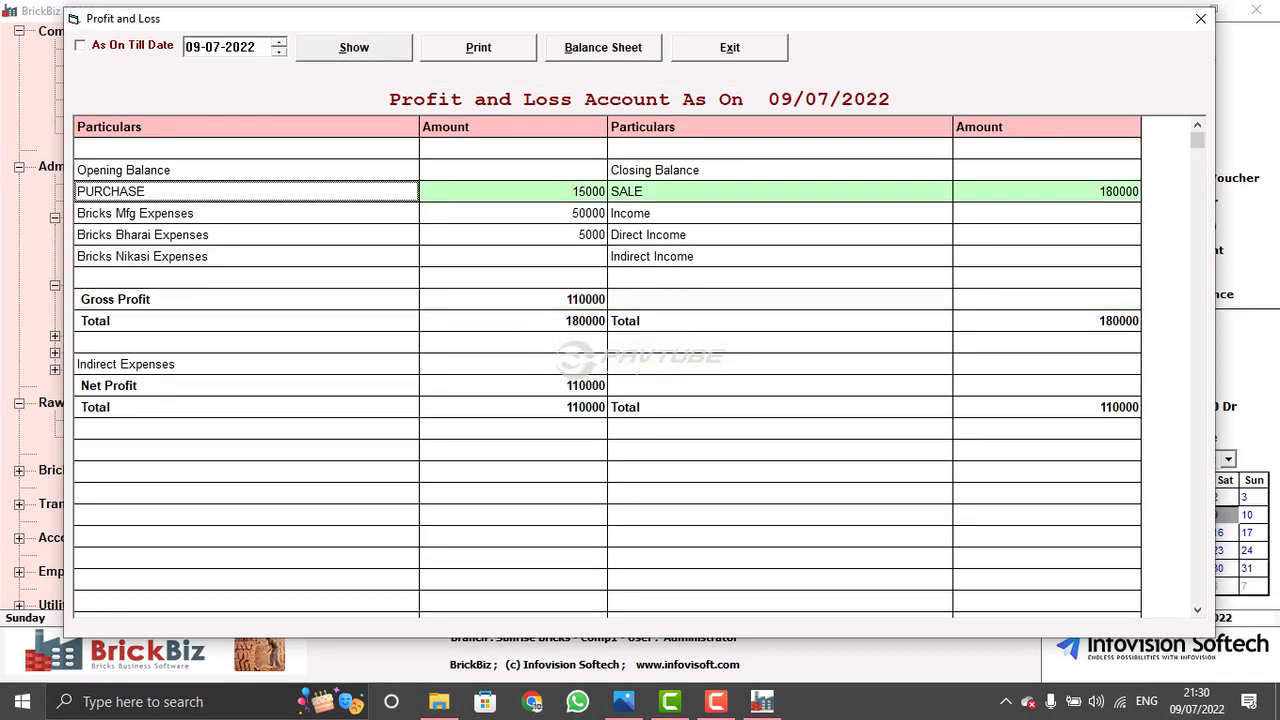
# - Inspect the Bricks Mfg, Bricks Bharai, Bricks Nikasi and Indirect Expenses lines
pyautogui.click(527, 213)
pyautogui.click(527, 234)
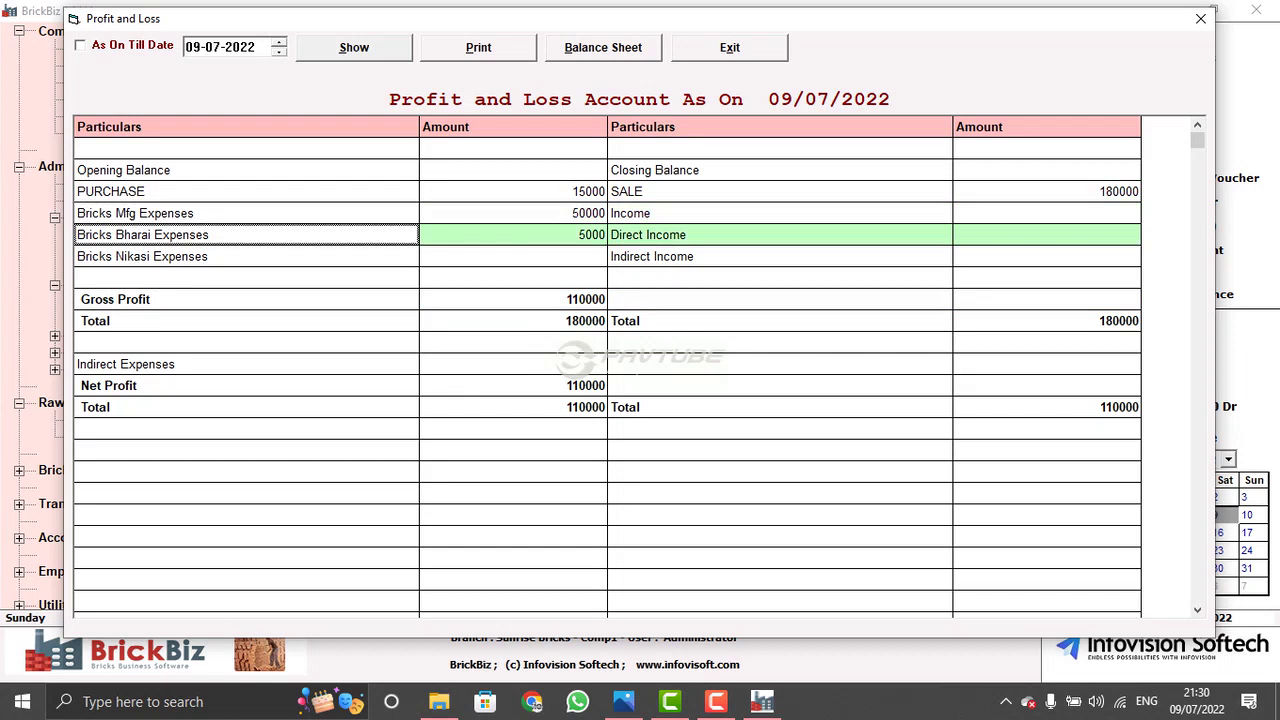
pyautogui.click(135, 213)
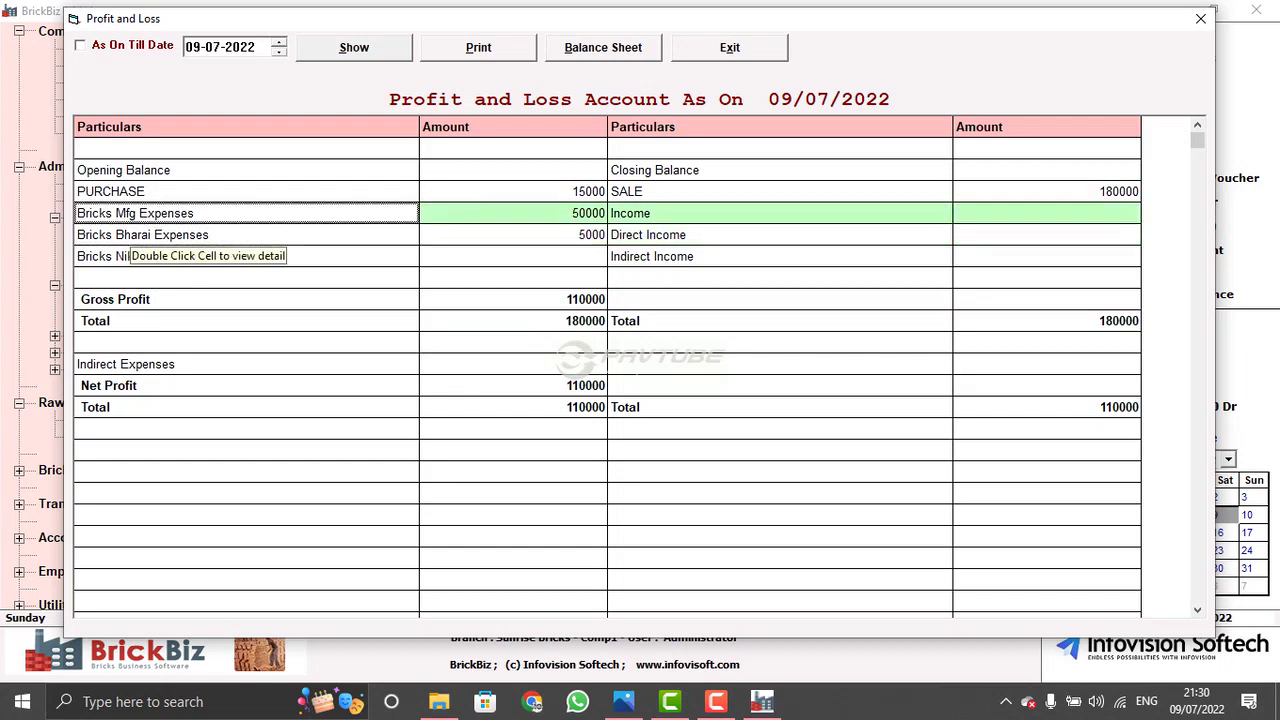
pyautogui.click(142, 234)
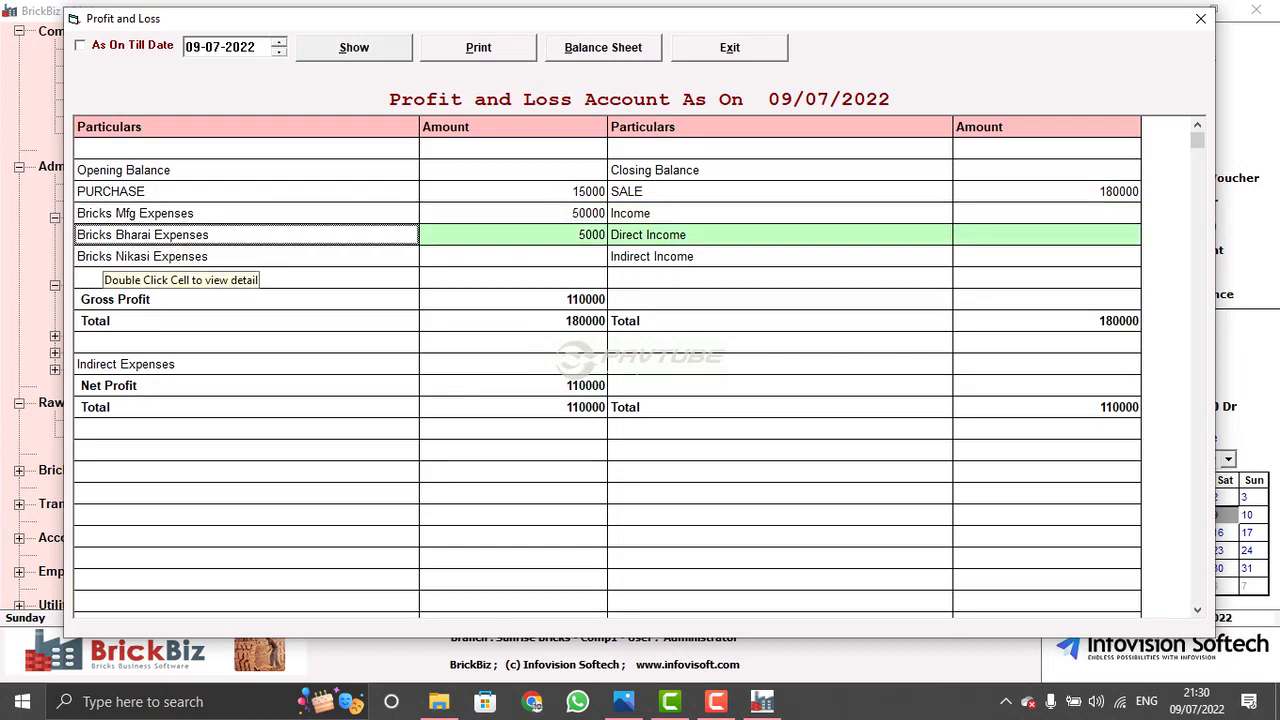
pyautogui.click(135, 213)
pyautogui.click(142, 234)
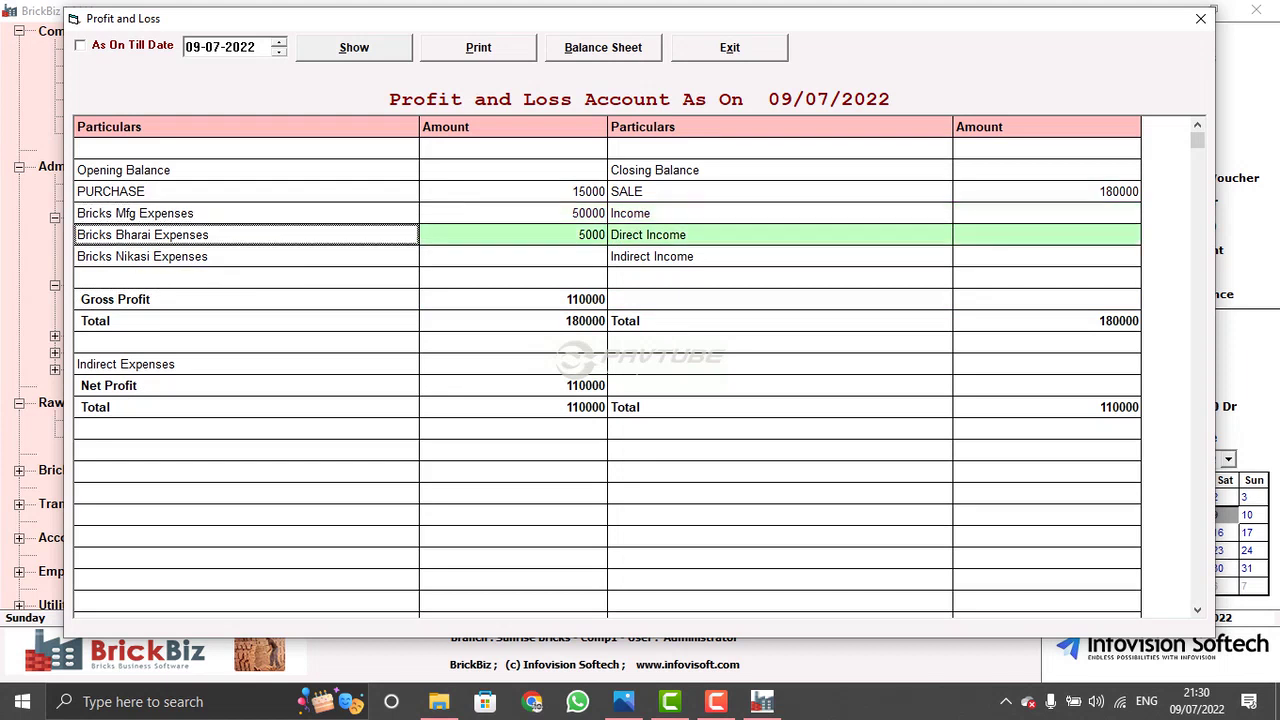
pyautogui.click(142, 256)
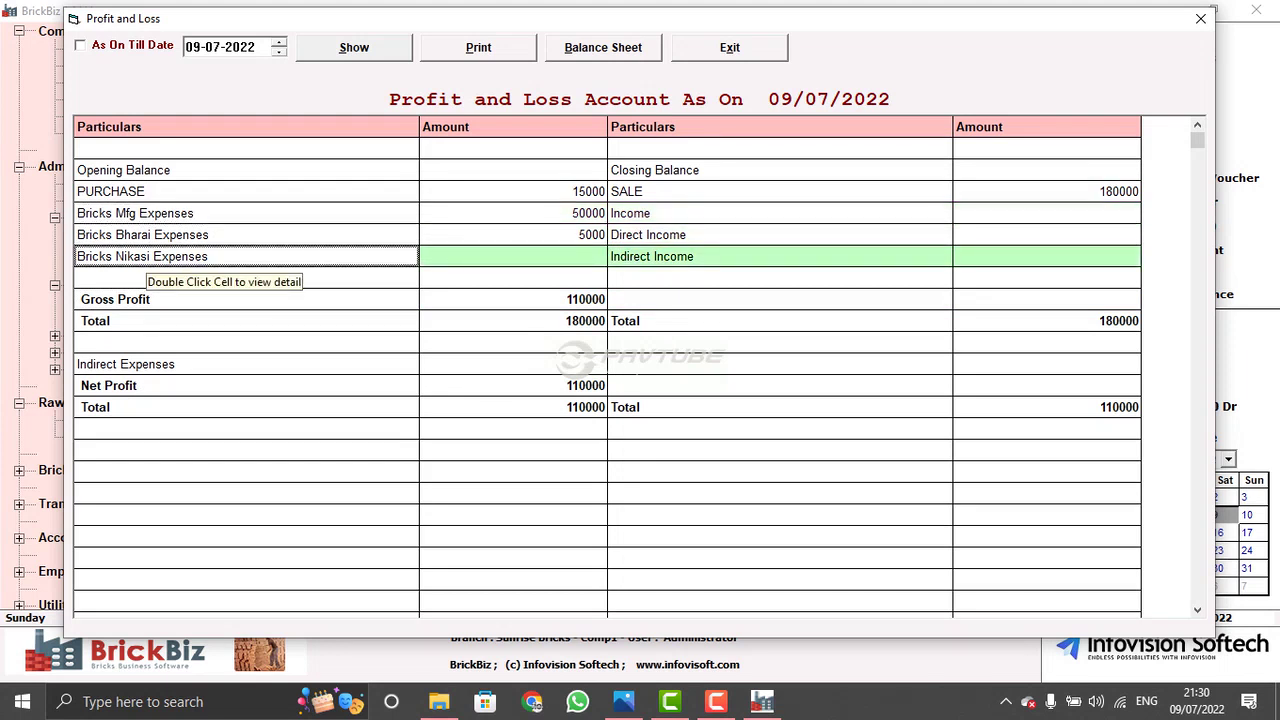
pyautogui.click(135, 213)
pyautogui.click(142, 256)
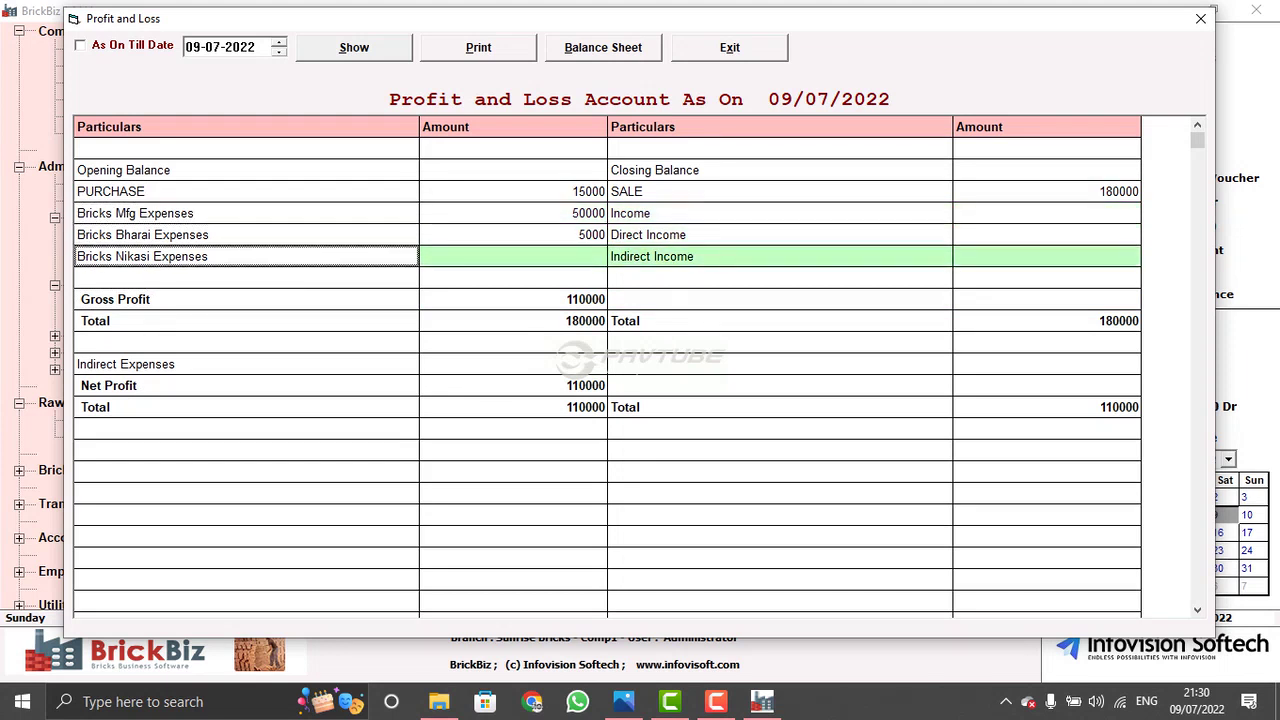
pyautogui.click(135, 213)
pyautogui.click(142, 234)
pyautogui.click(142, 256)
pyautogui.click(125, 364)
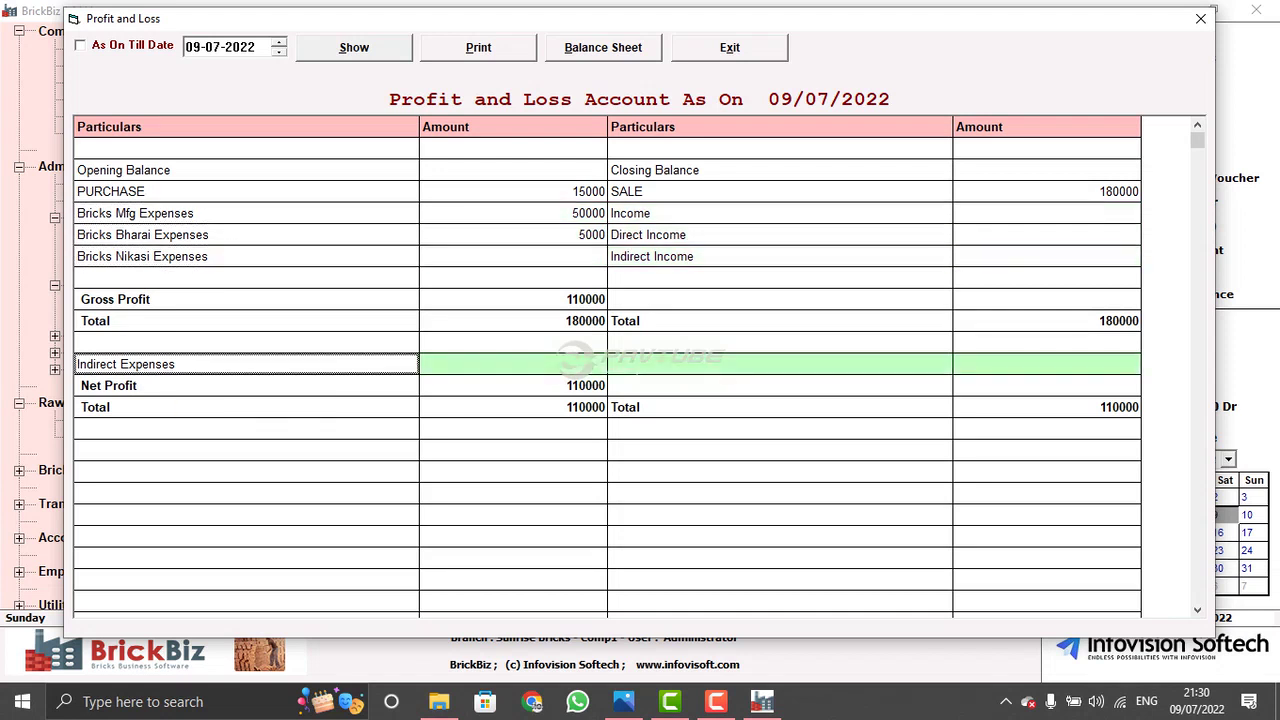
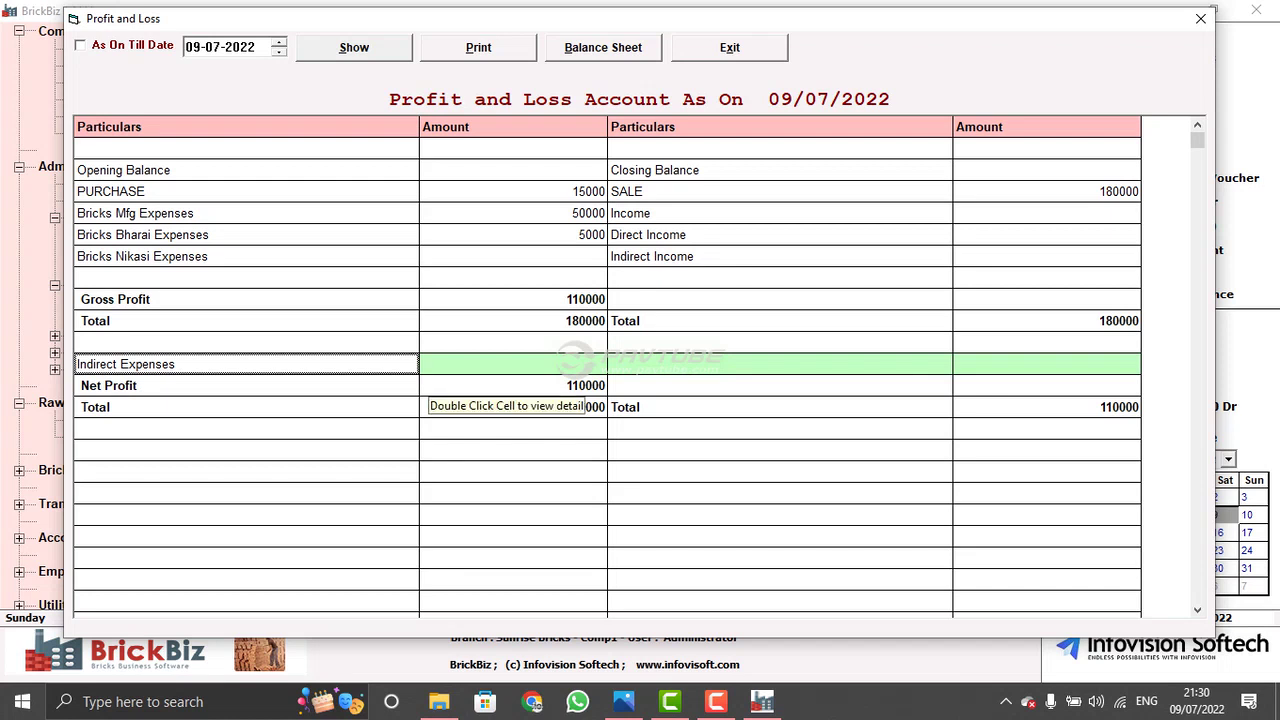
# - Review the Profit and Loss rows (net profit 110000 on sales 180000), then switch to the Balance Sheet
pyautogui.click(430, 385)
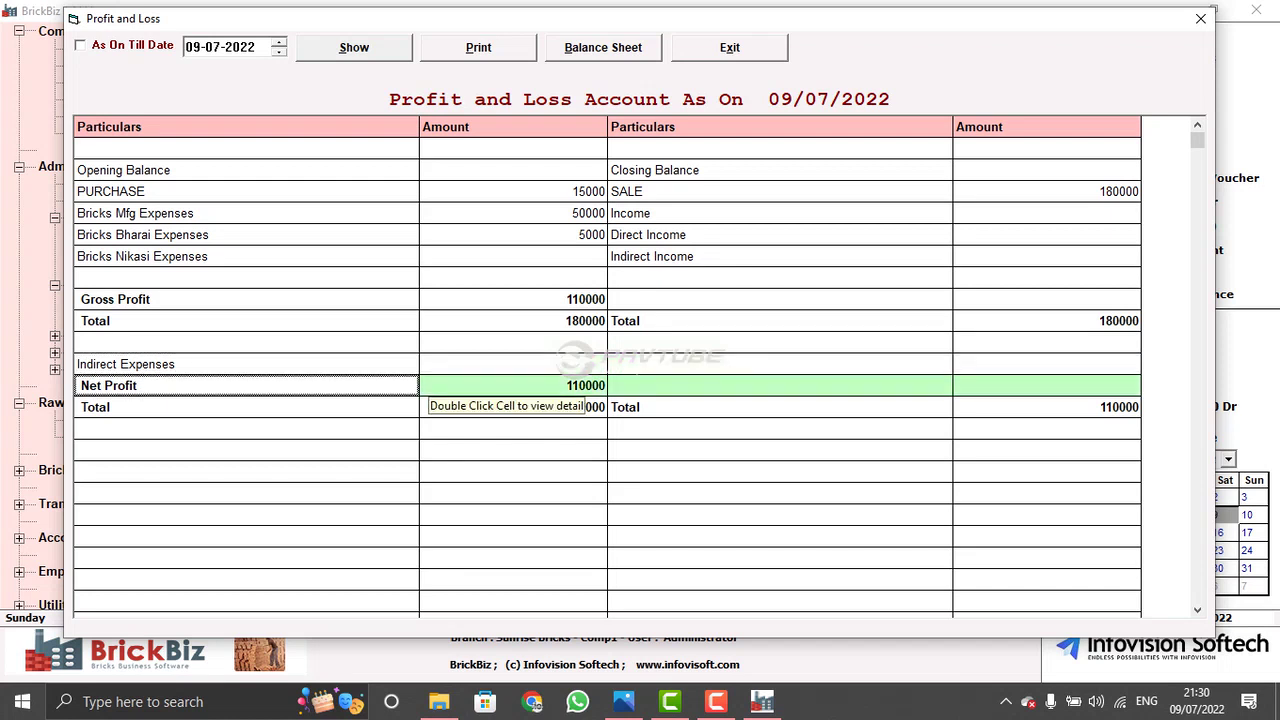
pyautogui.click(430, 364)
pyautogui.click(530, 385)
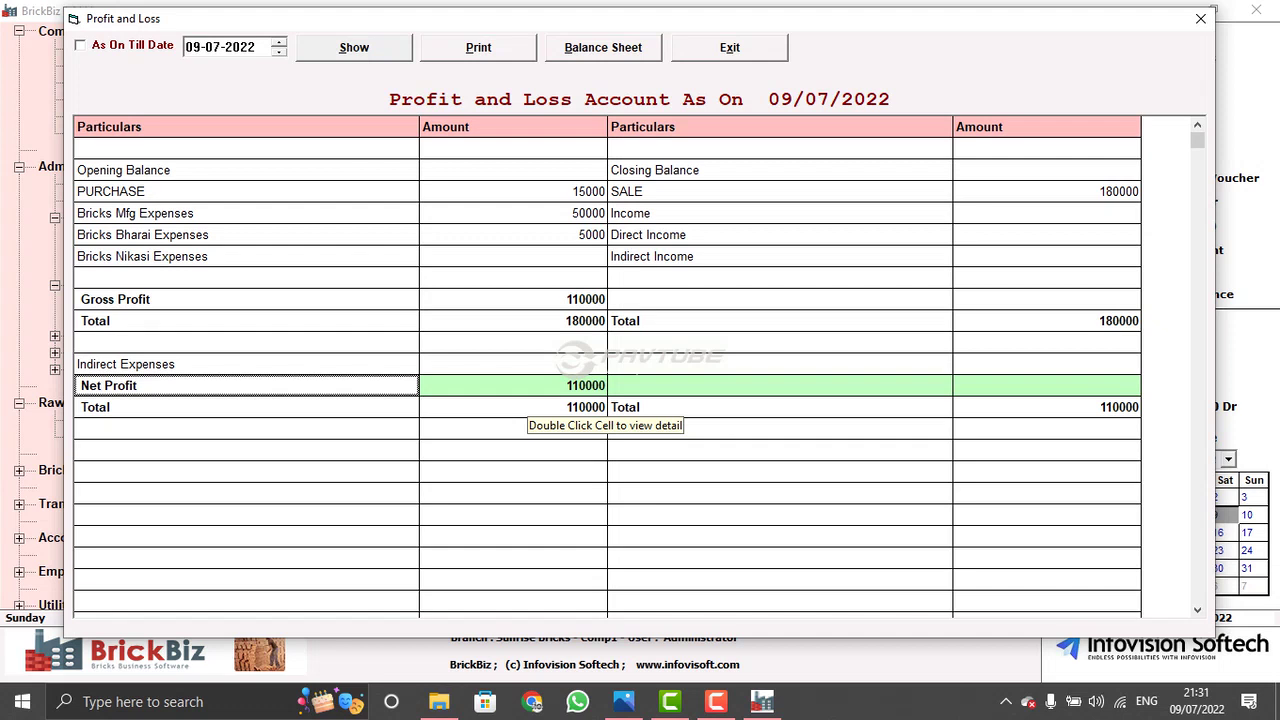
pyautogui.click(520, 320)
pyautogui.click(520, 234)
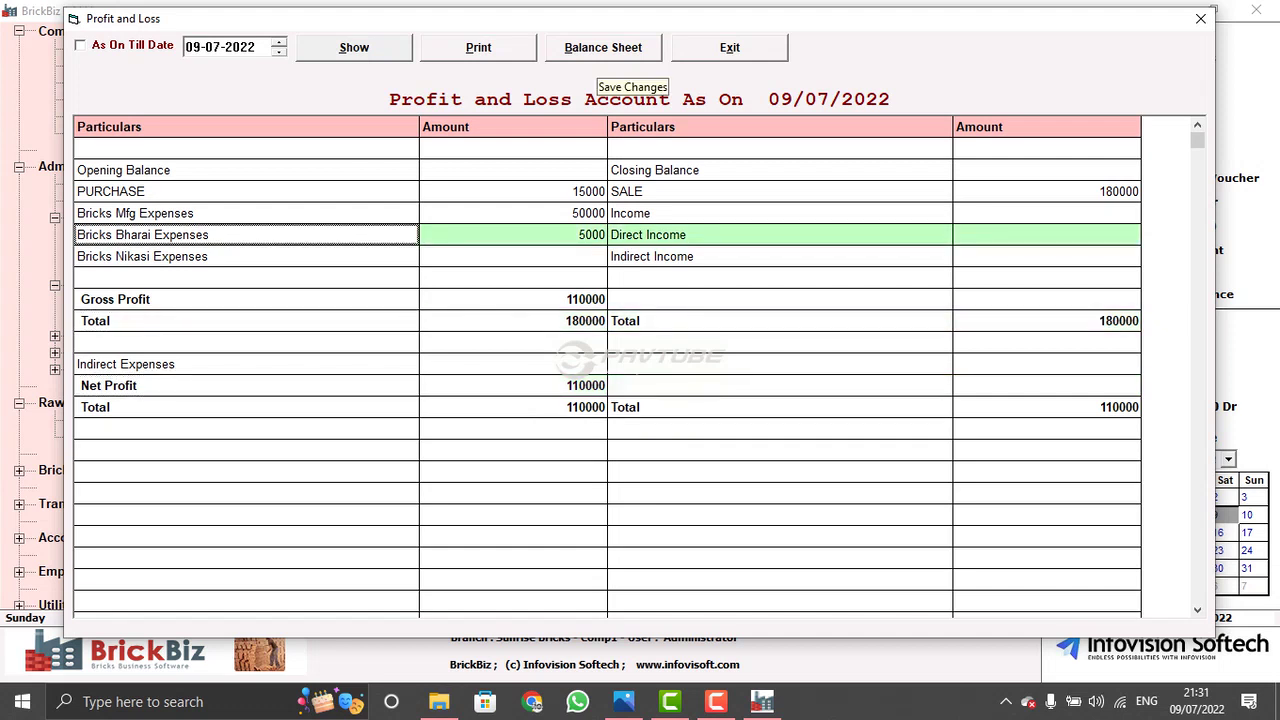
pyautogui.click(603, 50)
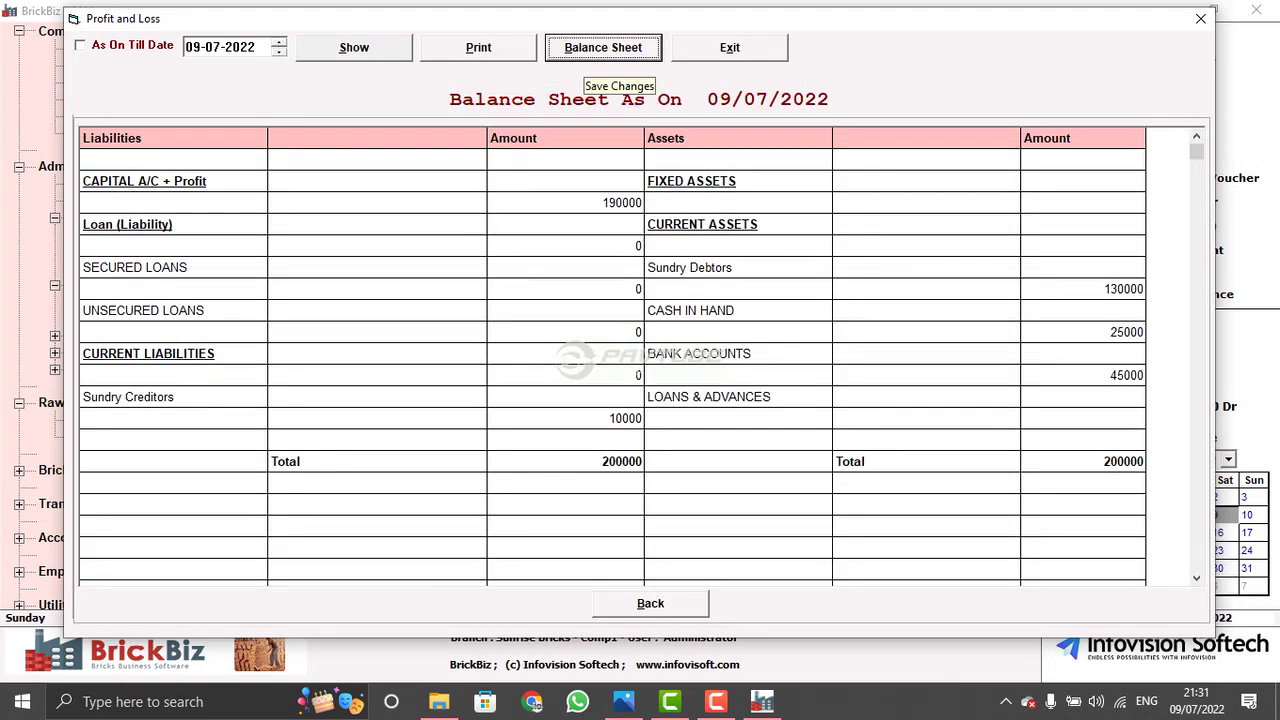
# - Check the Balance Sheet totals of 200000 on both sides and close the report
pyautogui.click(173, 483)
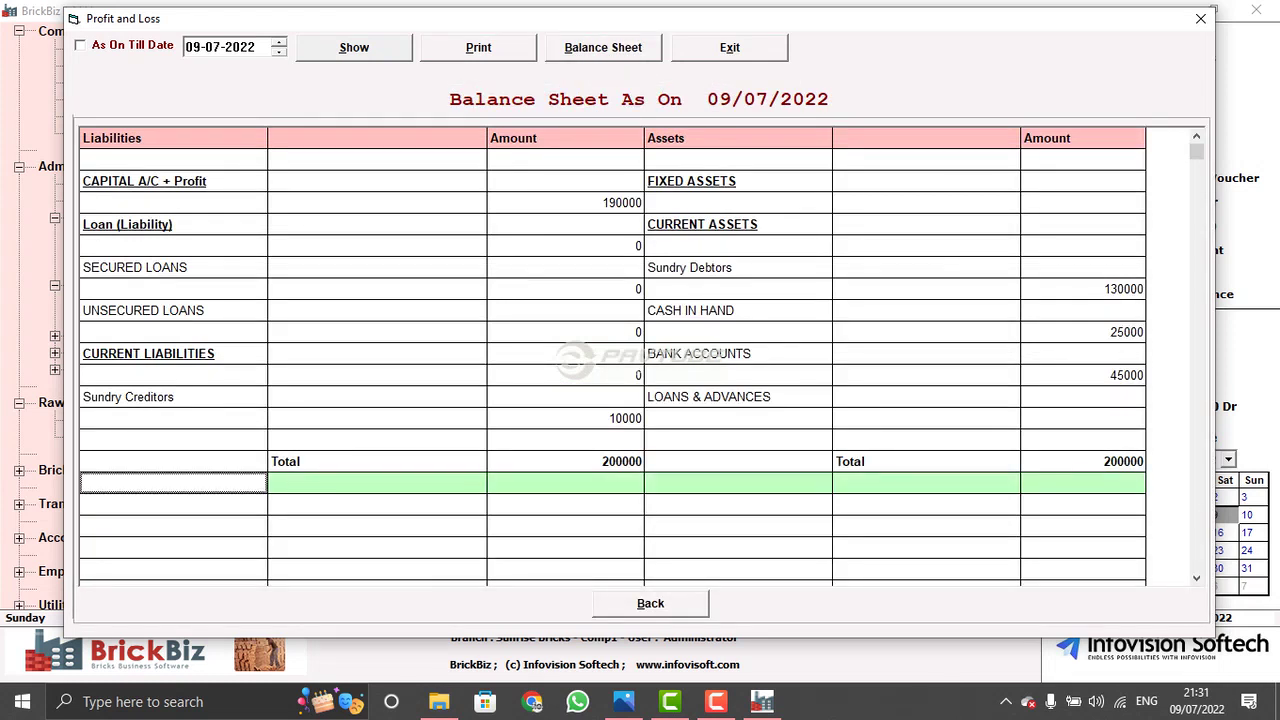
pyautogui.click(173, 461)
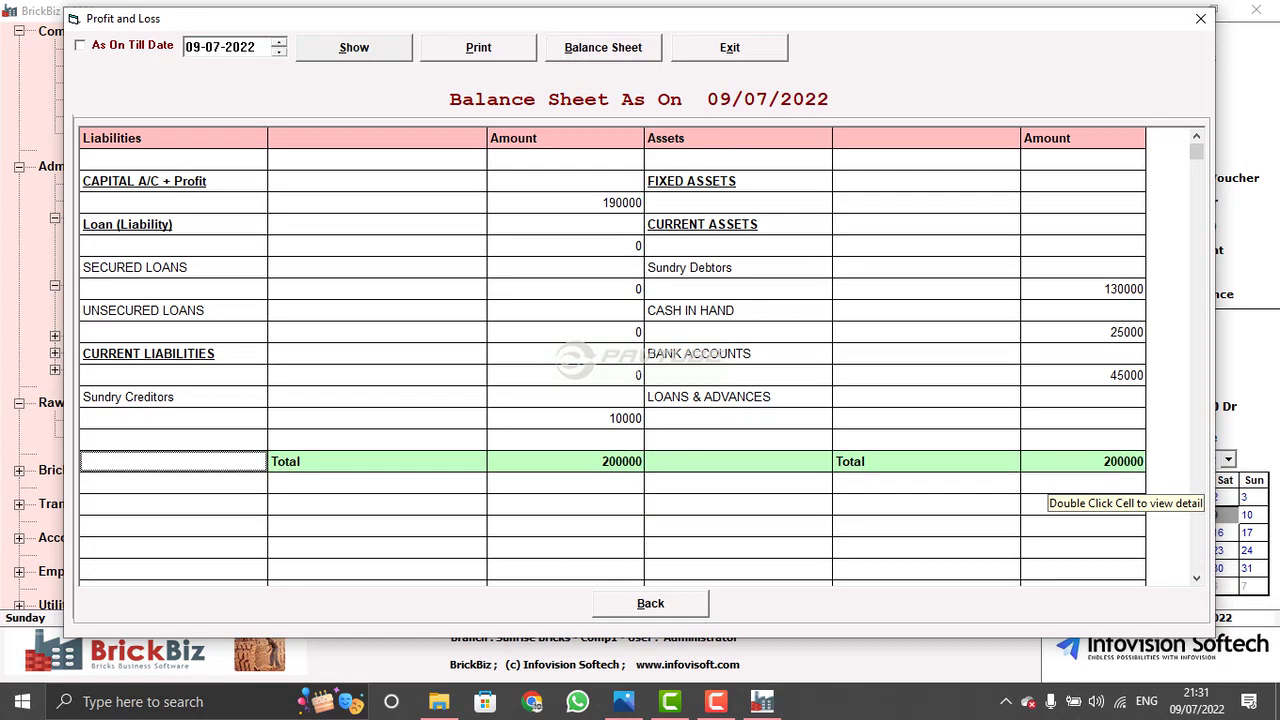
pyautogui.press('Up')
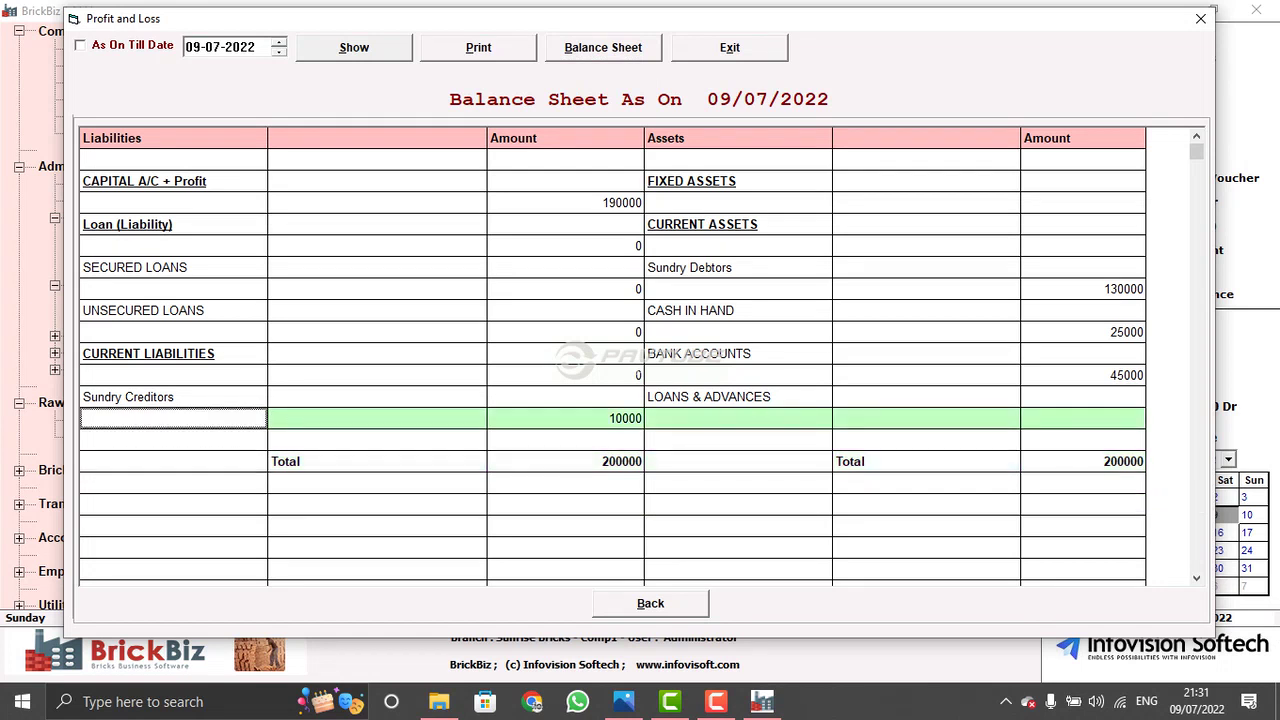
pyautogui.press('Down')
pyautogui.press('Down')
pyautogui.press('Down')
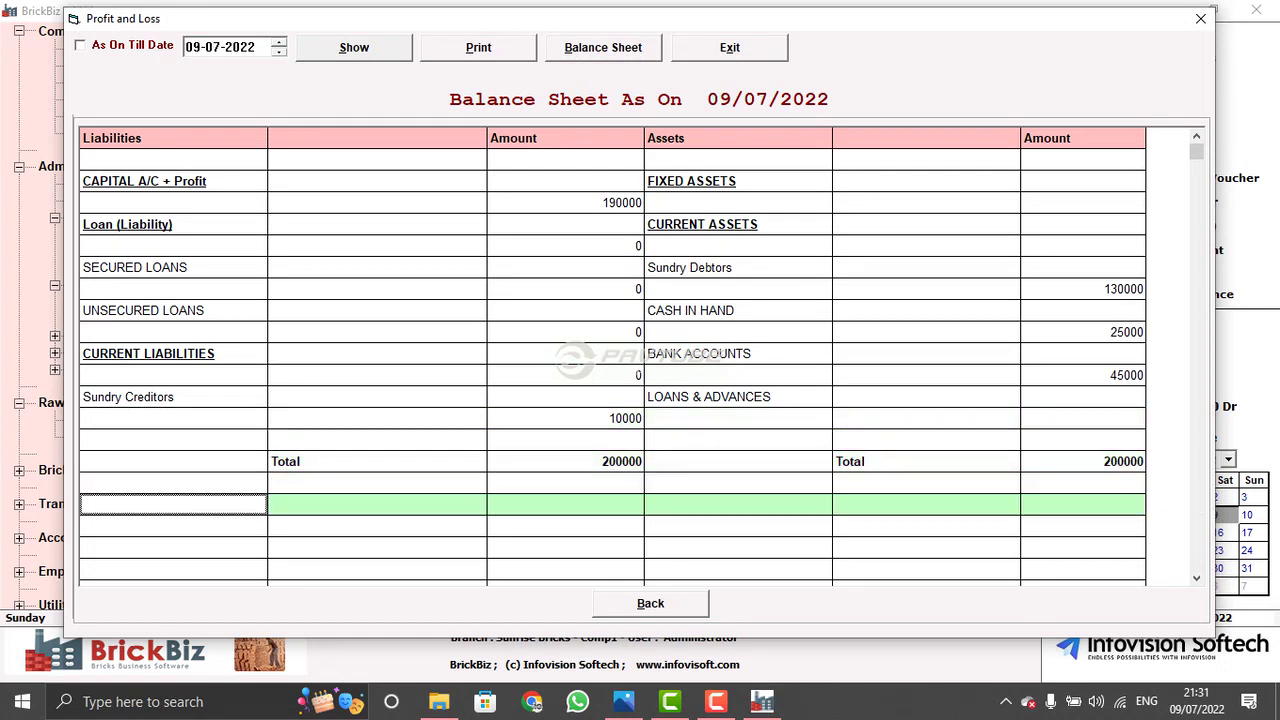
pyautogui.press('Escape')
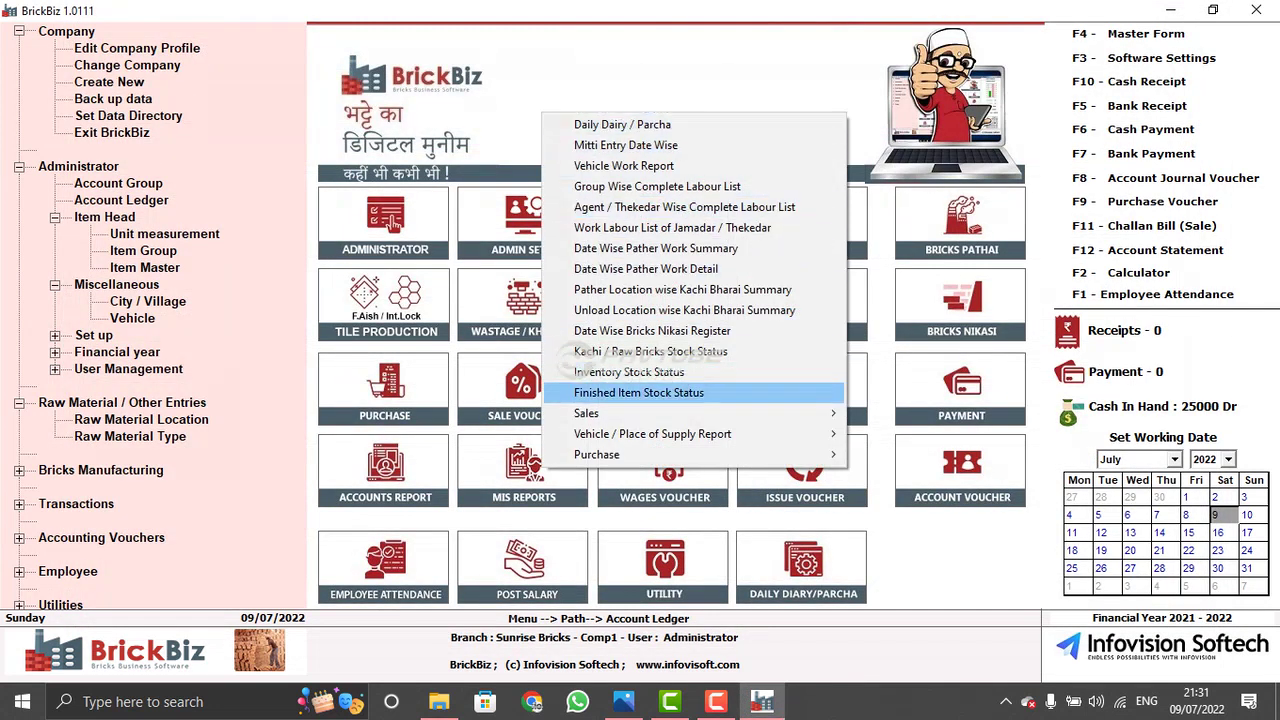
# - Show the Daily Dairy / Parcha report for 09-07-2022
pyautogui.press('Up')
pyautogui.press('Up')
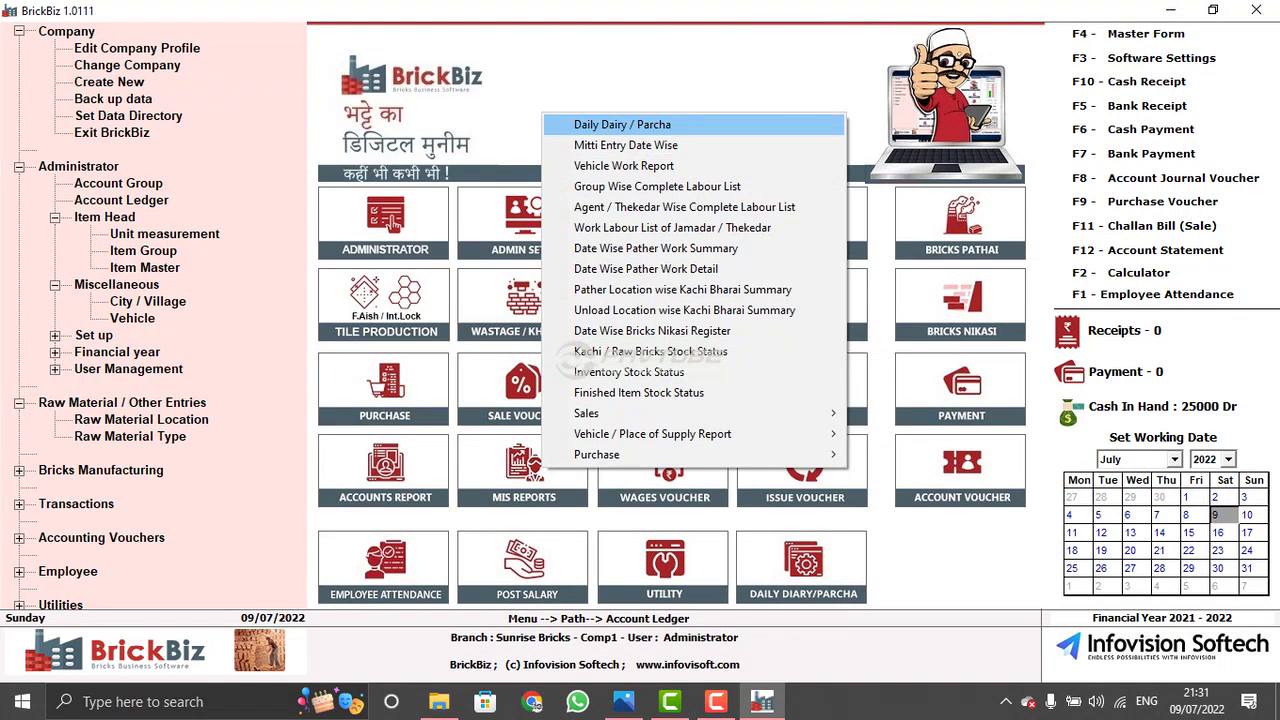
pyautogui.press('Return')
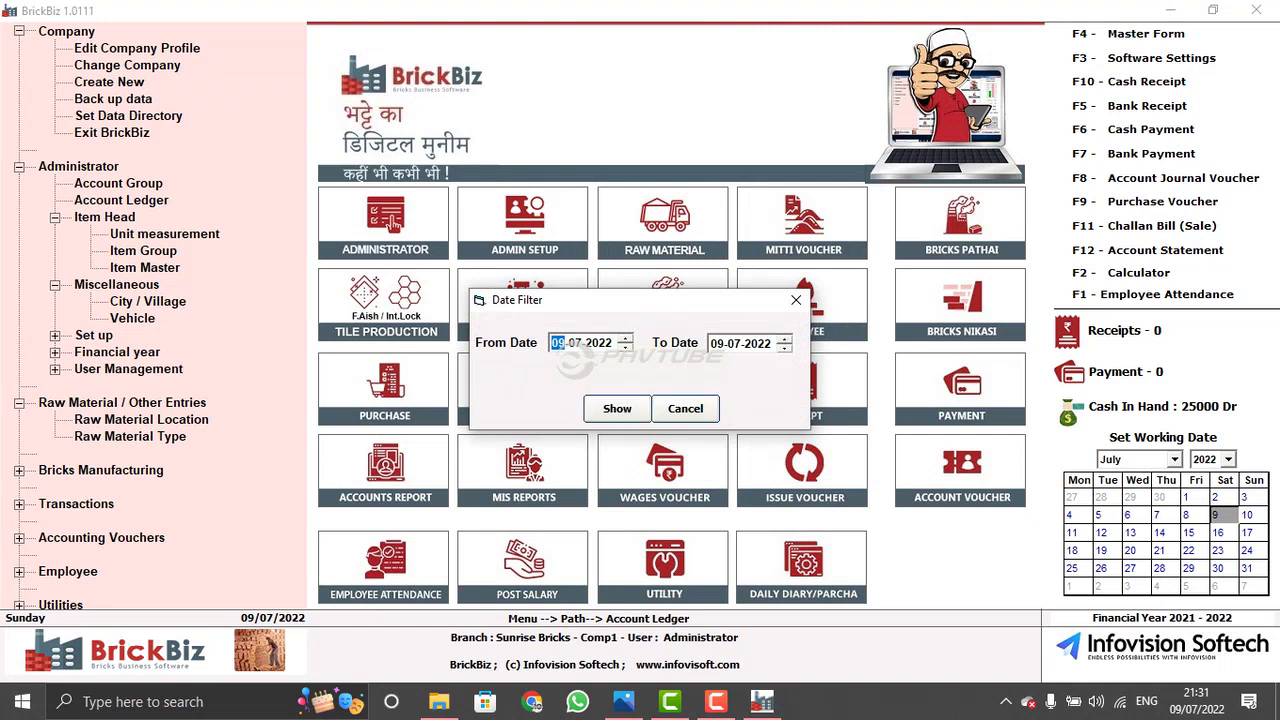
pyautogui.press('Tab')
pyautogui.press('Return')
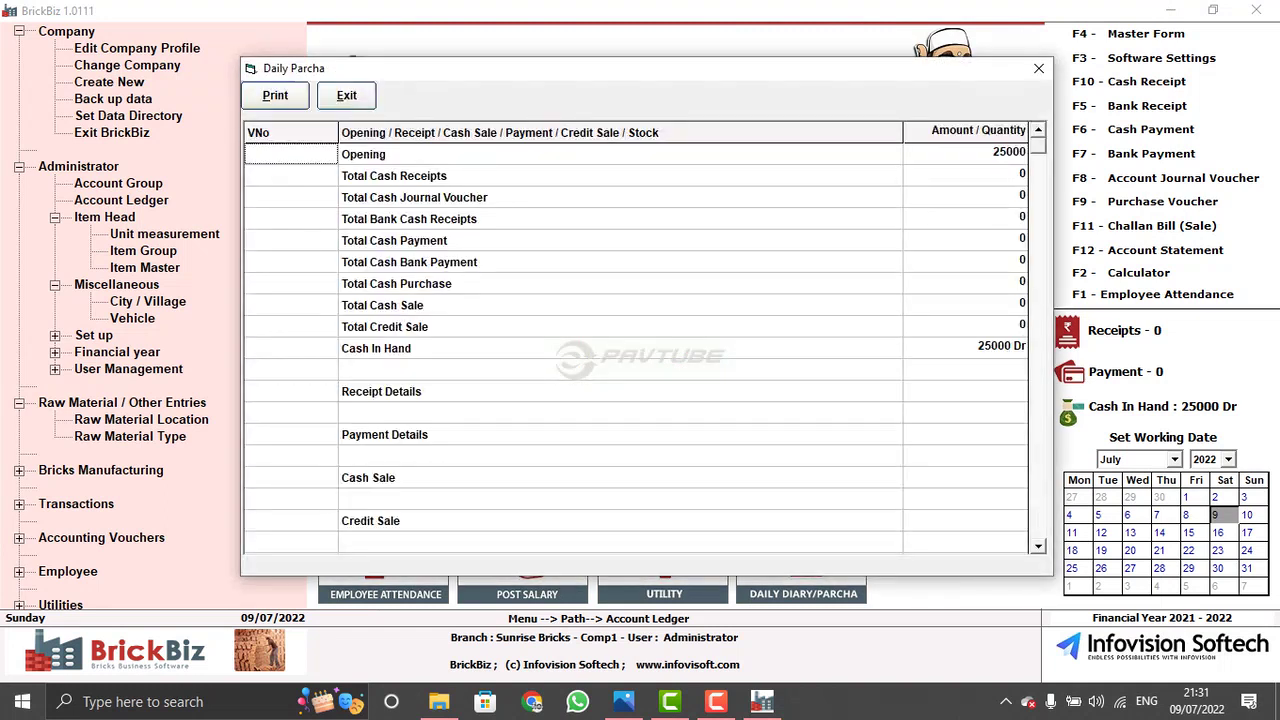
# - Review the Daily Parcha rows, including the Cash In Hand amount and stock items
pyautogui.press('Right')
pyautogui.press('Down')
pyautogui.press('Down')
pyautogui.press('Down')
pyautogui.press('Down')
pyautogui.press('Down')
pyautogui.press('Down')
pyautogui.press('Down')
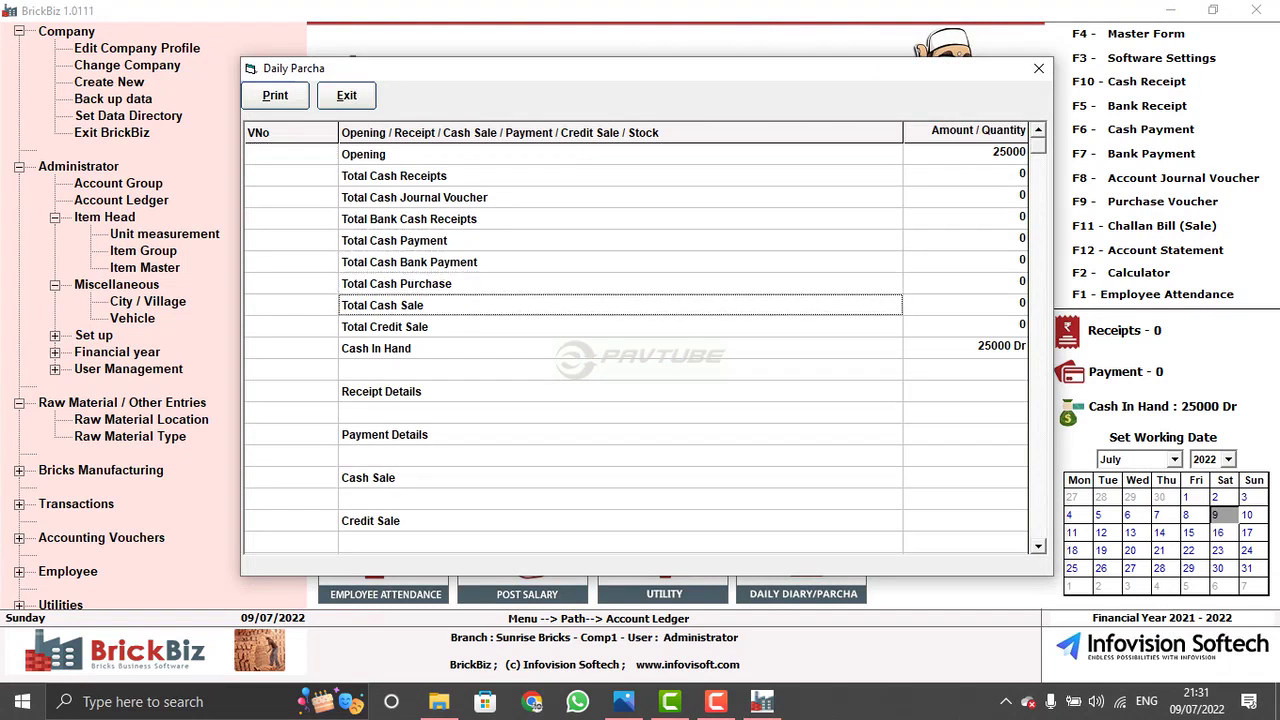
pyautogui.press('Down')
pyautogui.press('Up')
pyautogui.press('Down')
pyautogui.press('Down')
pyautogui.press('Right')
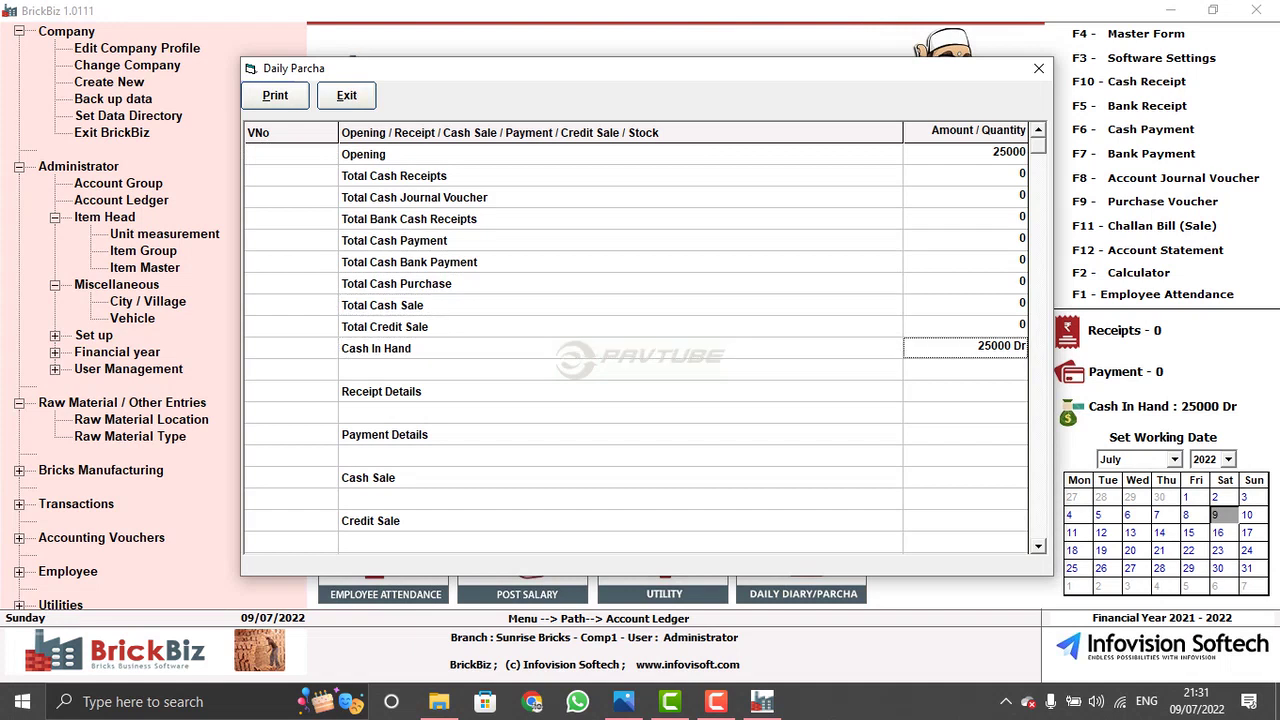
pyautogui.press('Down')
pyautogui.press('Down')
pyautogui.press('Down')
pyautogui.press('Down')
pyautogui.press('Down')
pyautogui.press('Down')
pyautogui.press('Down')
pyautogui.press('Down')
pyautogui.press('Down')
pyautogui.press('Down')
pyautogui.press('Down')
pyautogui.press('Down')
pyautogui.press('Down')
pyautogui.press('Down')
pyautogui.press('Down')
pyautogui.press('Down')
pyautogui.press('Down')
pyautogui.press('Down')
pyautogui.press('Down')
pyautogui.press('Down')
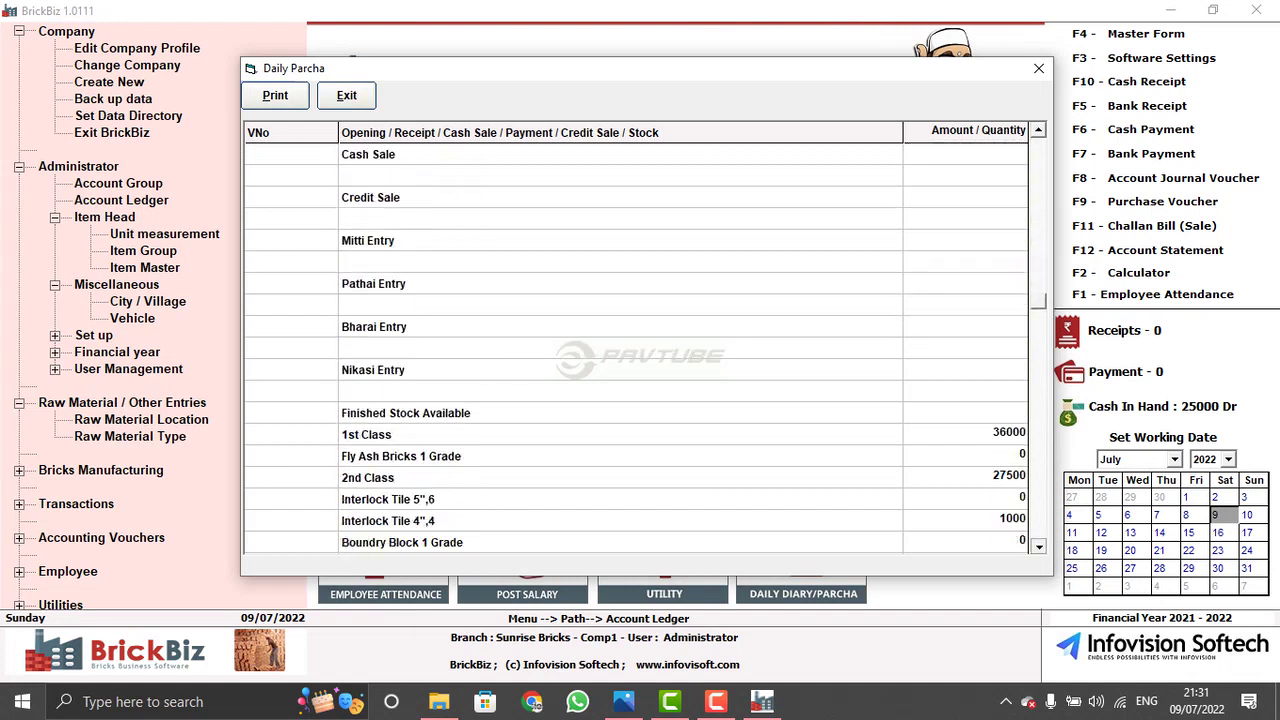
pyautogui.press('Down')
pyautogui.press('Down')
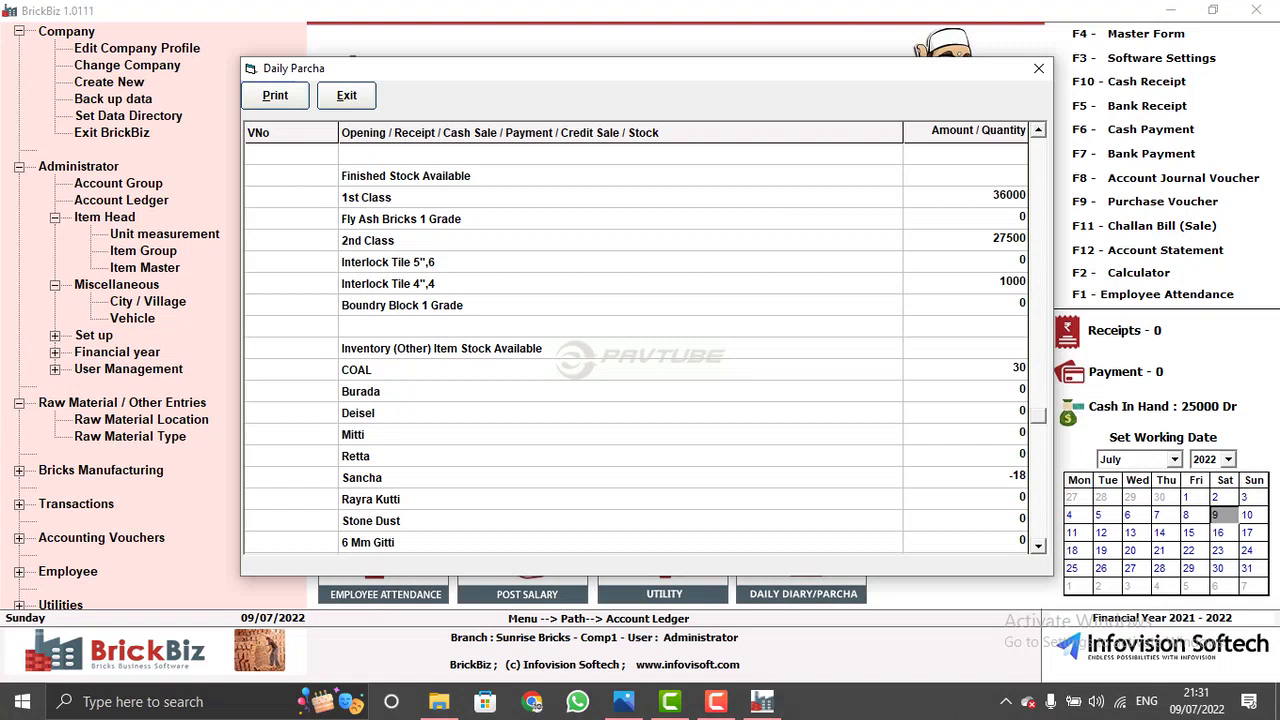
# - Close the Parcha, dismiss the date filter and move the working date to 8 July 2022
pyautogui.click(1039, 68)
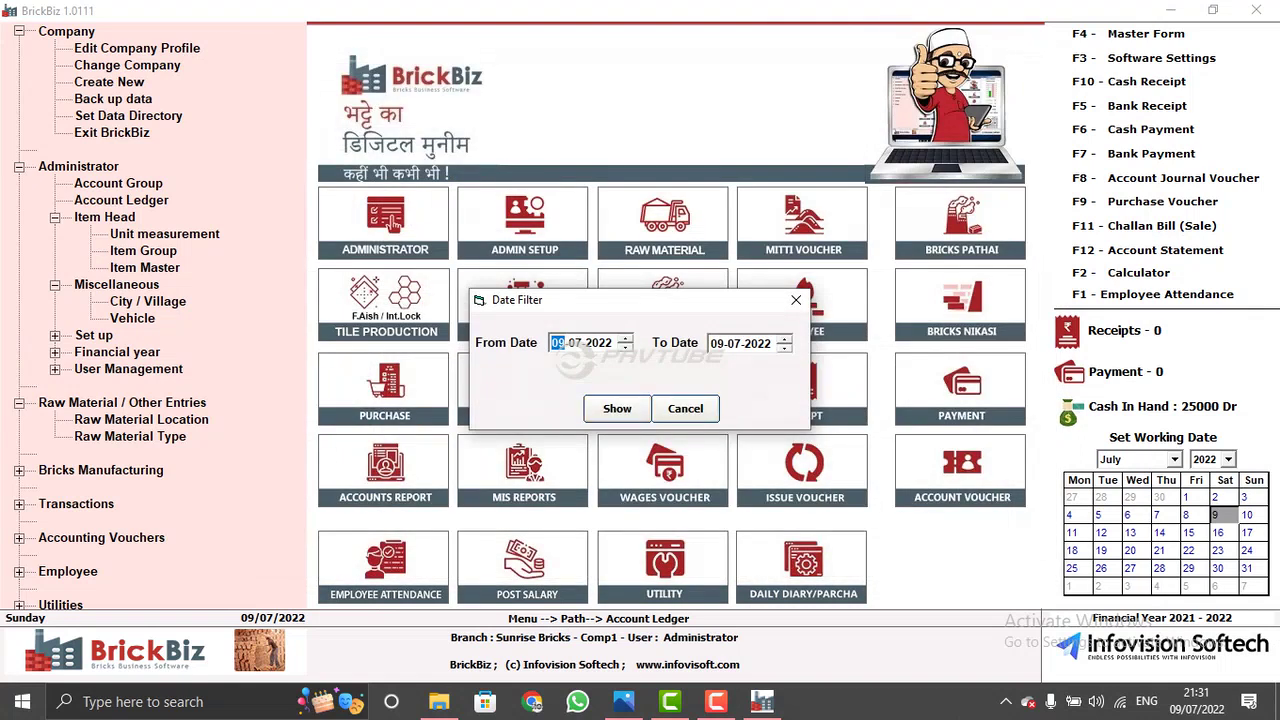
pyautogui.press('Escape')
pyautogui.press('Left')
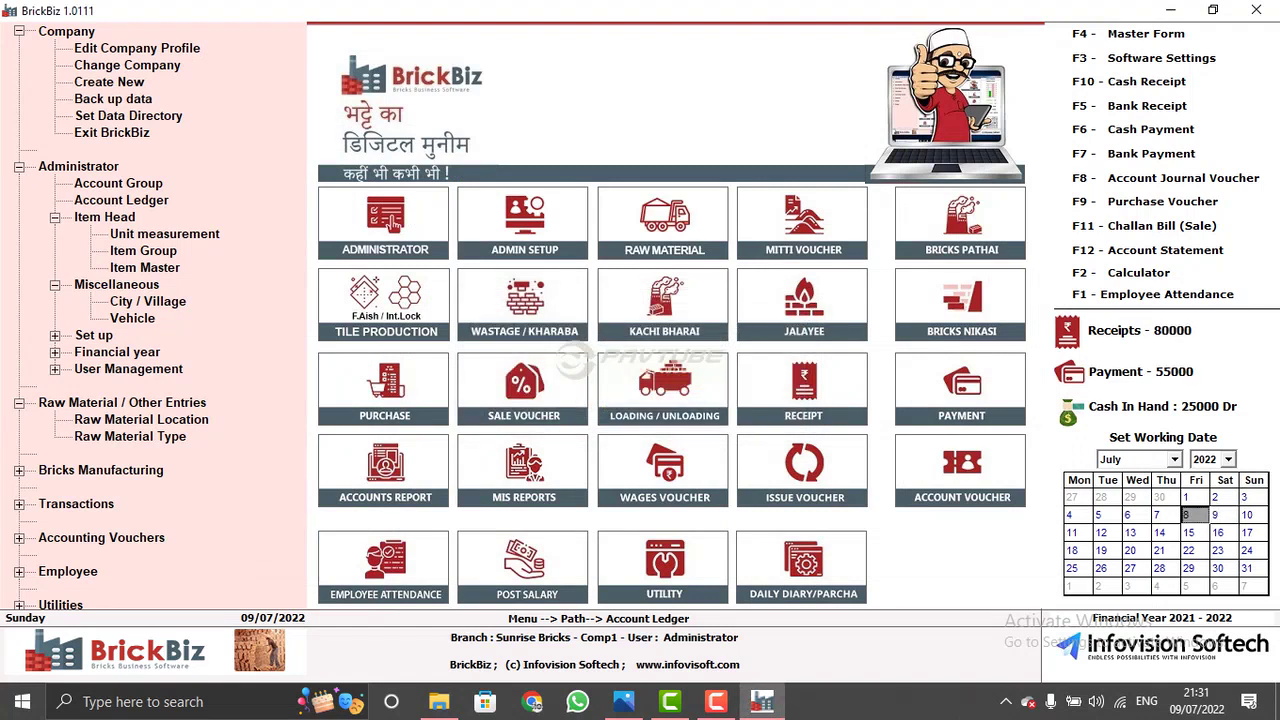
# - Show the 08-07-2022 Daily Parcha and check cash receipts 80000 and payments 55000
pyautogui.press('Return')
pyautogui.press('Return')
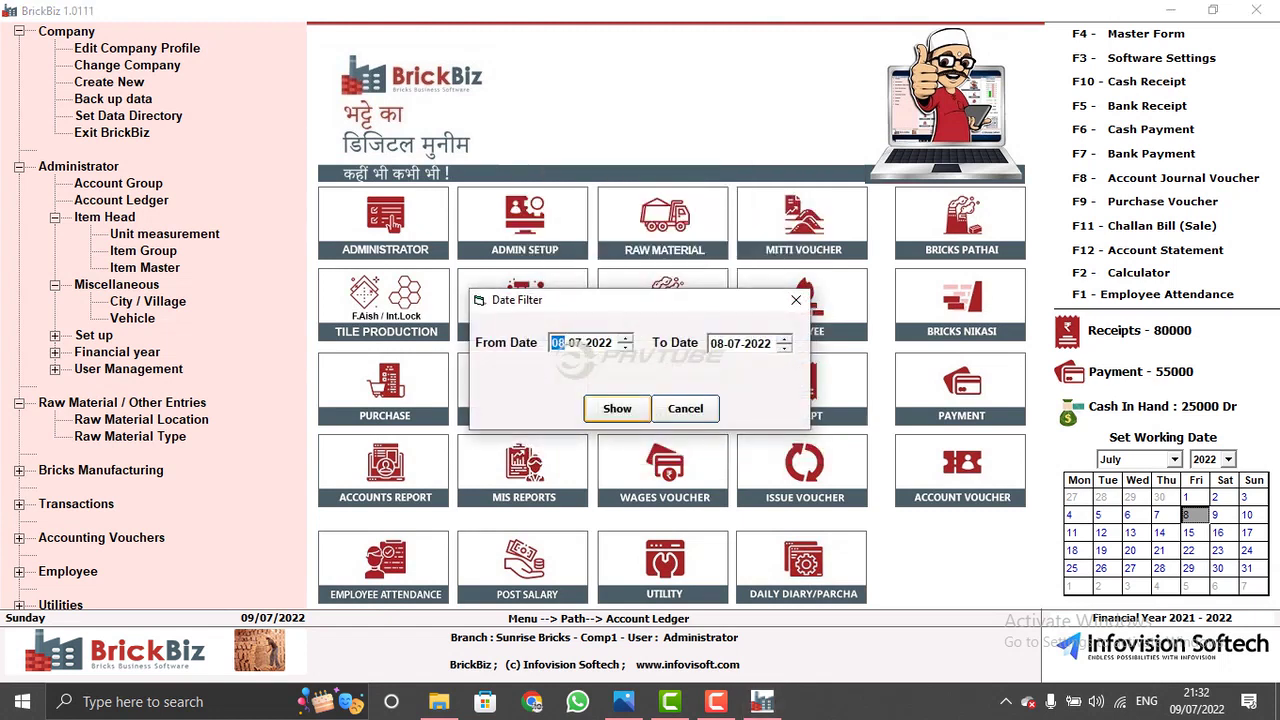
pyautogui.press('Return')
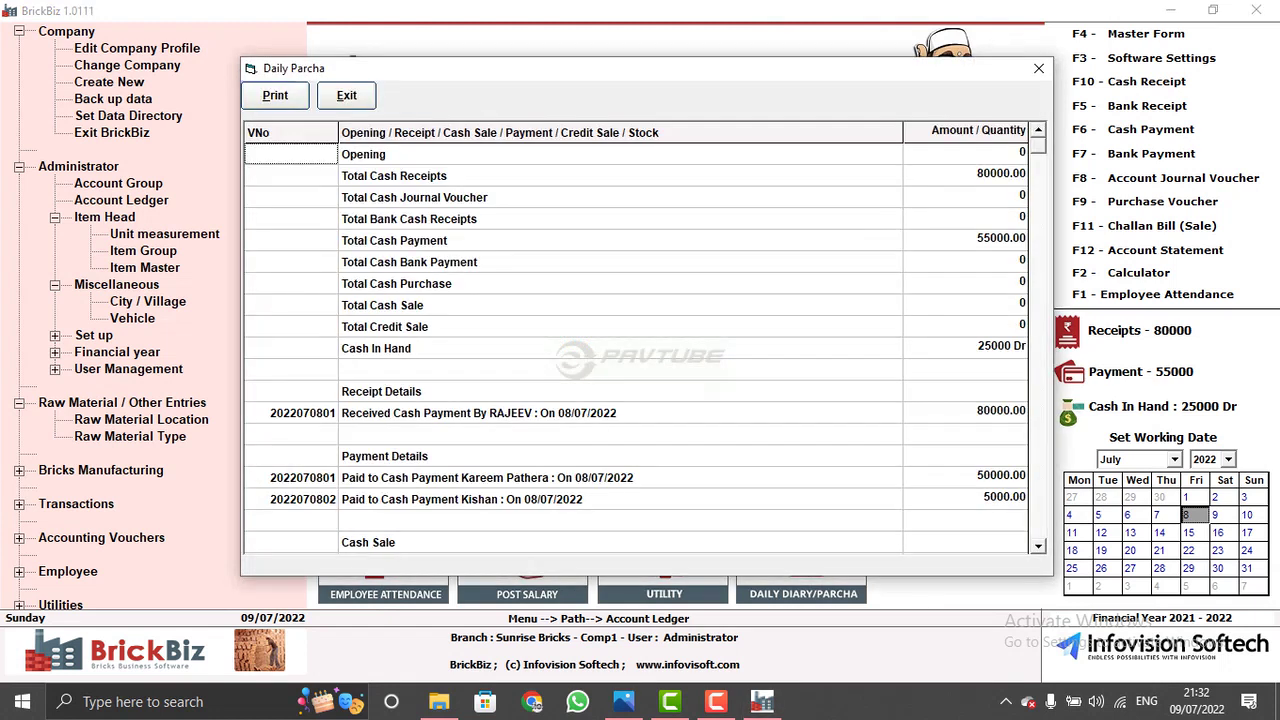
pyautogui.click(965, 261)
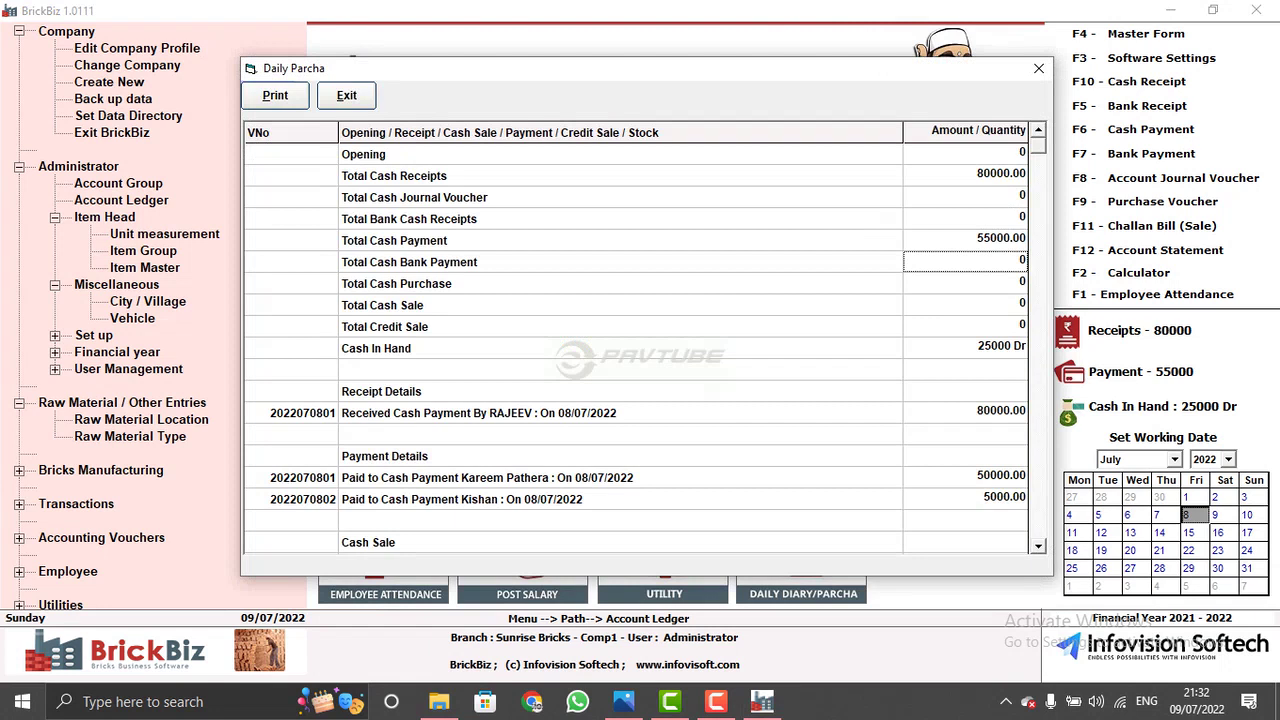
pyautogui.click(965, 218)
pyautogui.click(965, 240)
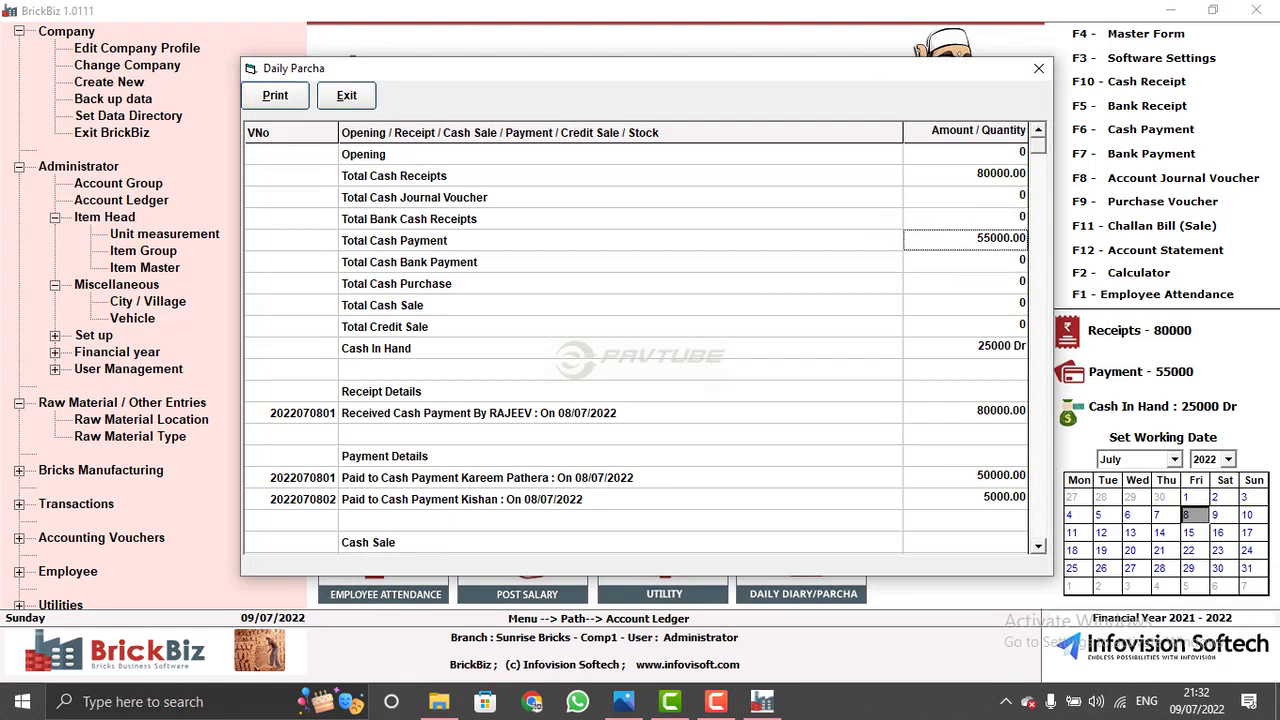
pyautogui.click(965, 175)
pyautogui.click(965, 305)
pyautogui.click(965, 326)
pyautogui.click(965, 348)
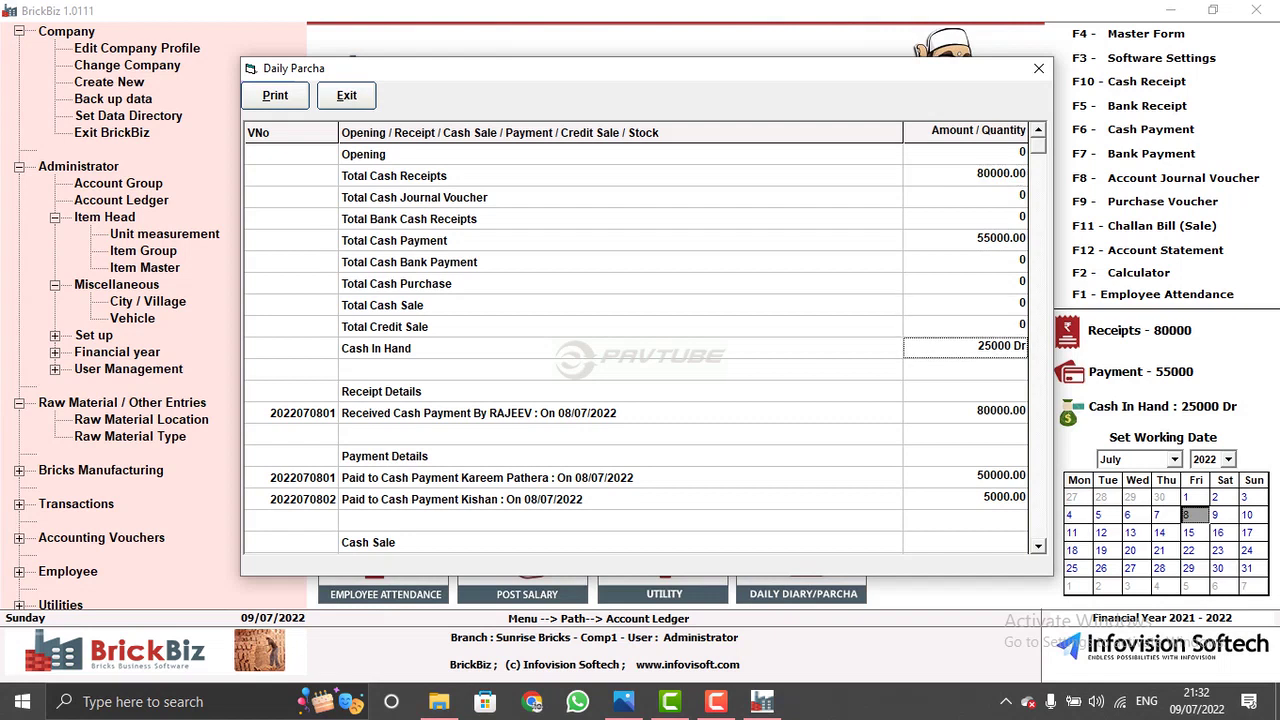
# - Review the stock rows: 1st Class 36000, 2nd Class 27500 and COAL 30
pyautogui.scroll(-6, 640, 340)
pyautogui.scroll(-3, 640, 340)
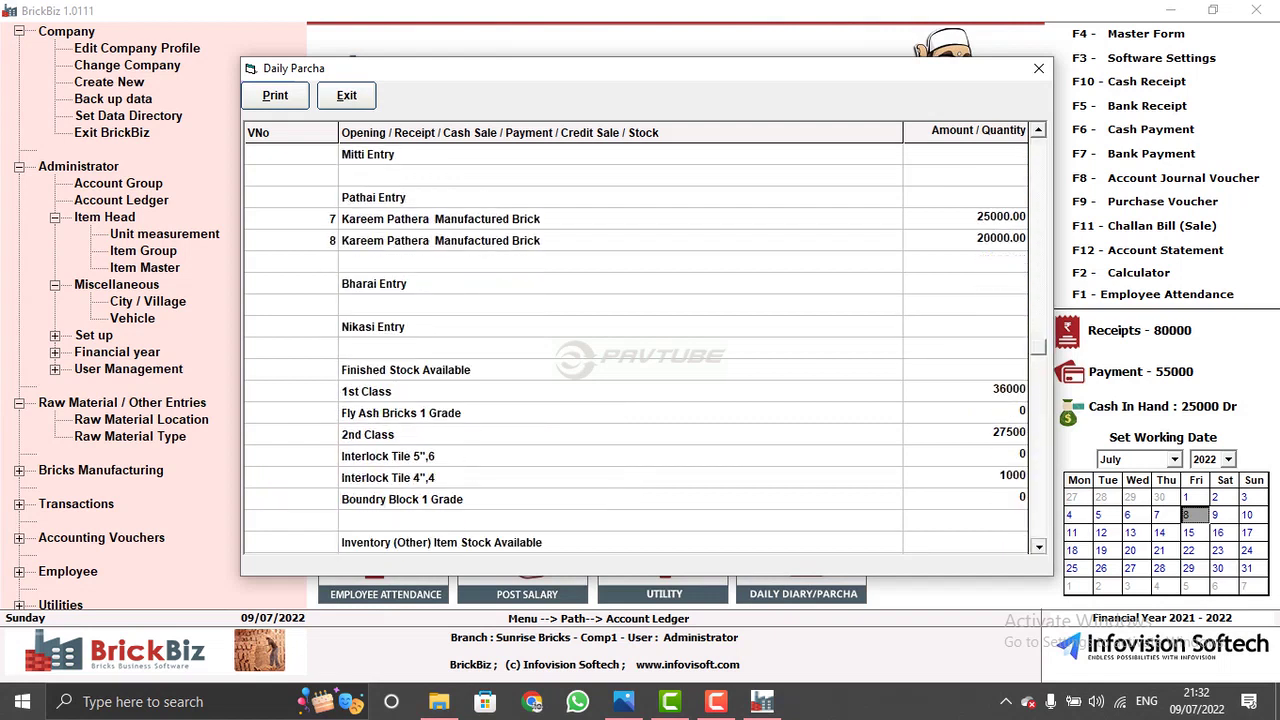
pyautogui.click(500, 305)
pyautogui.click(500, 369)
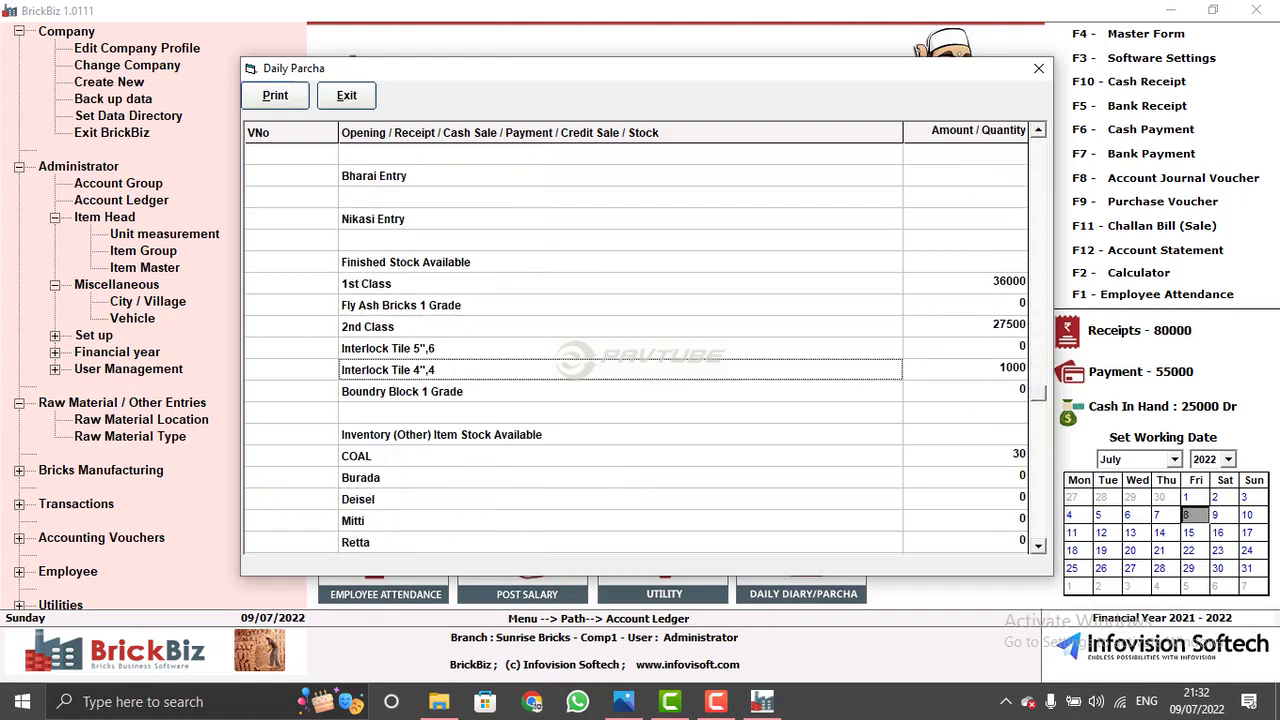
pyautogui.click(500, 434)
pyautogui.click(500, 326)
pyautogui.click(500, 391)
pyautogui.click(965, 391)
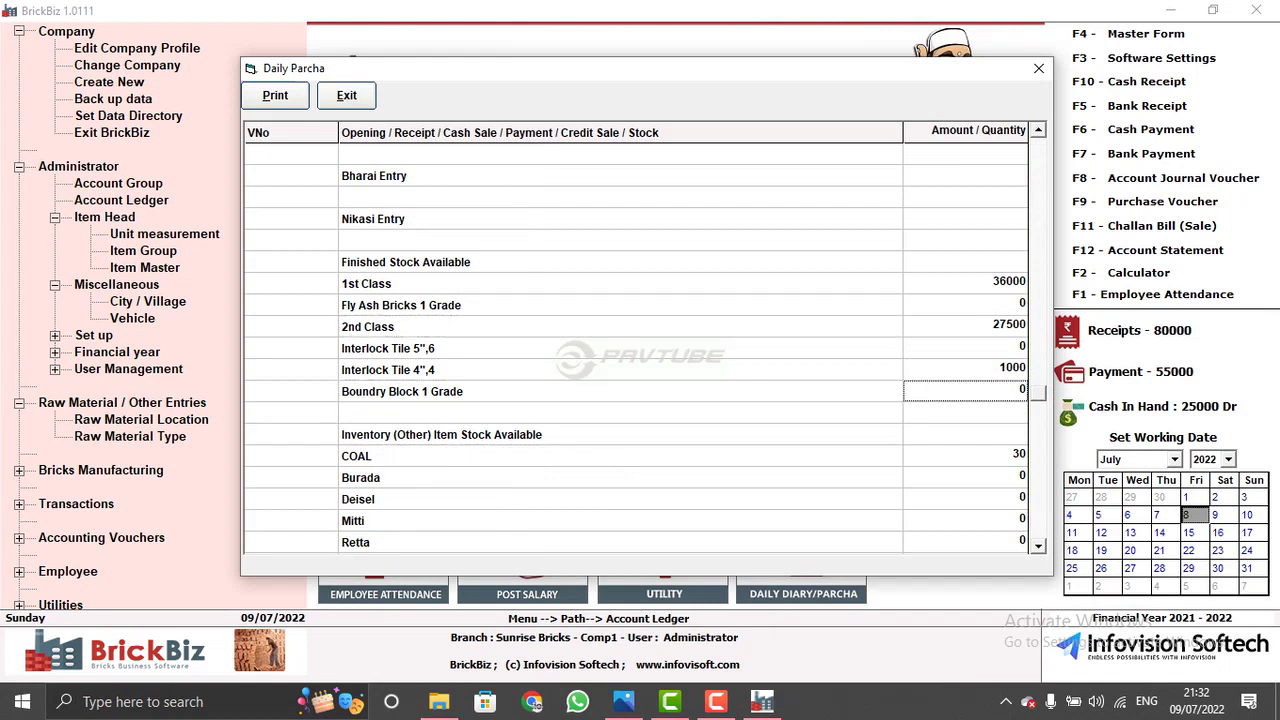
pyautogui.scroll(-1, 640, 340)
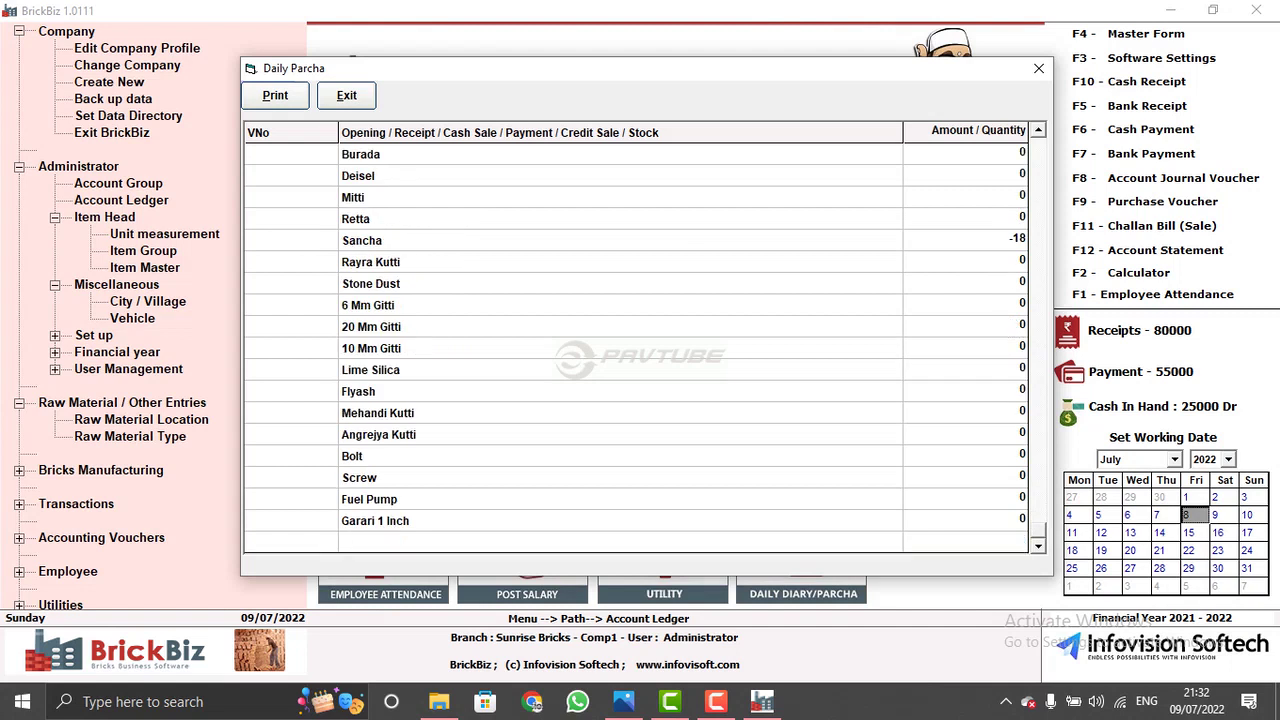
# - Close the Daily Parcha and dismiss the date filter
pyautogui.click(1038, 68)
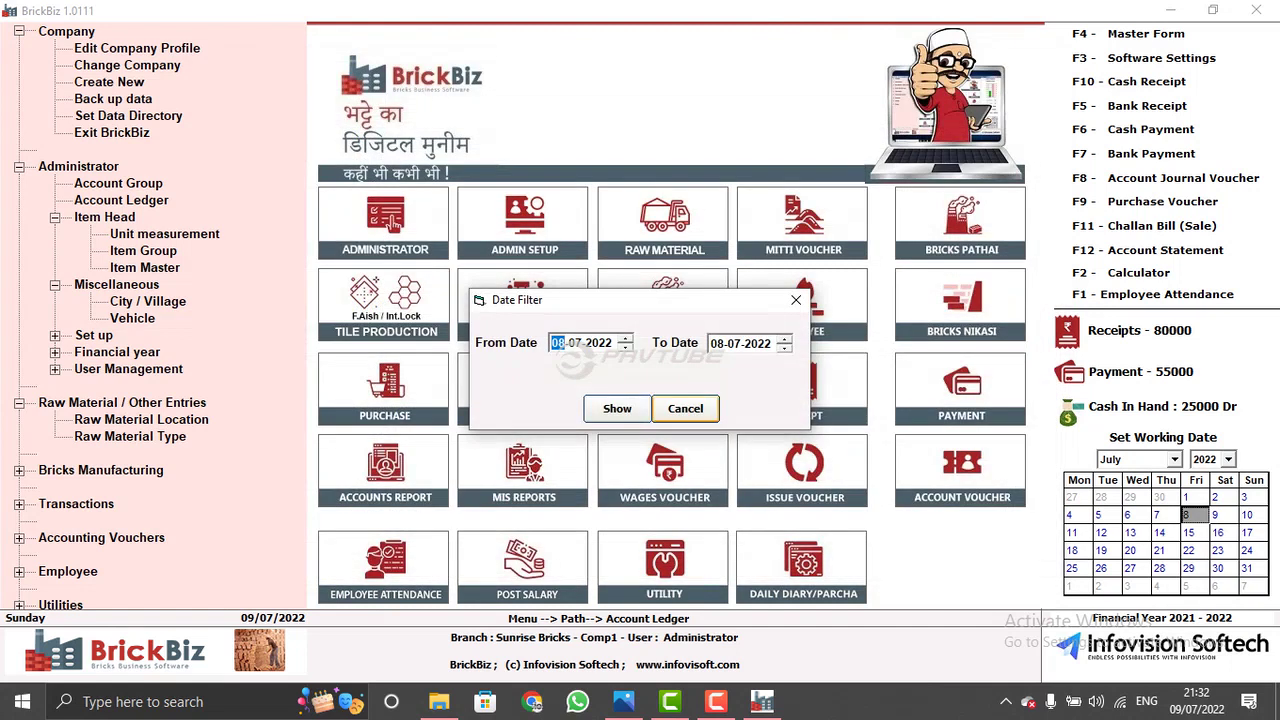
pyautogui.click(683, 409)
pyautogui.click(522, 478)
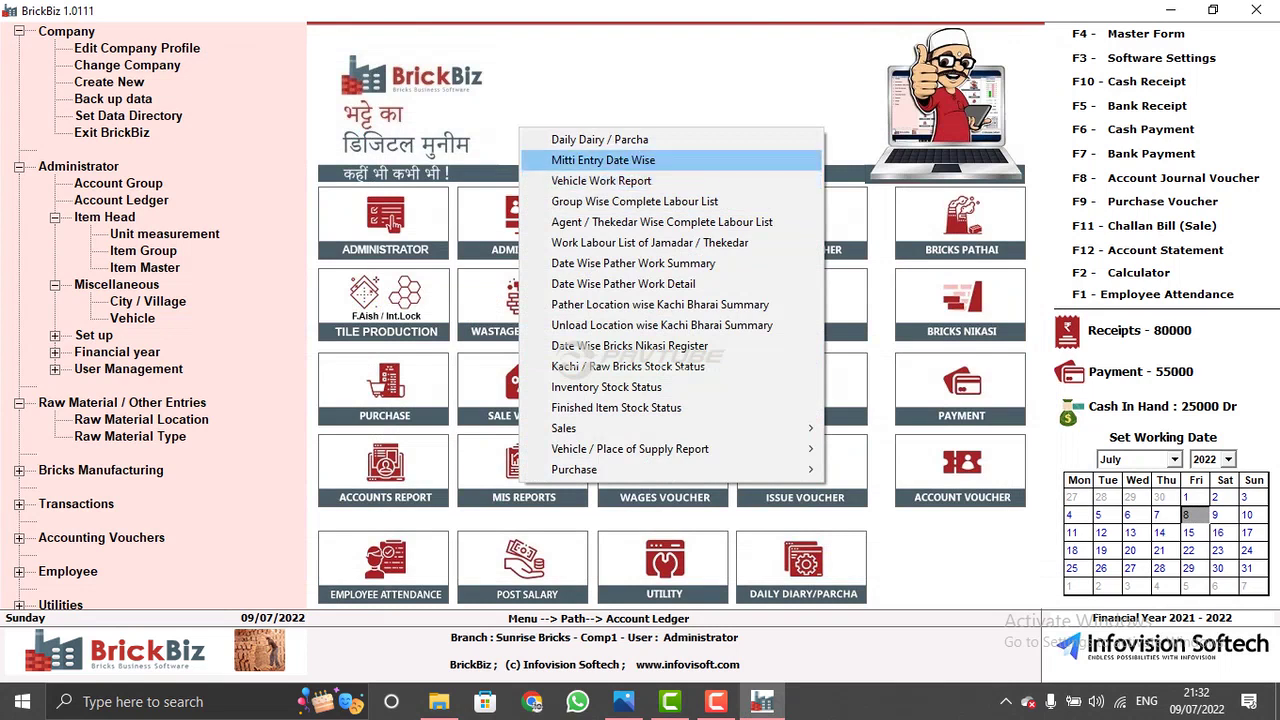
pyautogui.press('Down')
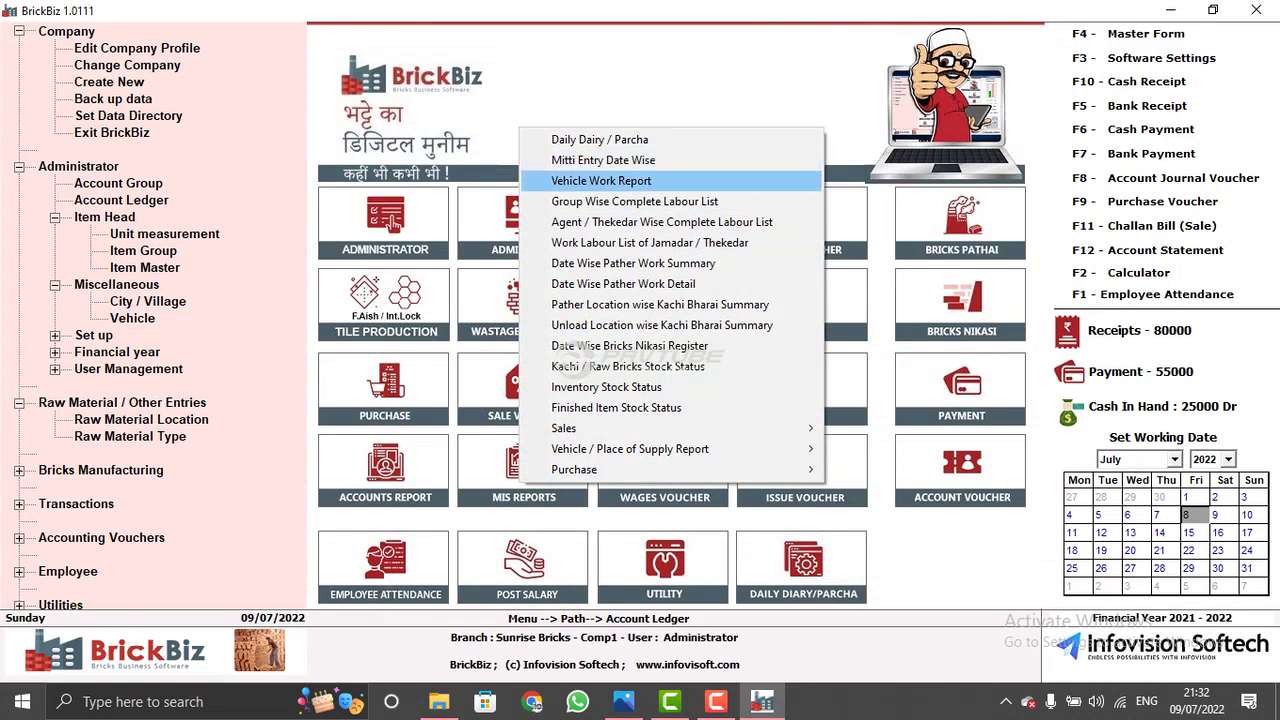
pyautogui.press('Down')
pyautogui.press('Return')
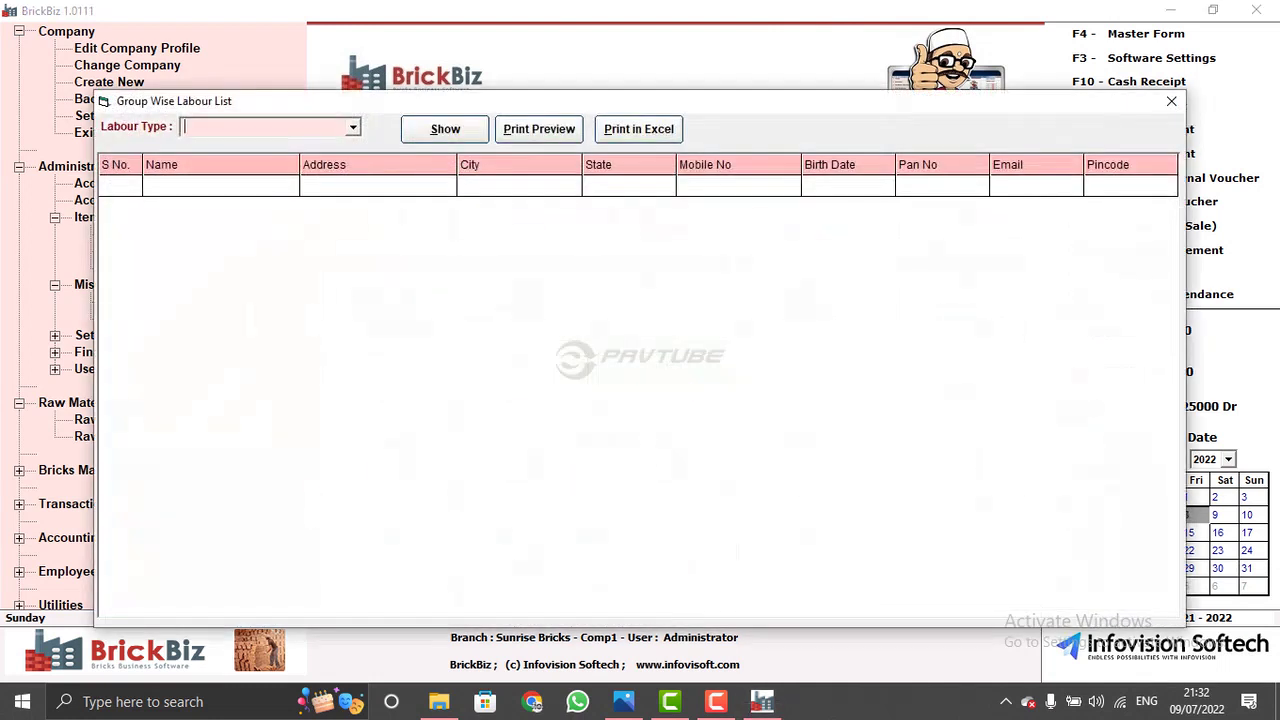
pyautogui.hotkey('alt', 'Down')
pyautogui.press('Down')
pyautogui.press('Return')
pyautogui.hotkey('alt', 's')
pyautogui.click(173, 229)
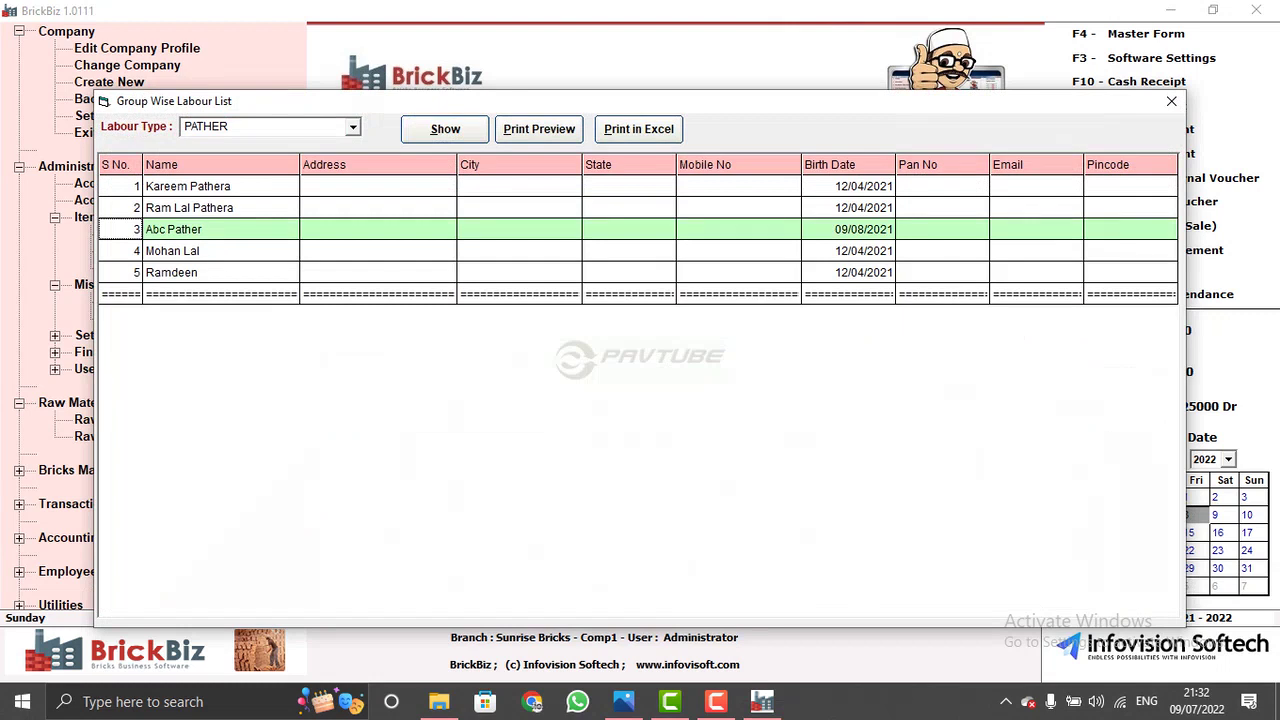
pyautogui.click(173, 251)
pyautogui.click(173, 294)
pyautogui.click(173, 251)
pyautogui.click(187, 186)
pyautogui.click(173, 251)
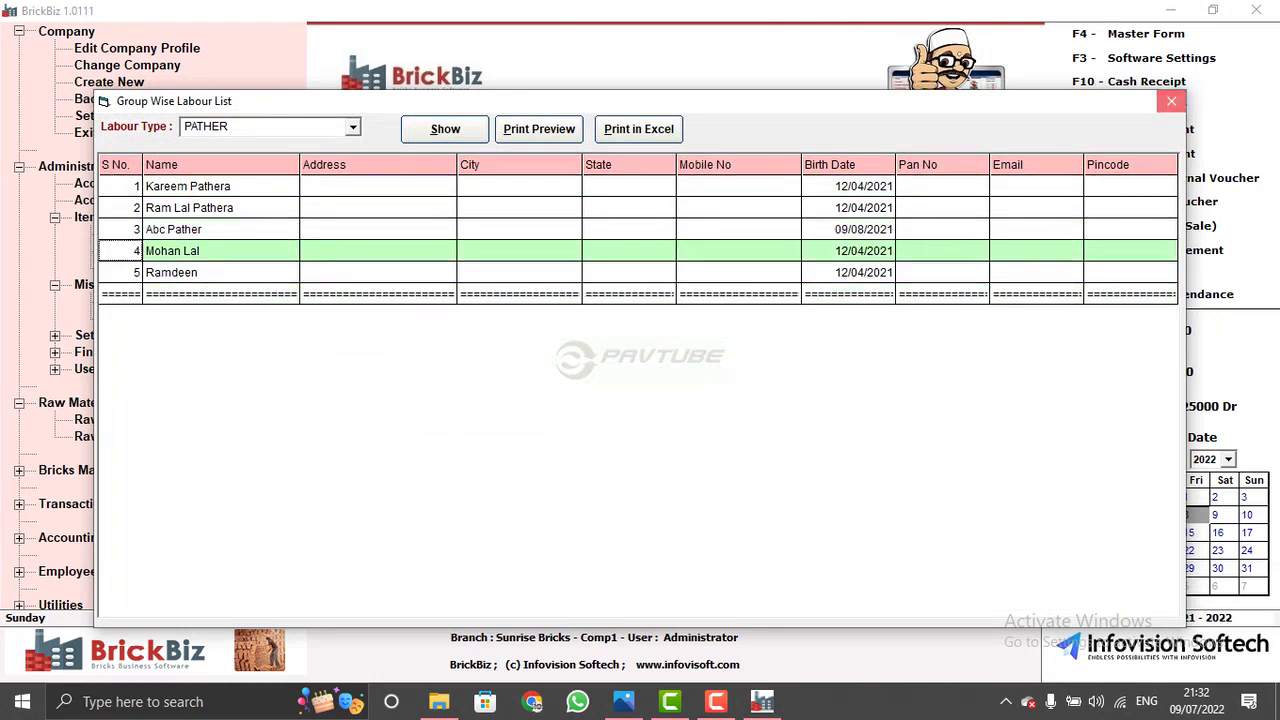
pyautogui.click(1171, 101)
pyautogui.click(545, 476)
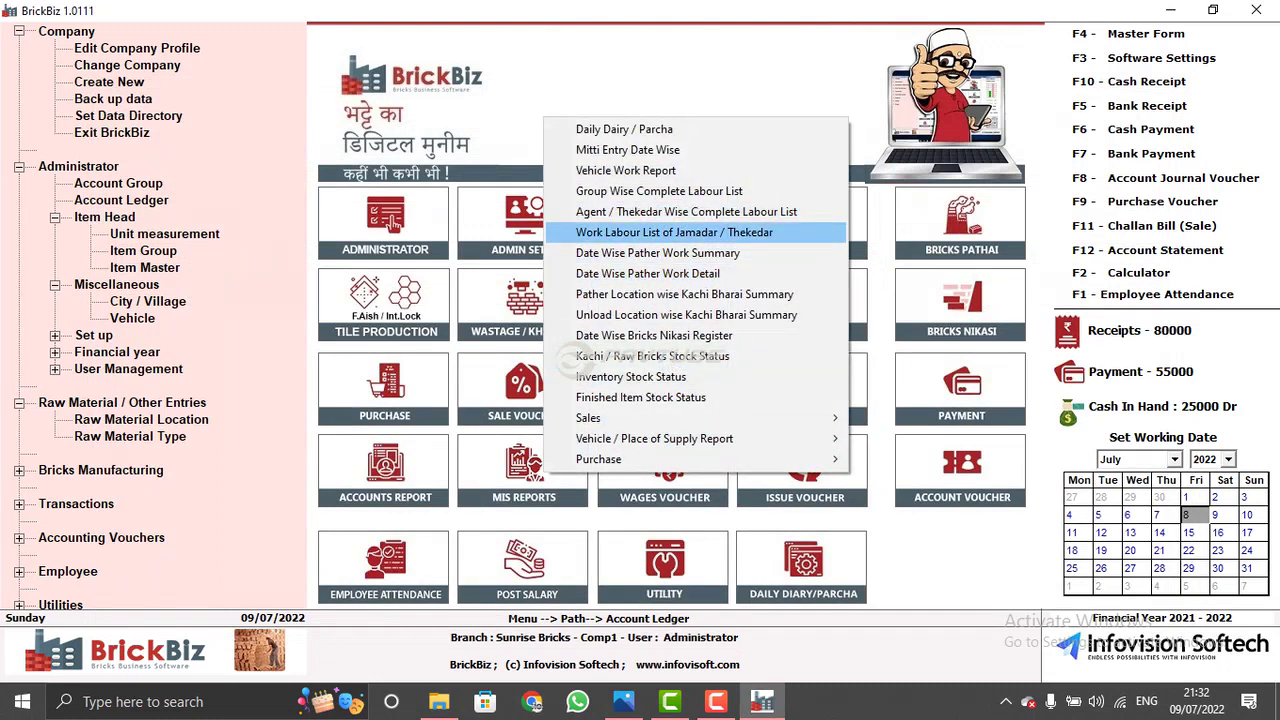
# - View a thekedar's labour list (three Pathai entries, 53500 bricks, 23947.50), then close it
pyautogui.click(674, 232)
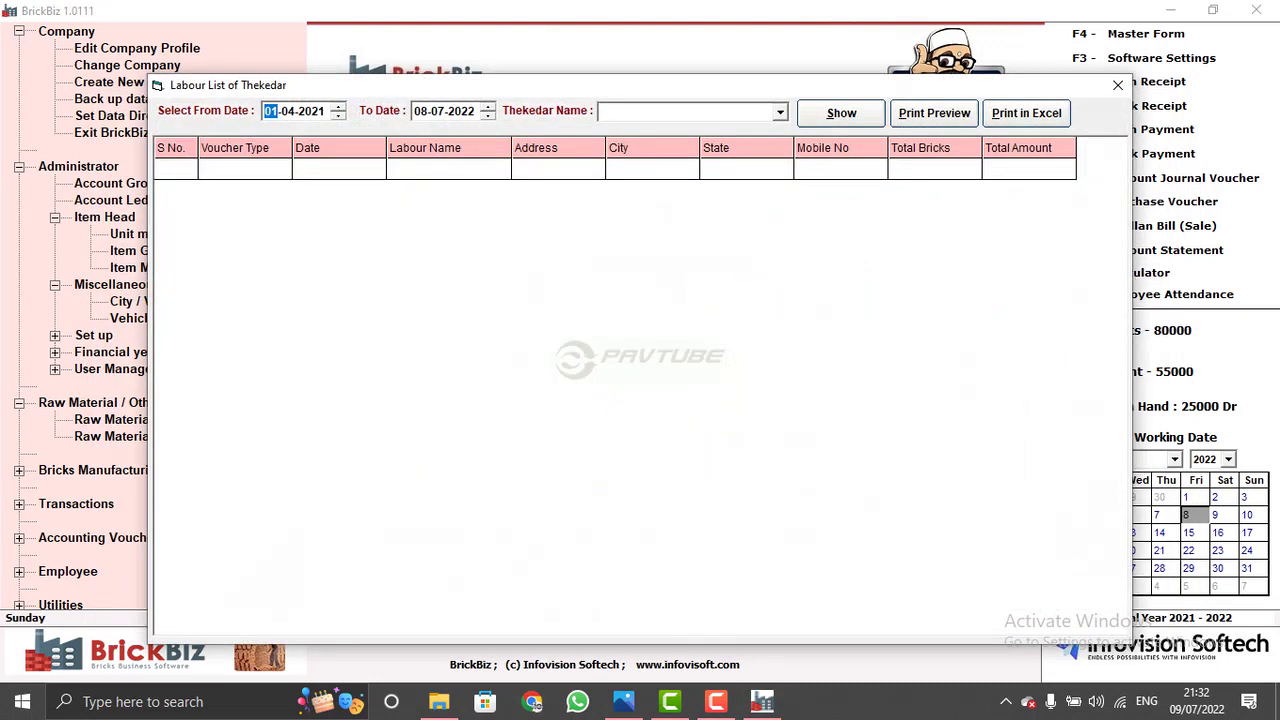
pyautogui.click(690, 111)
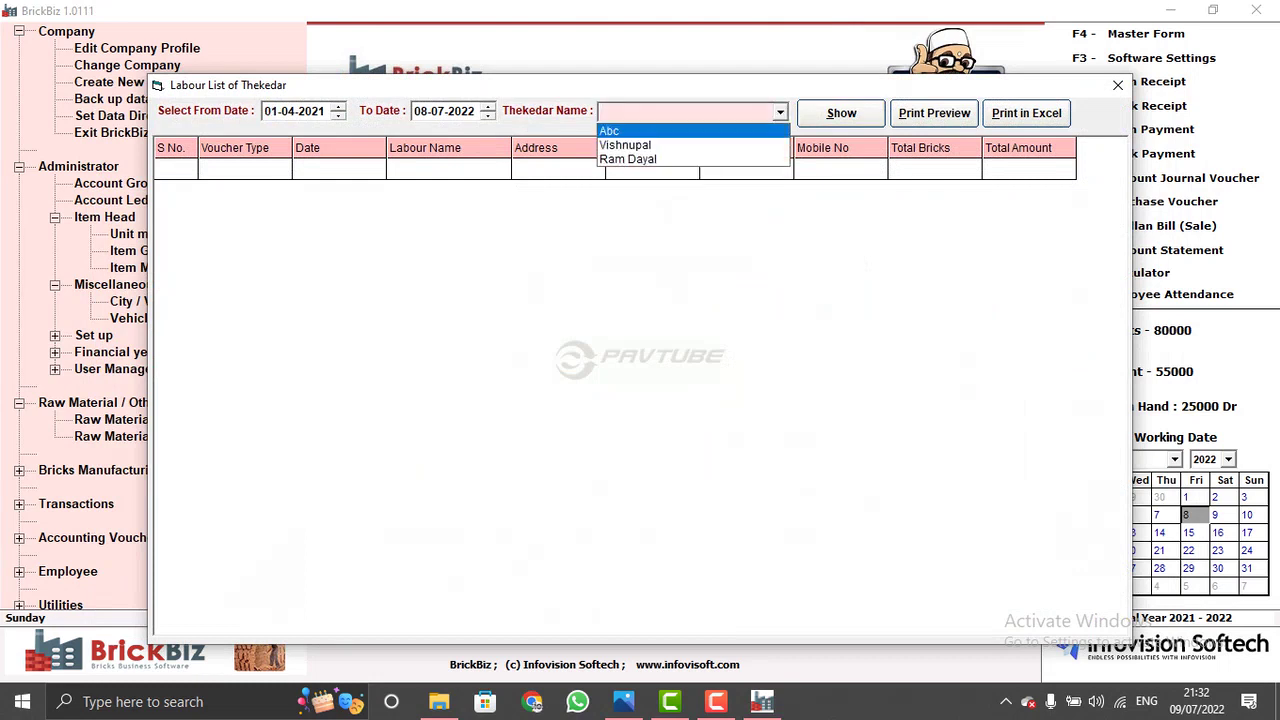
pyautogui.click(625, 145)
pyautogui.click(841, 112)
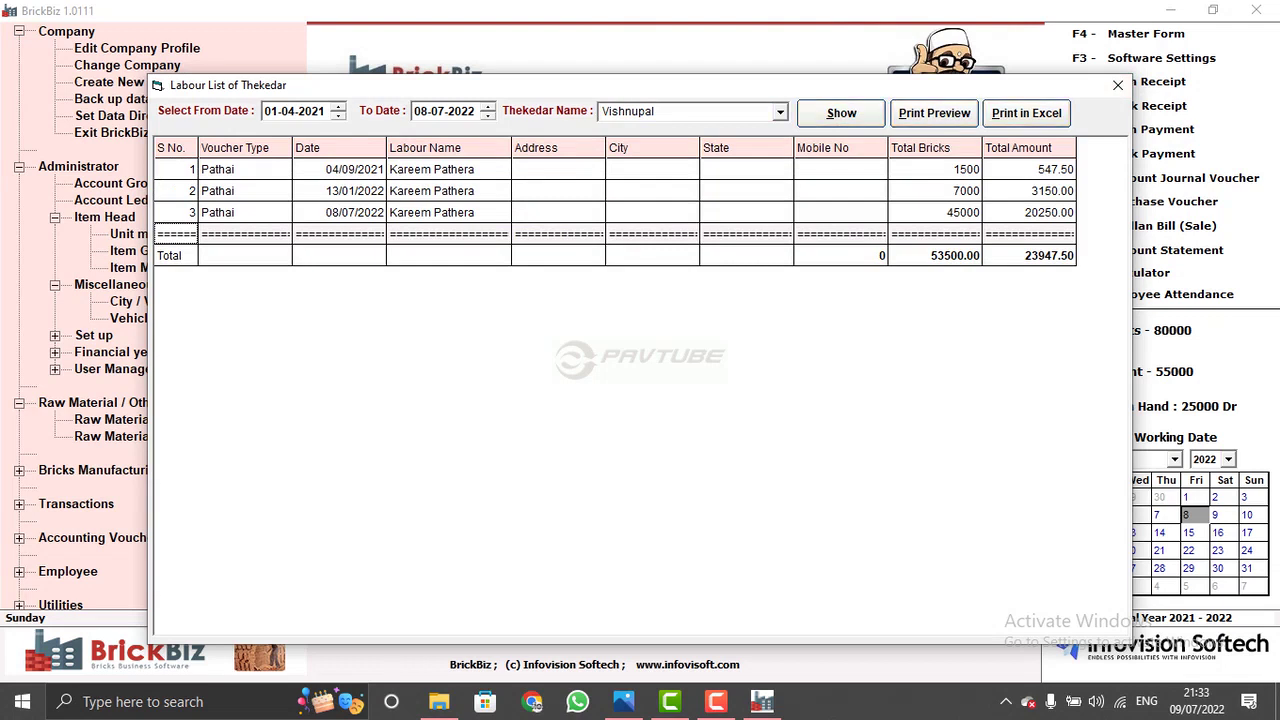
pyautogui.click(1118, 85)
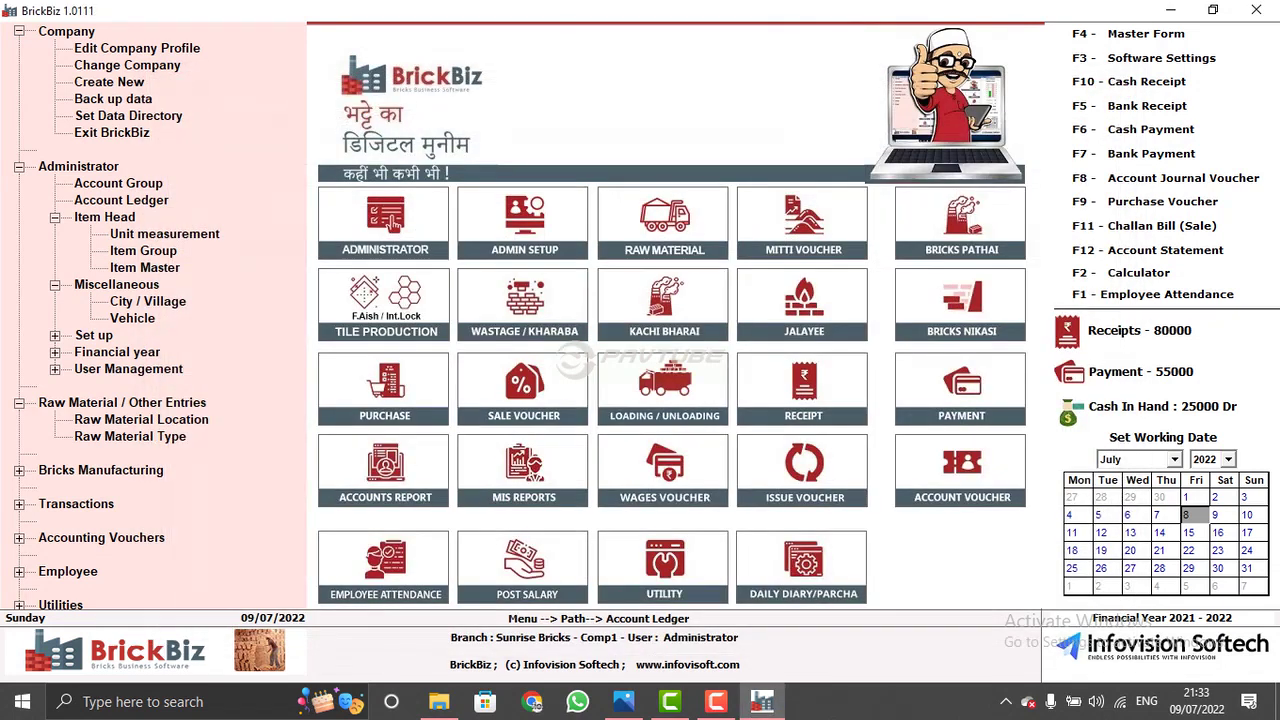
pyautogui.click(524, 463)
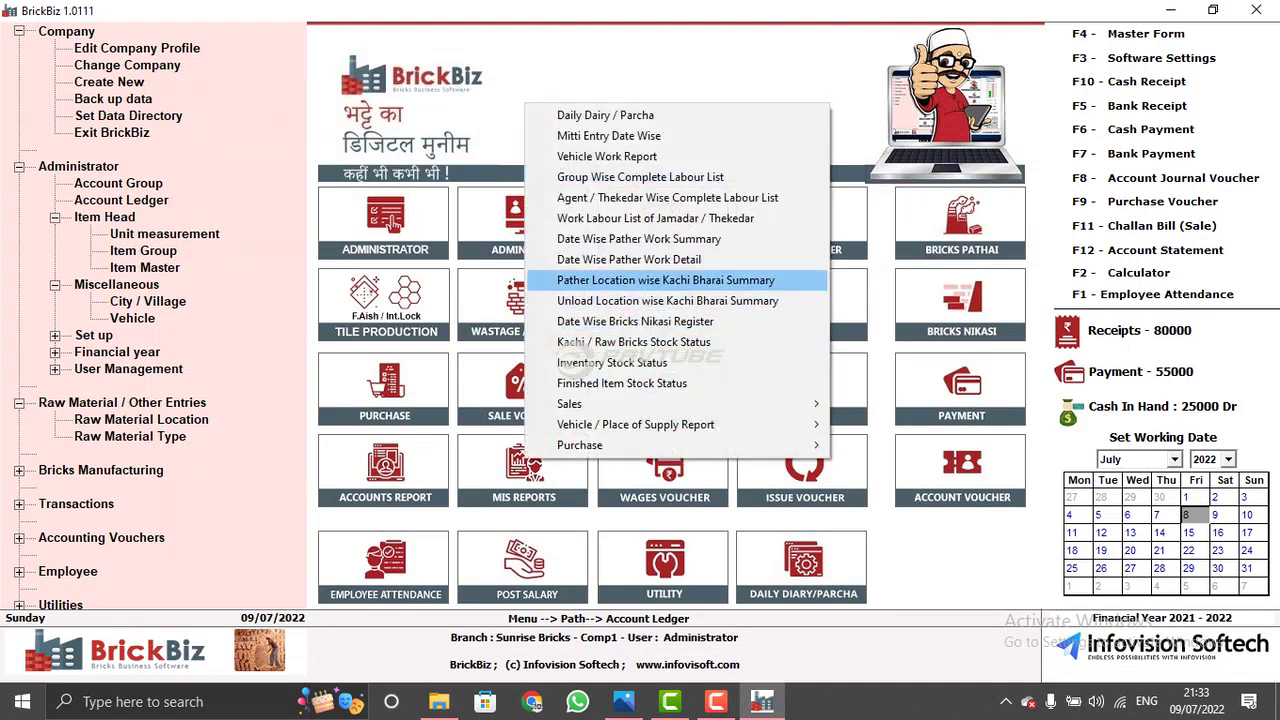
pyautogui.click(639, 239)
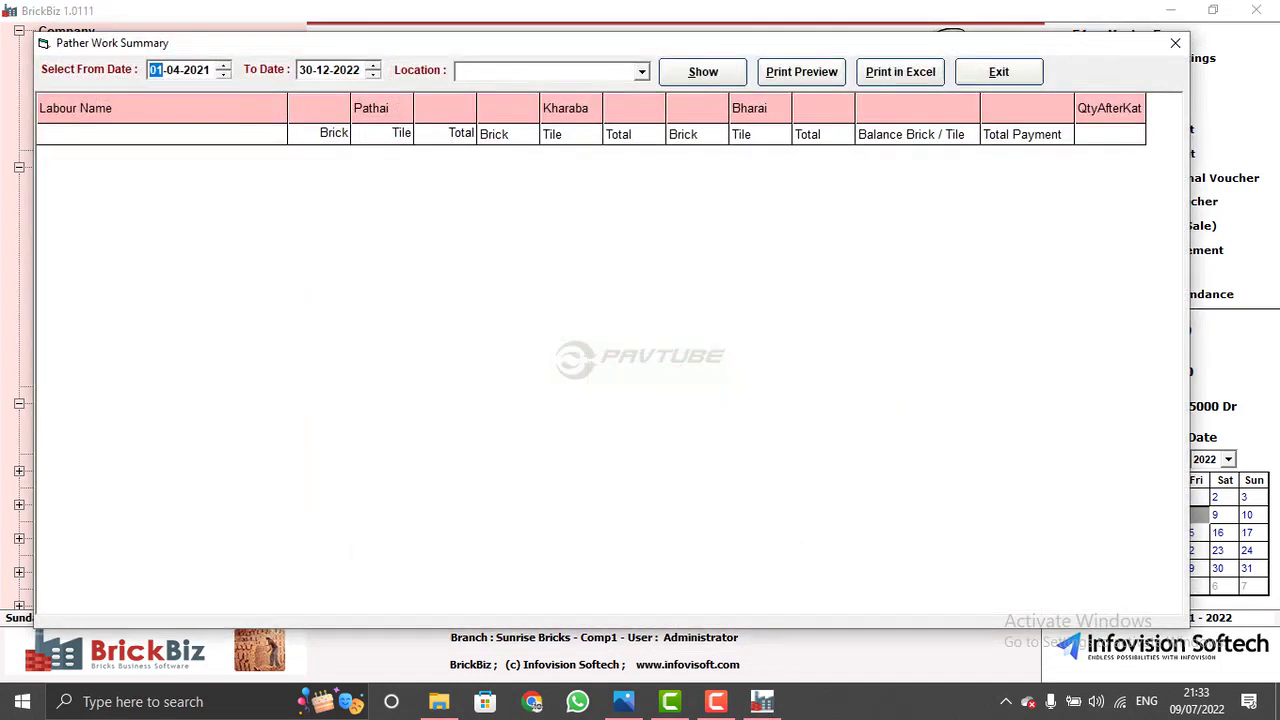
pyautogui.click(545, 71)
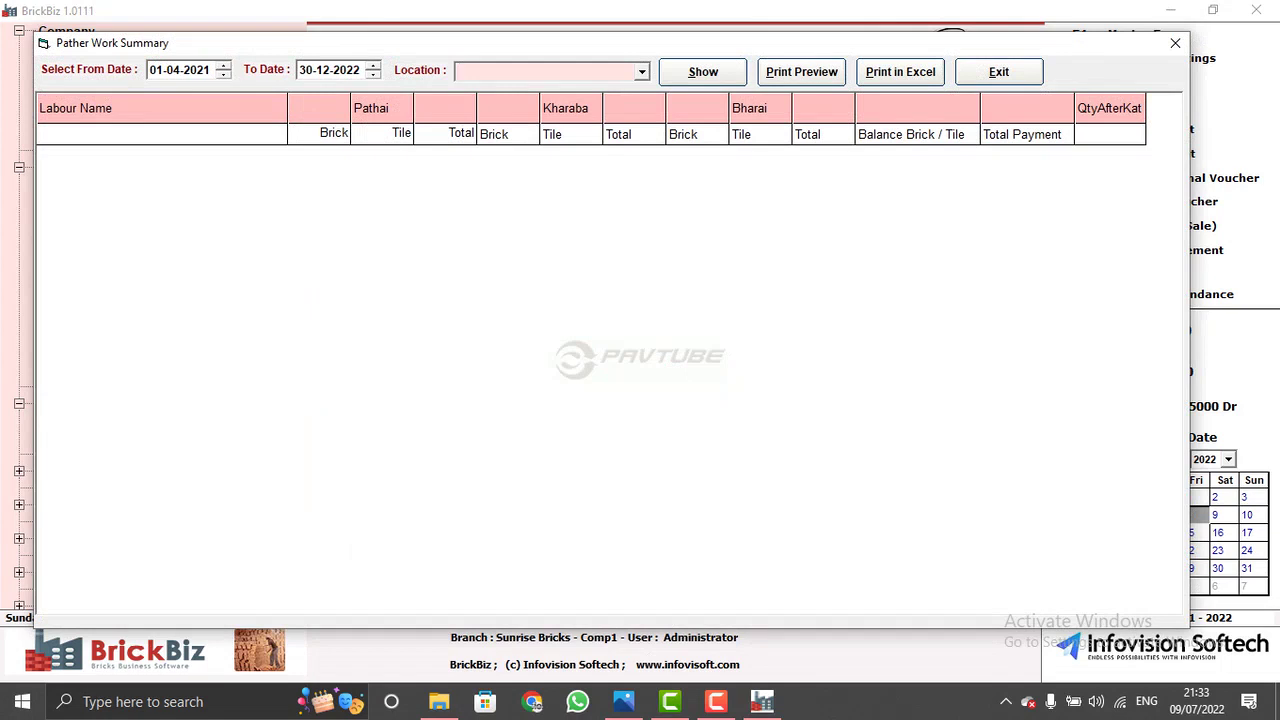
pyautogui.hotkey('alt', 'Down')
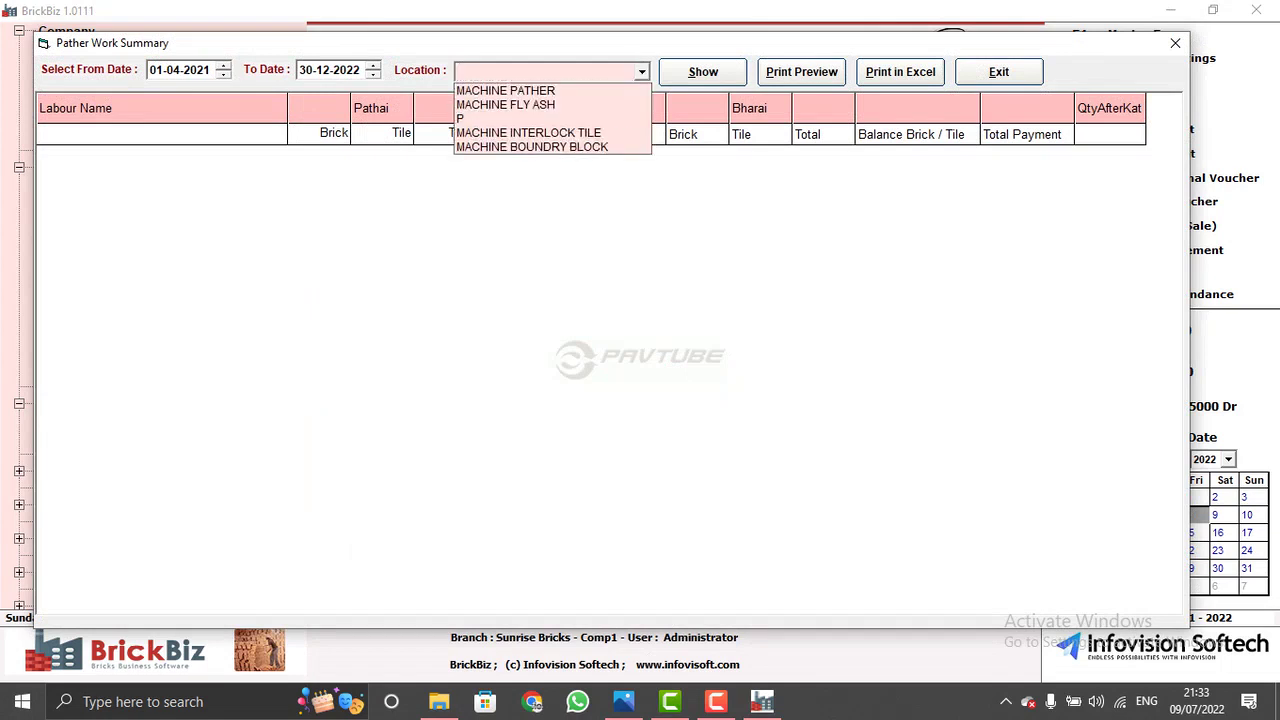
pyautogui.write('p')
pyautogui.press('Return')
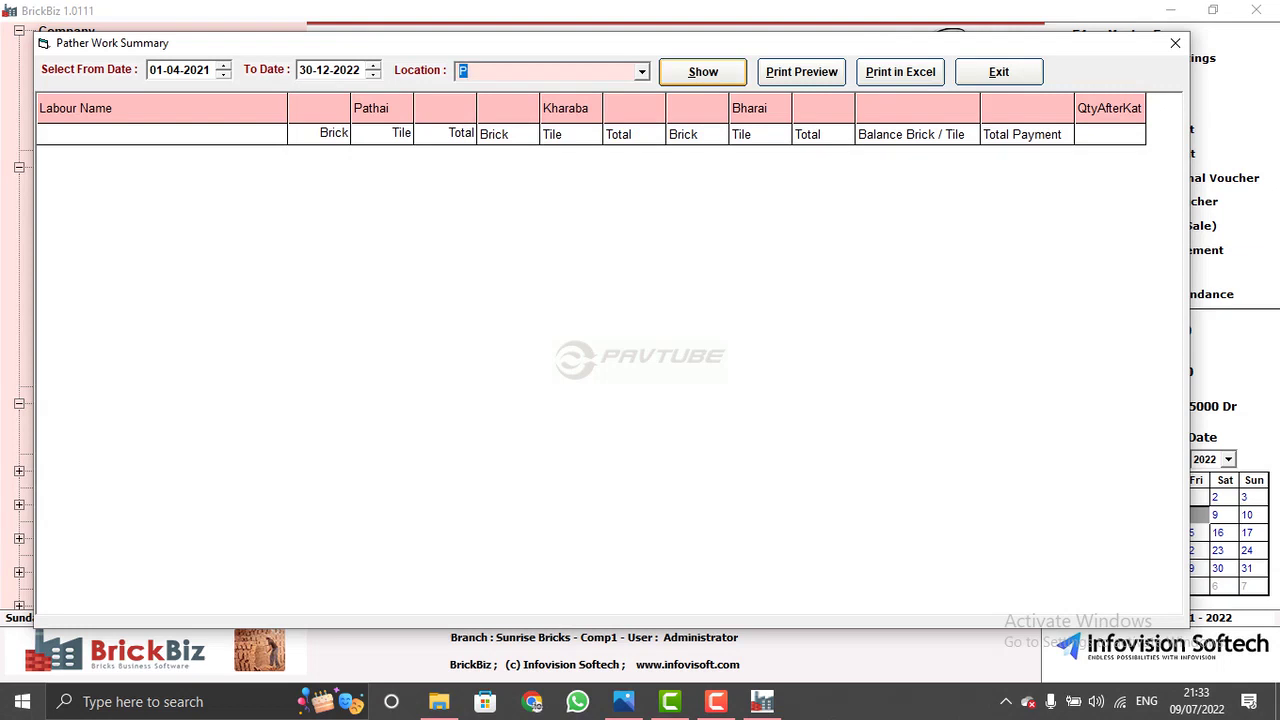
pyautogui.press('Return')
pyautogui.click(69, 199)
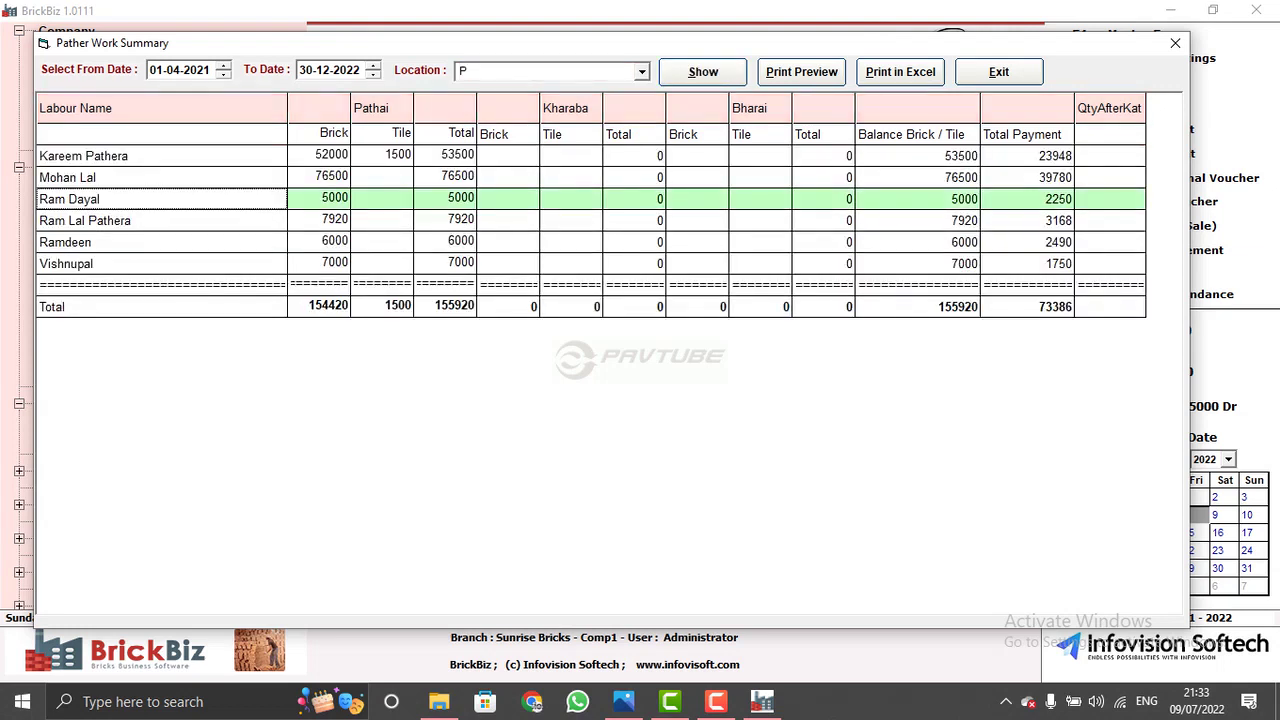
pyautogui.click(85, 220)
pyautogui.click(85, 134)
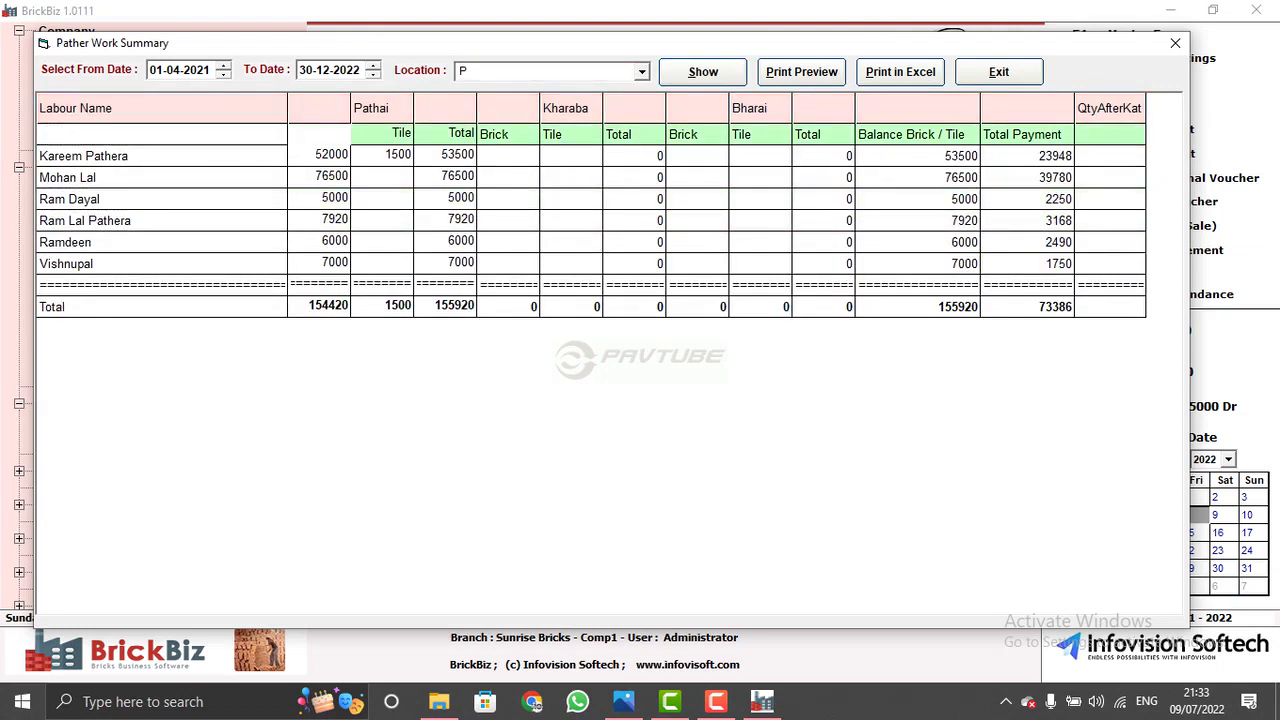
pyautogui.click(65, 242)
pyautogui.click(83, 156)
pyautogui.click(69, 199)
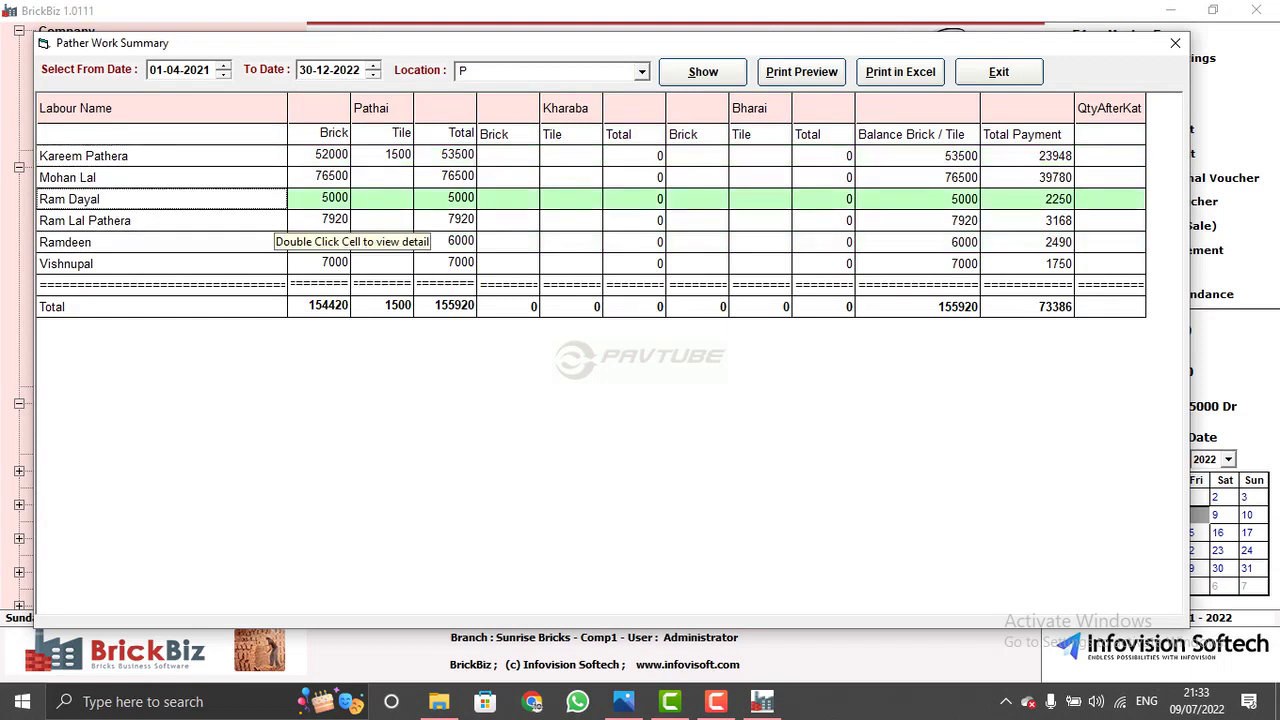
pyautogui.click(300, 156)
pyautogui.click(540, 199)
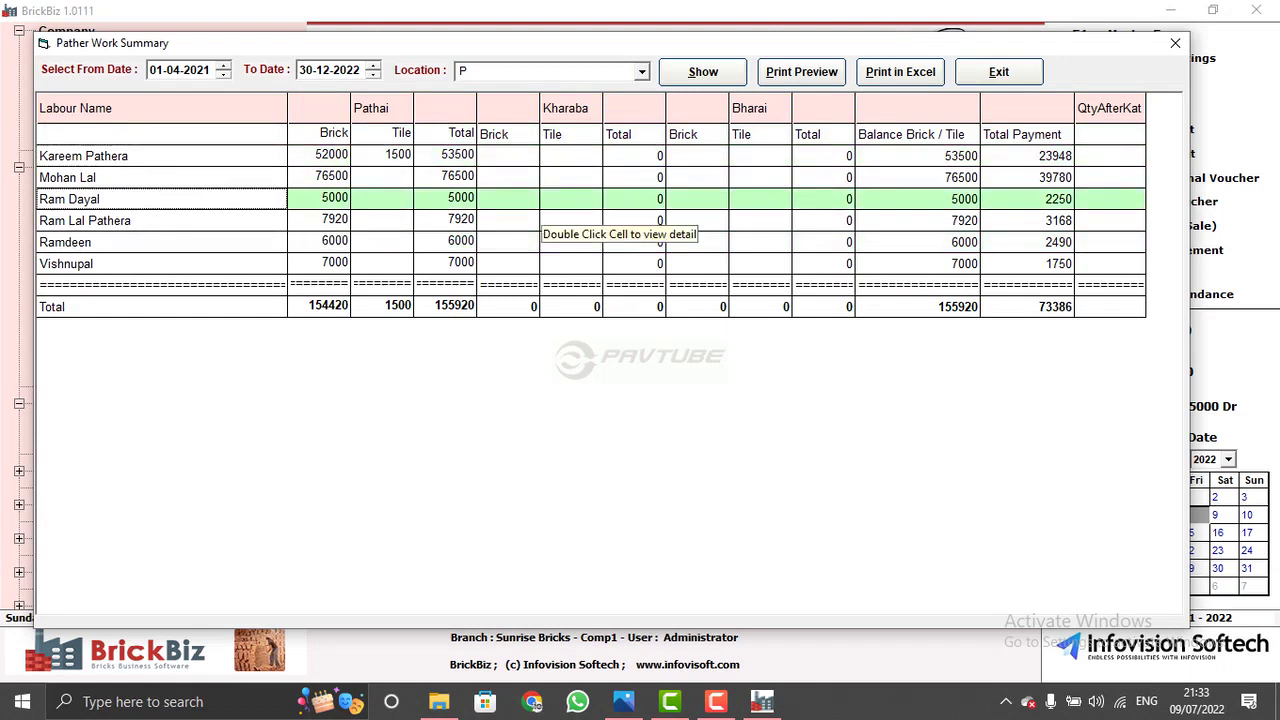
pyautogui.click(540, 156)
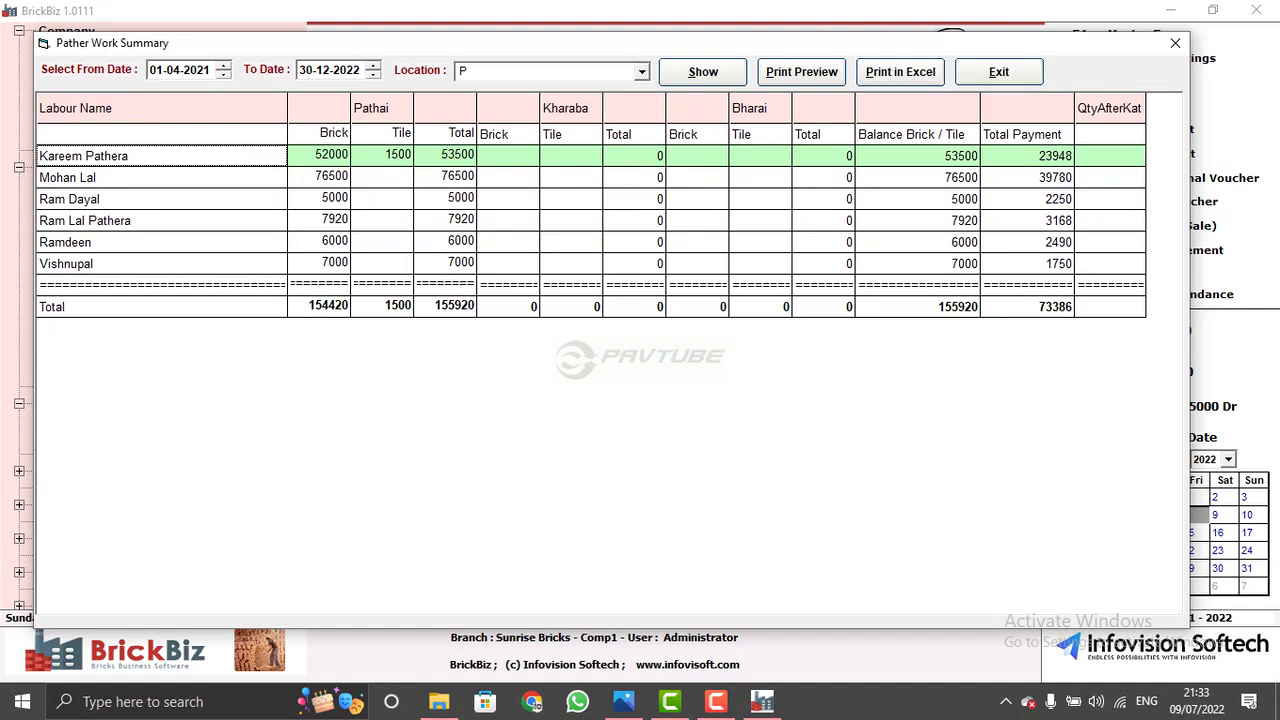
pyautogui.click(540, 177)
pyautogui.click(540, 156)
pyautogui.click(540, 177)
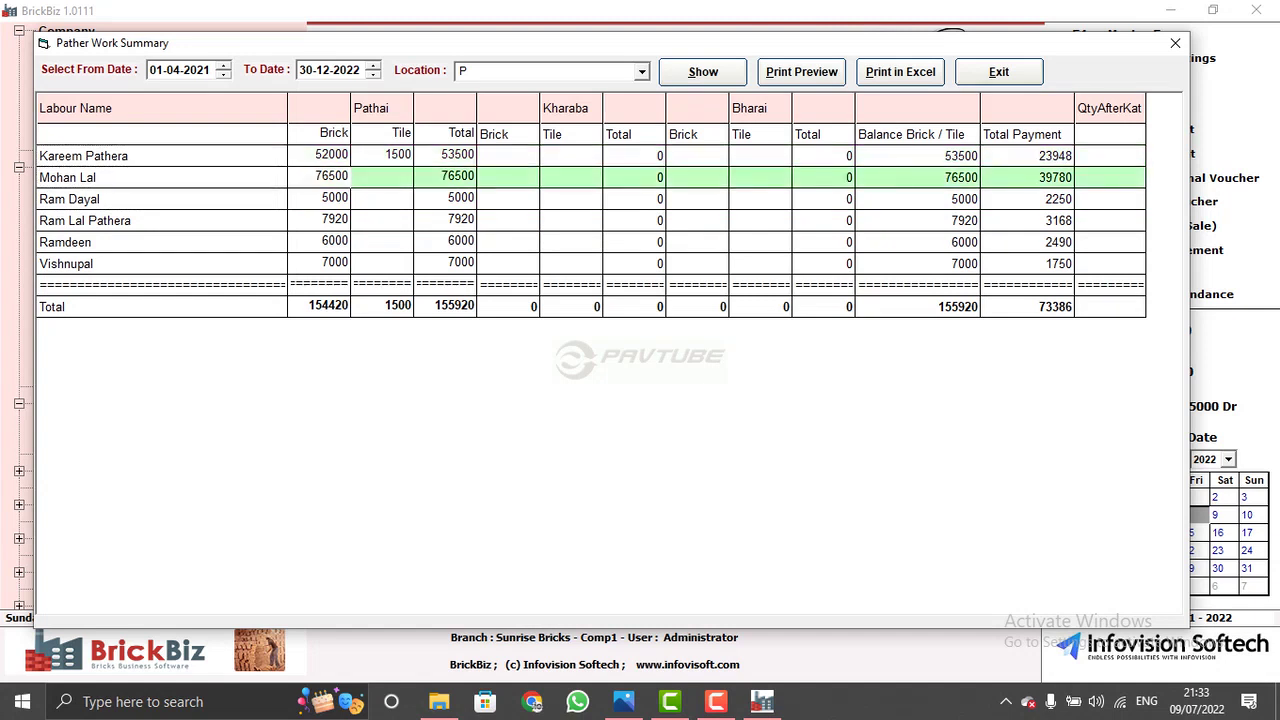
pyautogui.click(980, 220)
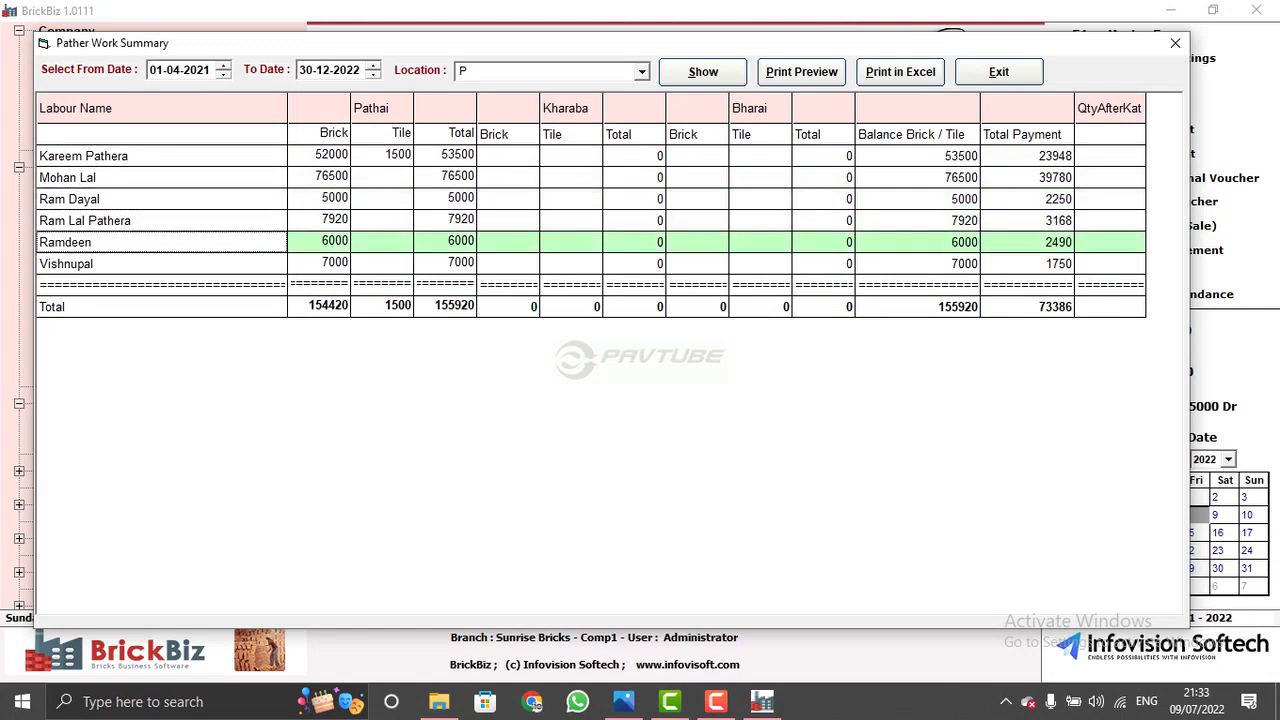
pyautogui.click(160, 156)
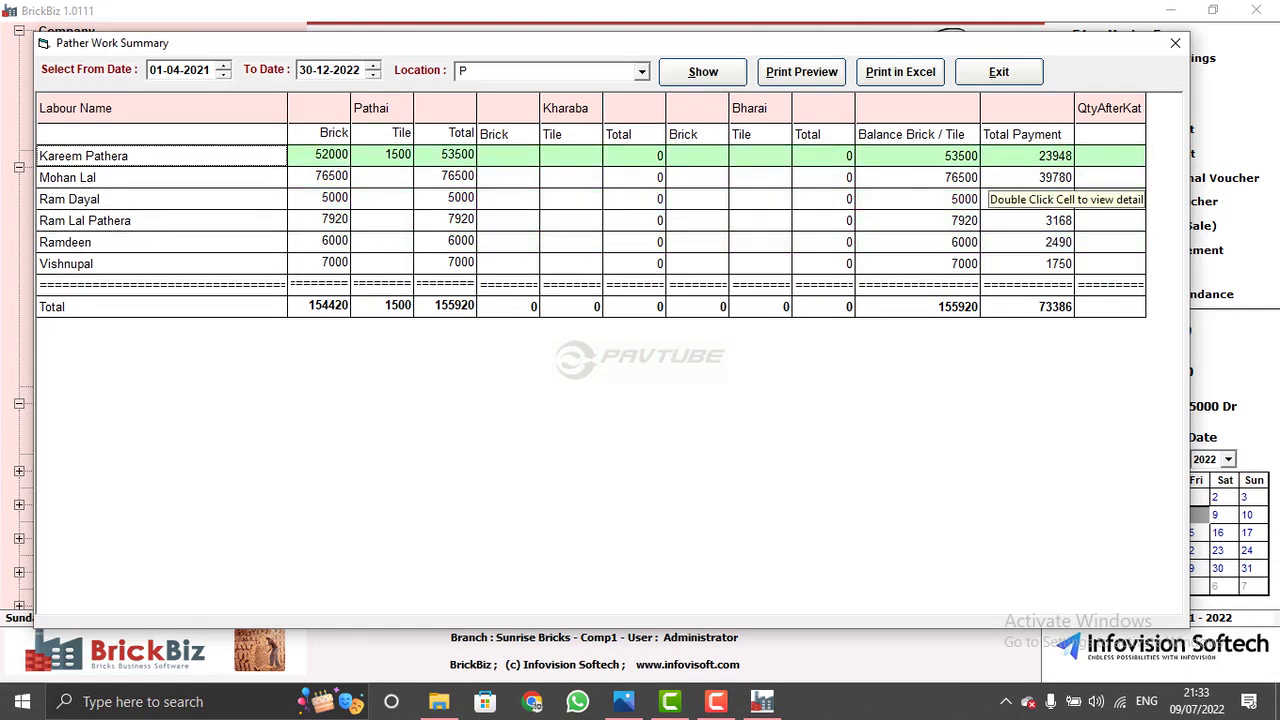
pyautogui.press('Down')
pyautogui.press('Down')
pyautogui.press('Down')
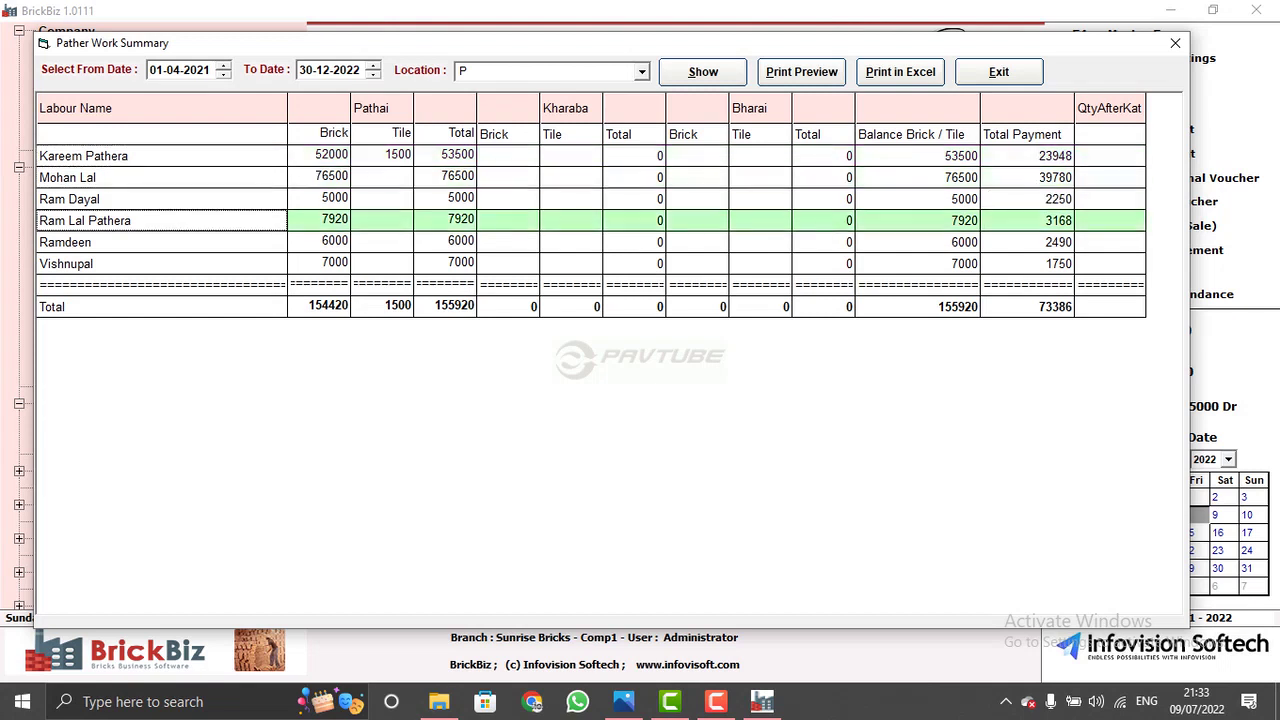
pyautogui.press('Escape')
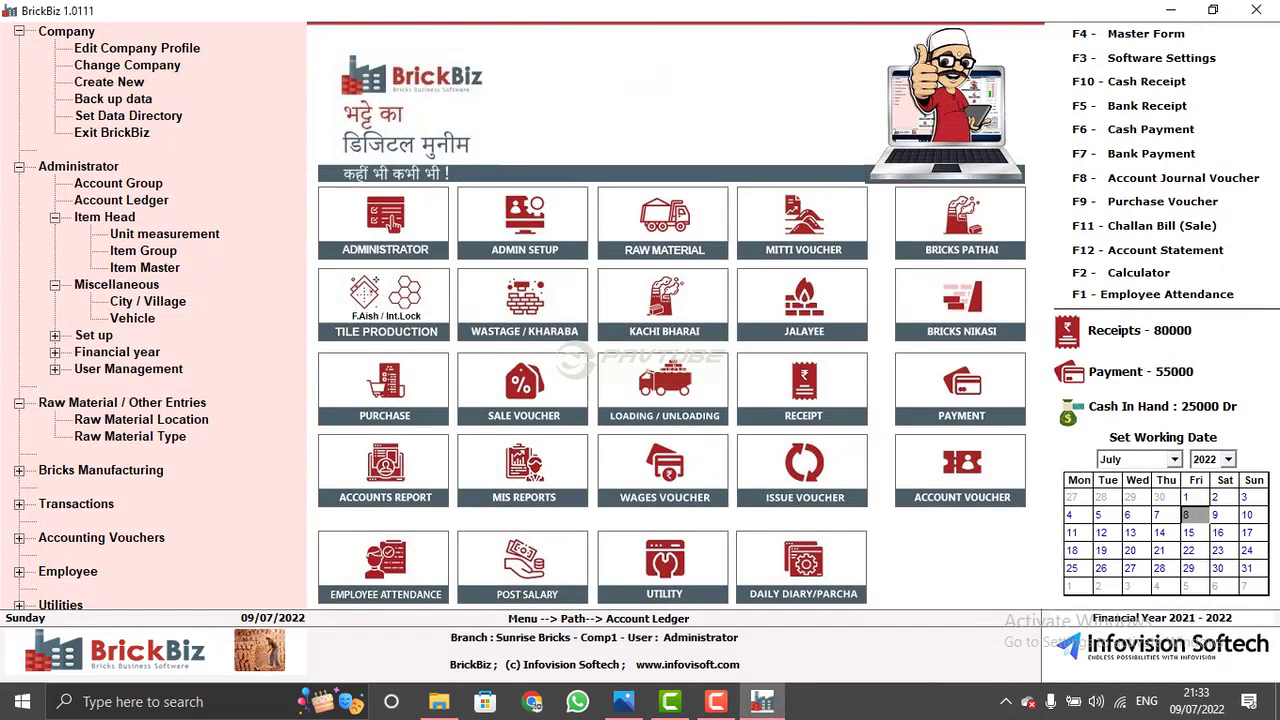
pyautogui.press('Up')
pyautogui.press('Up')
pyautogui.press('Up')
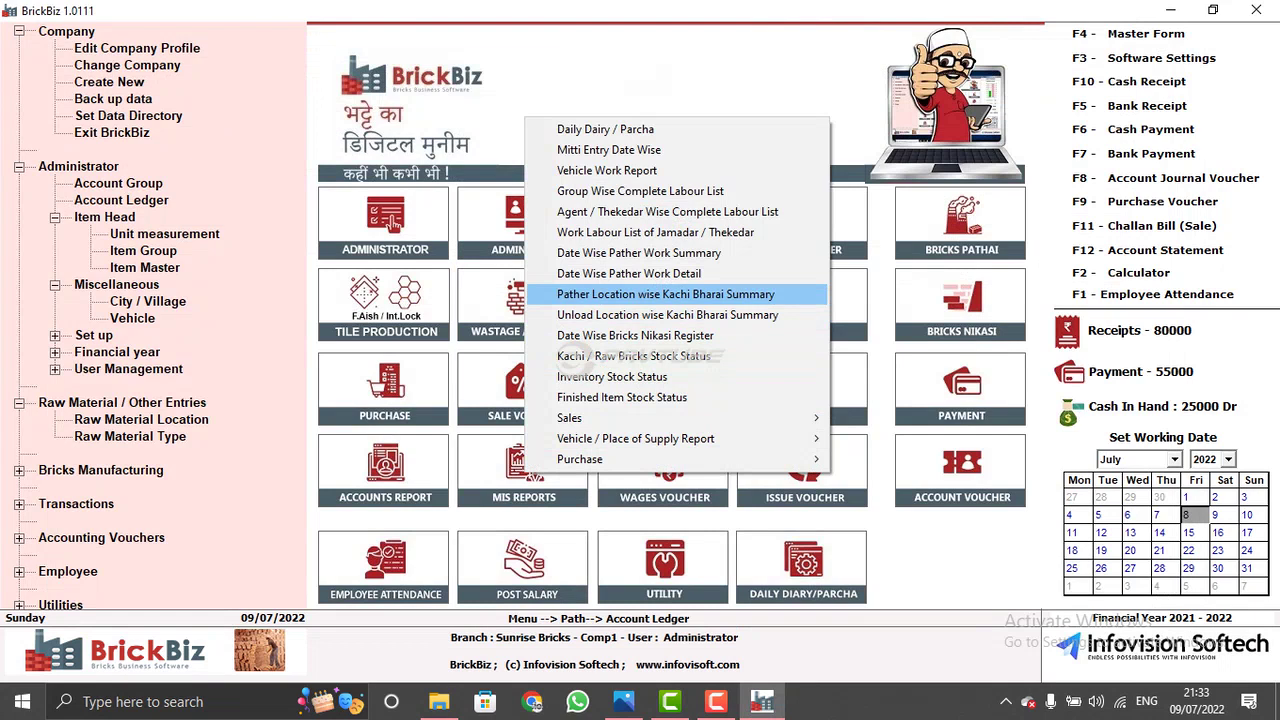
pyautogui.press('Down')
pyautogui.press('Down')
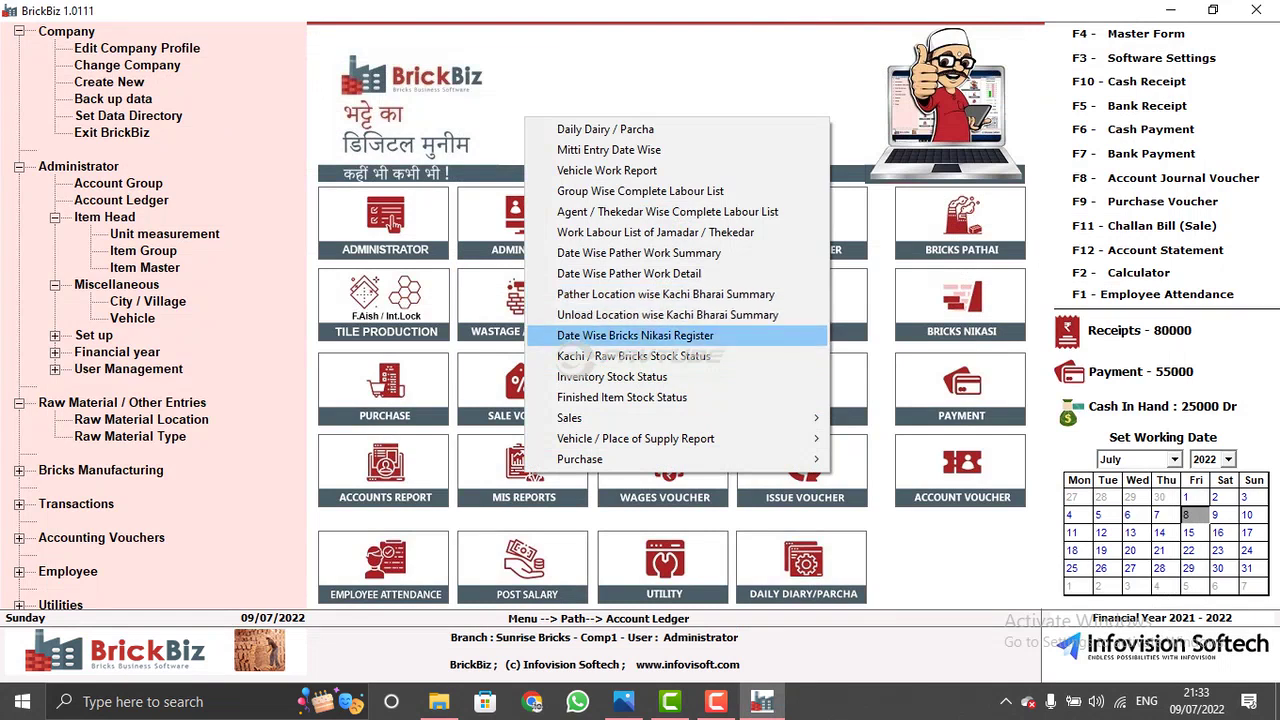
pyautogui.press('Return')
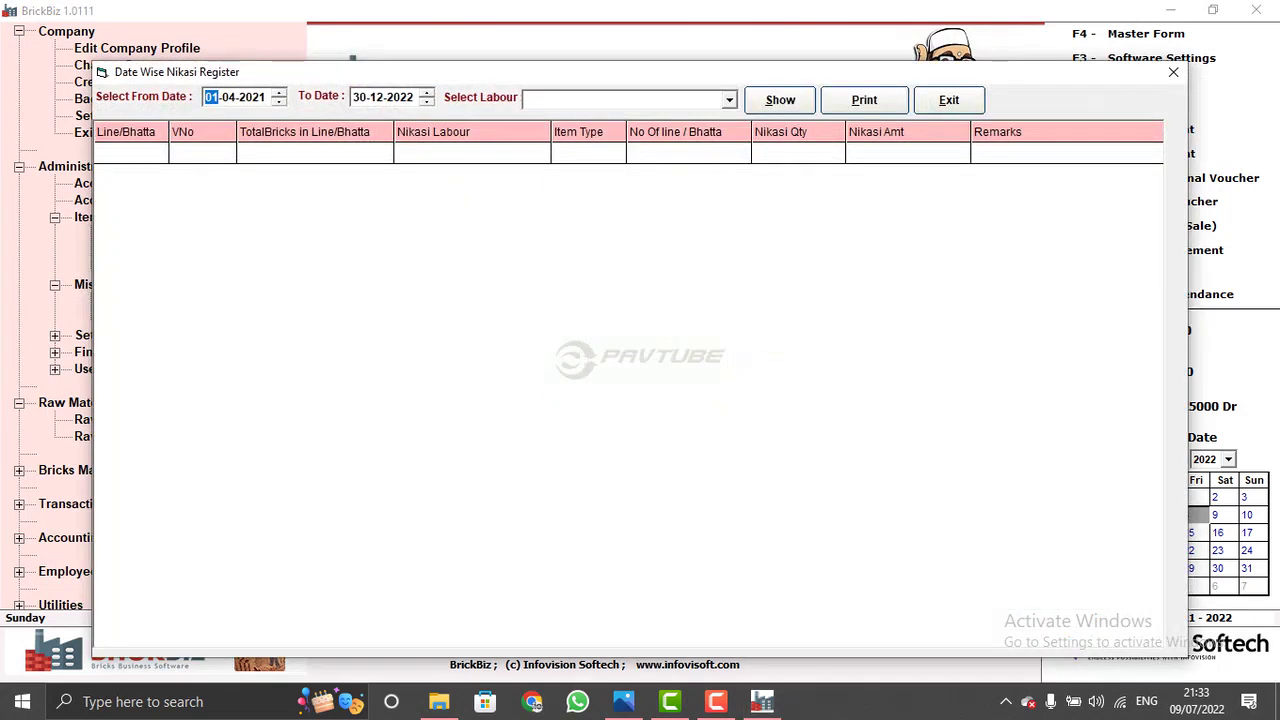
pyautogui.click(729, 99)
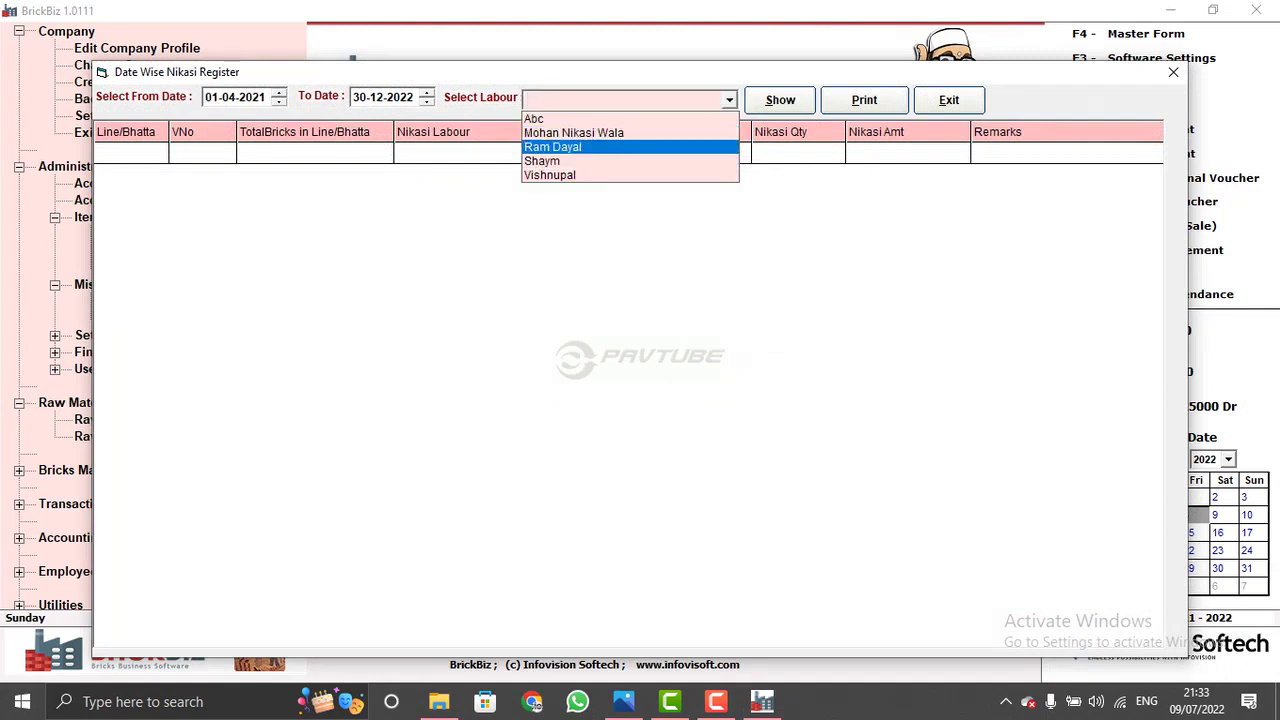
pyautogui.click(573, 132)
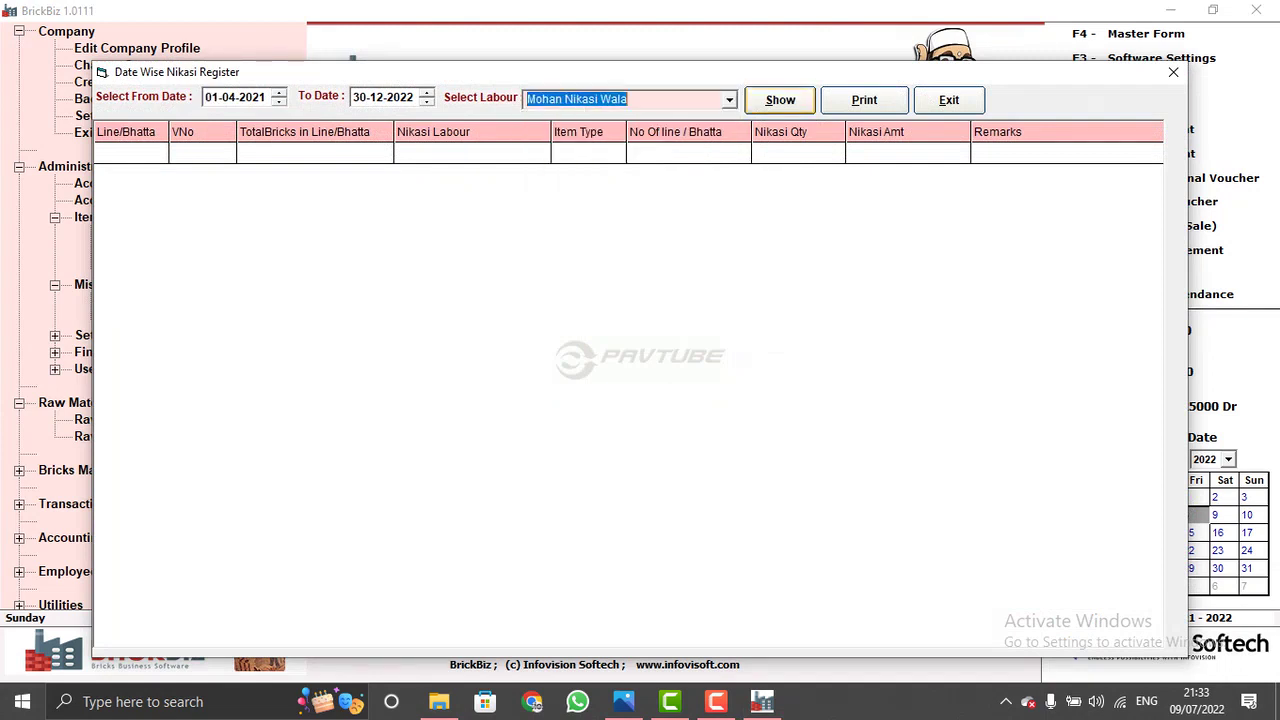
pyautogui.click(780, 100)
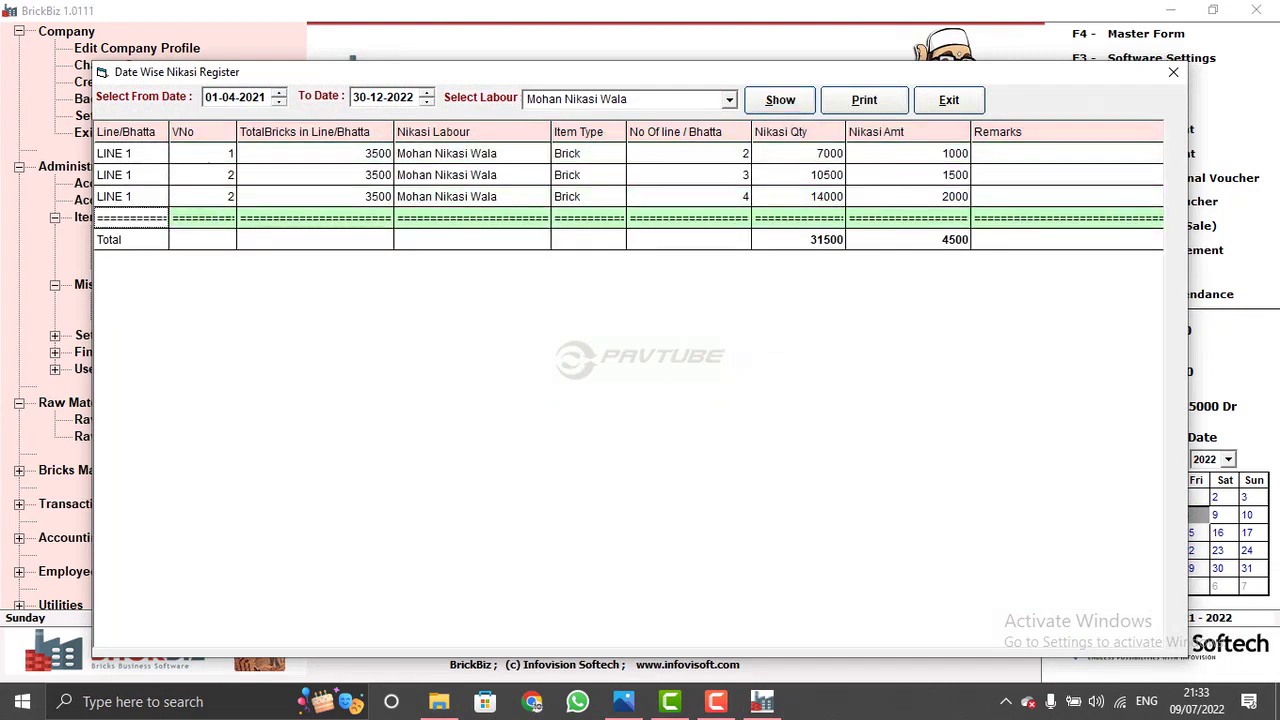
pyautogui.press('Return')
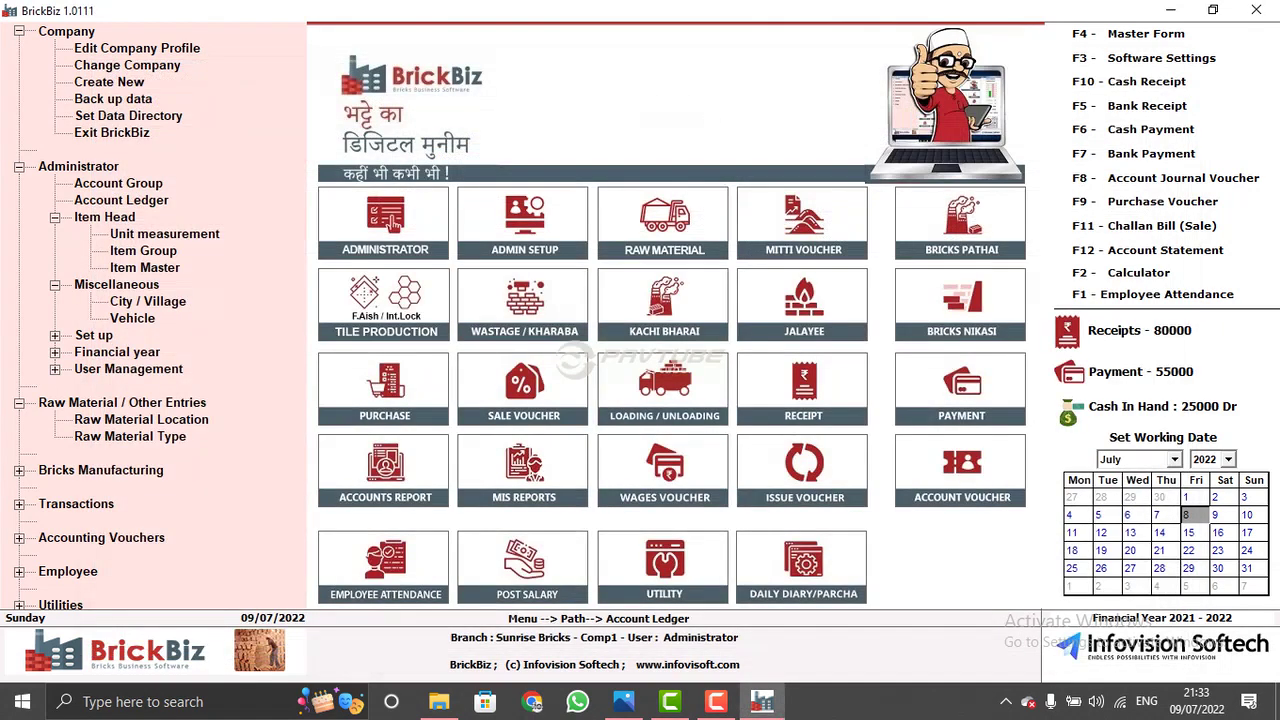
# - Generate the Inventory Stock Status summary for all raw materials, 01-04-2021 to 30-12-2022
pyautogui.press('Up')
pyautogui.press('Up')
pyautogui.press('Up')
pyautogui.press('Up')
pyautogui.press('Up')
pyautogui.press('Up')
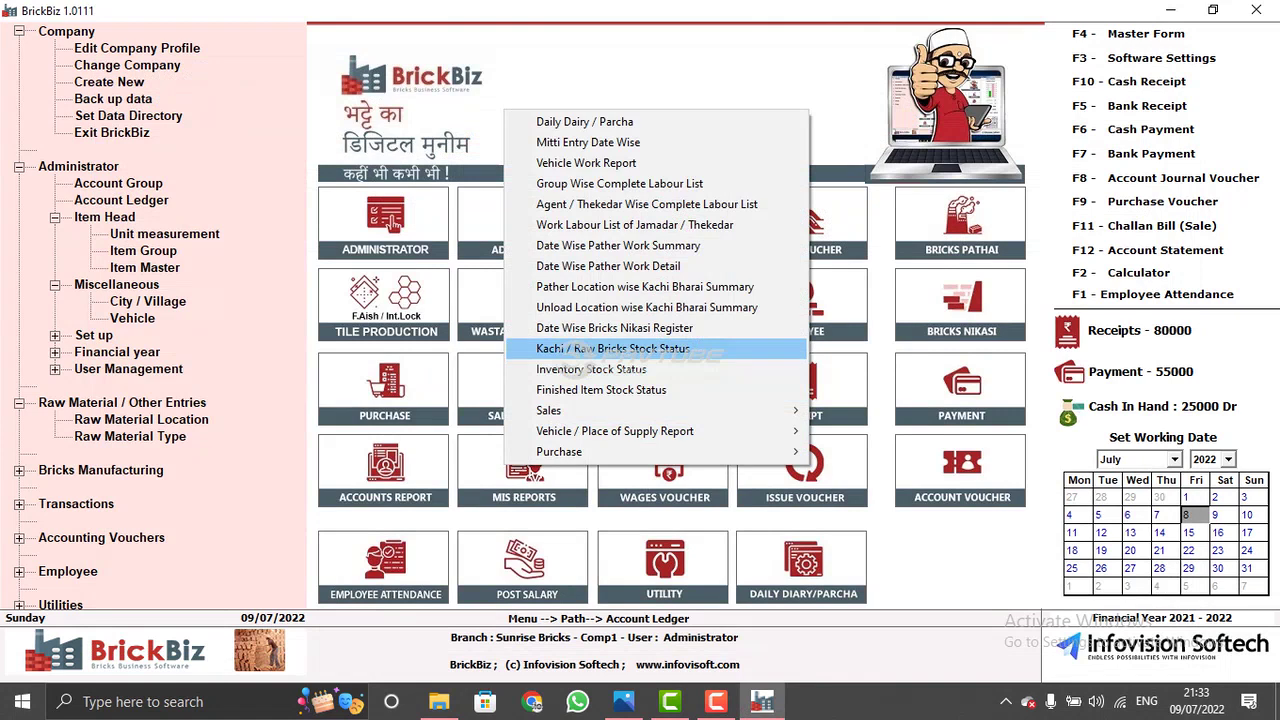
pyautogui.press('Down')
pyautogui.press('Up')
pyautogui.press('Down')
pyautogui.press('Down')
pyautogui.press('Up')
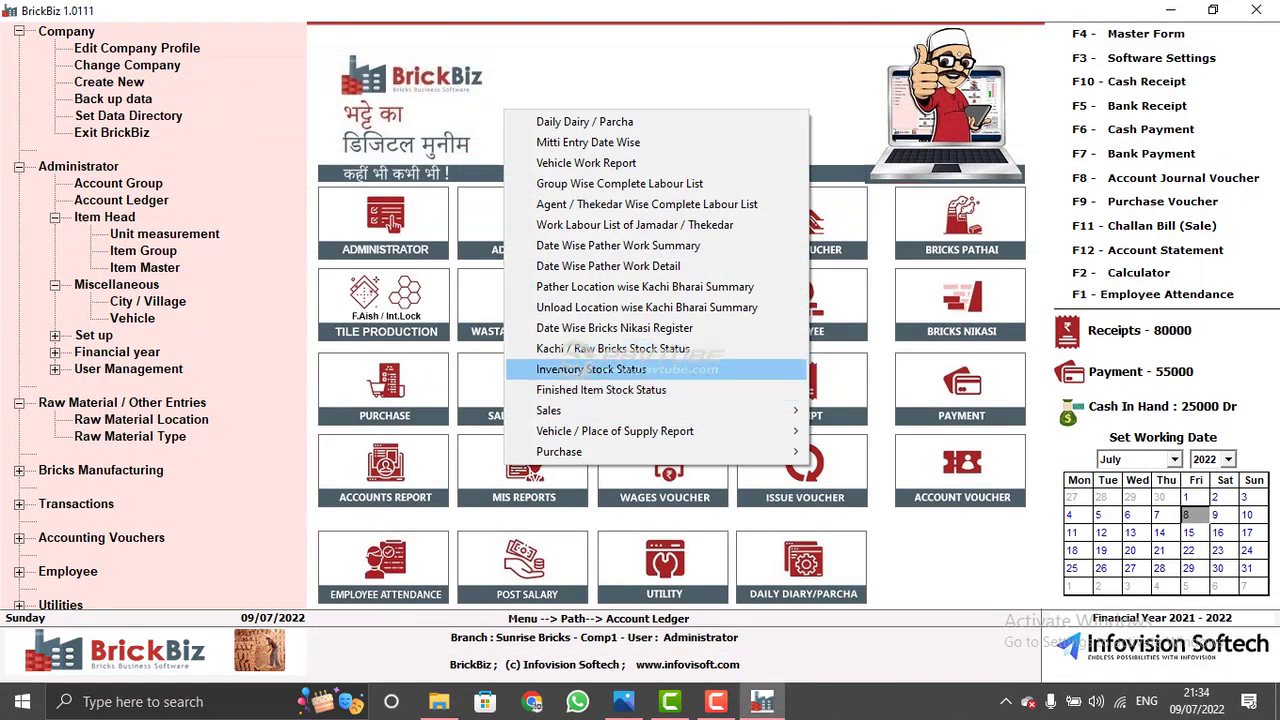
pyautogui.press('Return')
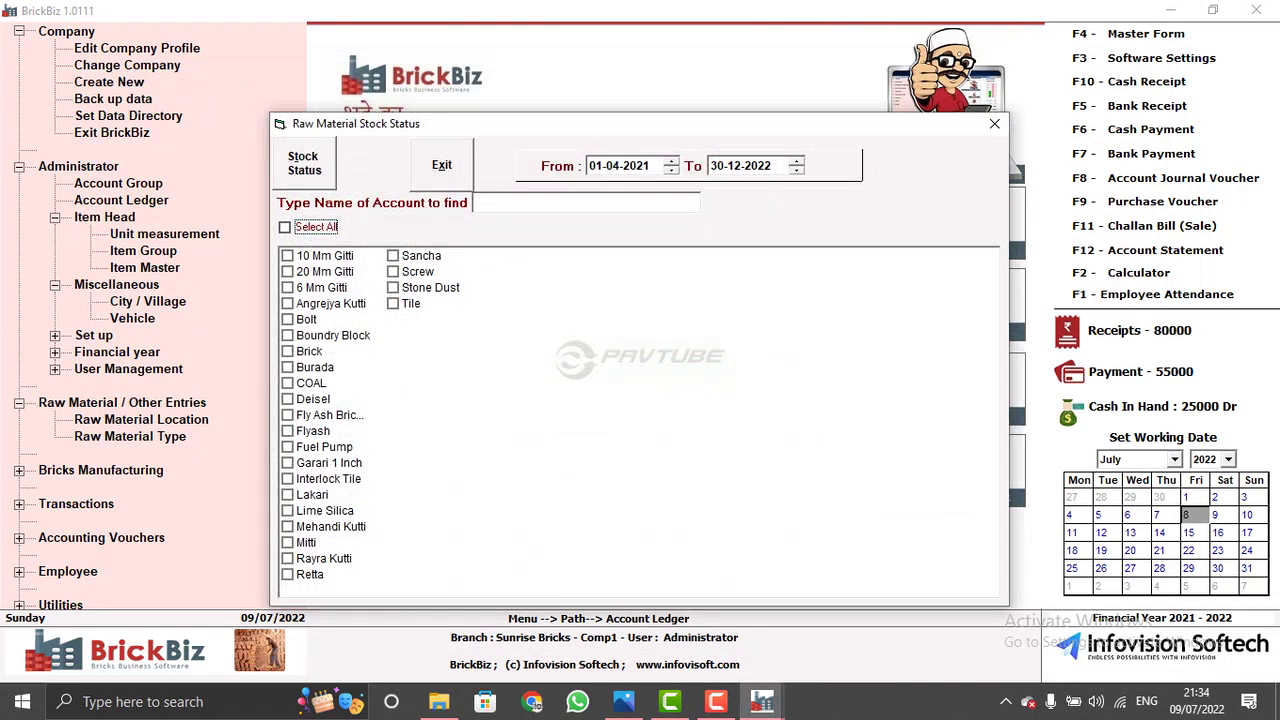
pyautogui.press('Return')
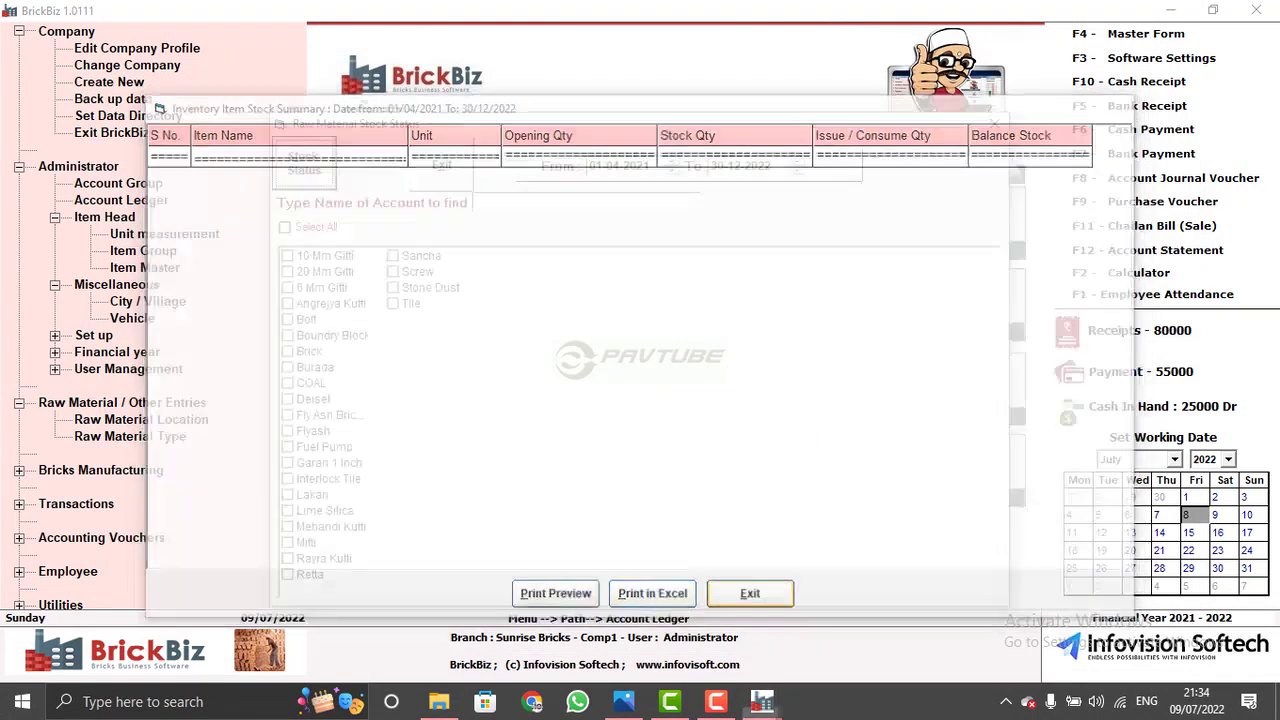
pyautogui.click(285, 227)
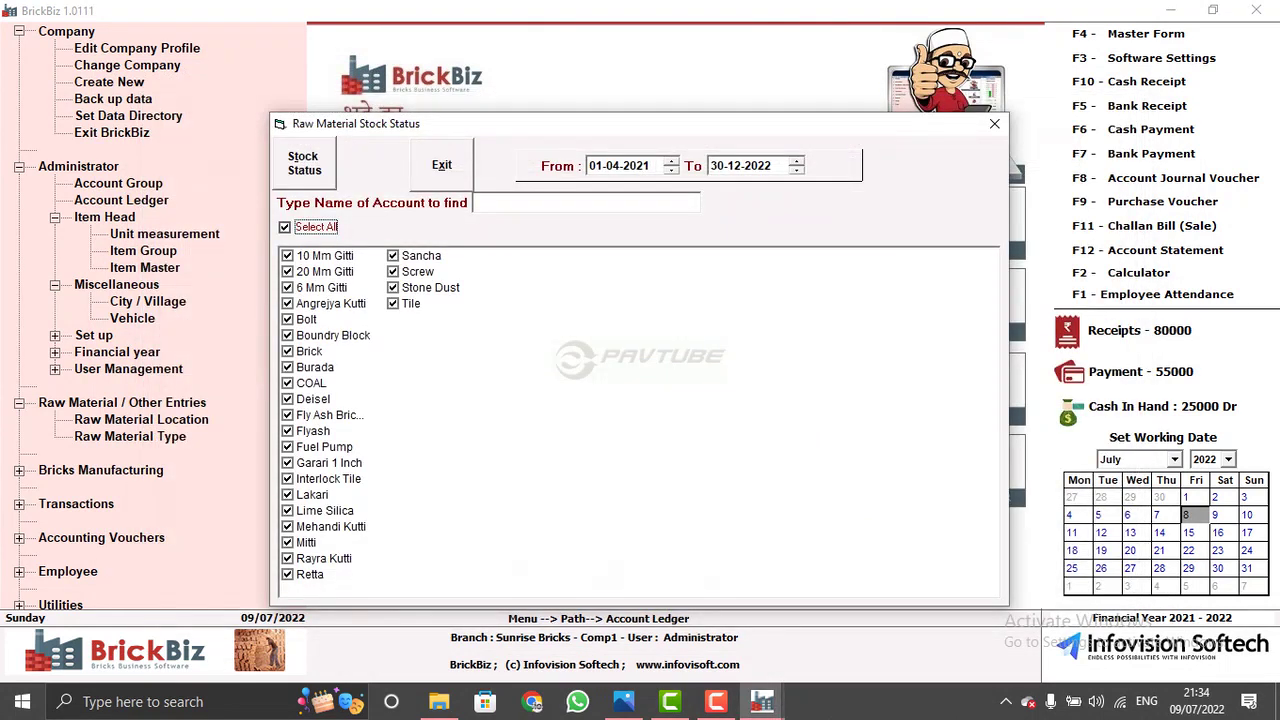
pyautogui.press('Return')
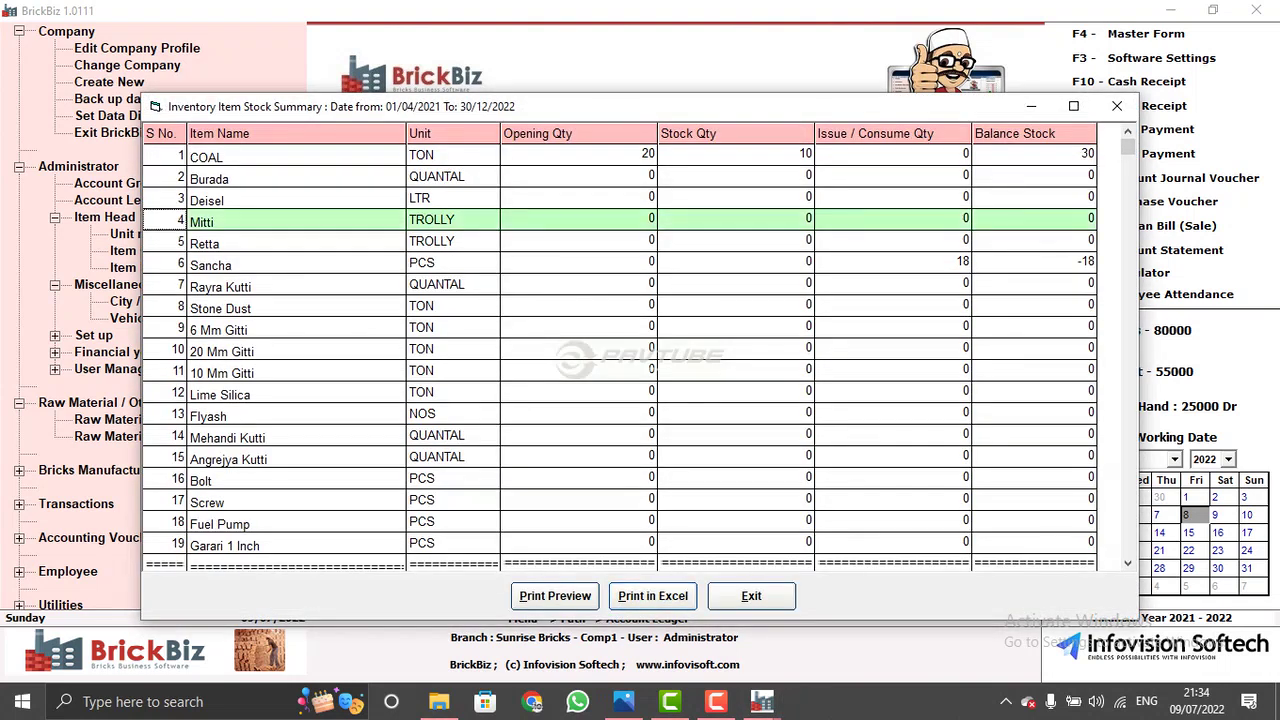
# - Review the material balances, COAL 30 TON and Sancha -18 PCS, then exit the summary
pyautogui.click(300, 414)
pyautogui.click(300, 155)
pyautogui.click(300, 243)
pyautogui.click(300, 308)
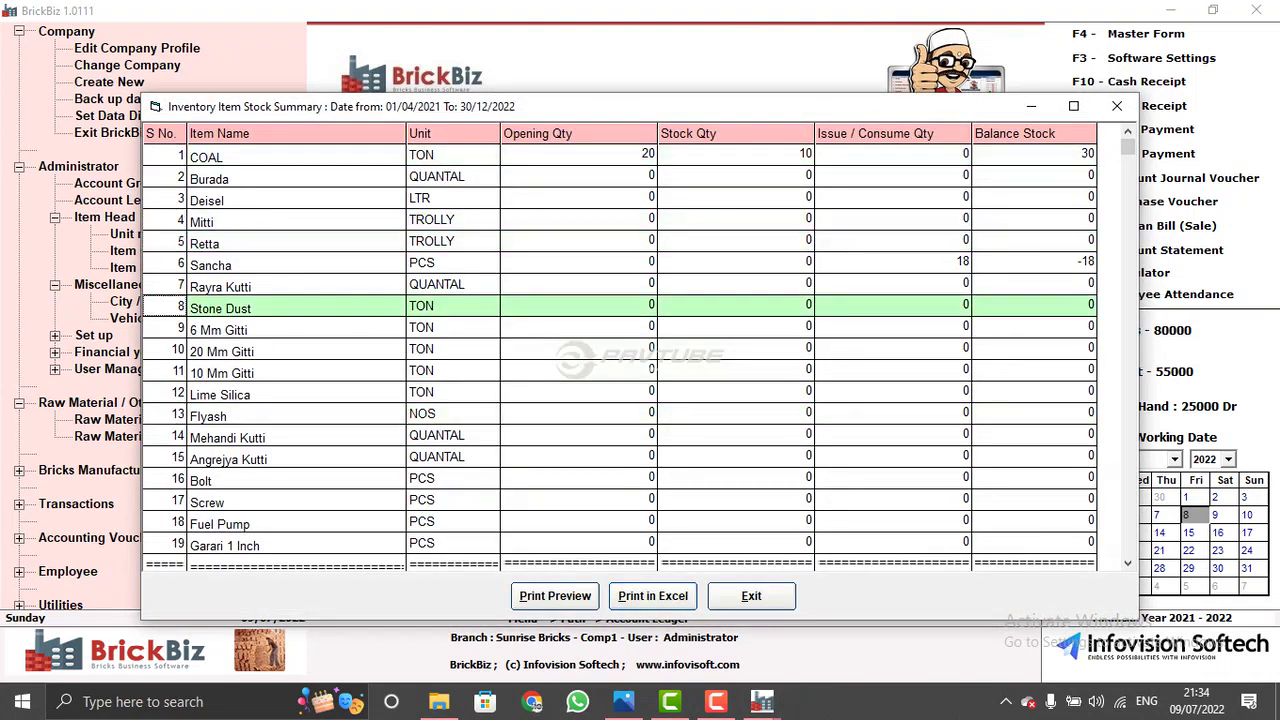
pyautogui.click(300, 458)
pyautogui.click(300, 522)
pyautogui.click(751, 595)
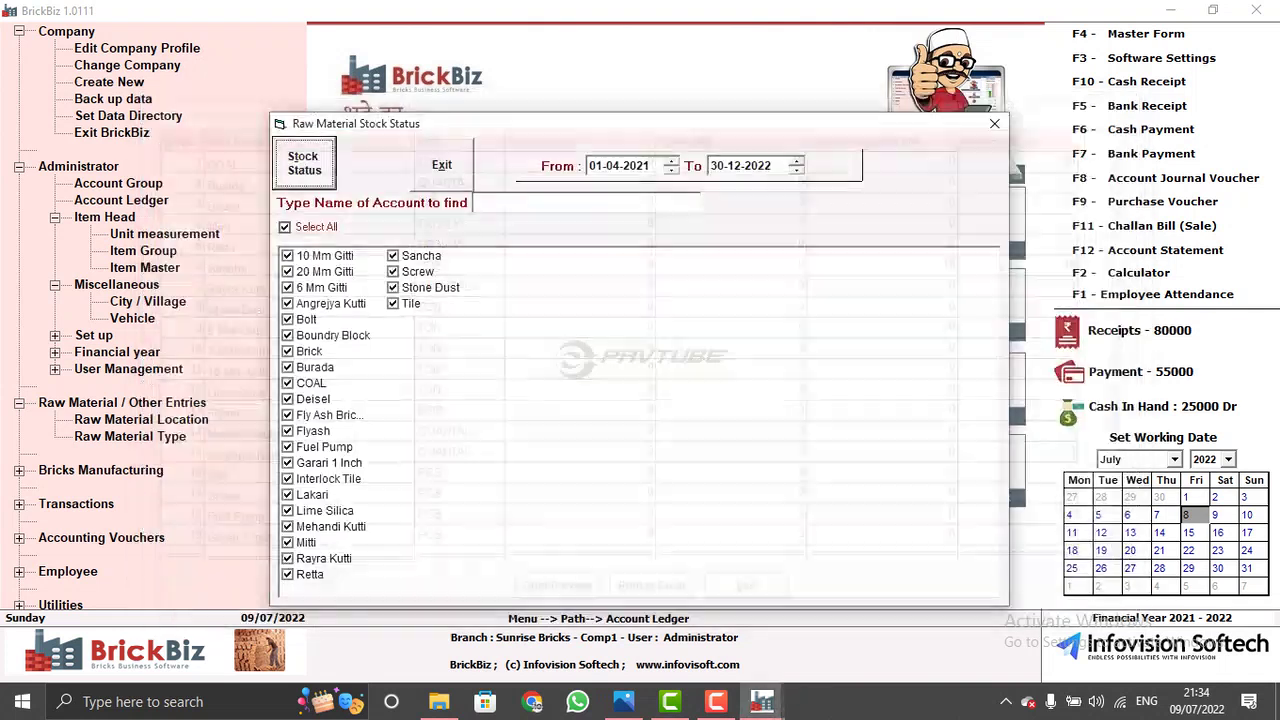
# - Generate the Finished Item Stock Summary from MIS Reports, starting from 1st Class
pyautogui.click(441, 164)
pyautogui.click(508, 472)
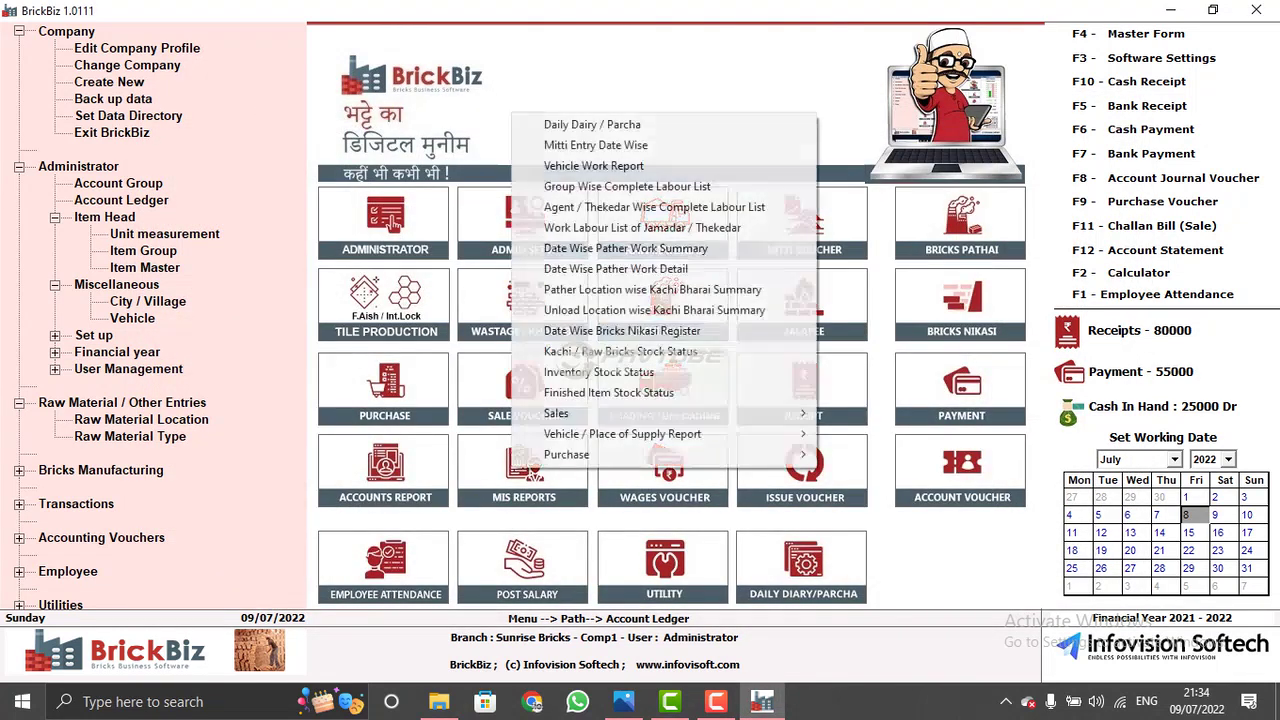
pyautogui.click(608, 392)
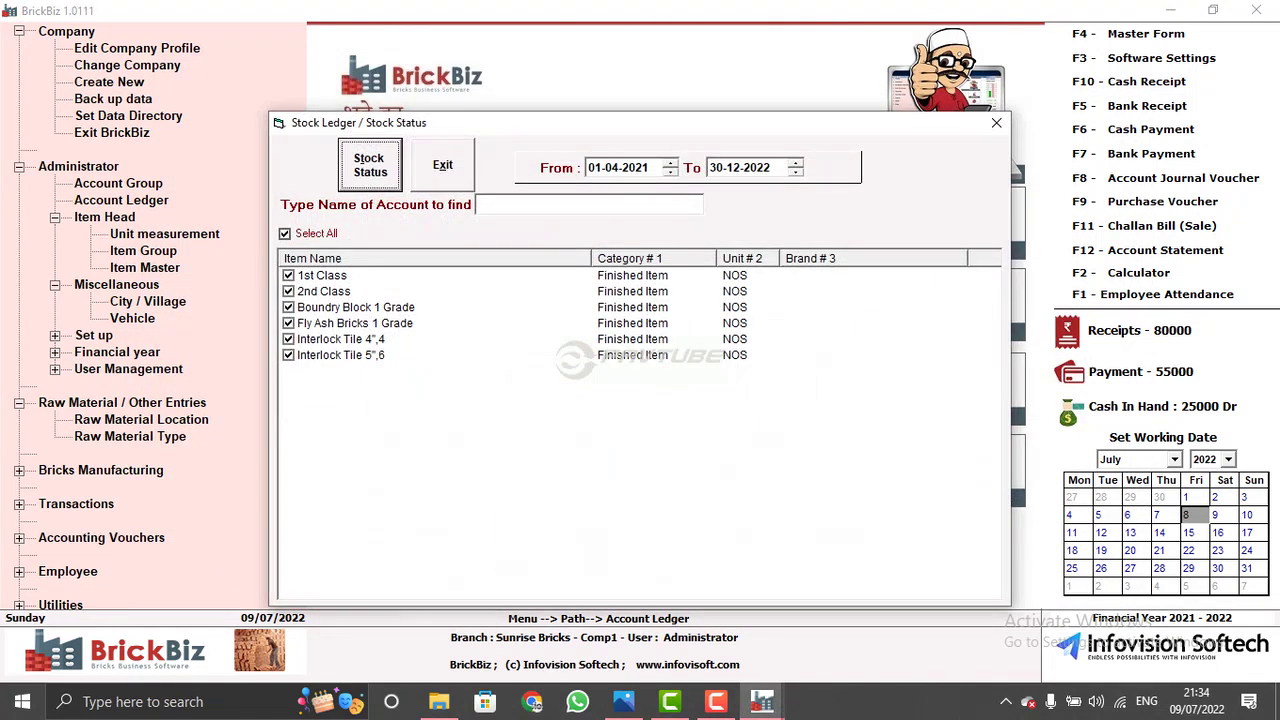
pyautogui.click(322, 275)
pyautogui.click(369, 164)
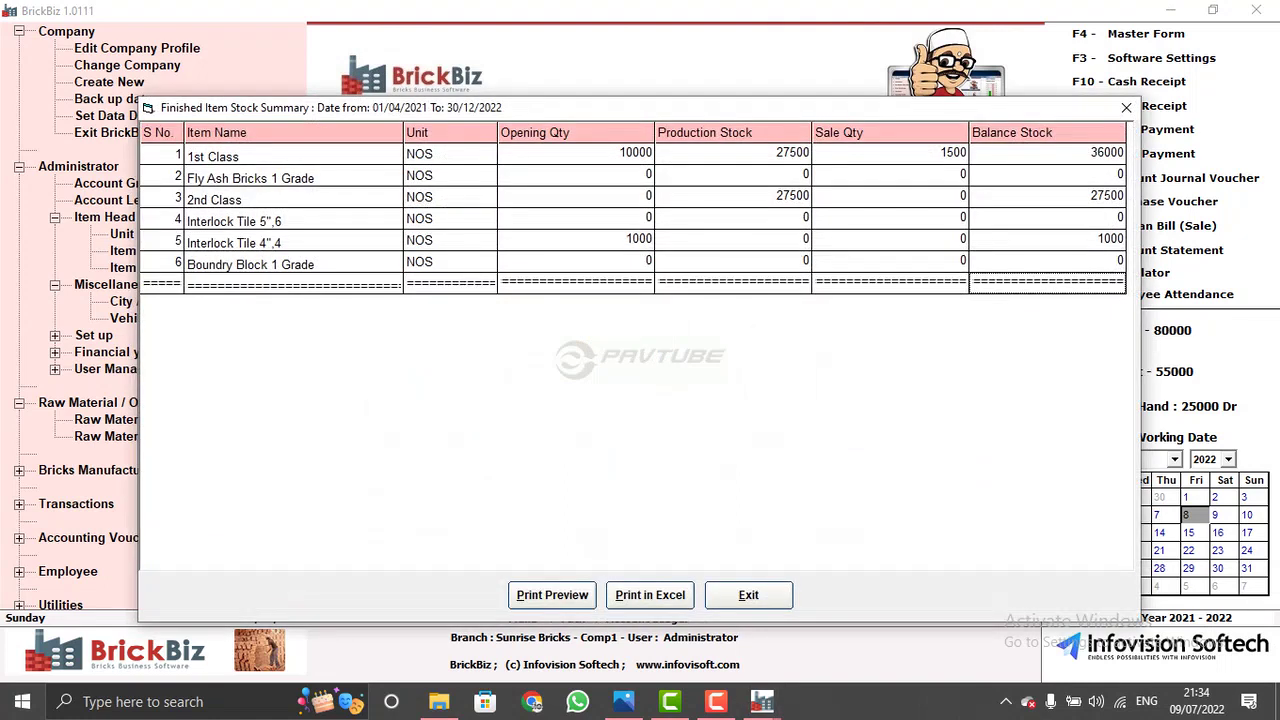
# - Review balances of 1st Class 36000, 2nd Class 27500 and Interlock Tile 4",4 1000, then exit
pyautogui.click(250, 220)
pyautogui.click(250, 177)
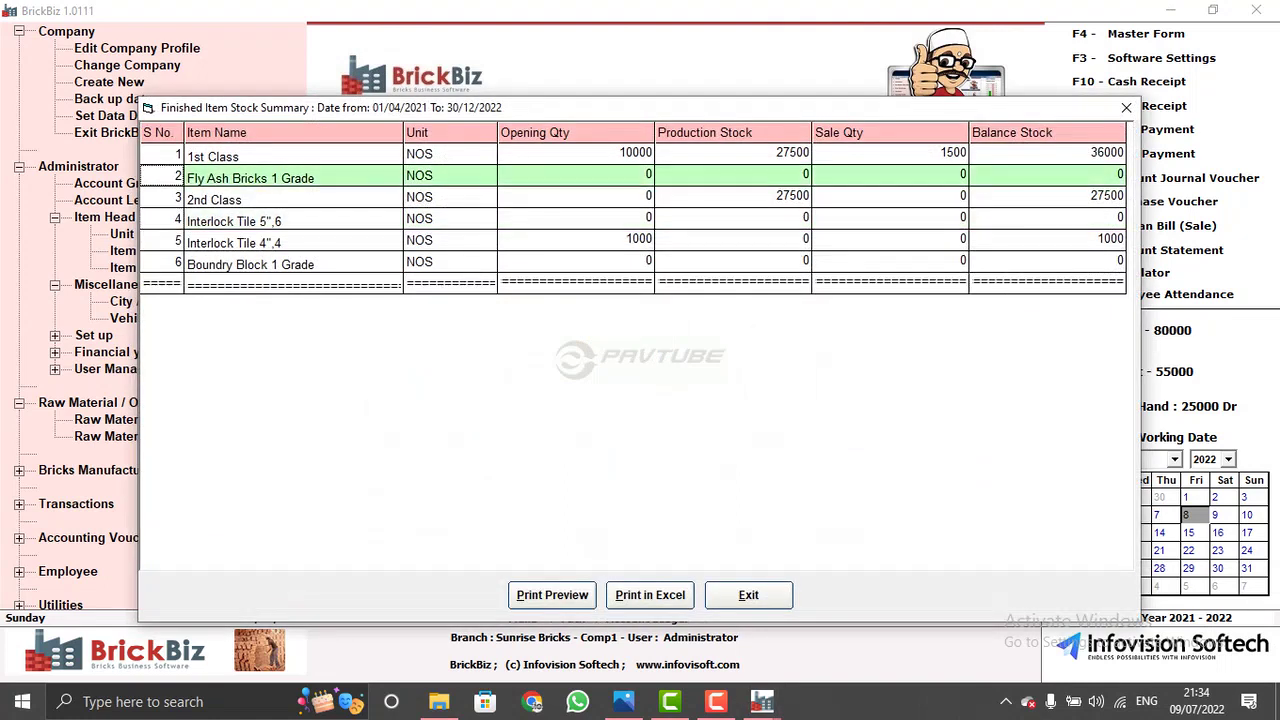
pyautogui.click(250, 199)
pyautogui.click(250, 220)
pyautogui.click(250, 156)
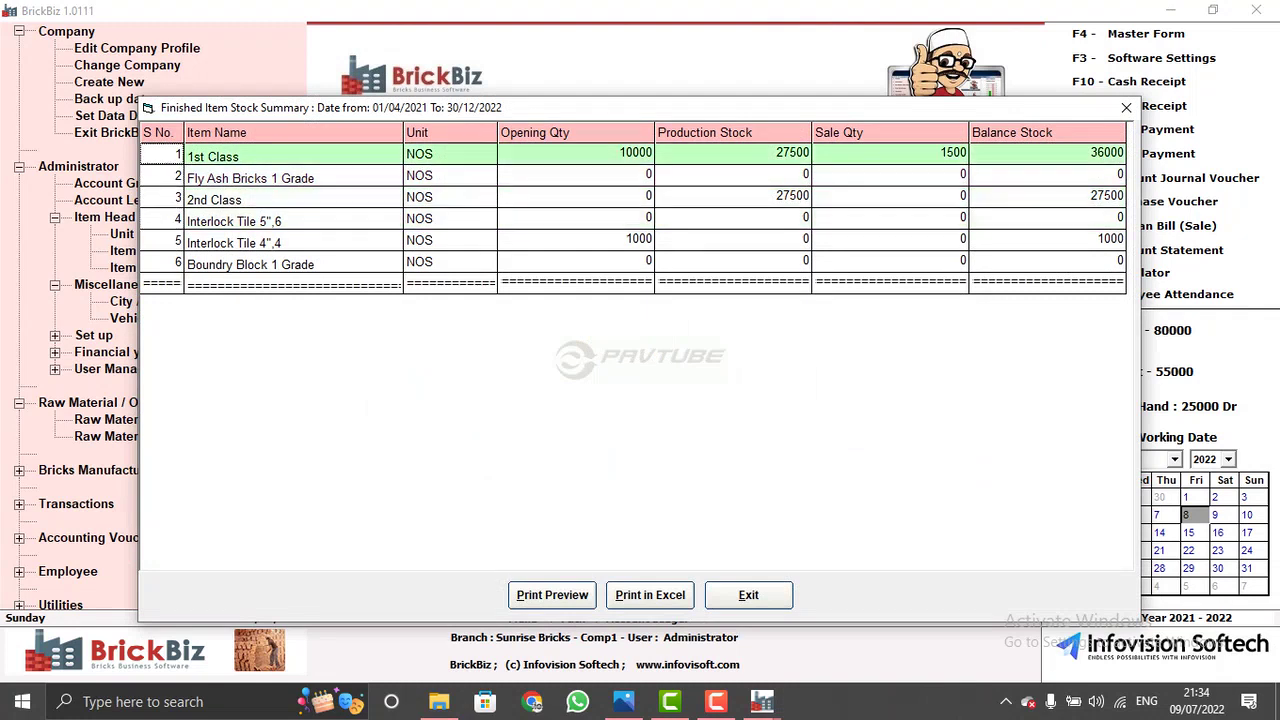
pyautogui.click(250, 242)
pyautogui.click(749, 595)
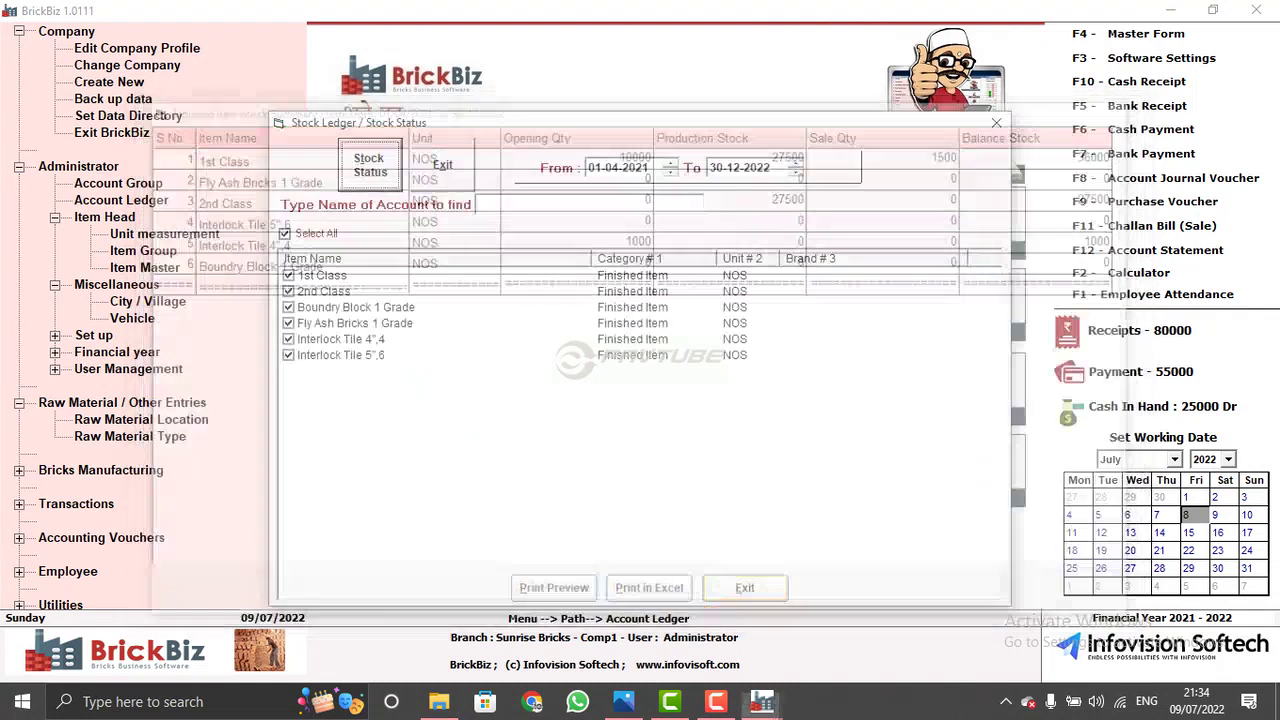
pyautogui.click(443, 165)
pyautogui.click(522, 486)
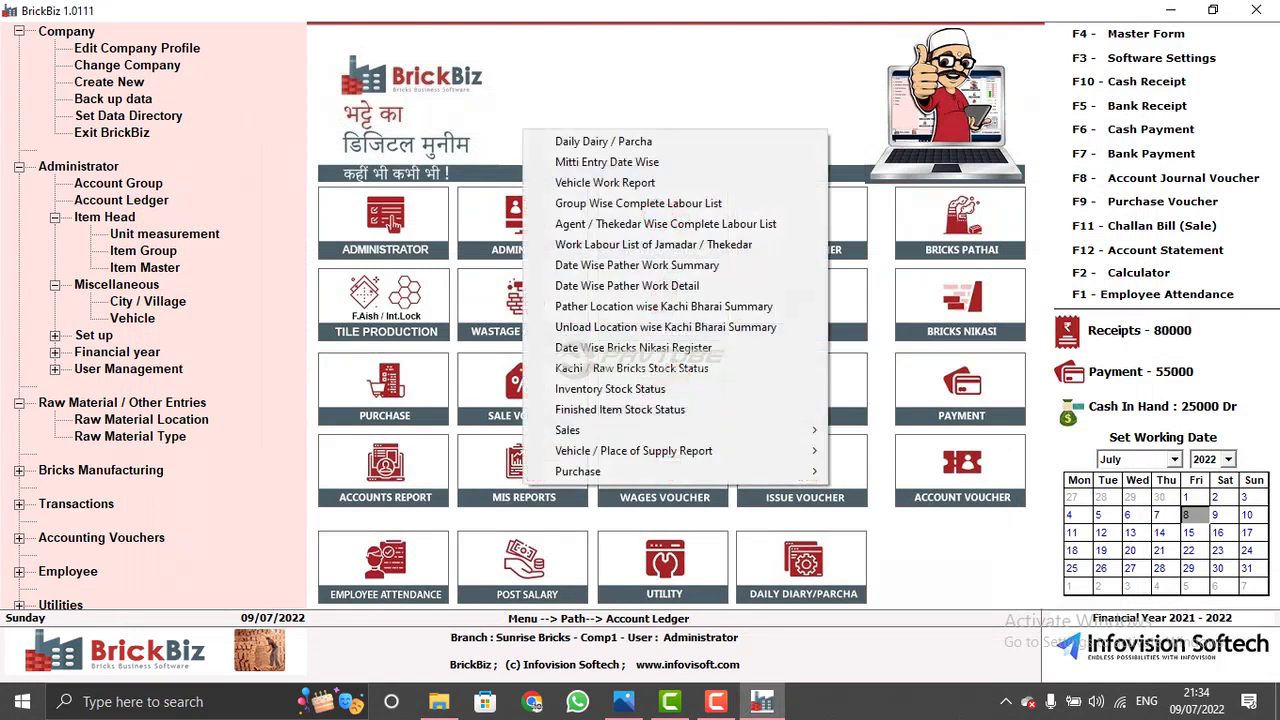
pyautogui.moveTo(600, 430)
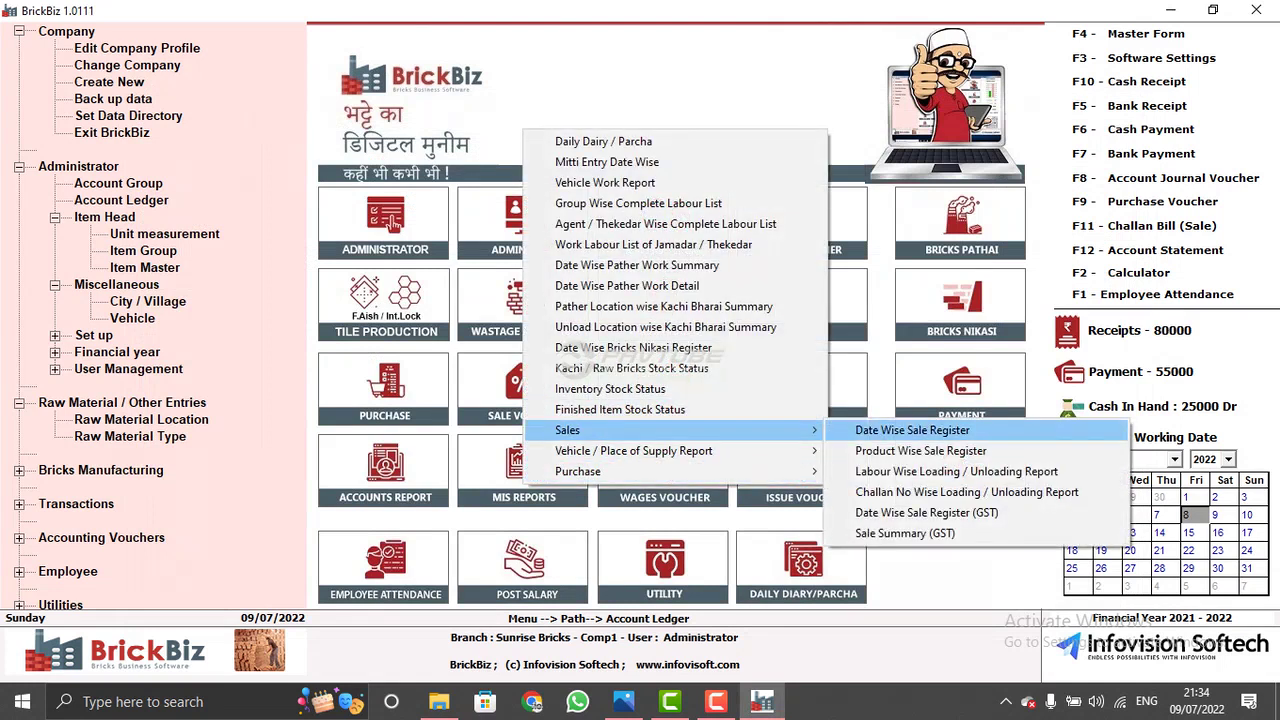
pyautogui.press('Return')
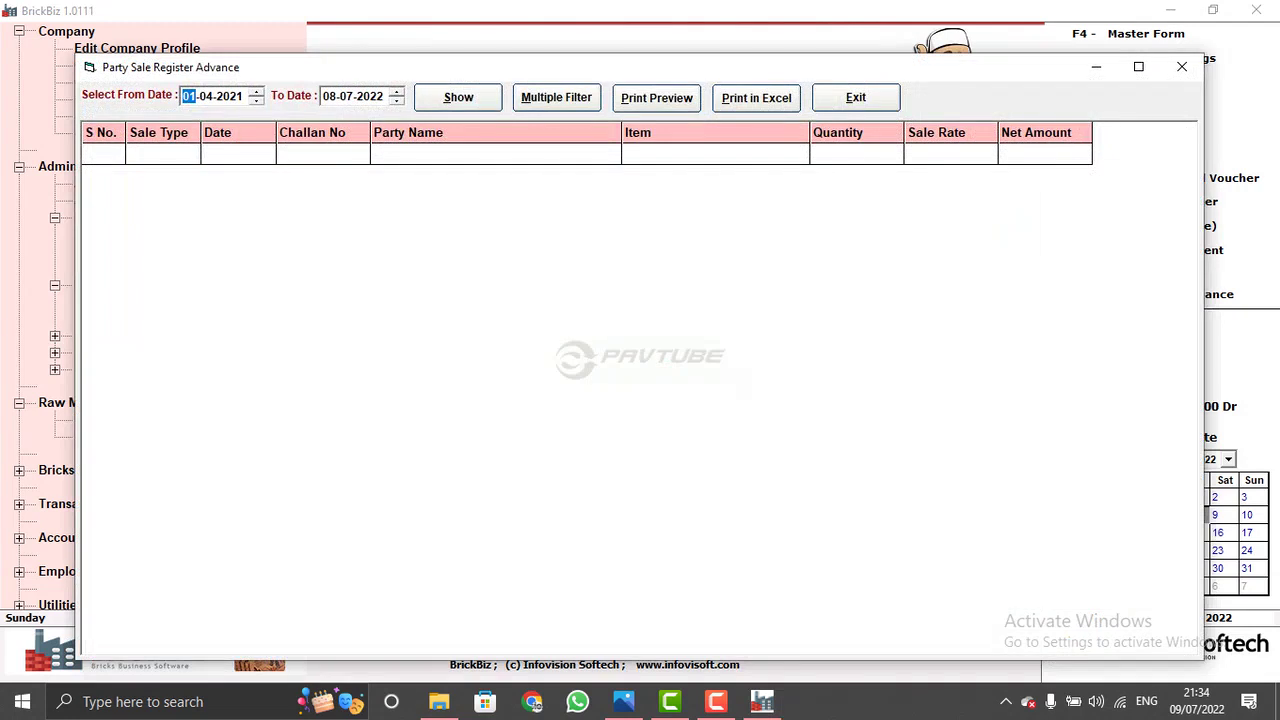
pyautogui.click(458, 97)
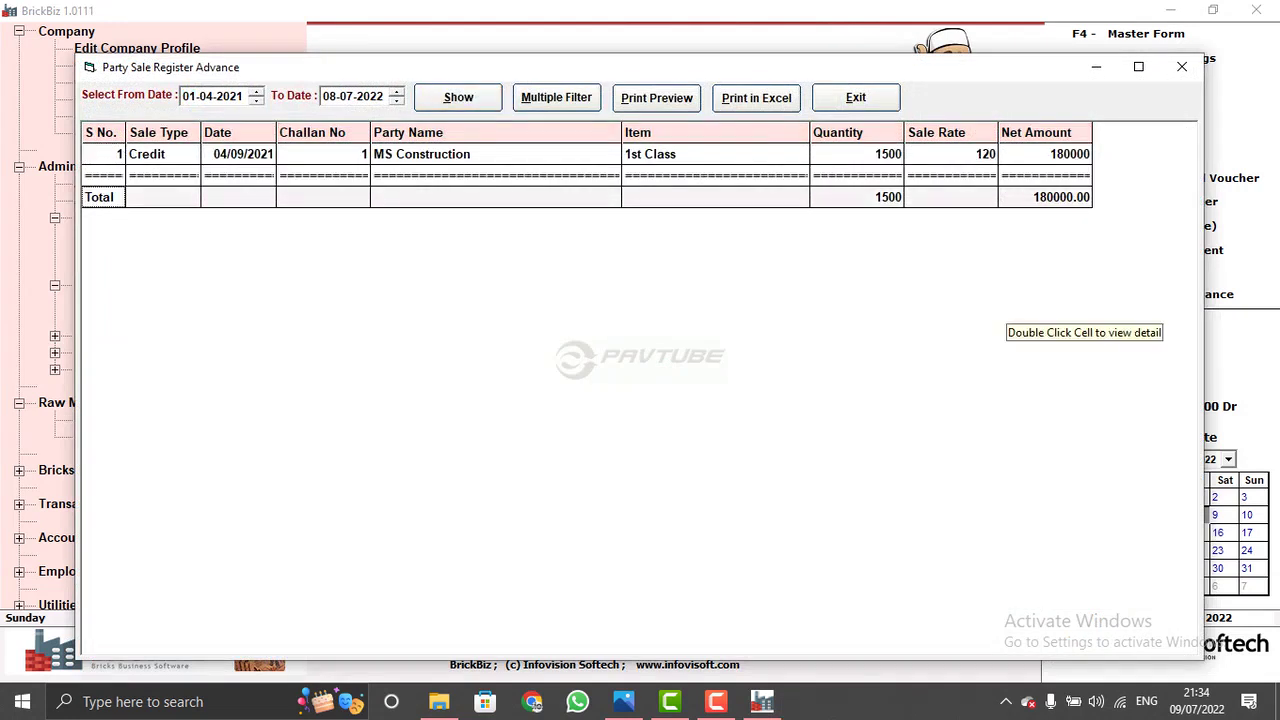
pyautogui.click(556, 97)
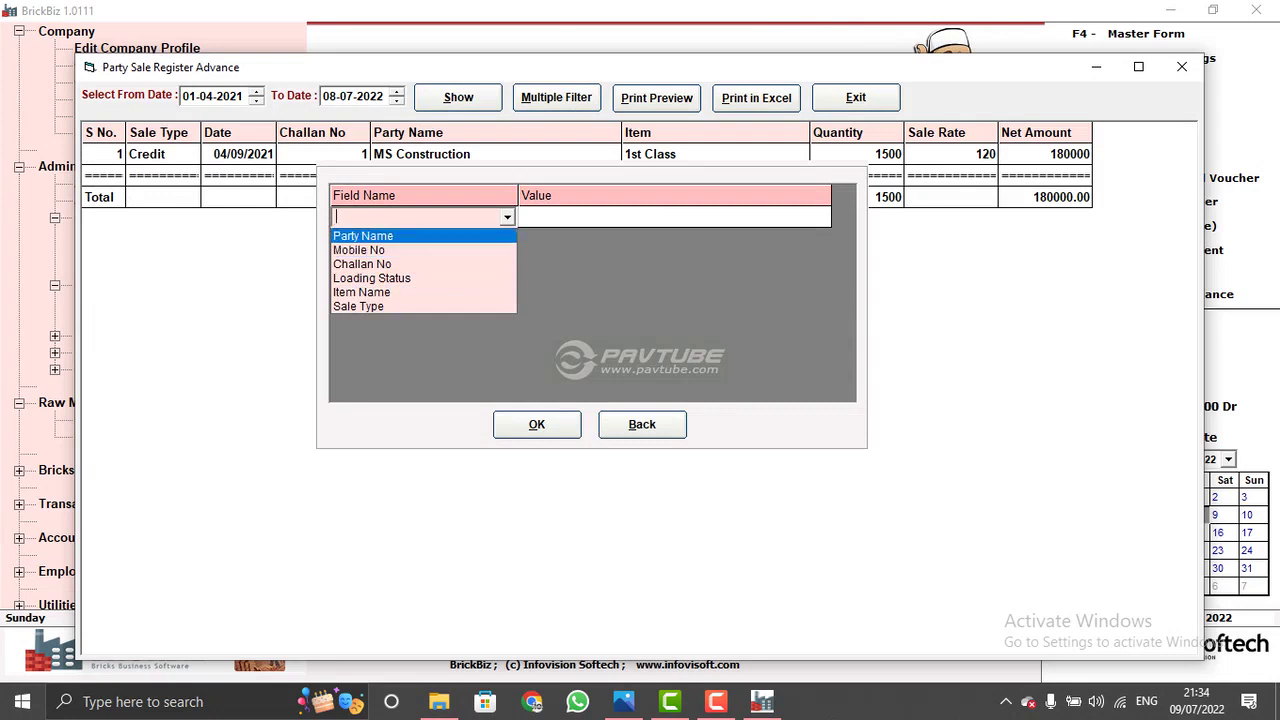
pyautogui.press('Escape')
pyautogui.hotkey('alt', 'b')
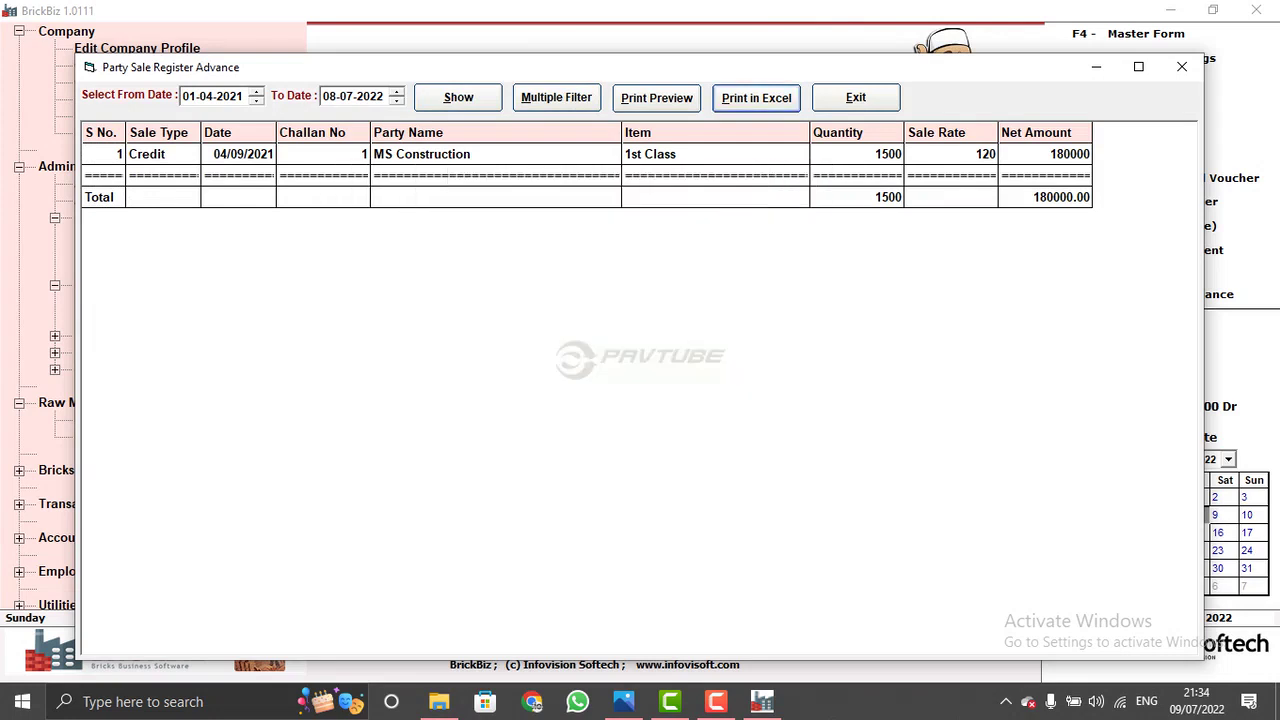
pyautogui.hotkey('alt', 'e')
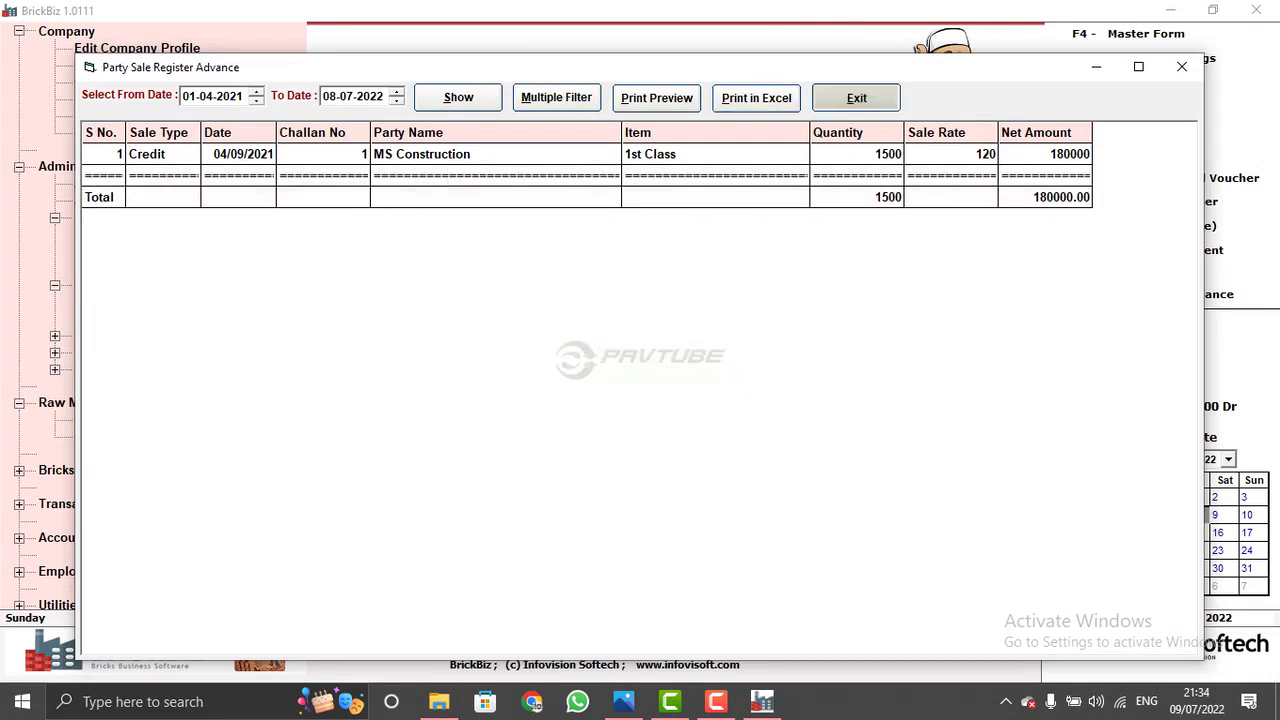
pyautogui.click(541, 482)
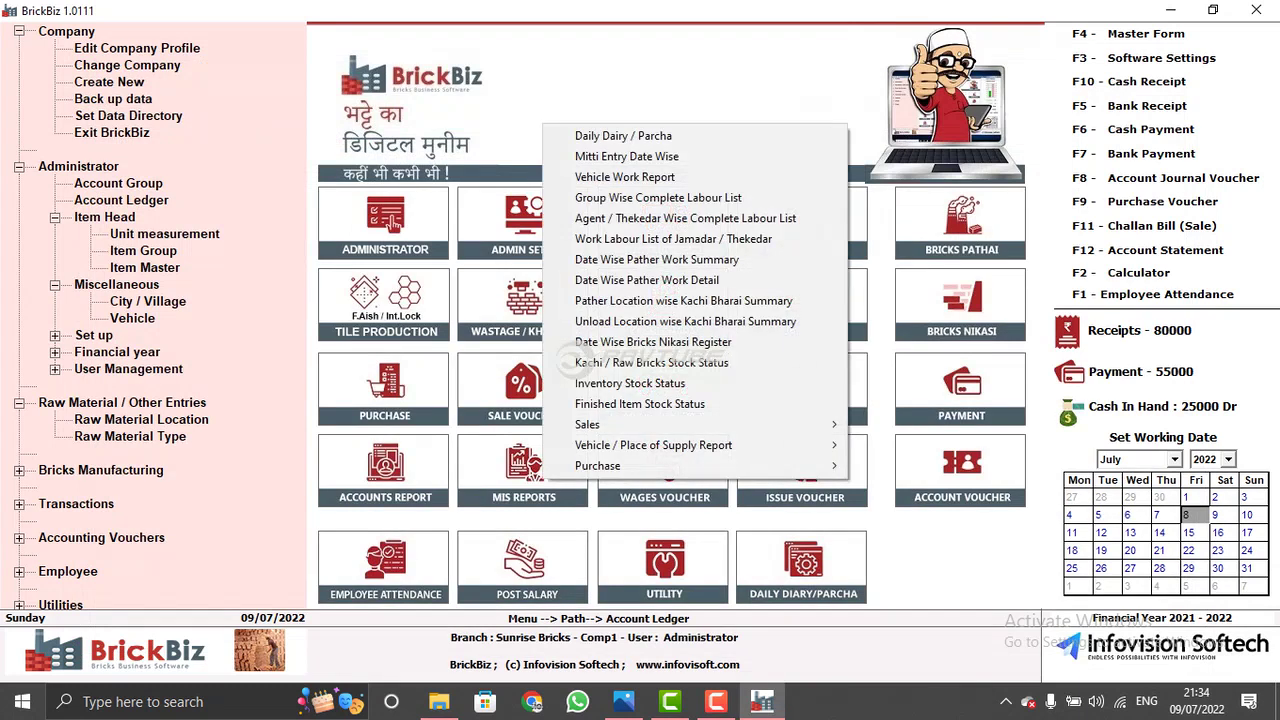
# - Look over the Purchase and Vehicle / Place of Supply report options, then close the MIS Reports menu
pyautogui.moveTo(700, 445)
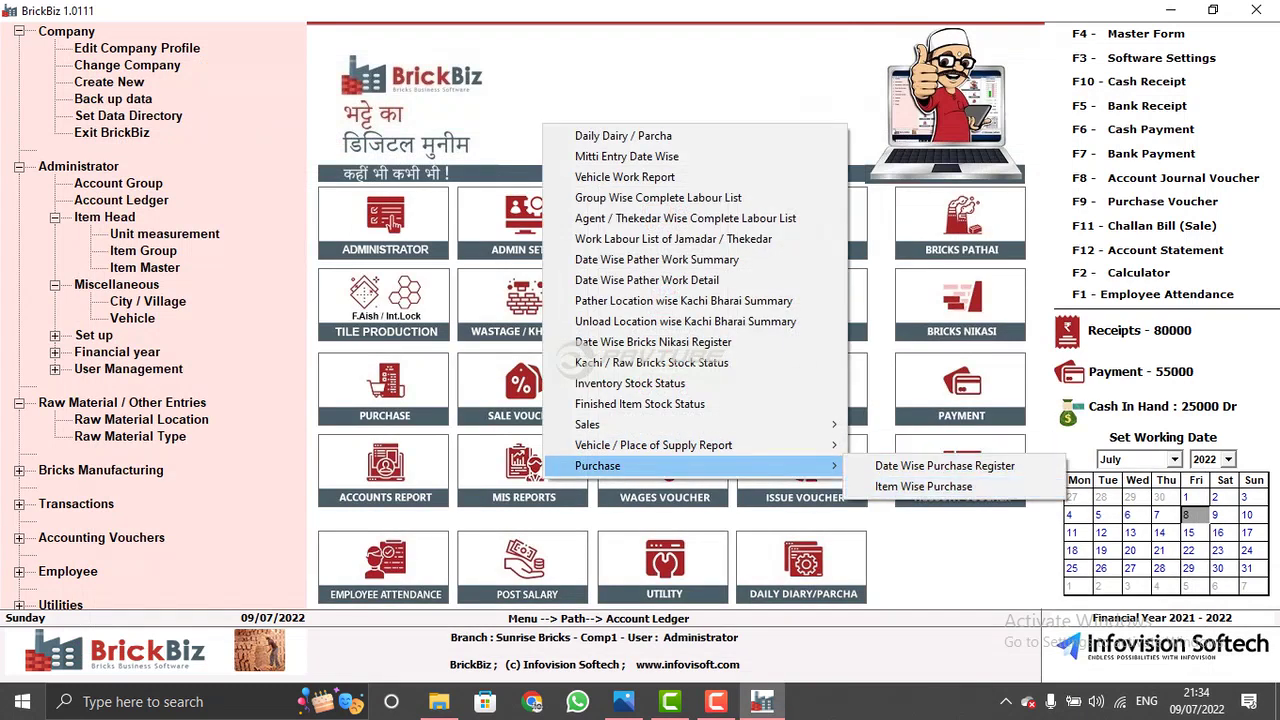
pyautogui.click(944, 466)
pyautogui.click(541, 482)
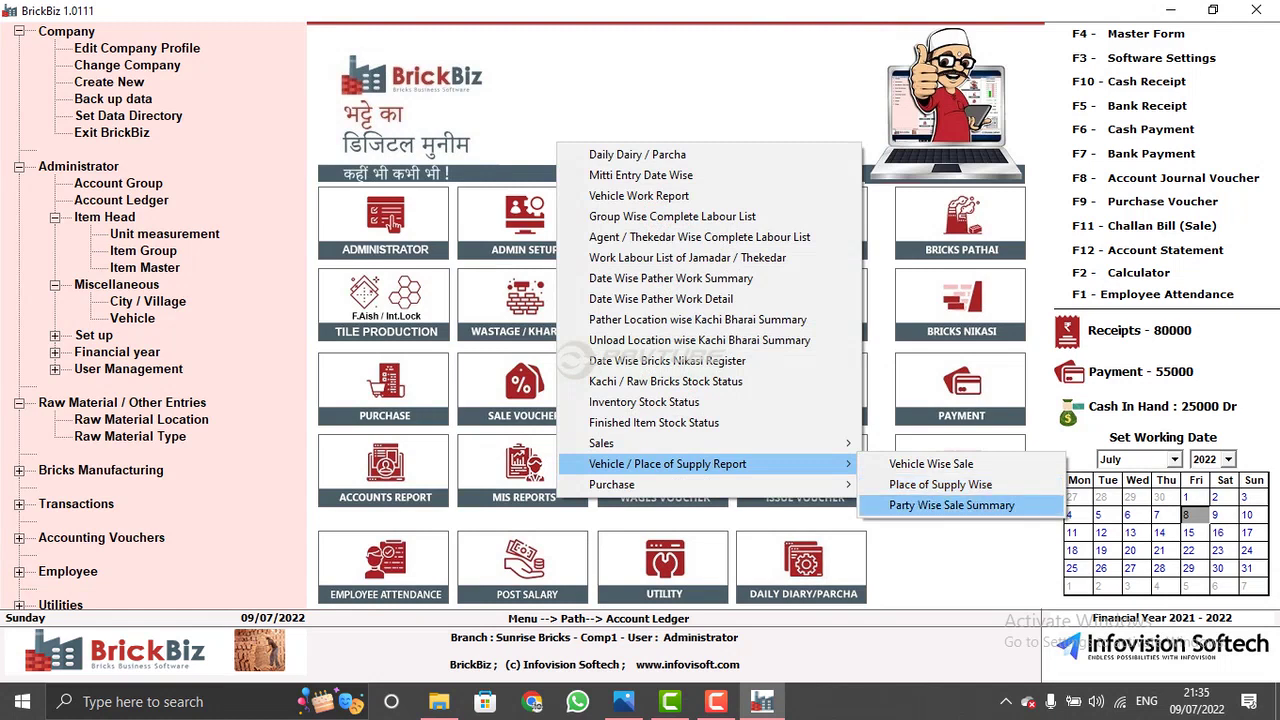
pyautogui.click(951, 505)
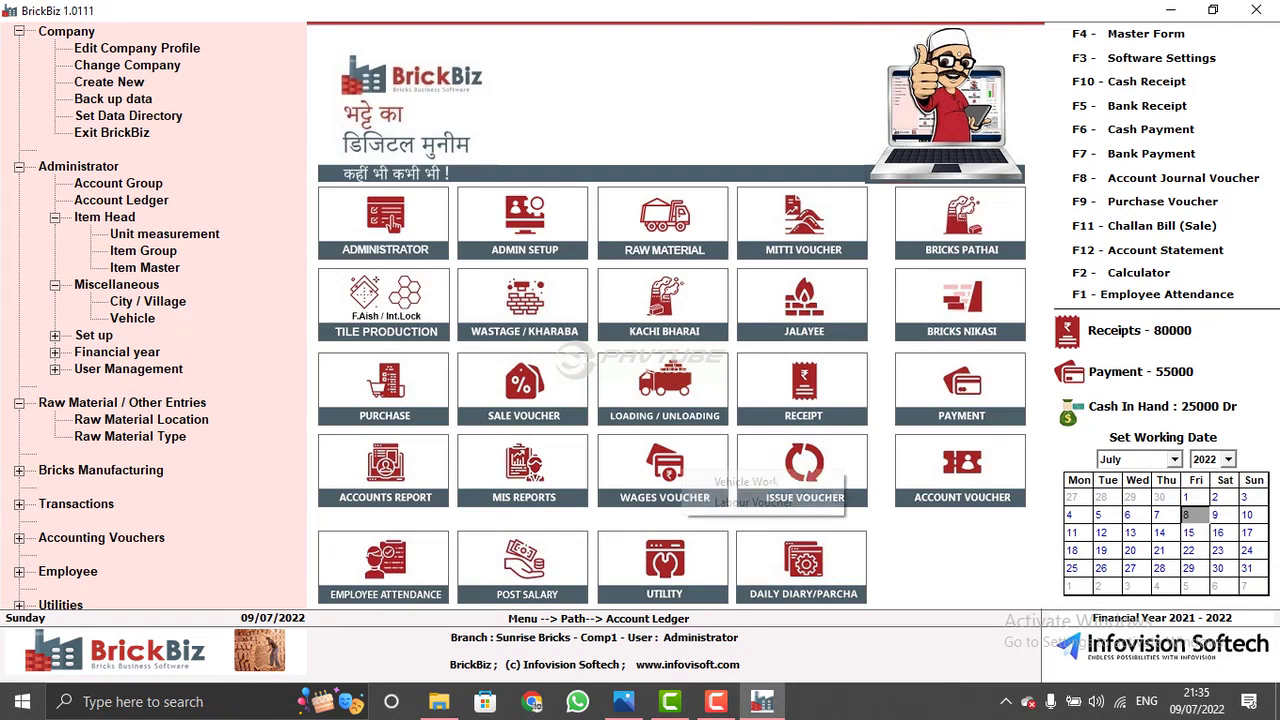
pyautogui.click(714, 471)
pyautogui.click(750, 481)
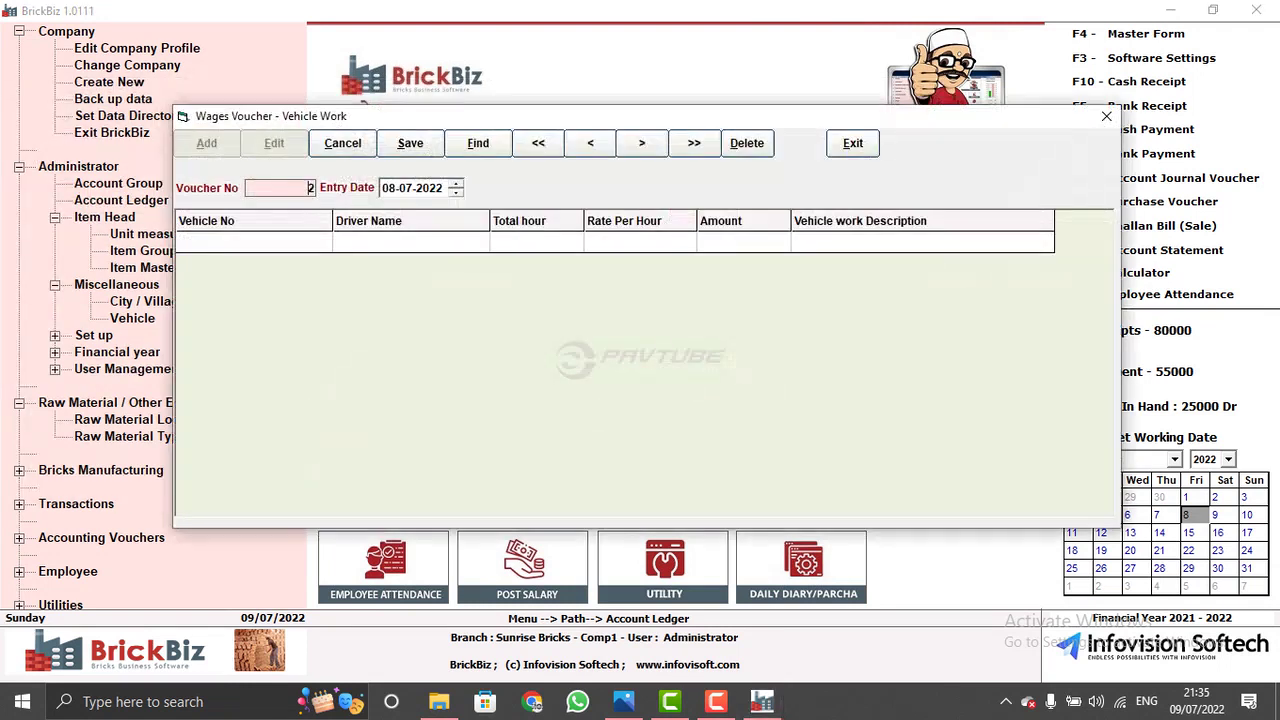
pyautogui.click(590, 143)
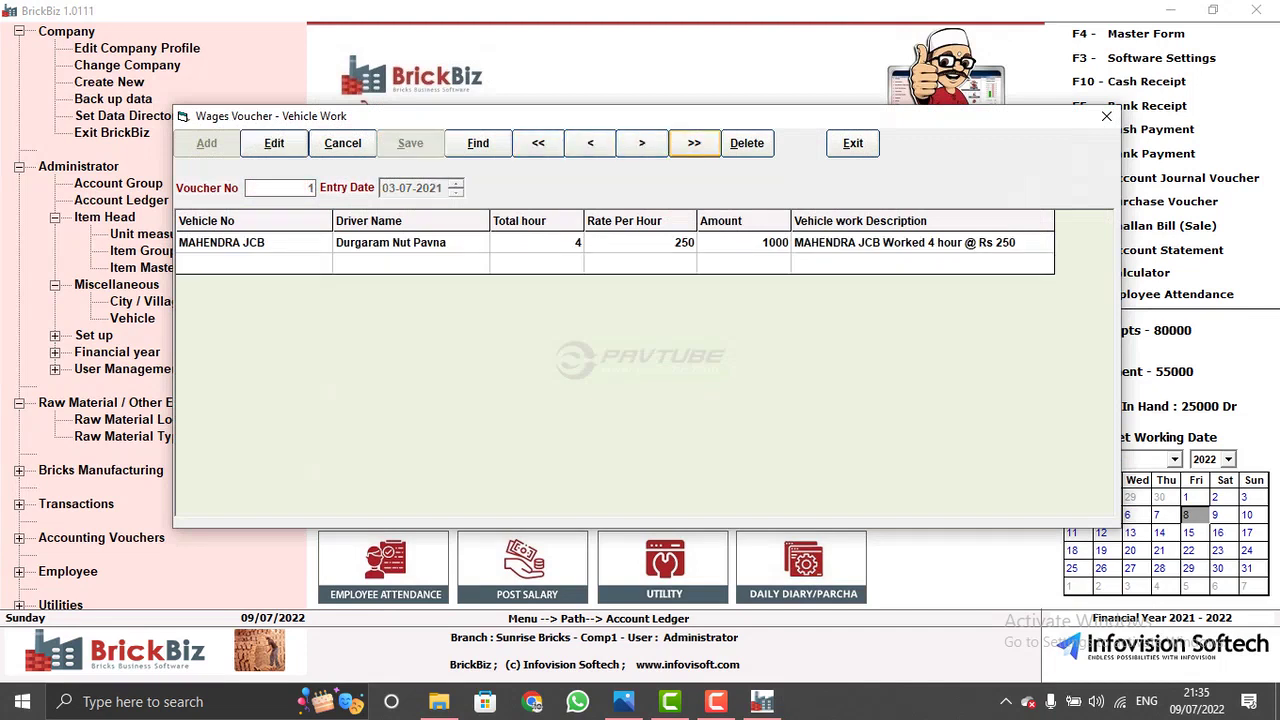
pyautogui.click(694, 143)
pyautogui.click(853, 143)
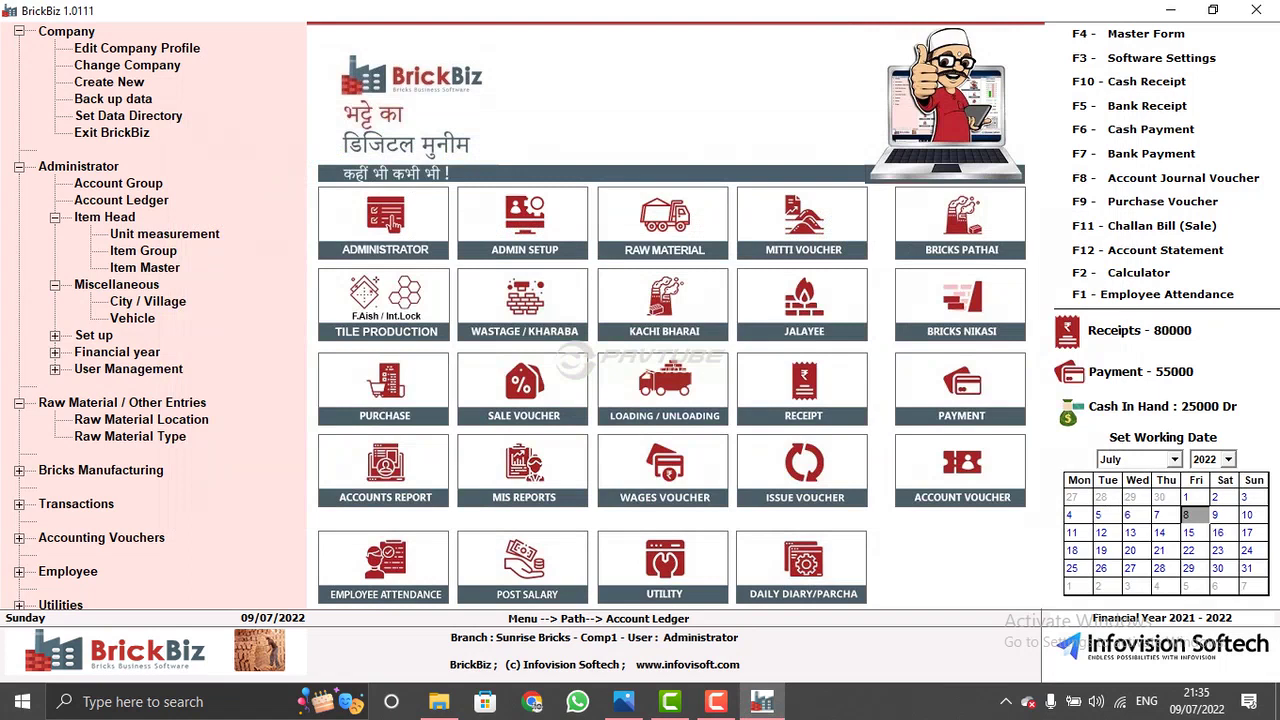
pyautogui.click(697, 482)
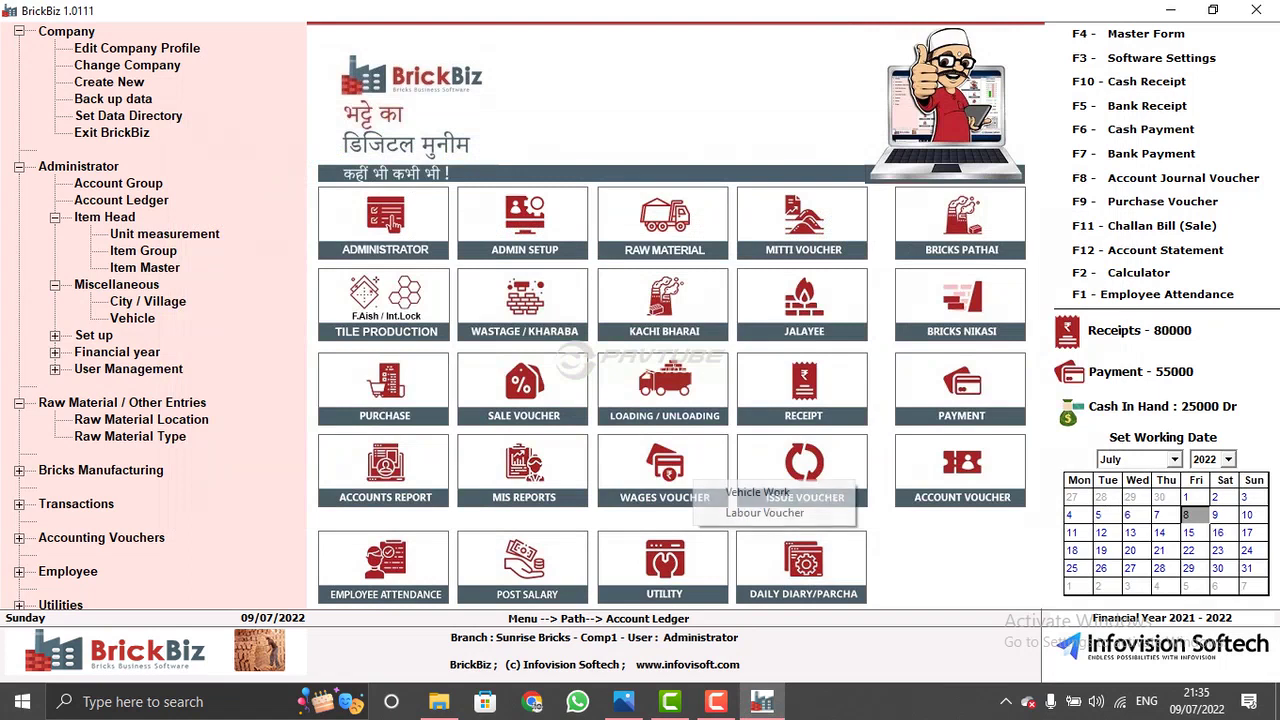
pyautogui.press('Return')
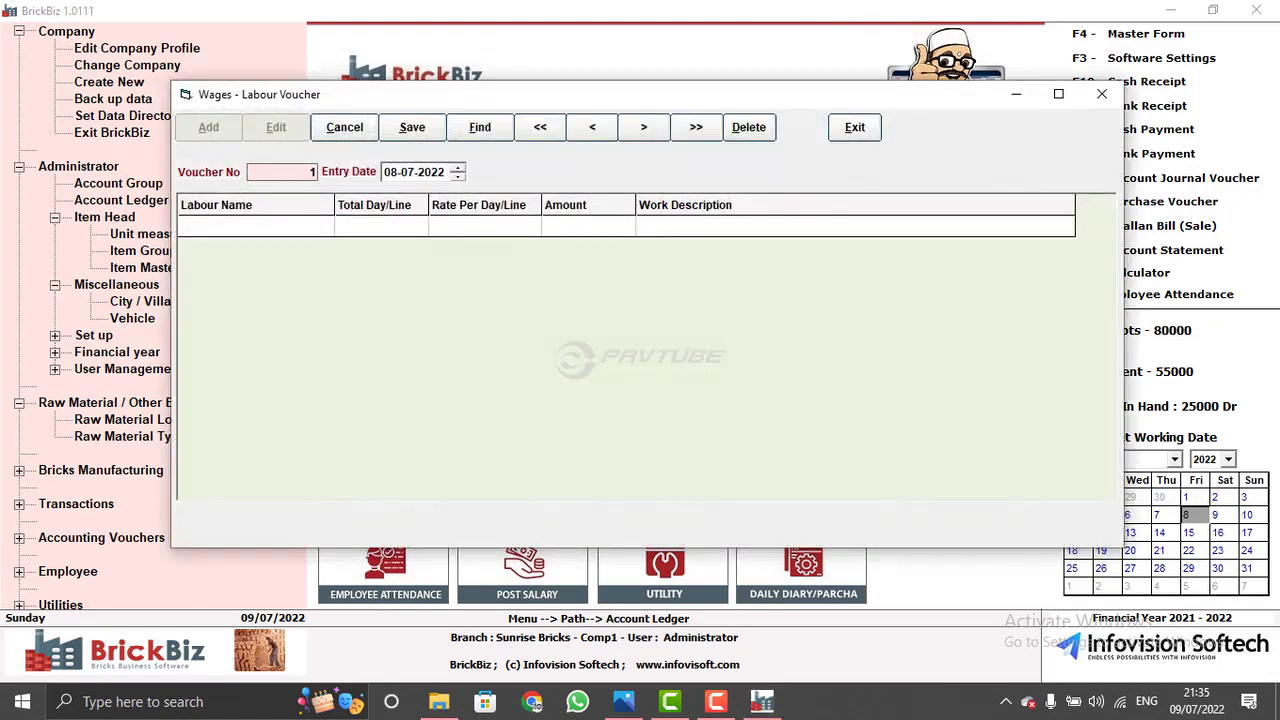
pyautogui.press('Tab')
pyautogui.press('Tab')
pyautogui.press('Tab')
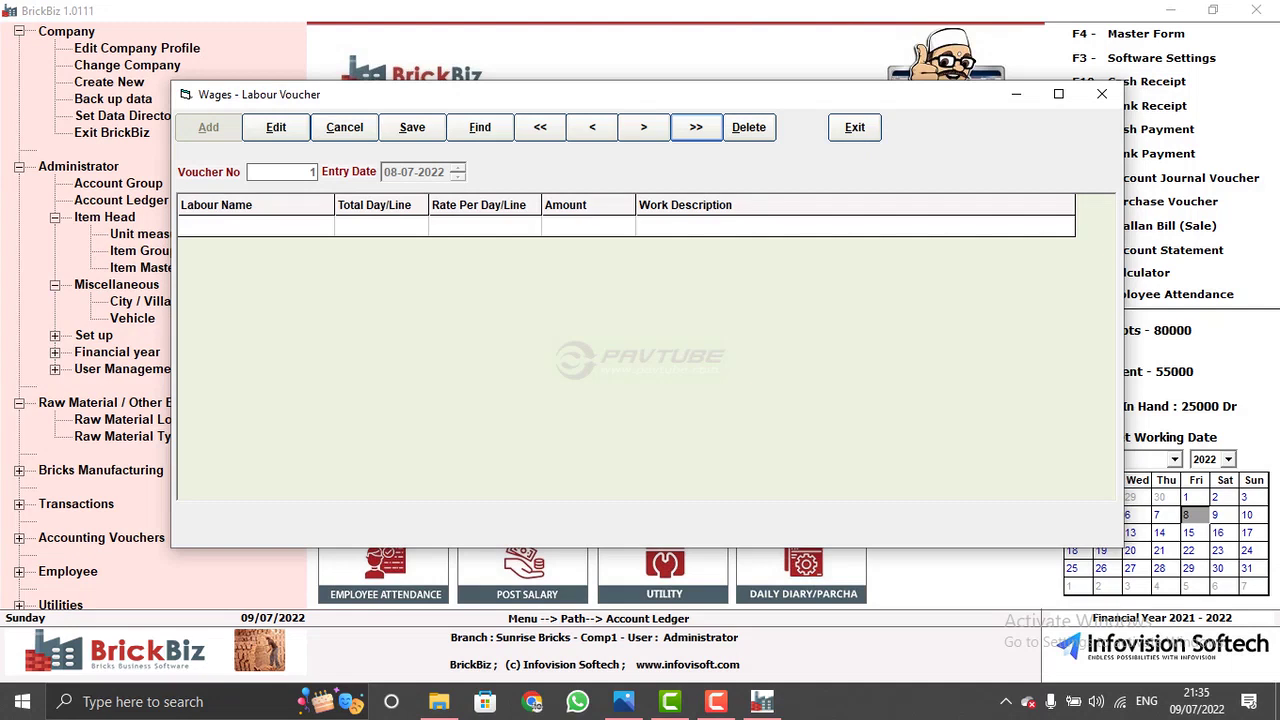
pyautogui.hotkey('alt', 'x')
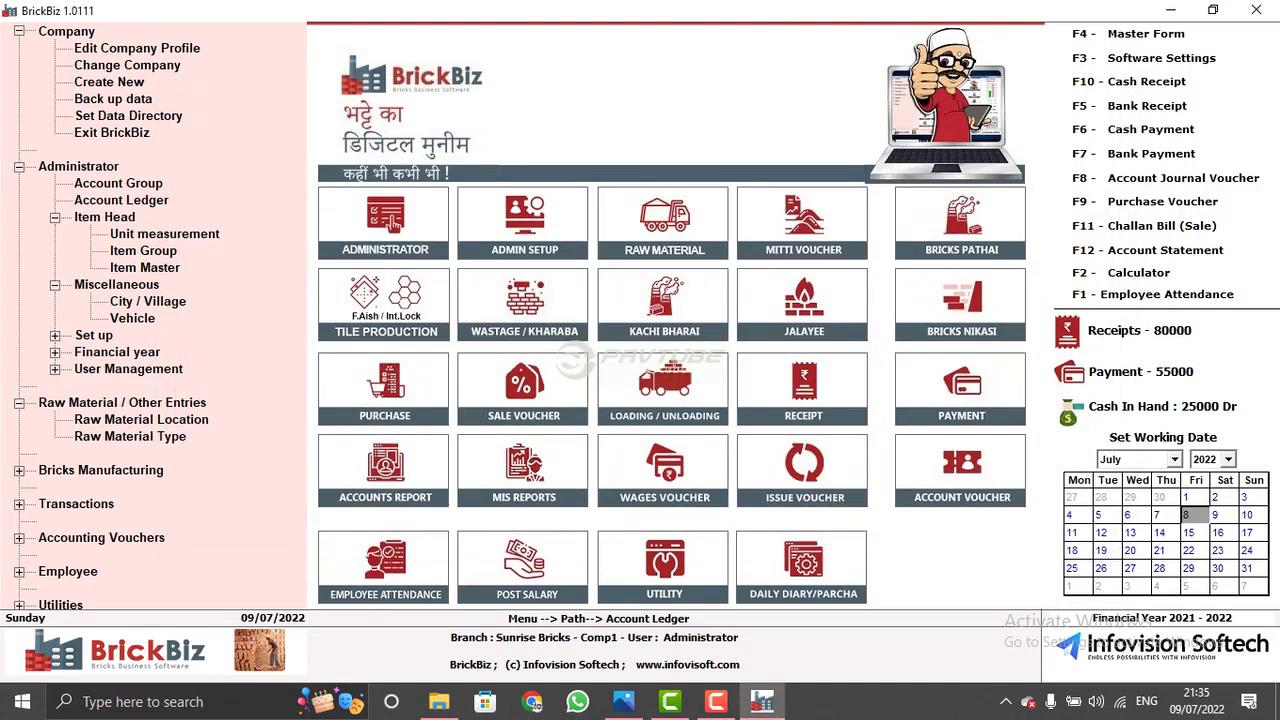
# - Browse to another saved issue voucher and close the Issue Voucher form
pyautogui.click(805, 470)
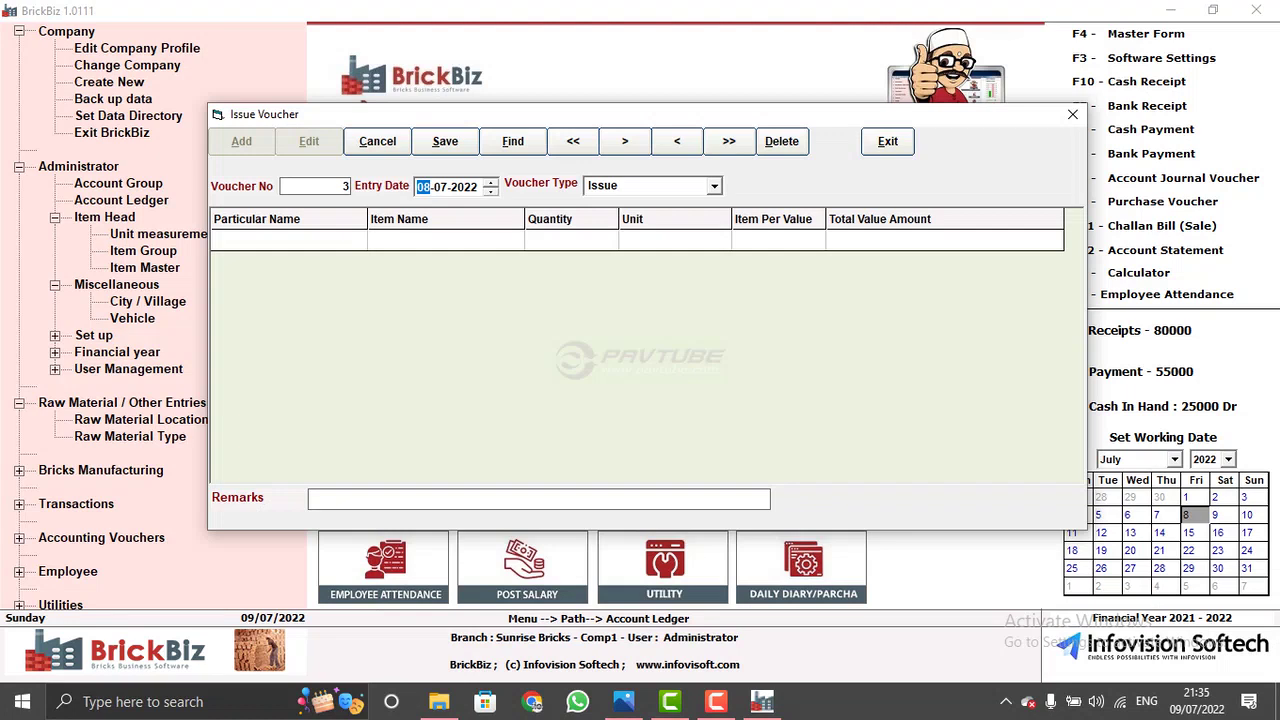
pyautogui.click(729, 141)
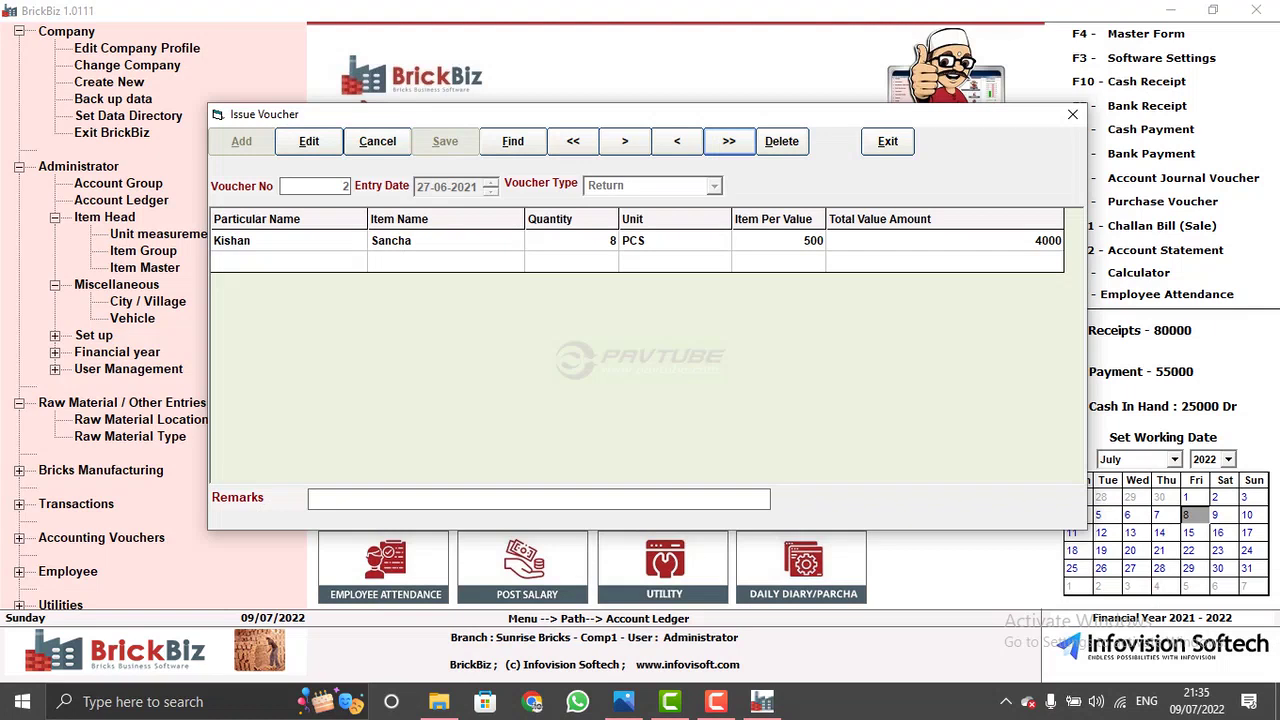
pyautogui.click(888, 141)
# - Inspect the Journal Voucher entry form, then open the July 2022 Employee Attendance register
pyautogui.press('F8')
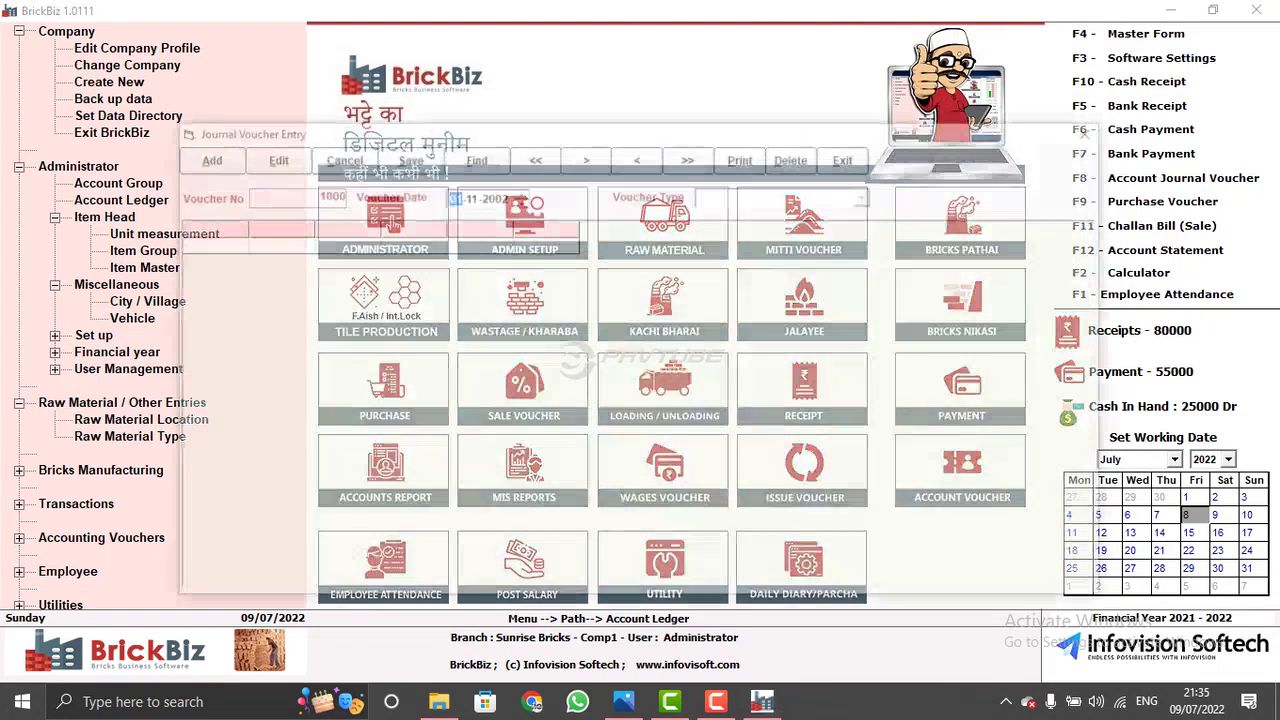
pyautogui.press('Return')
pyautogui.press('Return')
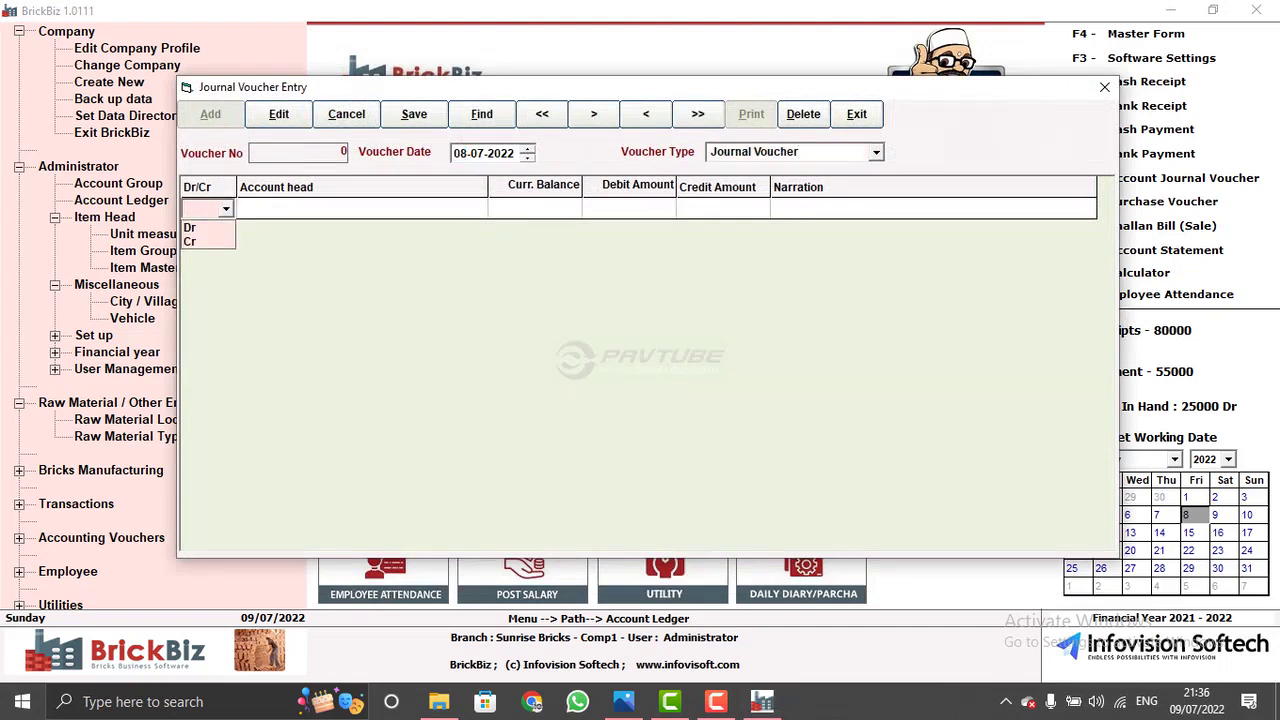
pyautogui.press('Escape')
pyautogui.press('Escape')
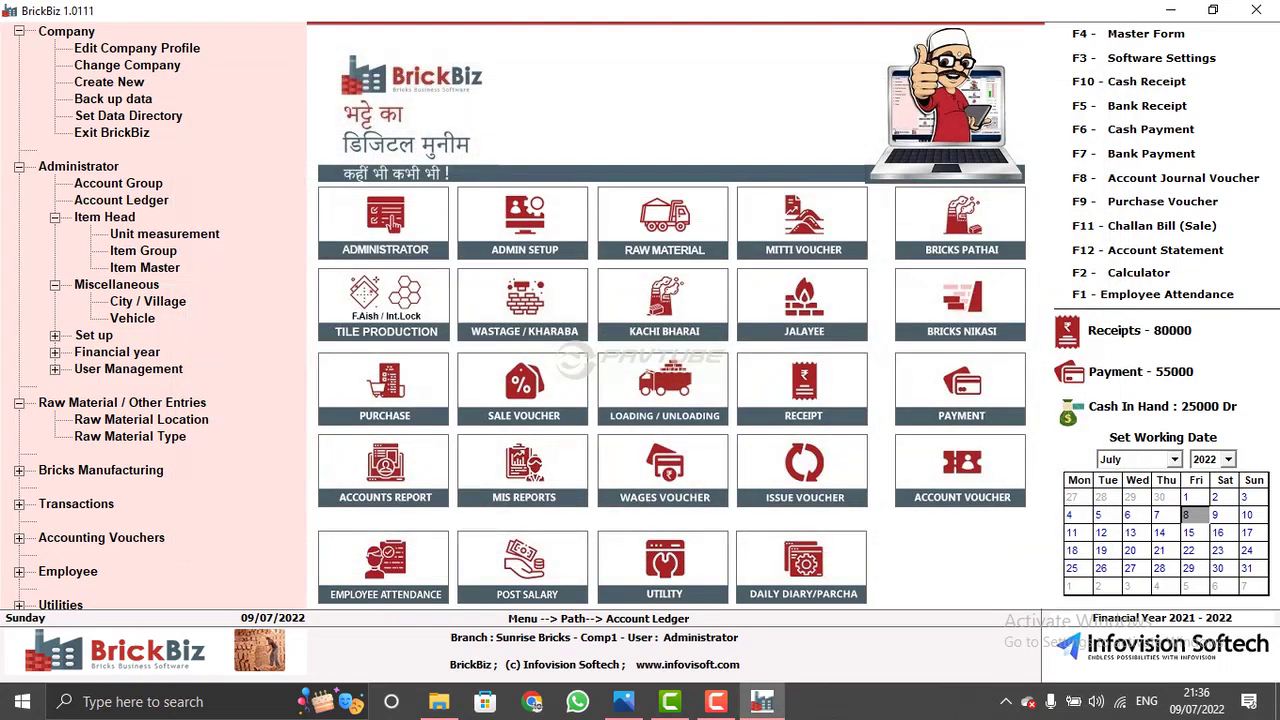
pyautogui.press('F1')
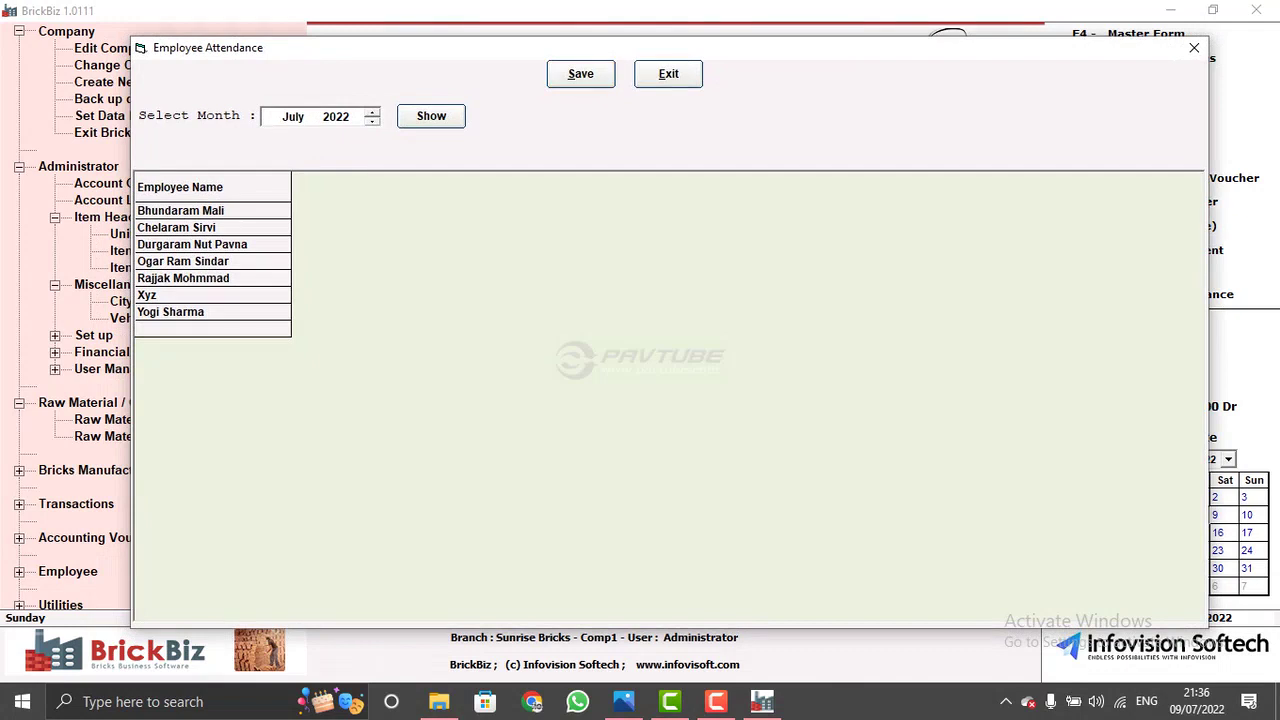
# - Load the attendance grid for June 2022
pyautogui.click(292, 116)
pyautogui.press('Down')
pyautogui.press('Down')
pyautogui.press('Down')
pyautogui.press('Down')
pyautogui.press('Up')
pyautogui.press('Up')
pyautogui.press('Up')
pyautogui.press('Tab')
pyautogui.press('Return')
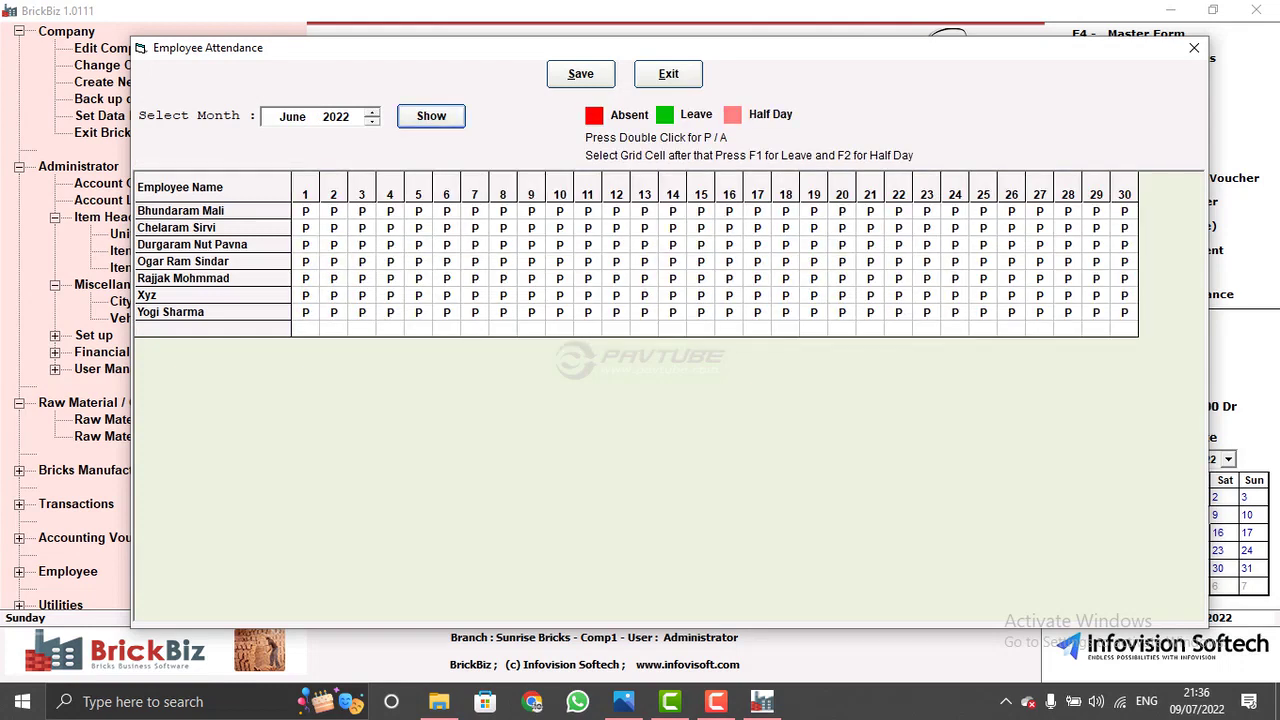
pyautogui.press('Tab')
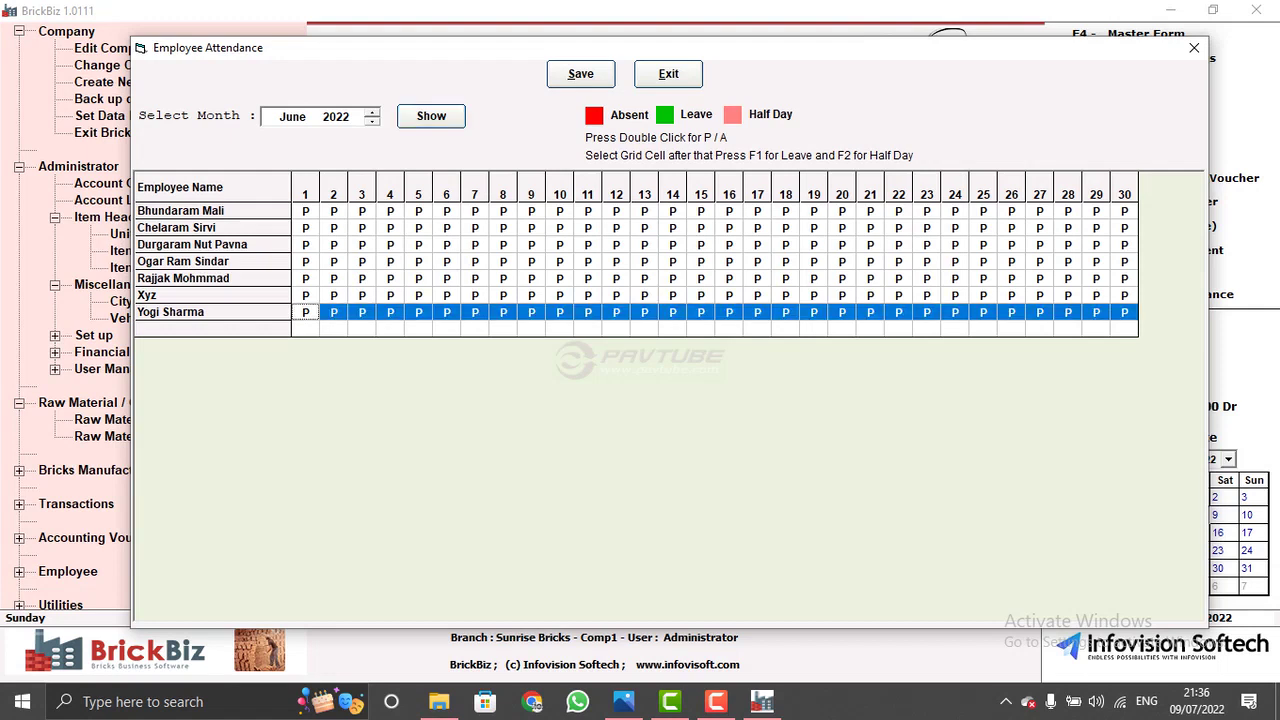
# - Mark the last employee absent on day 9, save with confirmation, and close the register
pyautogui.click(361, 329)
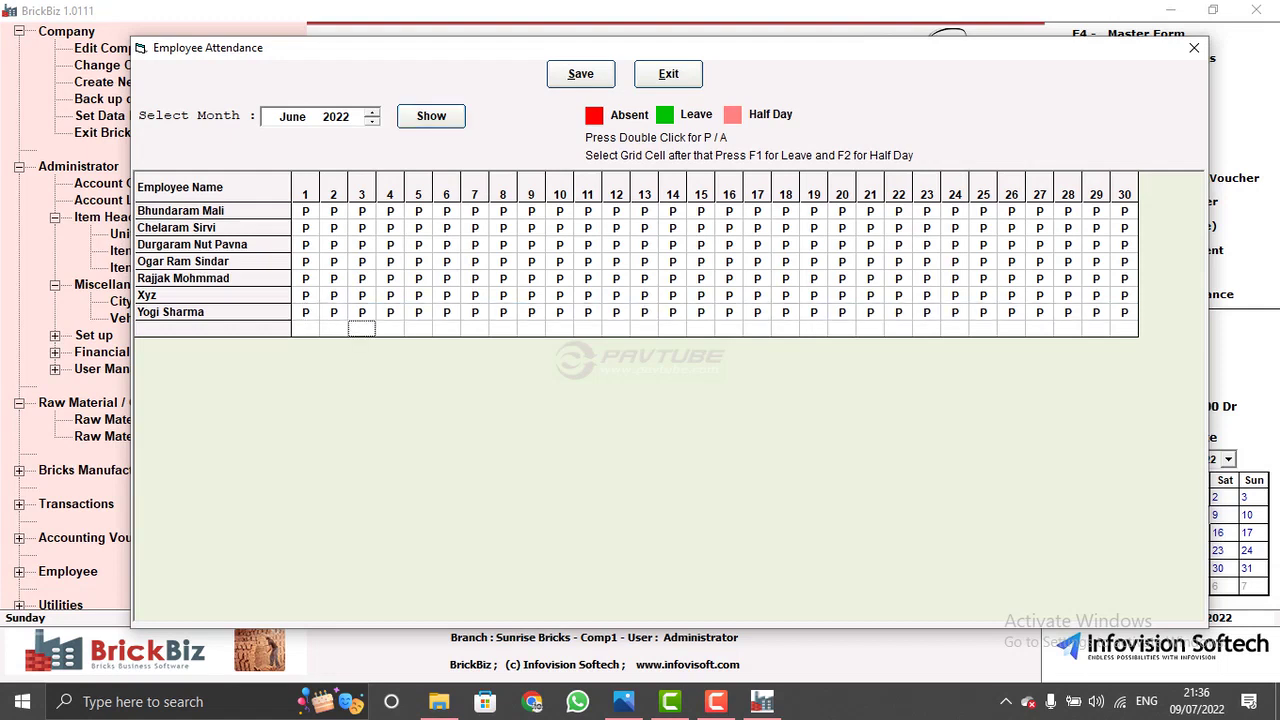
pyautogui.doubleClick(531, 312)
pyautogui.hotkey('alt', 's')
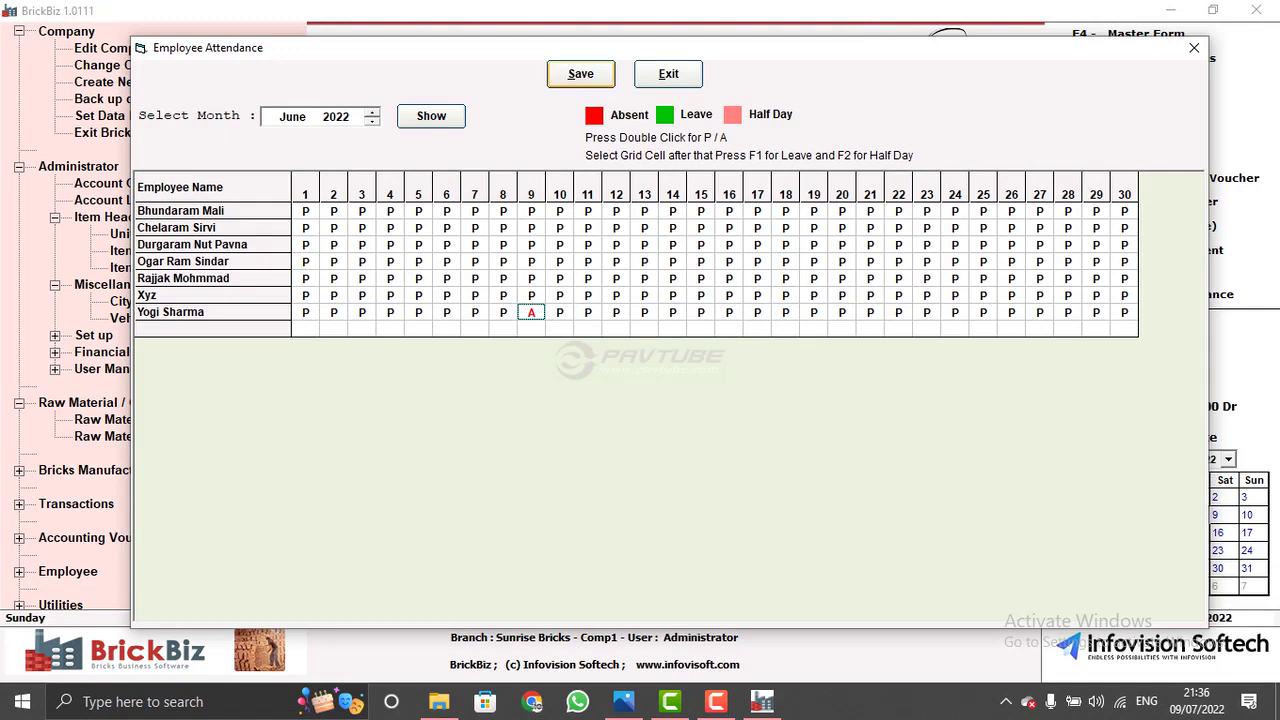
pyautogui.press('Return')
pyautogui.click(668, 74)
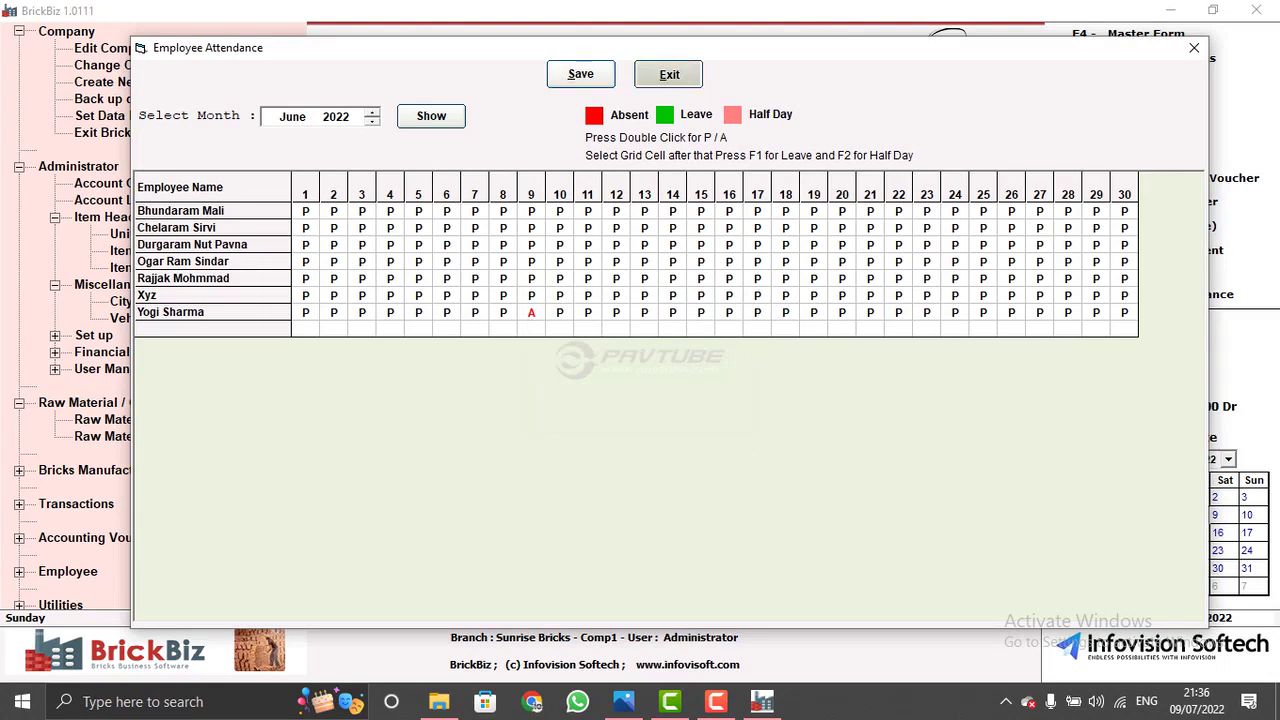
pyautogui.click(392, 226)
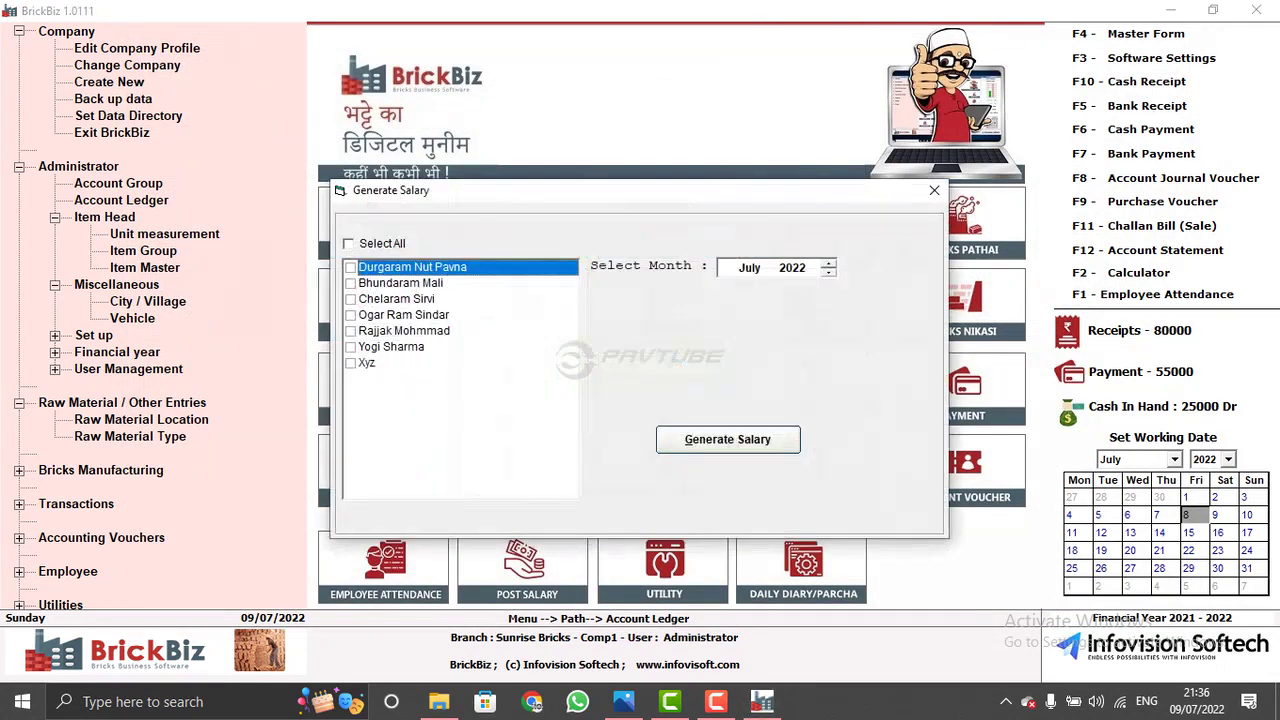
# - Generate the June 2022 salary for the last employee in the list
pyautogui.click(350, 347)
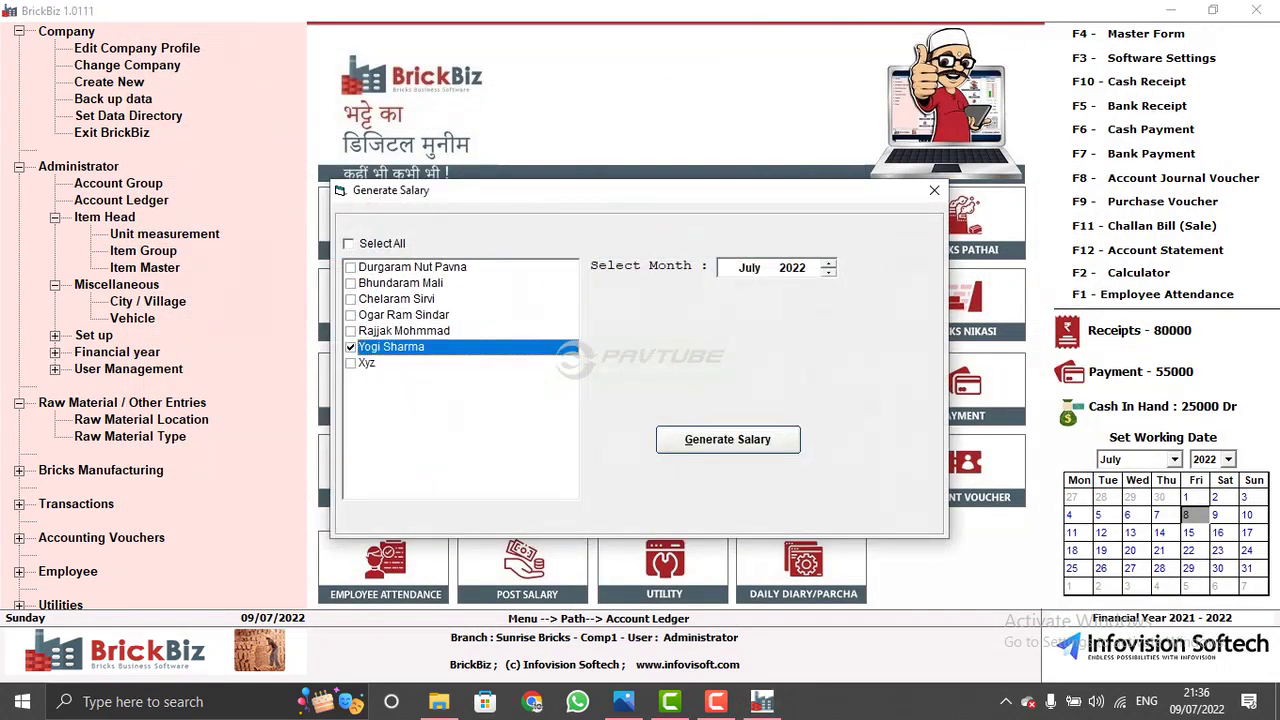
pyautogui.click(749, 267)
pyautogui.press('Down')
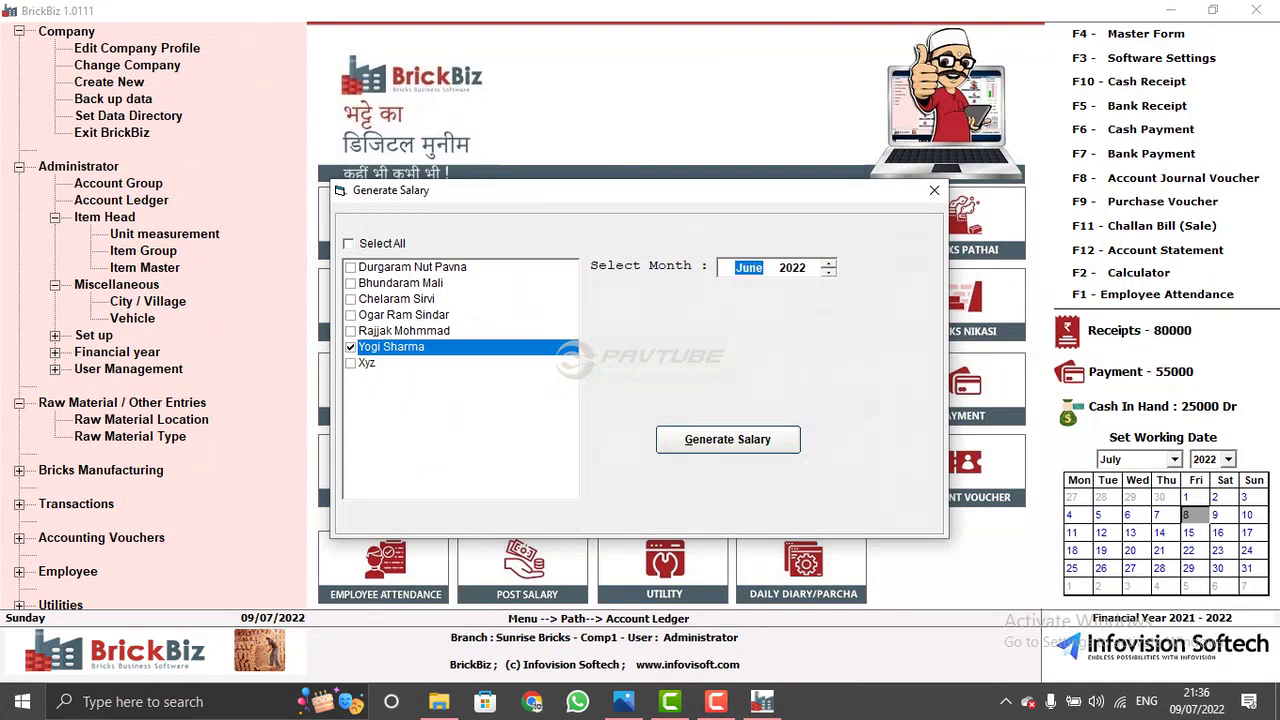
pyautogui.press('Return')
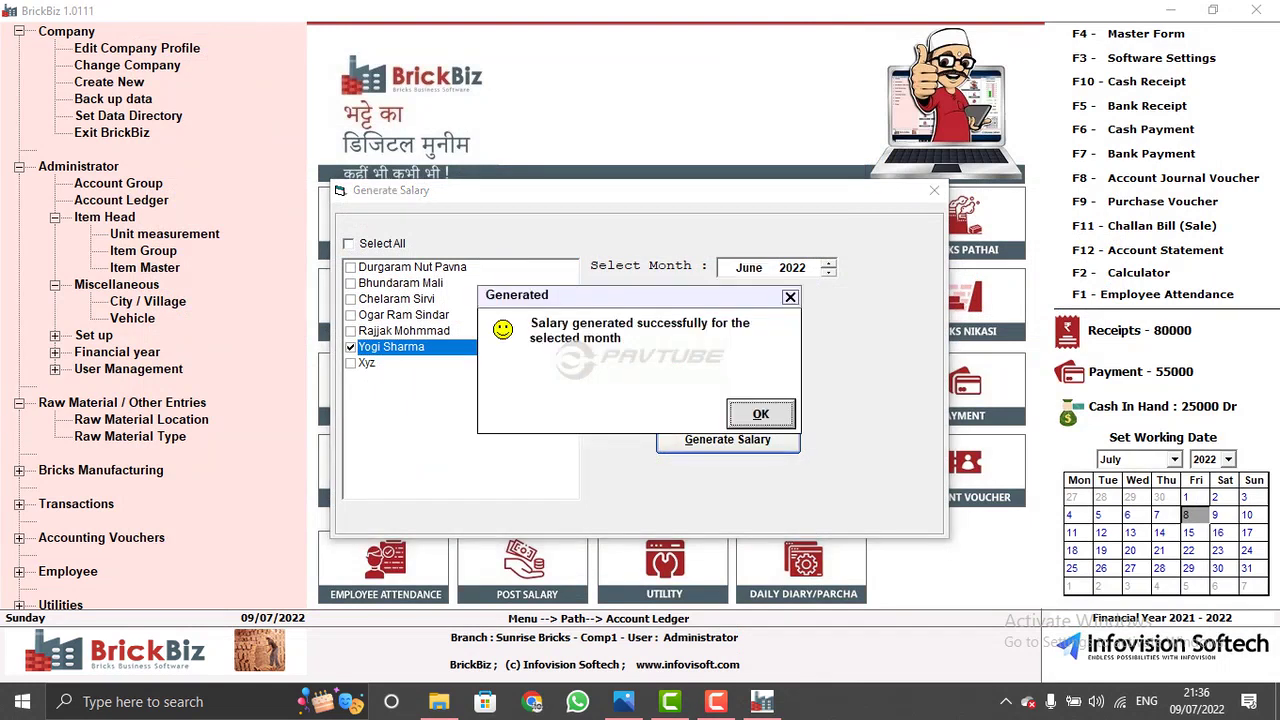
pyautogui.press('Return')
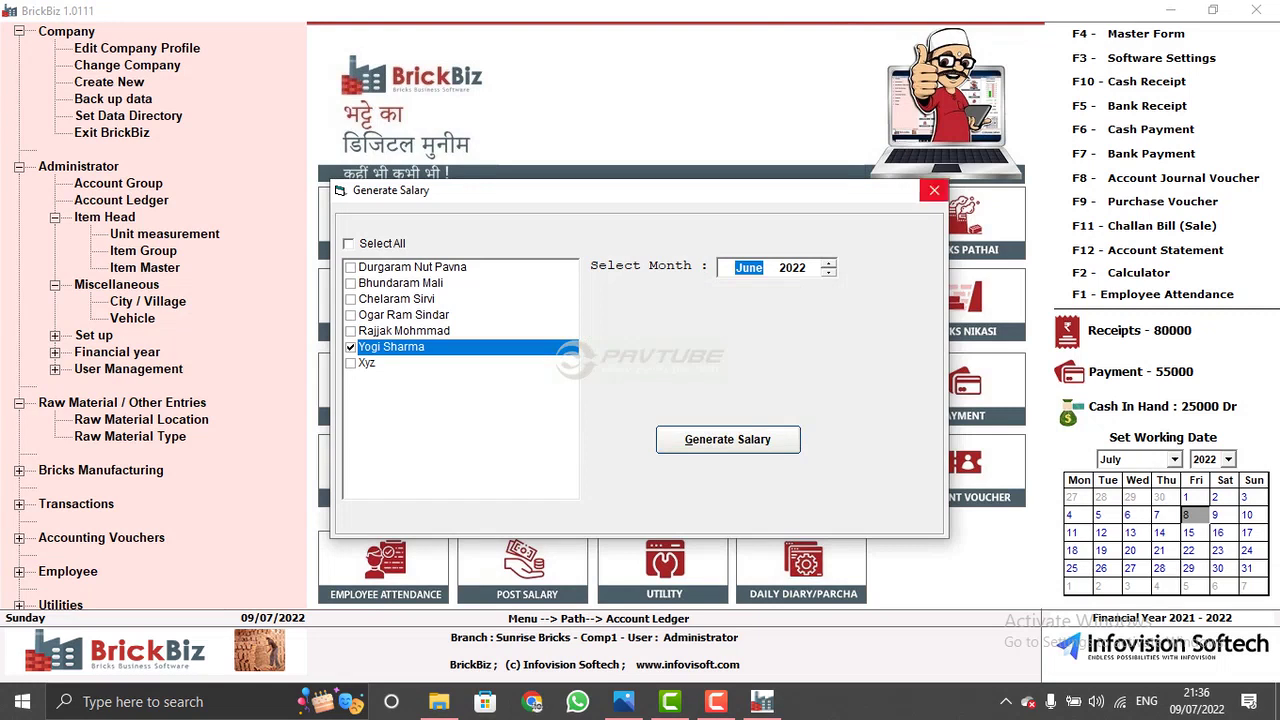
pyautogui.click(934, 190)
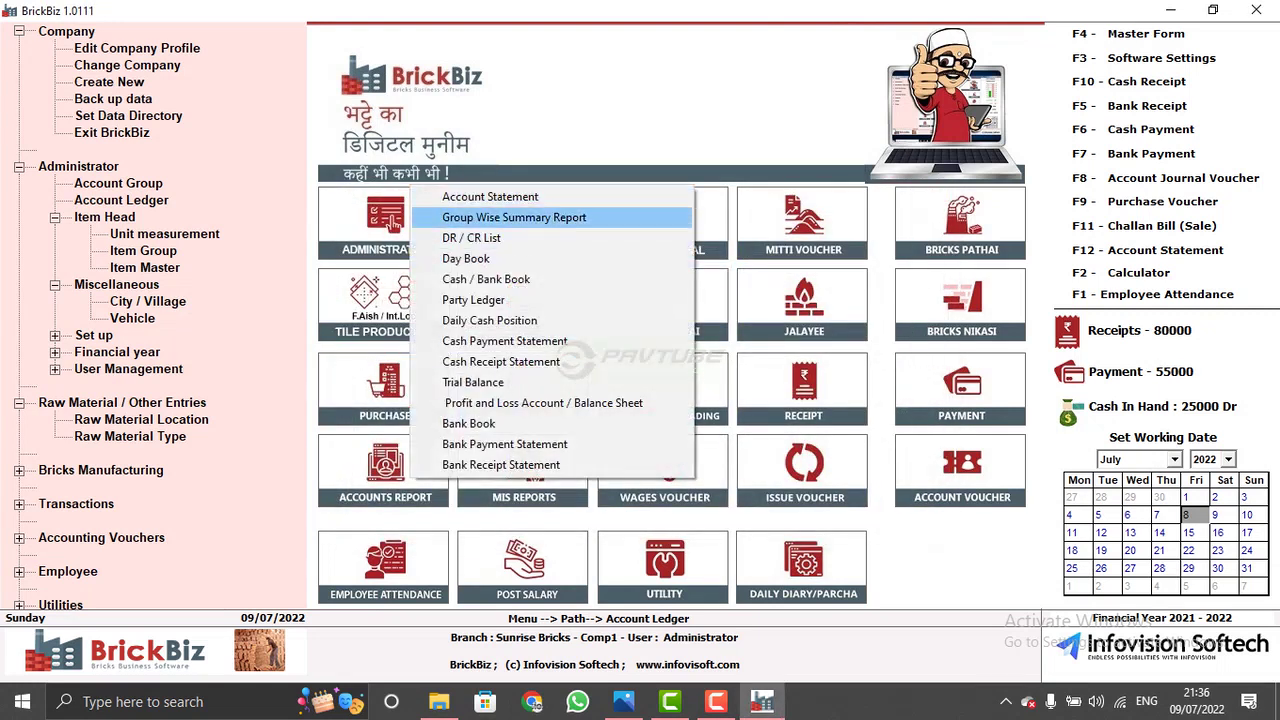
# - Show the Account Statement for that employee
pyautogui.click(490, 197)
pyautogui.press('Return')
pyautogui.press('Return')
pyautogui.press('Return')
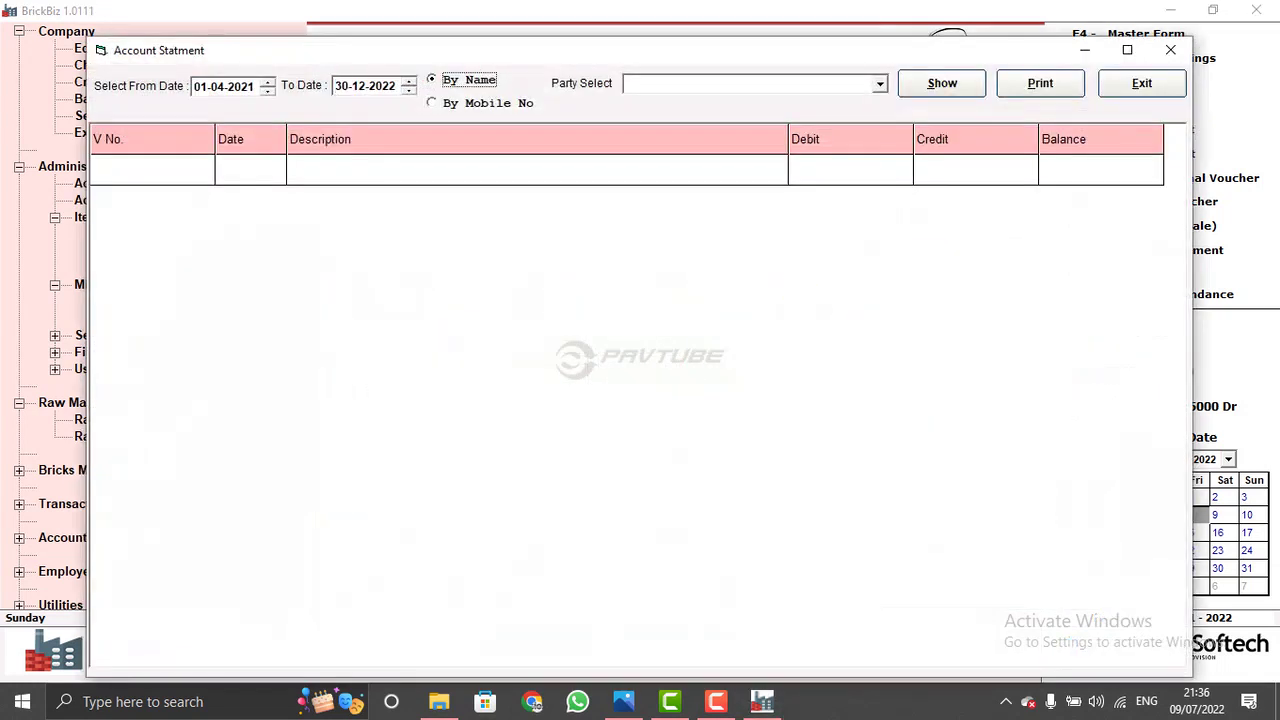
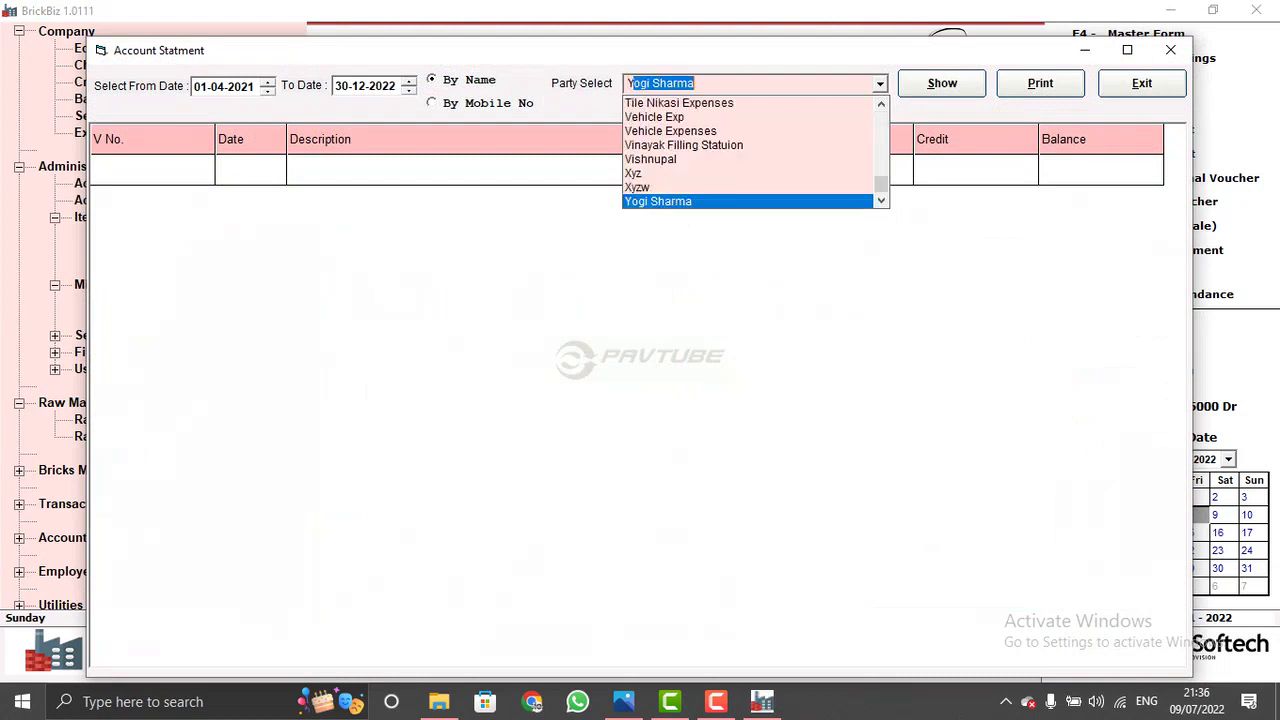
pyautogui.press('Return')
pyautogui.press('Return')
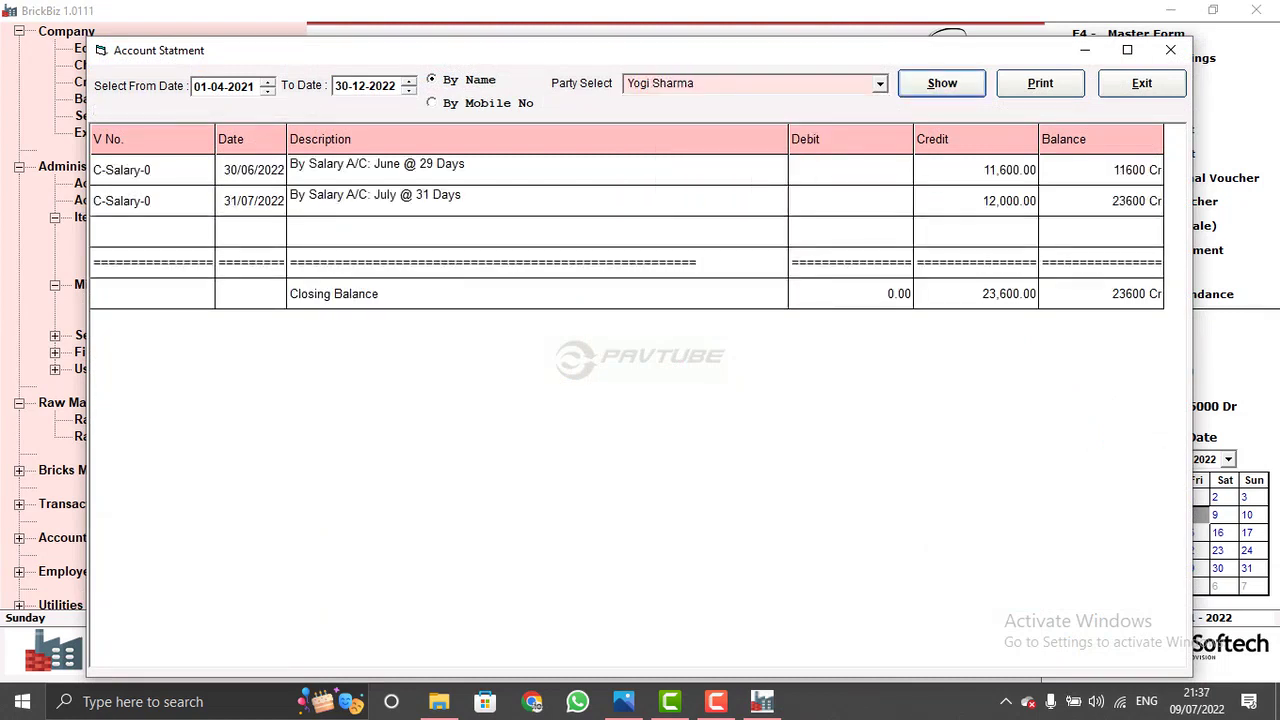
# - Check the June and July salary entries and the 23,600 Cr closing balance, then close the statement
pyautogui.click(121, 170)
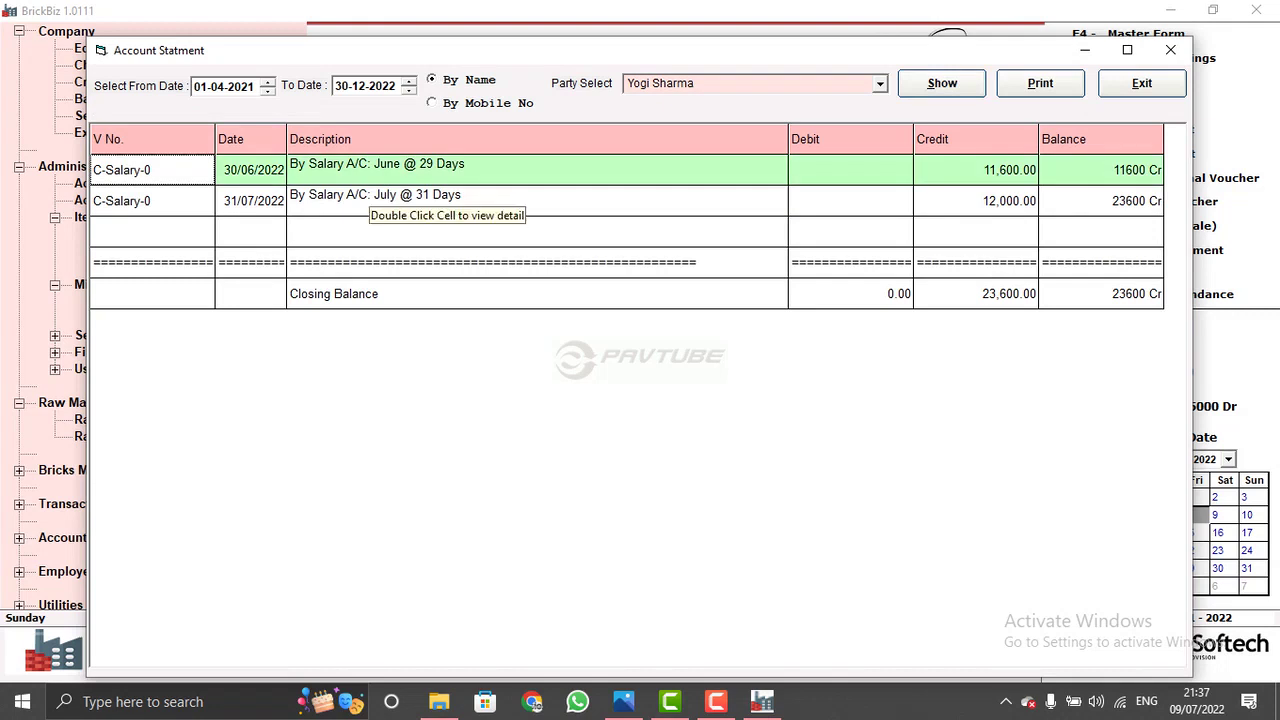
pyautogui.press('Down')
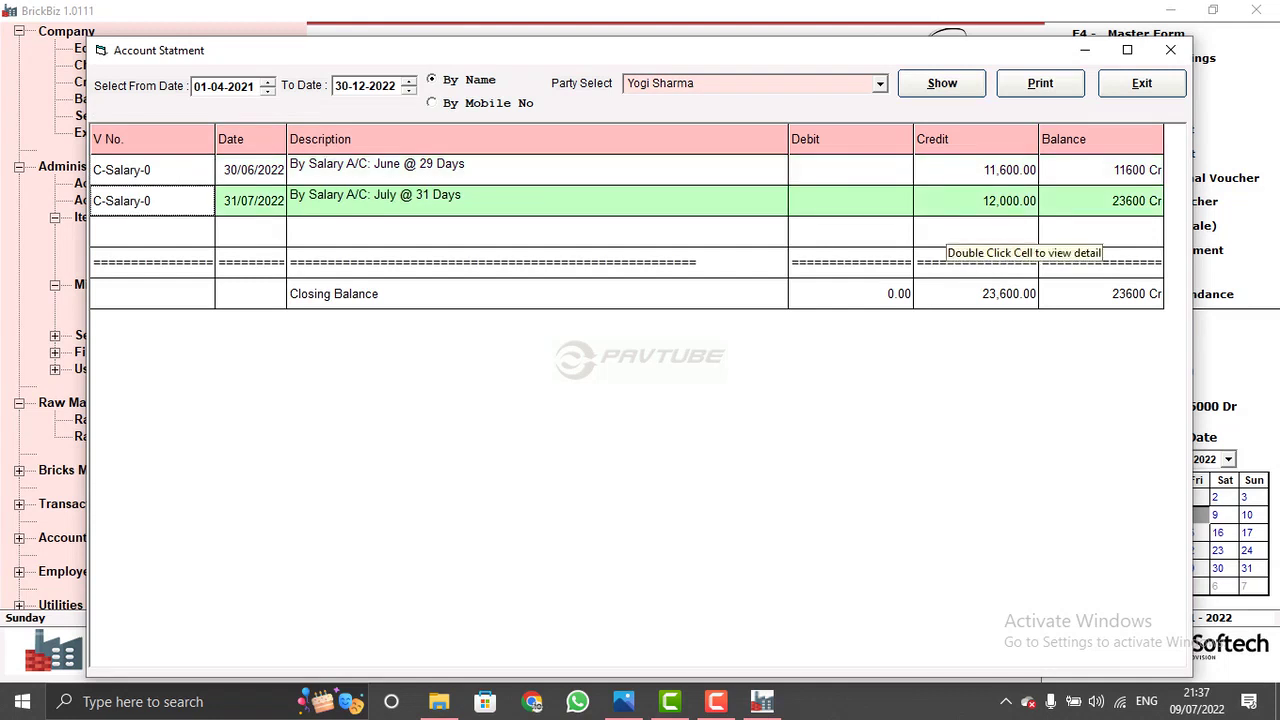
pyautogui.press('Up')
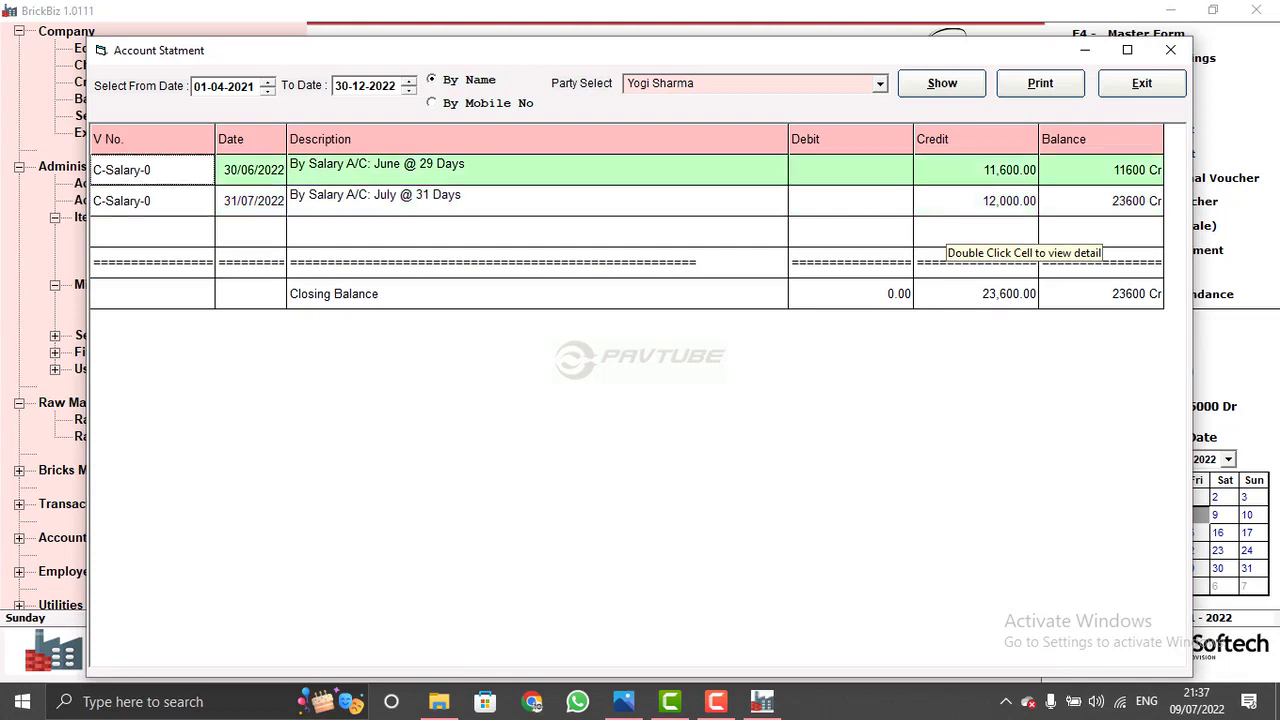
pyautogui.click(152, 293)
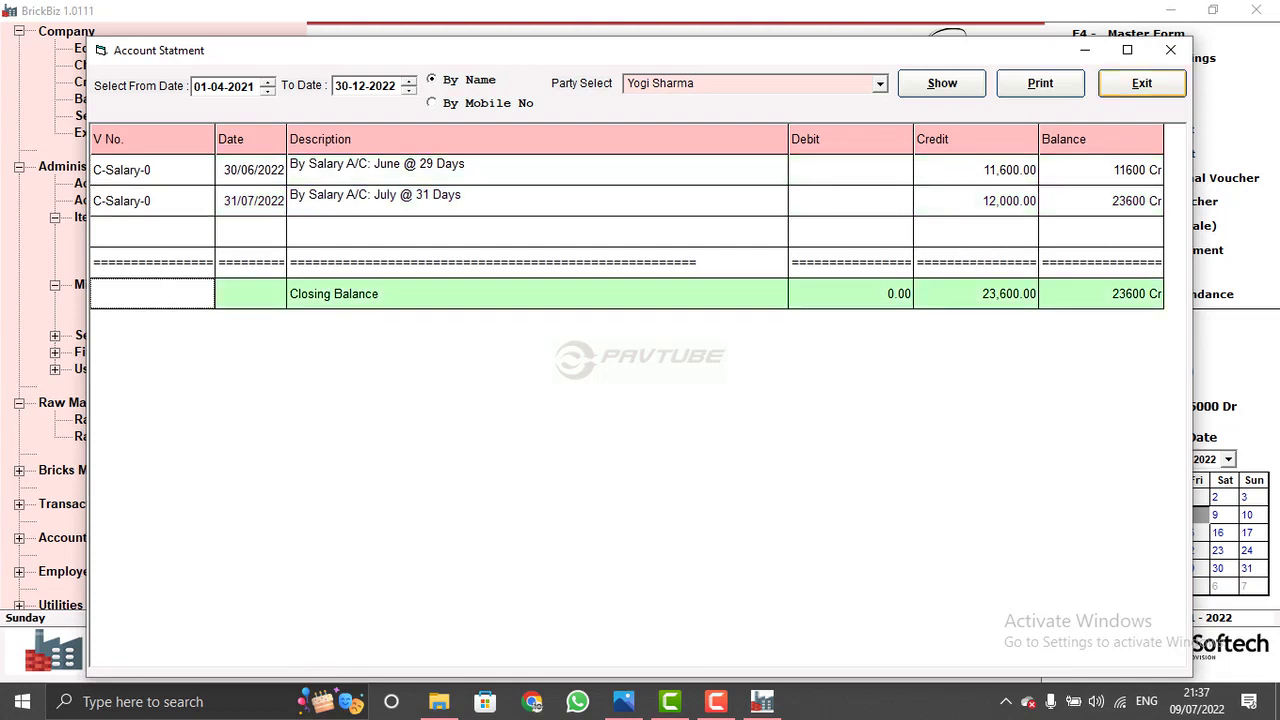
pyautogui.click(1142, 83)
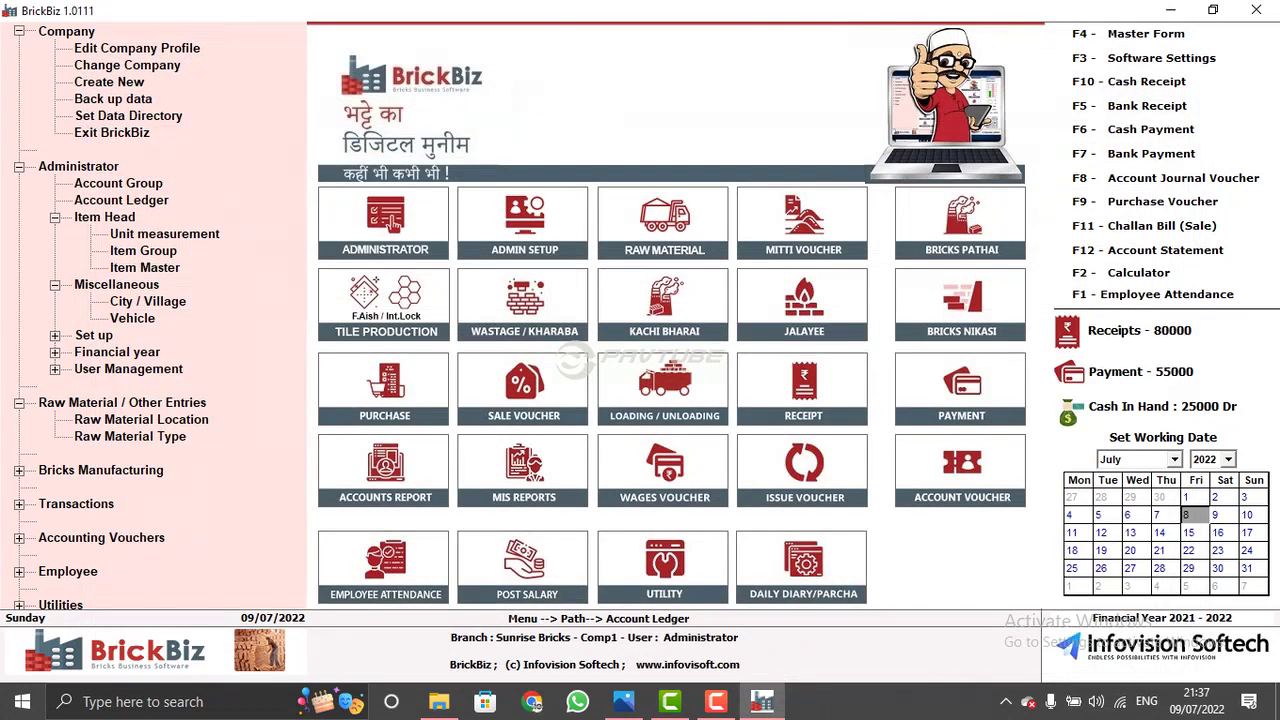
pyautogui.click(683, 556)
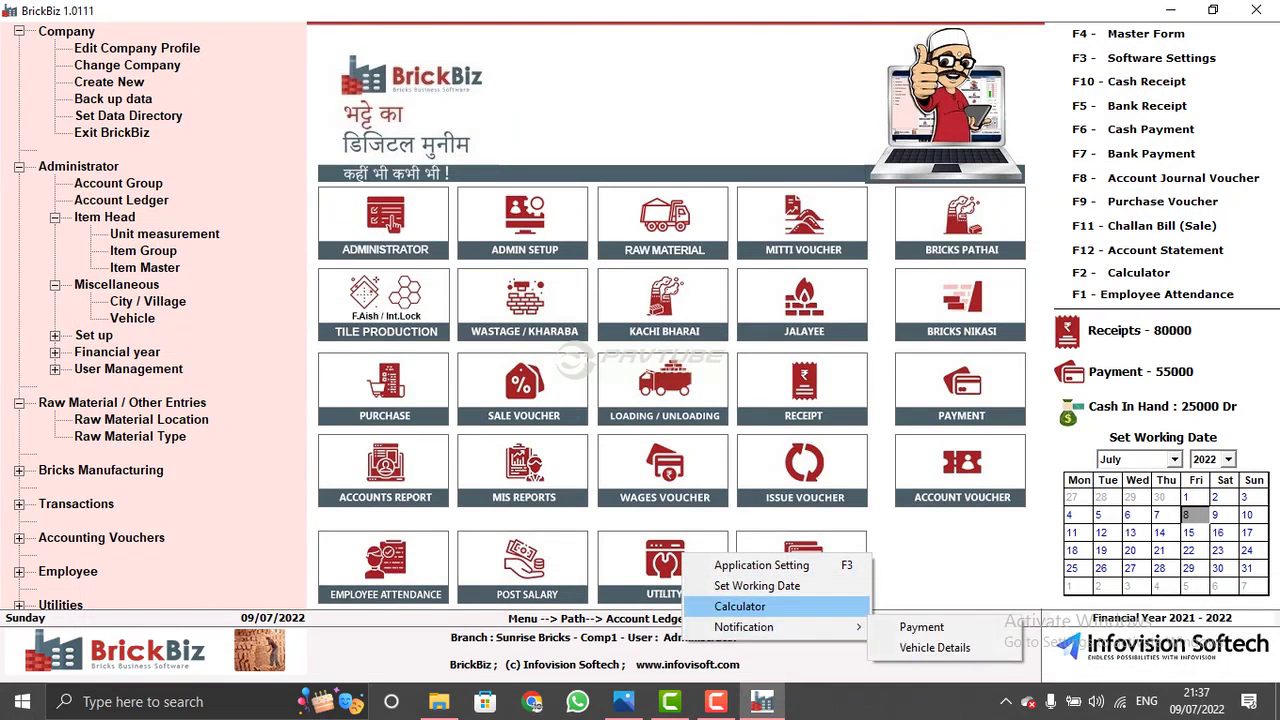
pyautogui.press('Return')
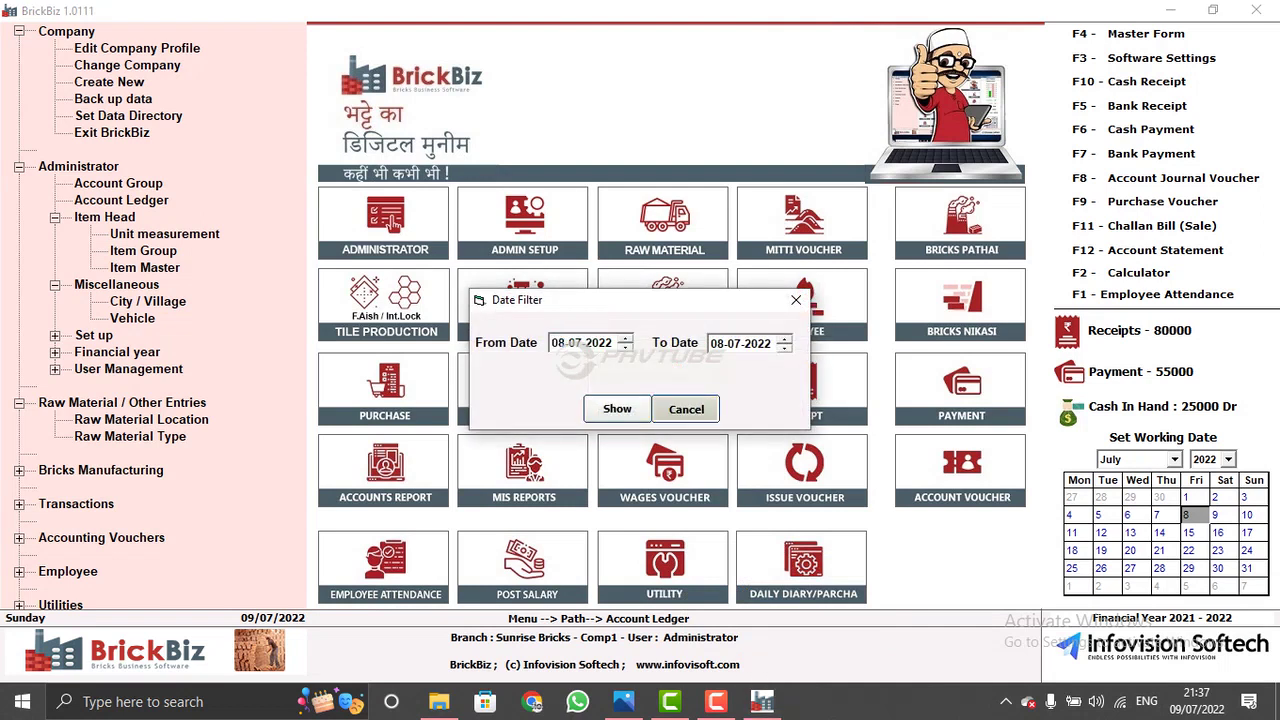
pyautogui.press('Escape')
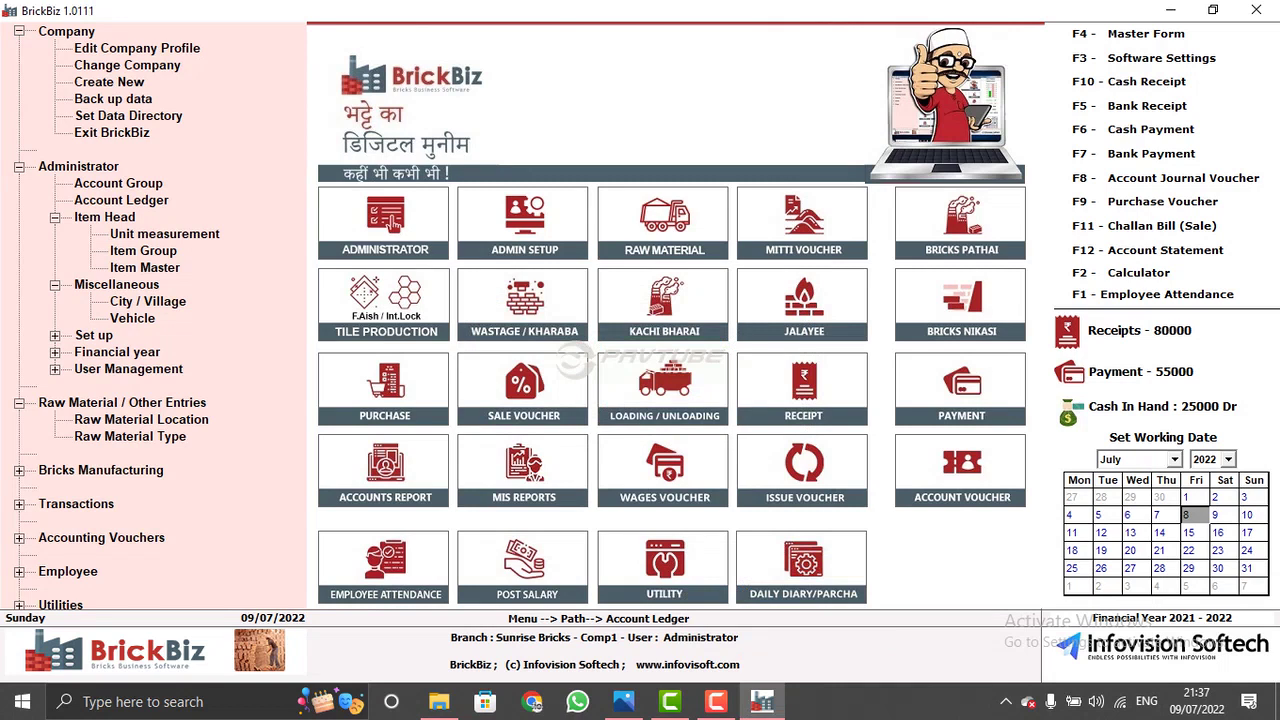
pyautogui.press('F3')
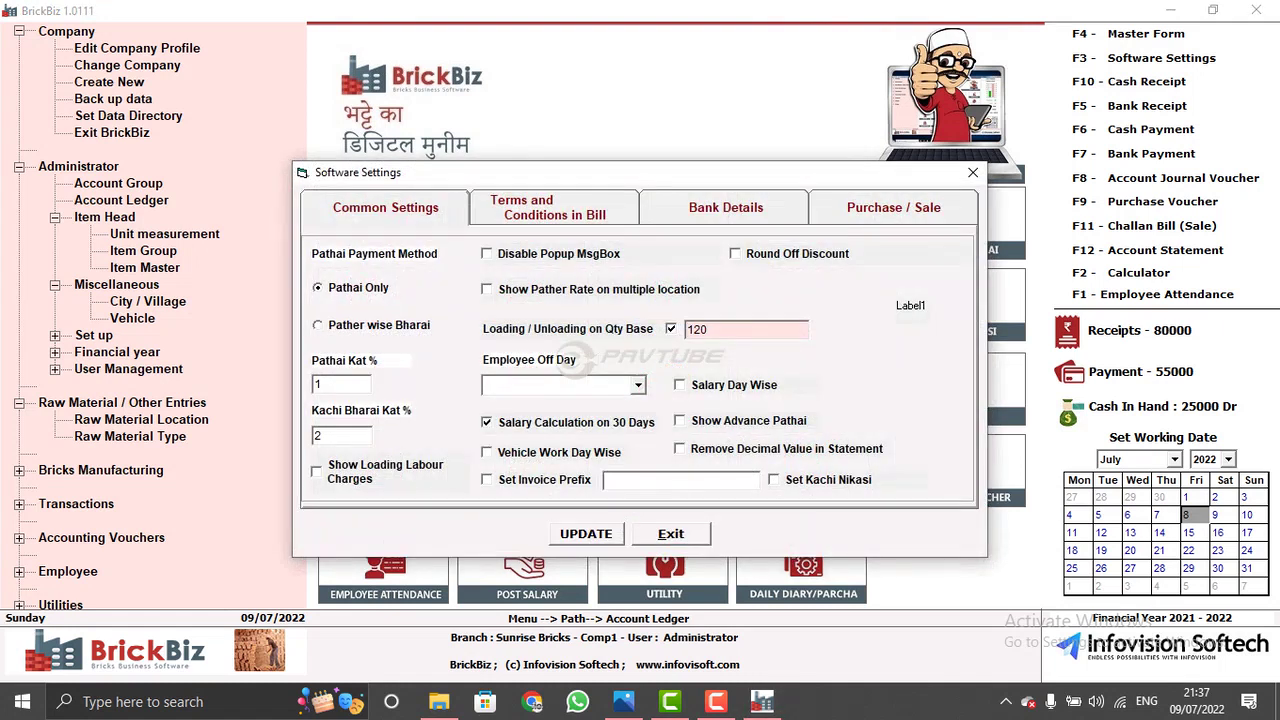
pyautogui.click(671, 534)
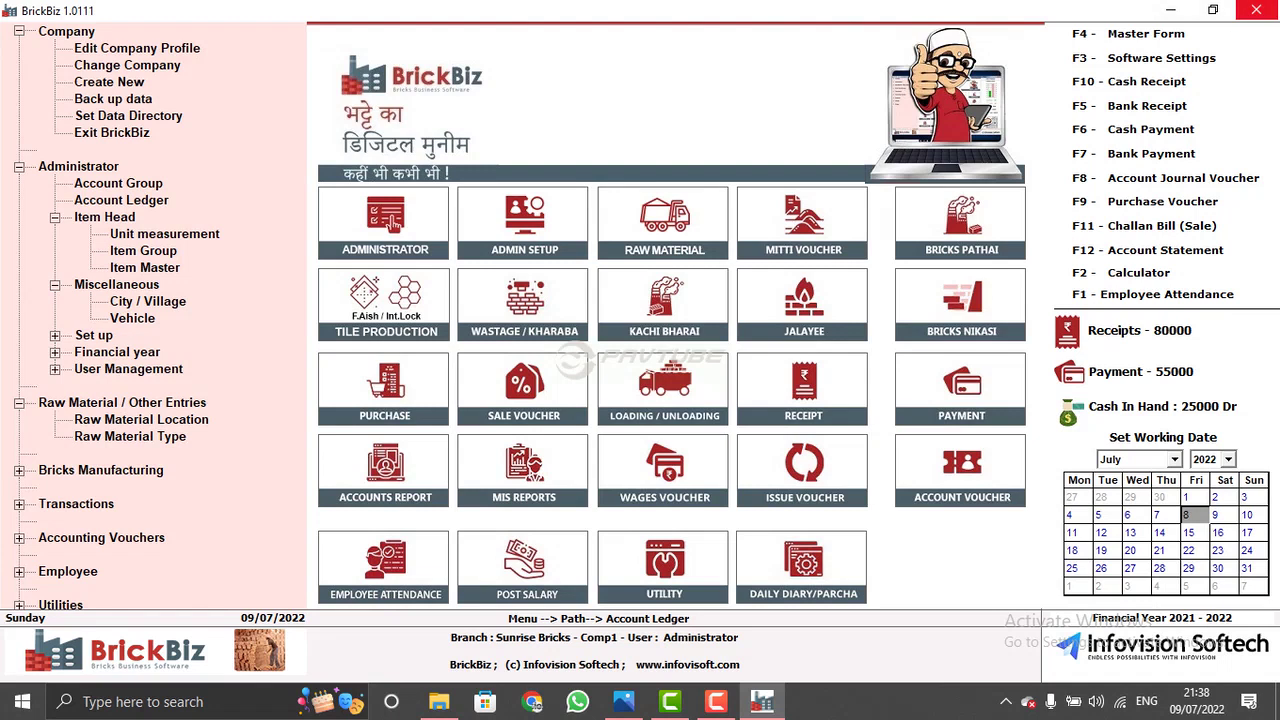
pyautogui.press('F10')
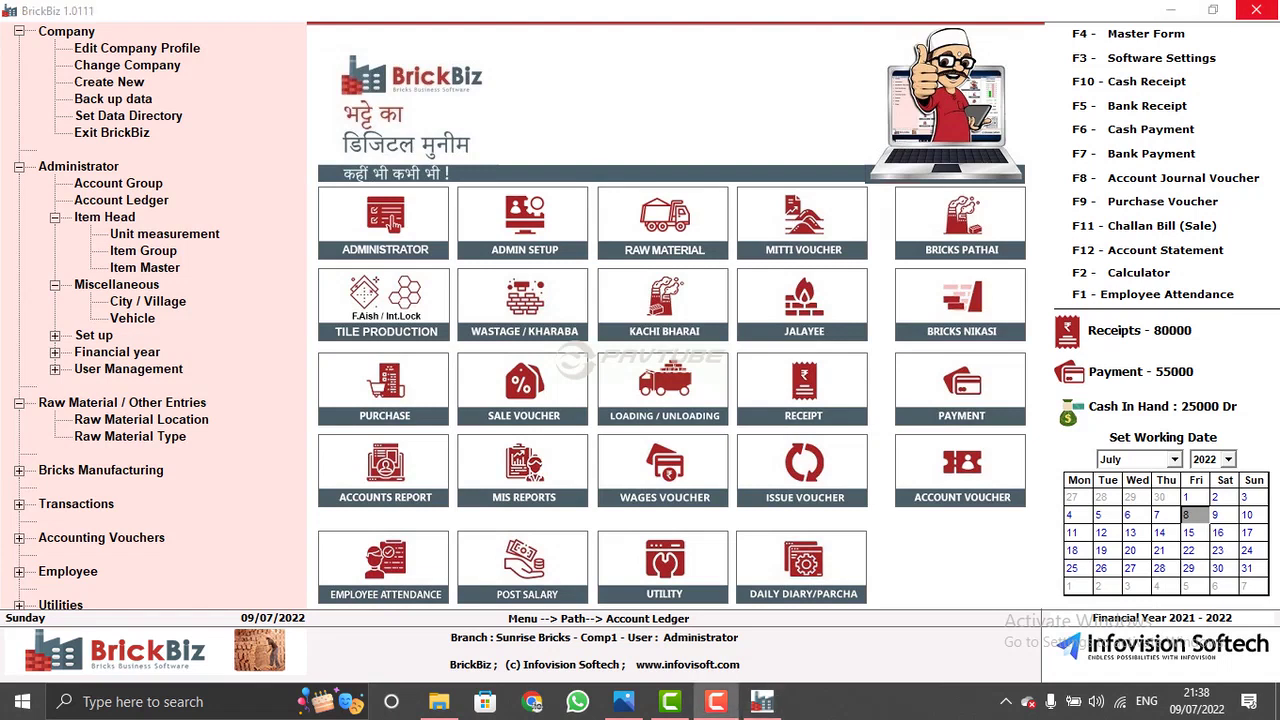